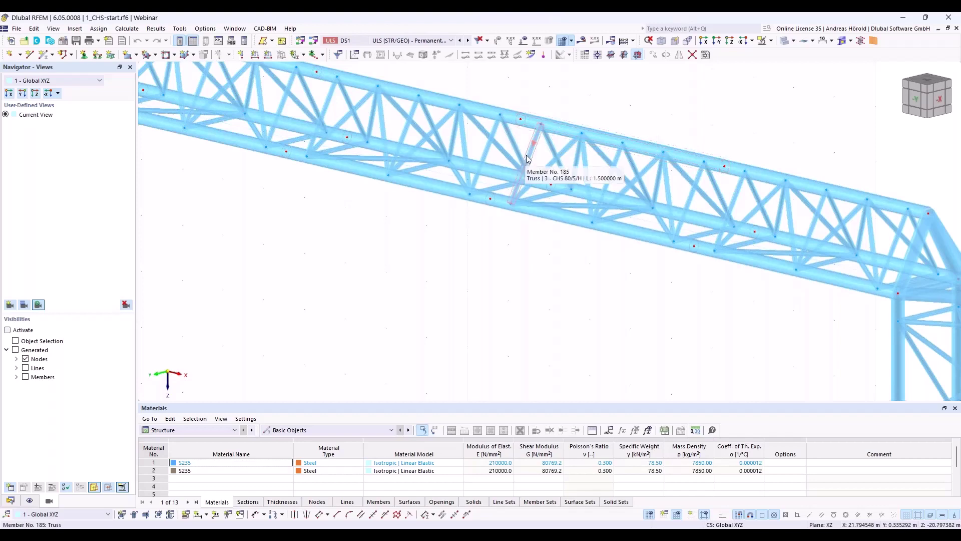
Display the analysis results across the whole truss frame
scroll(516, 251, down, 3)
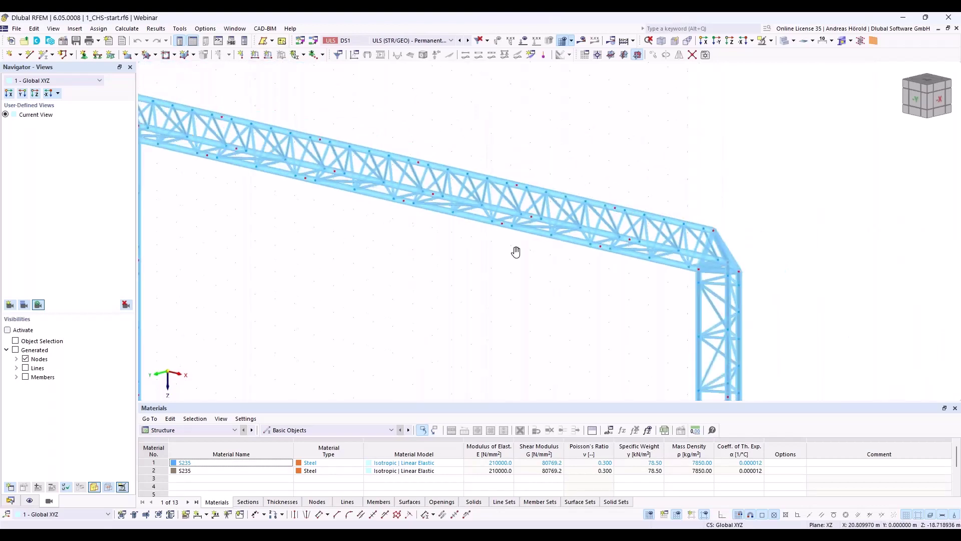
scroll(515, 251, down, 2)
scroll(600, 236, up, 3)
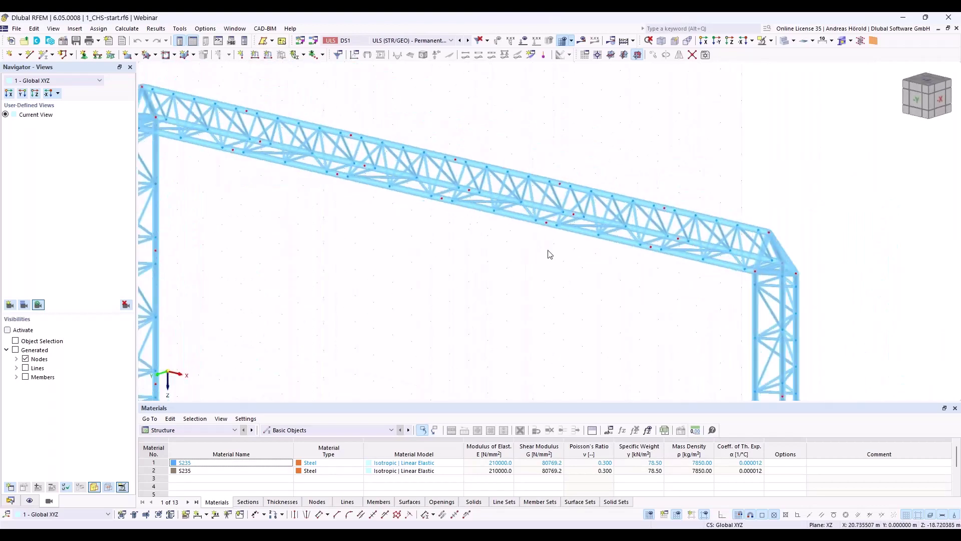
middle_drag(549, 247, 567, 174)
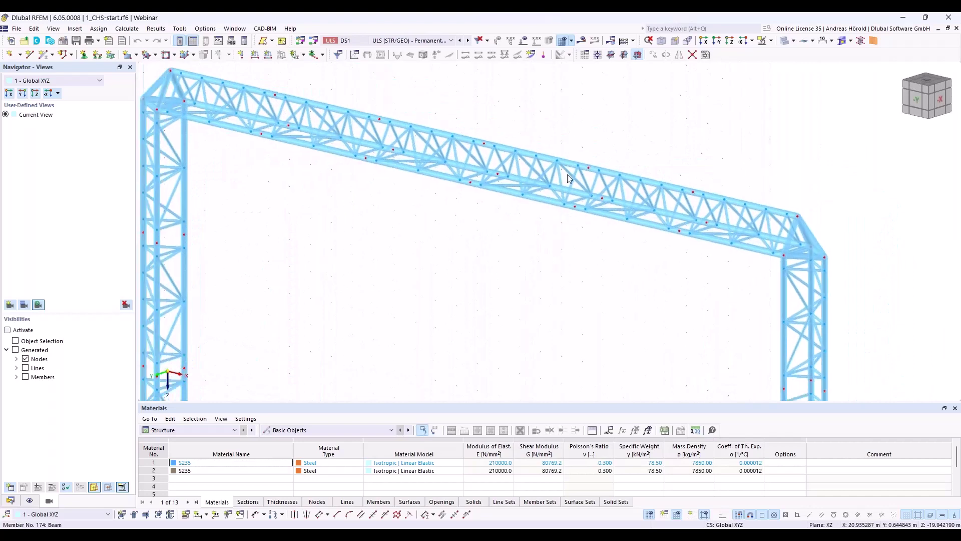
click(581, 41)
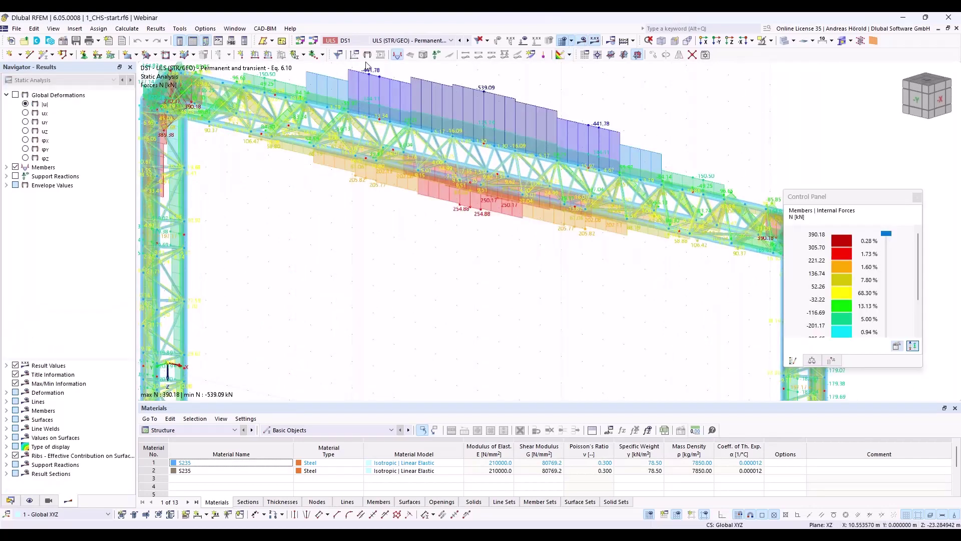
middle_drag(397, 242, 473, 285)
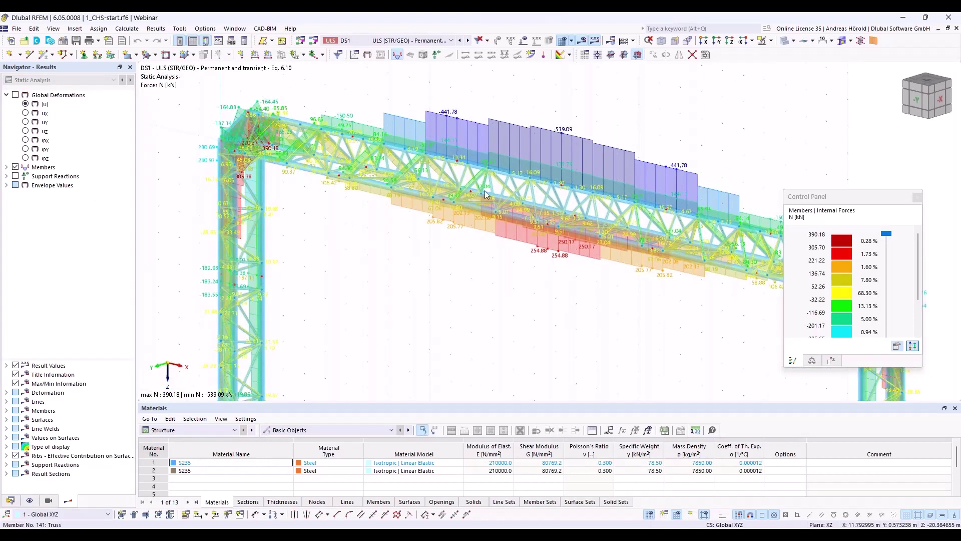
Show the members' My, then Mz bending moment diagrams, and switch results off
click(7, 167)
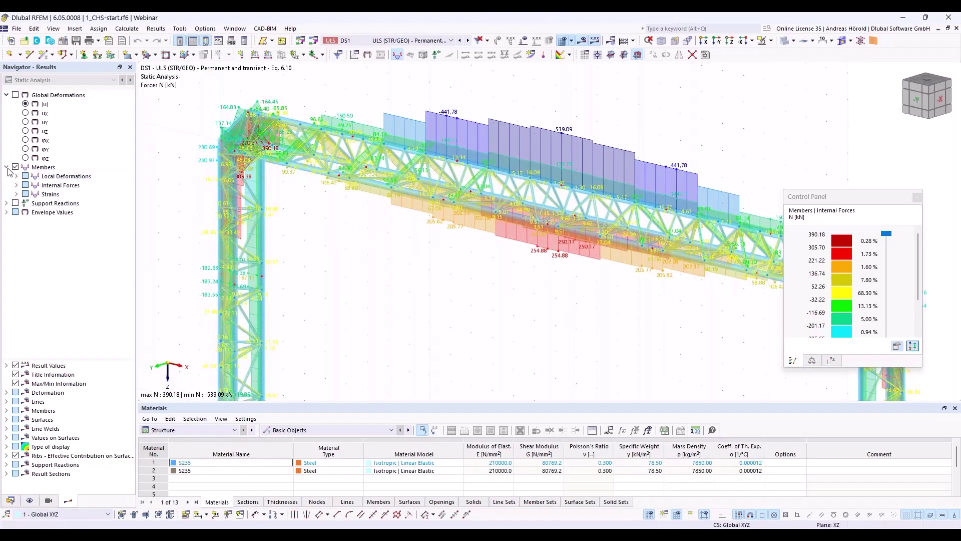
click(16, 186)
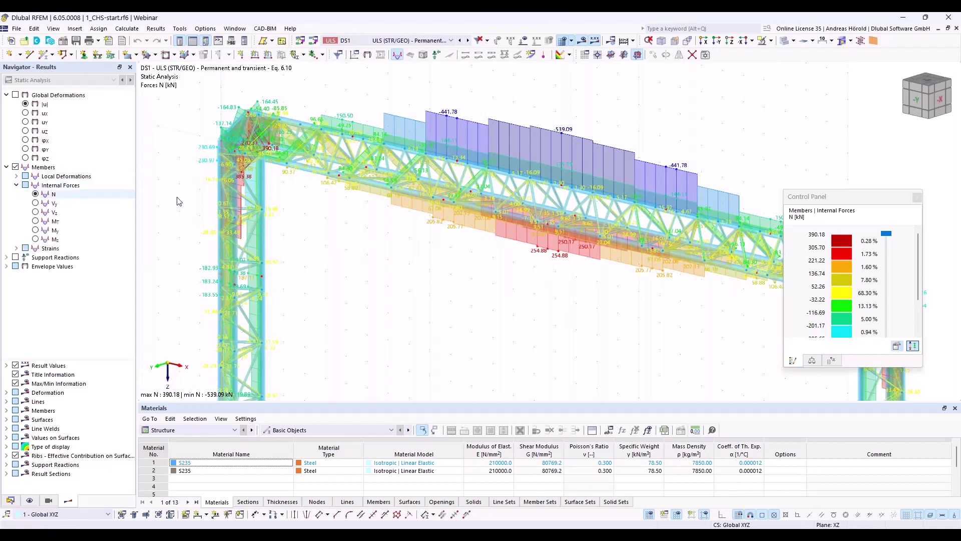
click(35, 230)
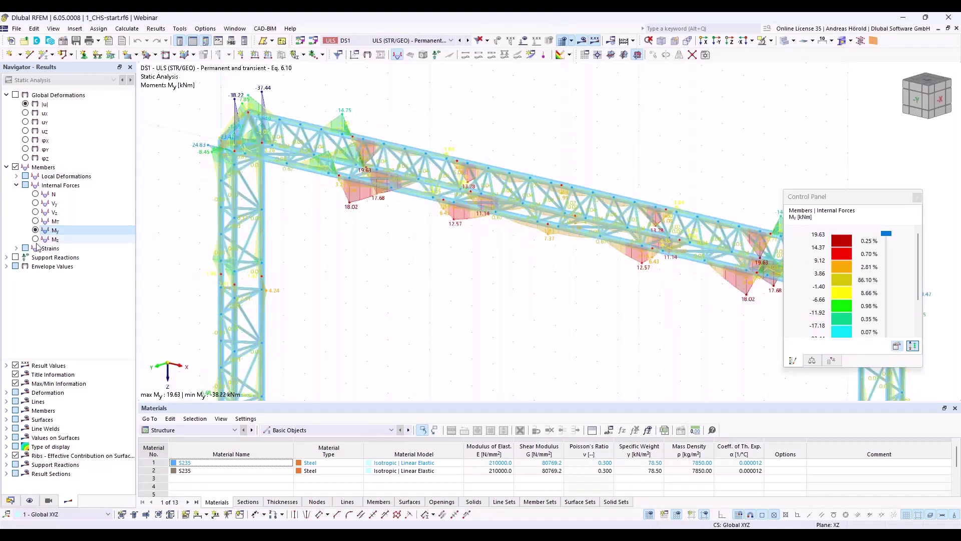
click(38, 241)
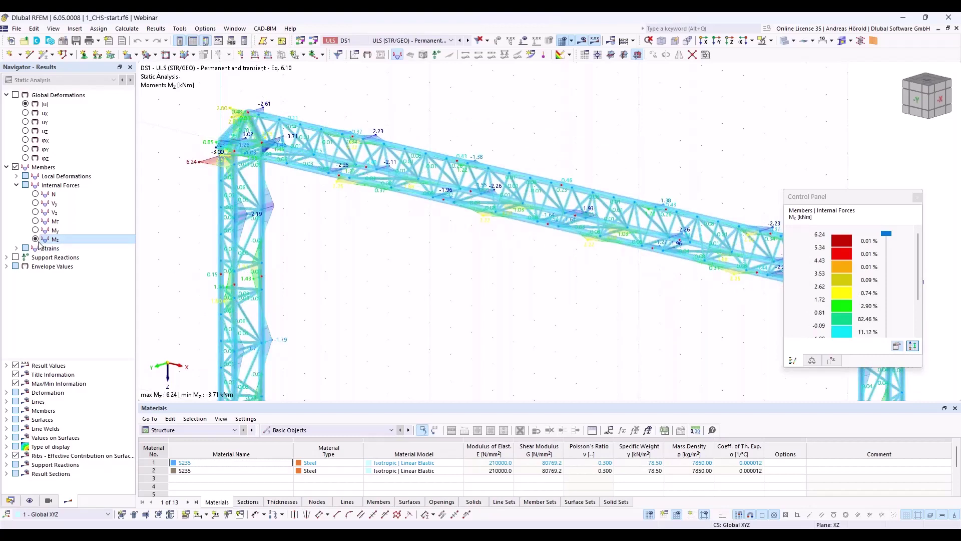
scroll(580, 244, up, 4)
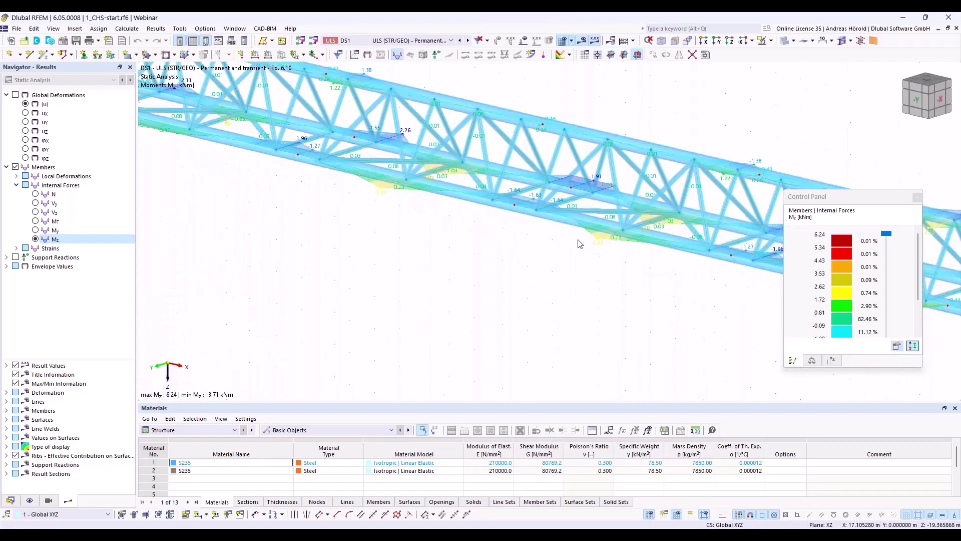
scroll(580, 244, down, 2)
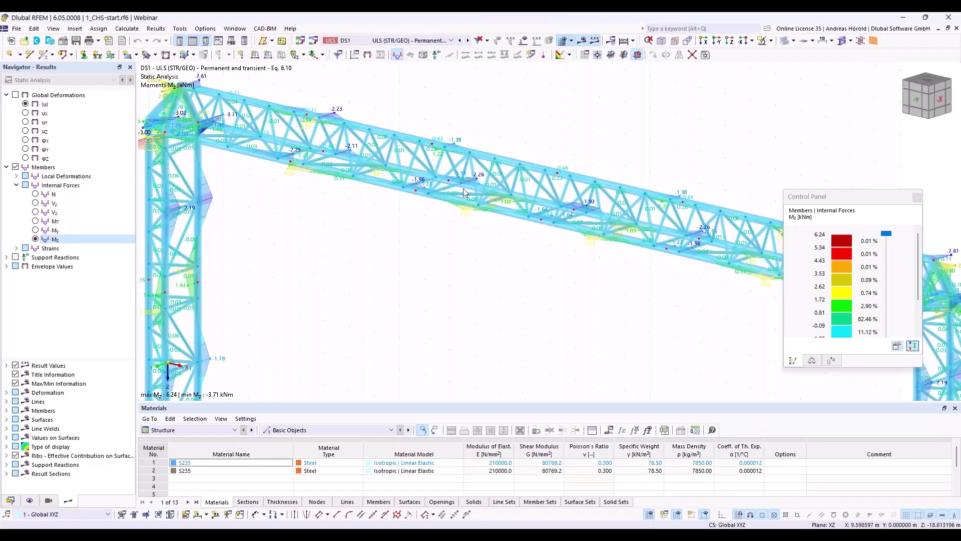
click(584, 45)
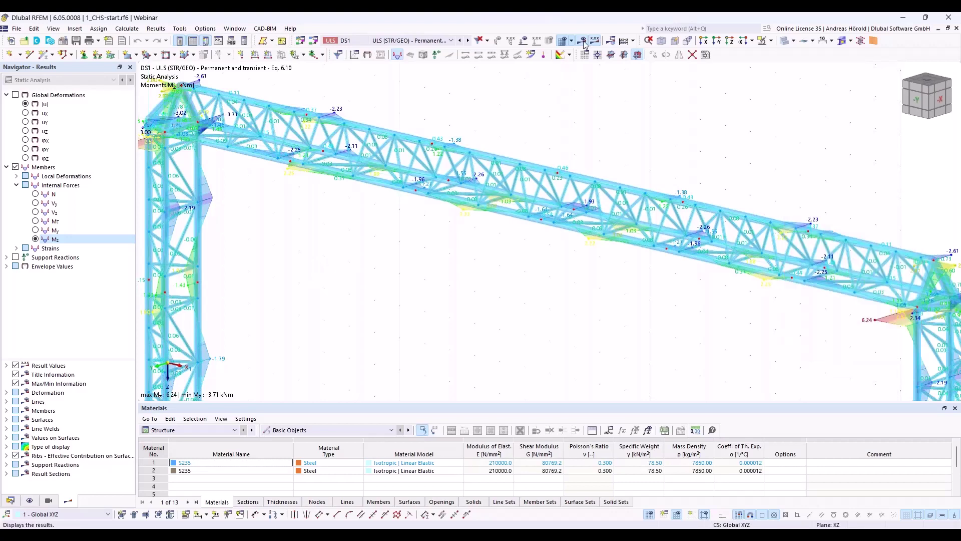
Bring up the New Steel Joint option under Types for Steel Joints in the Data tree
right_click(558, 175)
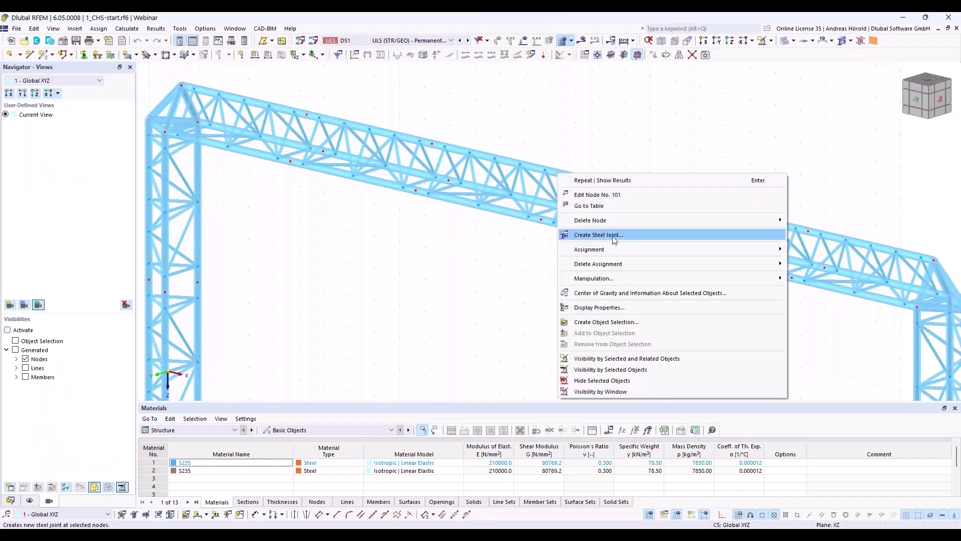
click(10, 501)
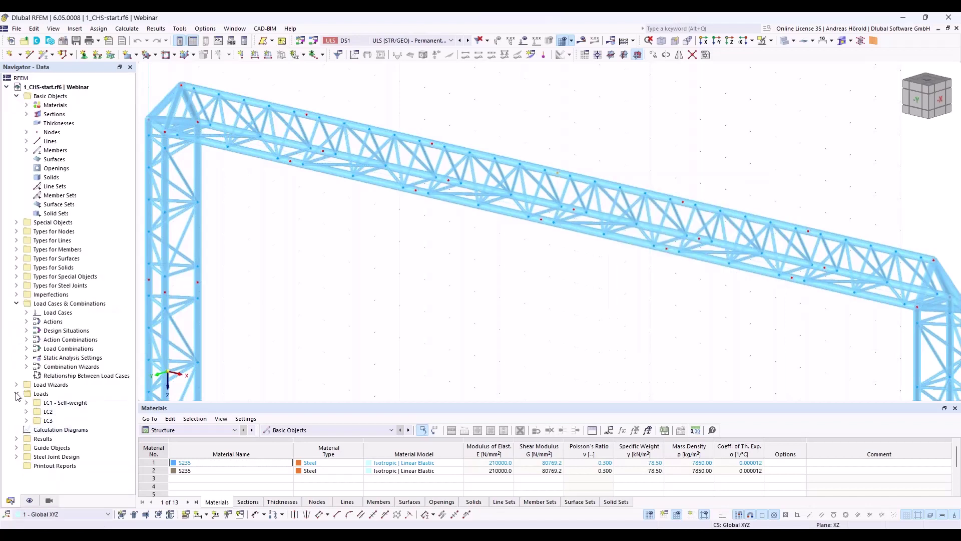
click(16, 286)
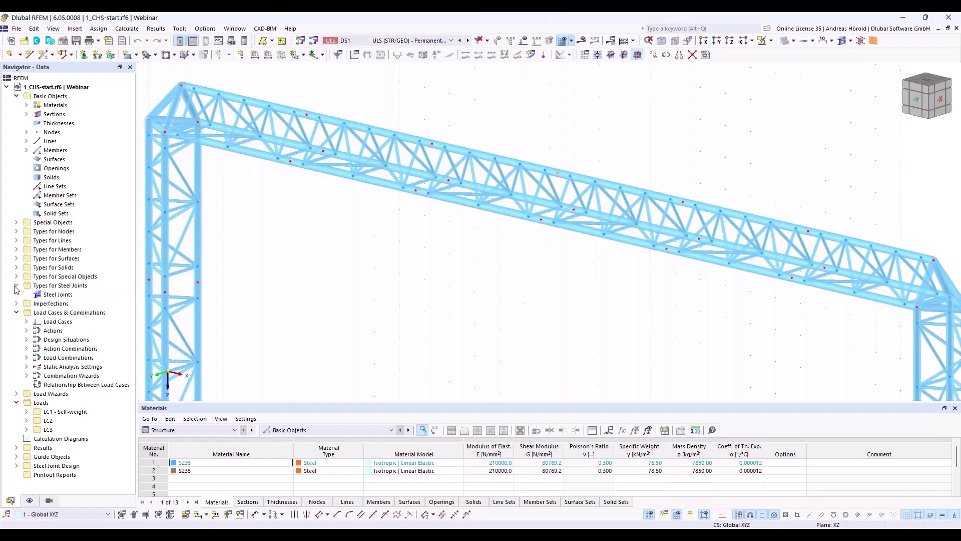
right_click(61, 295)
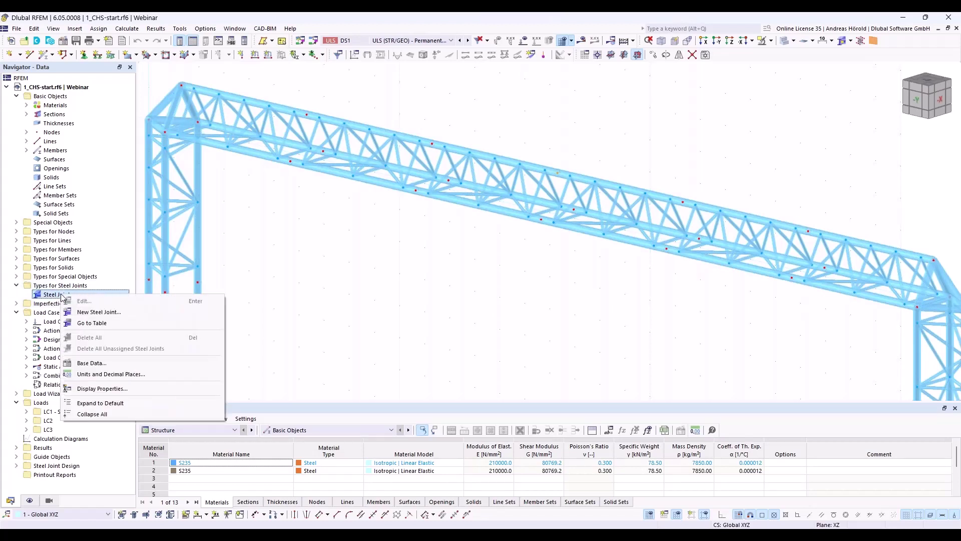
Create a new steel joint located at node 101
click(101, 313)
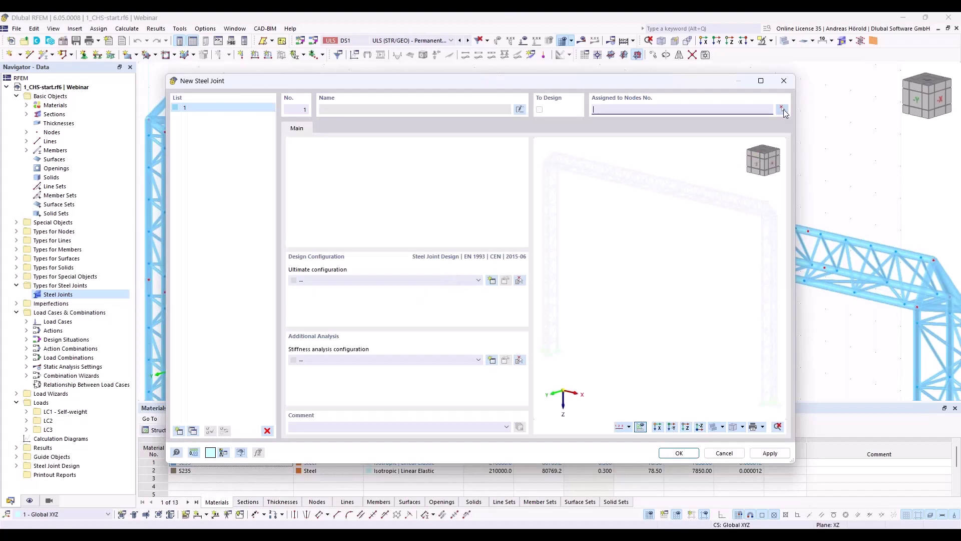
click(781, 110)
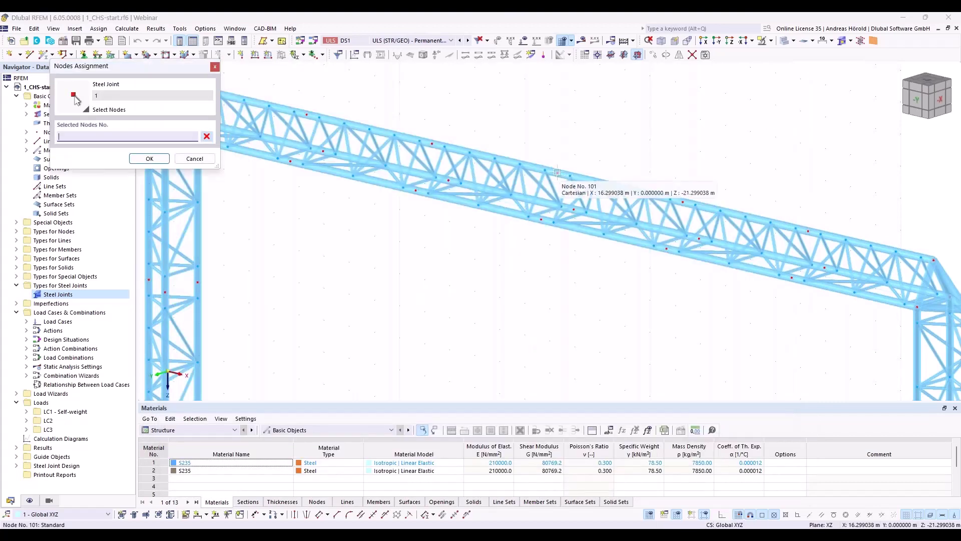
click(557, 173)
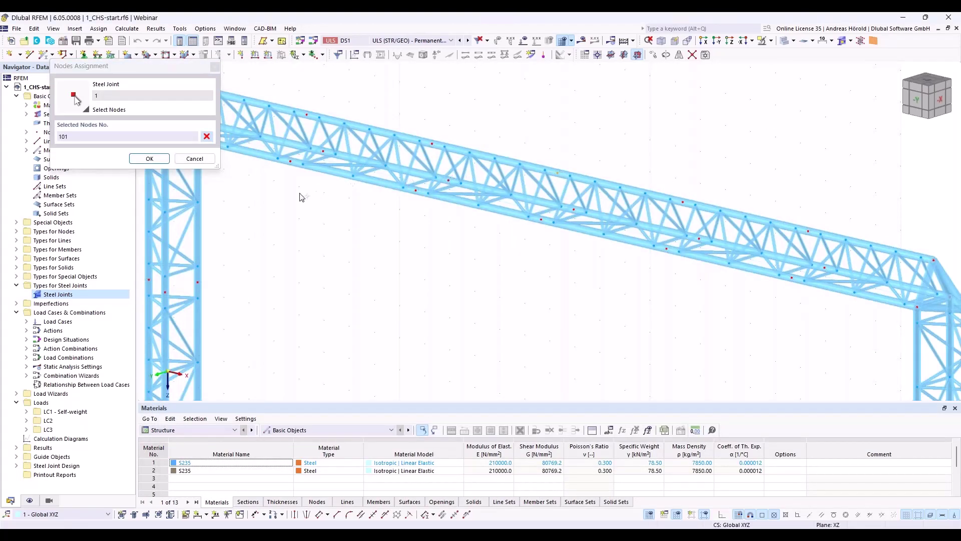
click(163, 159)
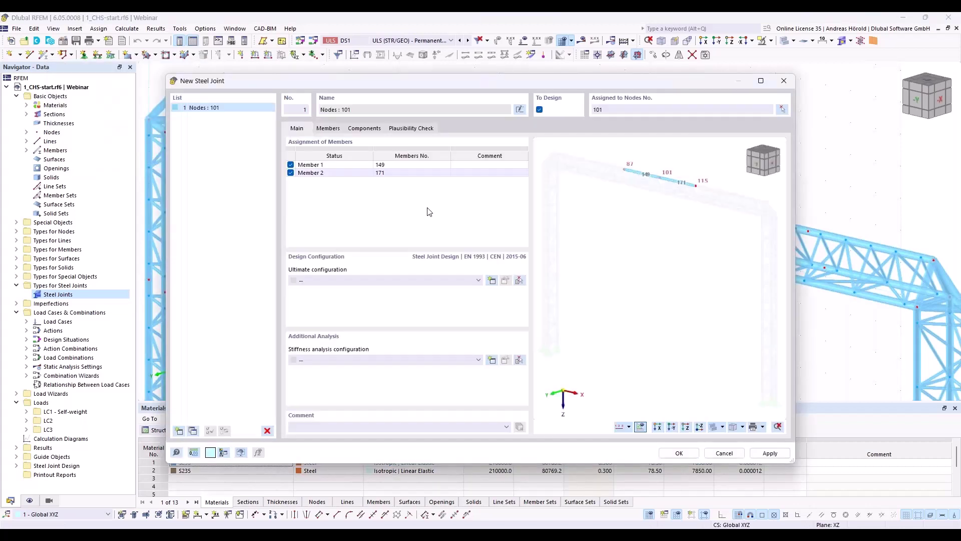
Set the ultimate configuration to 1 - Standard and review the joint's members and components
click(383, 280)
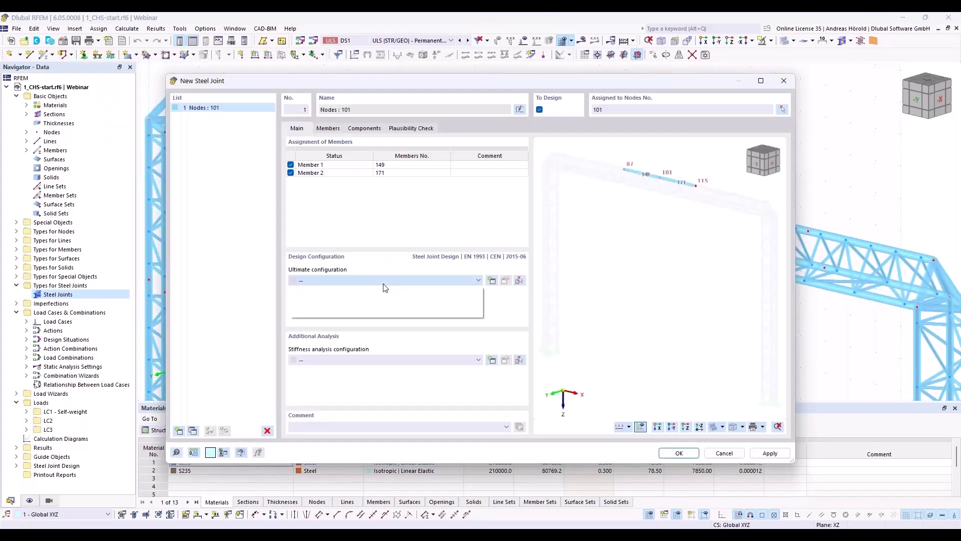
click(380, 298)
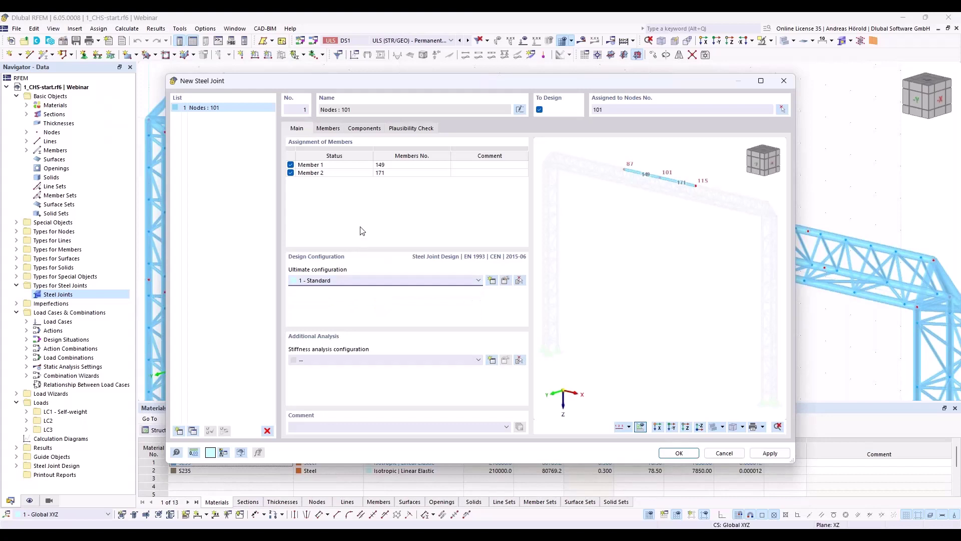
click(328, 128)
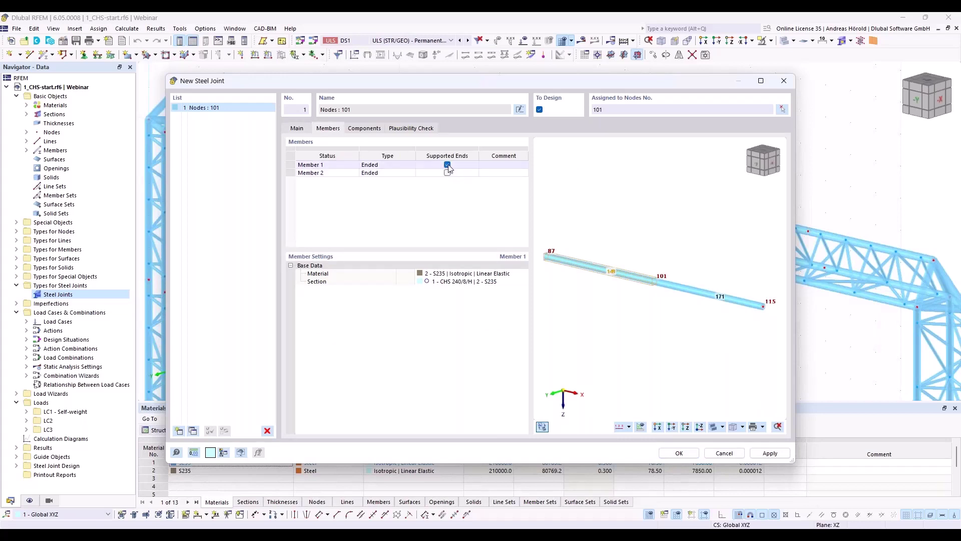
click(362, 130)
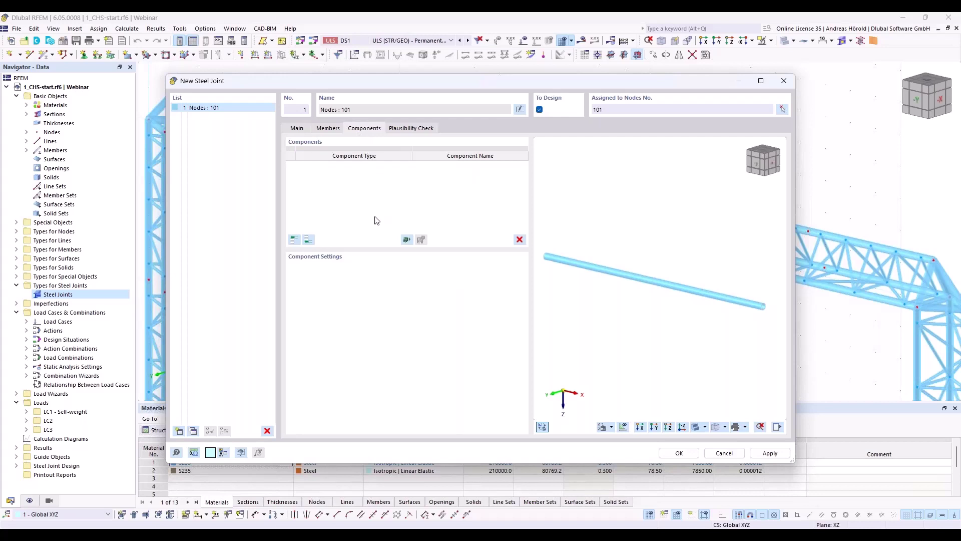
Add a Plate to Plate component with Member 1 as the first connected member
click(308, 240)
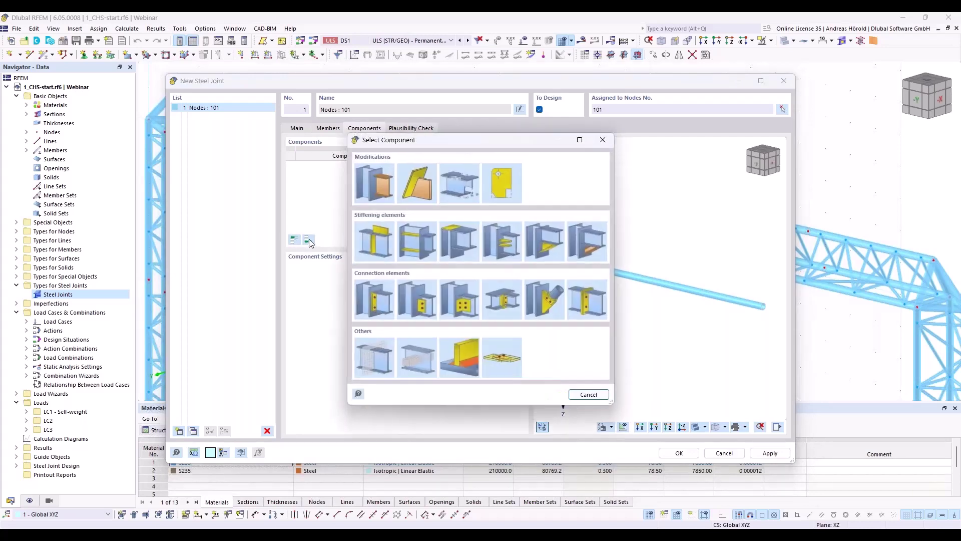
click(587, 303)
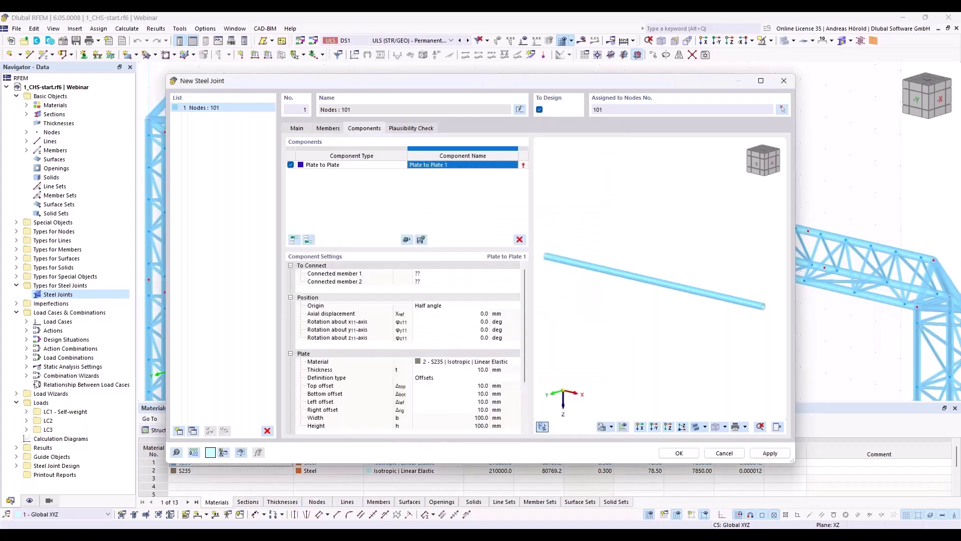
click(451, 278)
click(450, 273)
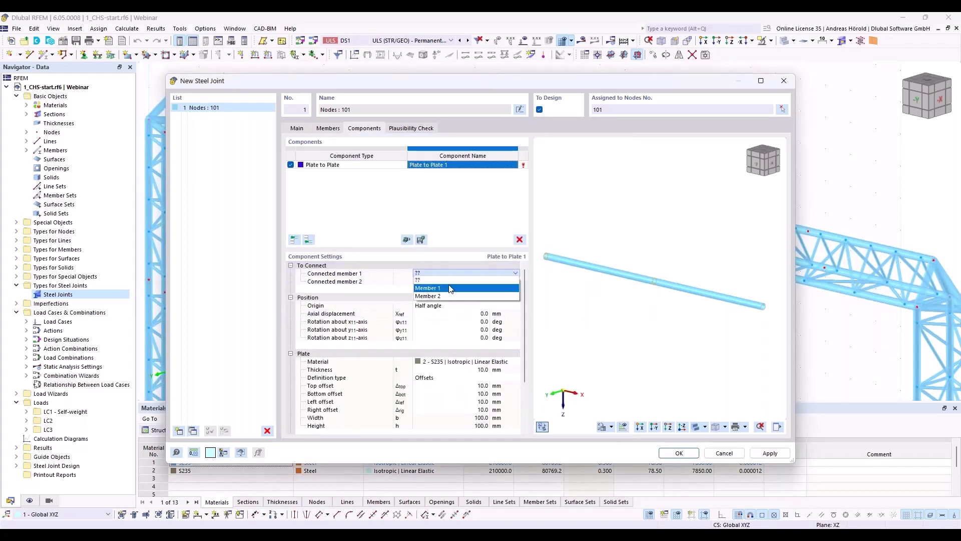
click(451, 289)
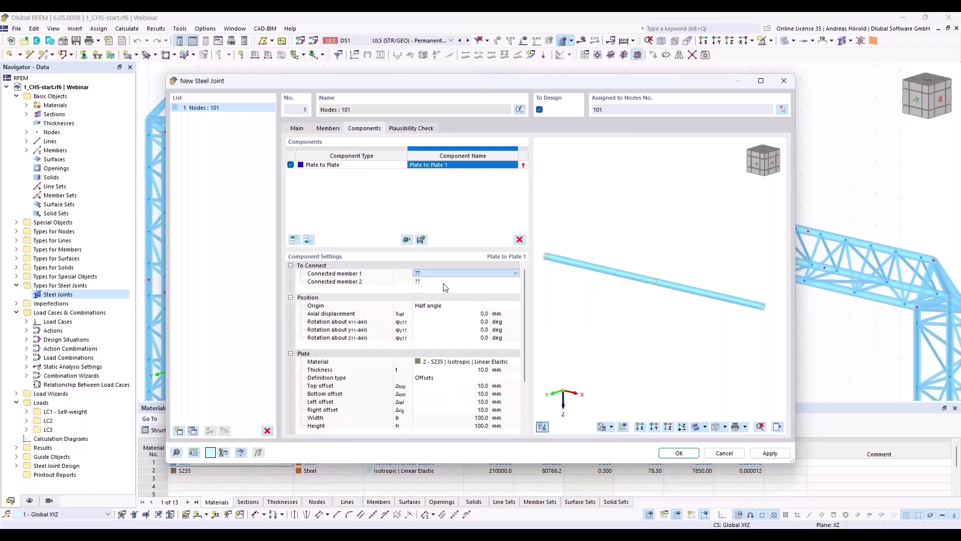
scroll(664, 277, up, 6)
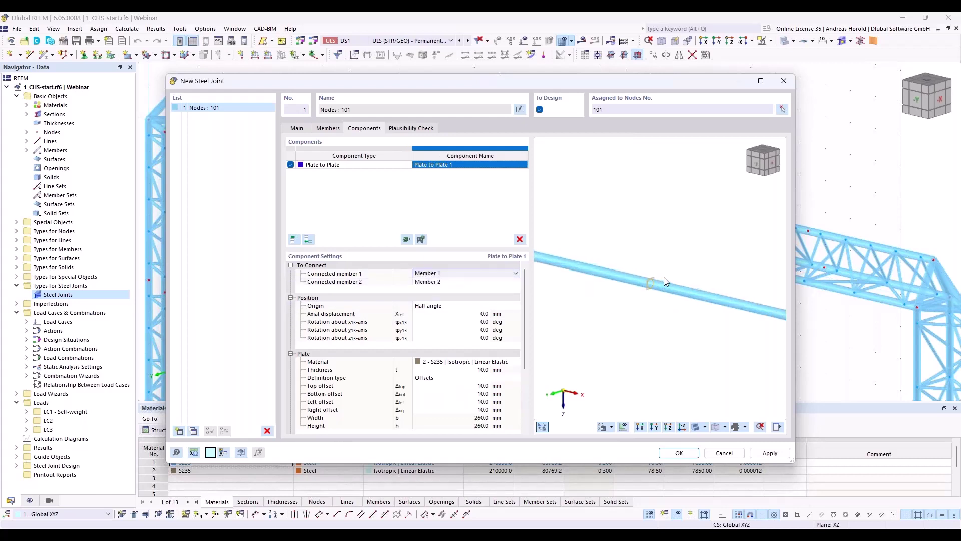
scroll(645, 309, up, 4)
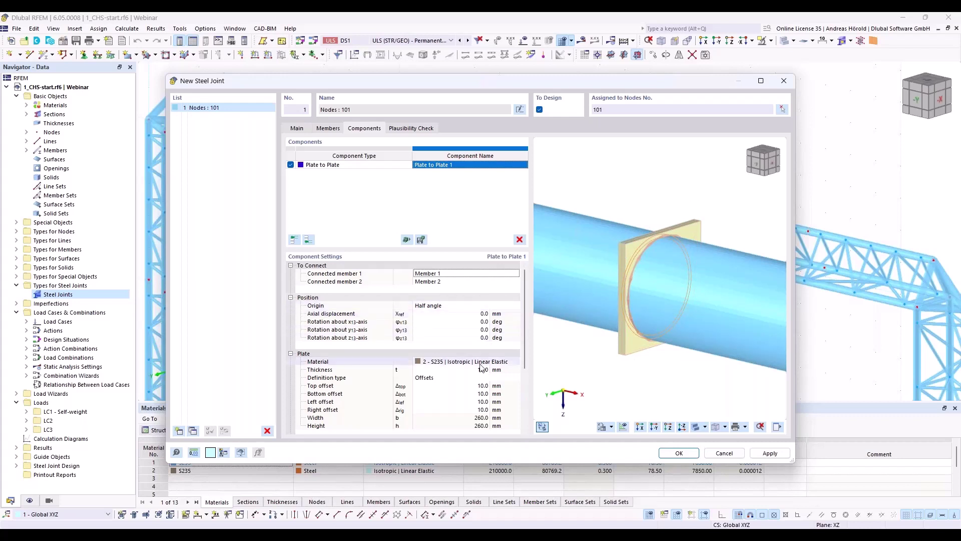
scroll(485, 333, down, 2)
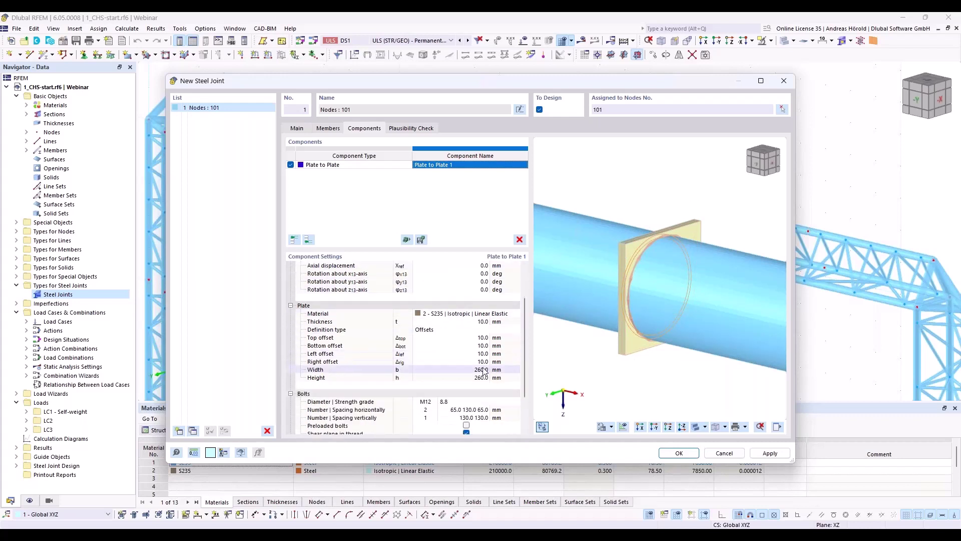
Set the plate's top, bottom, left and right offsets to 80 mm
click(484, 338)
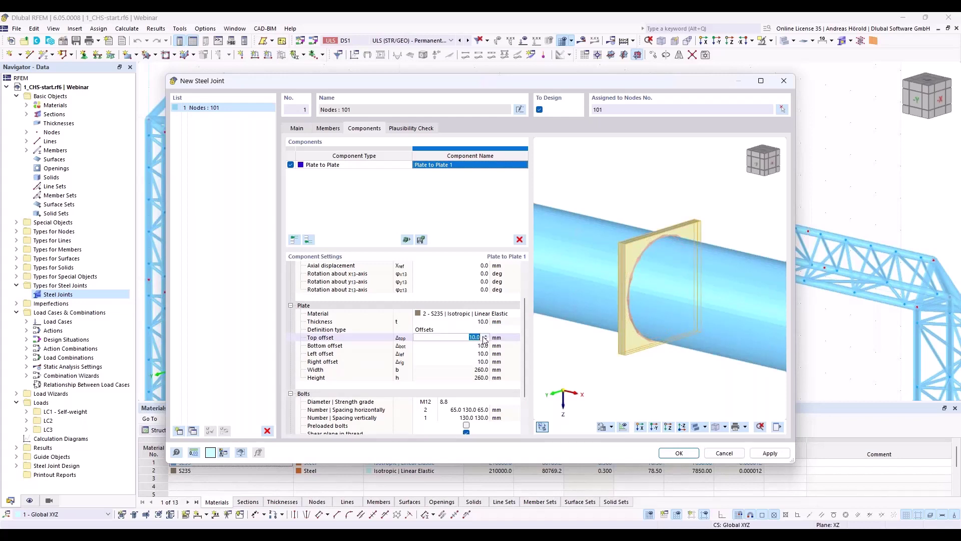
text(80)
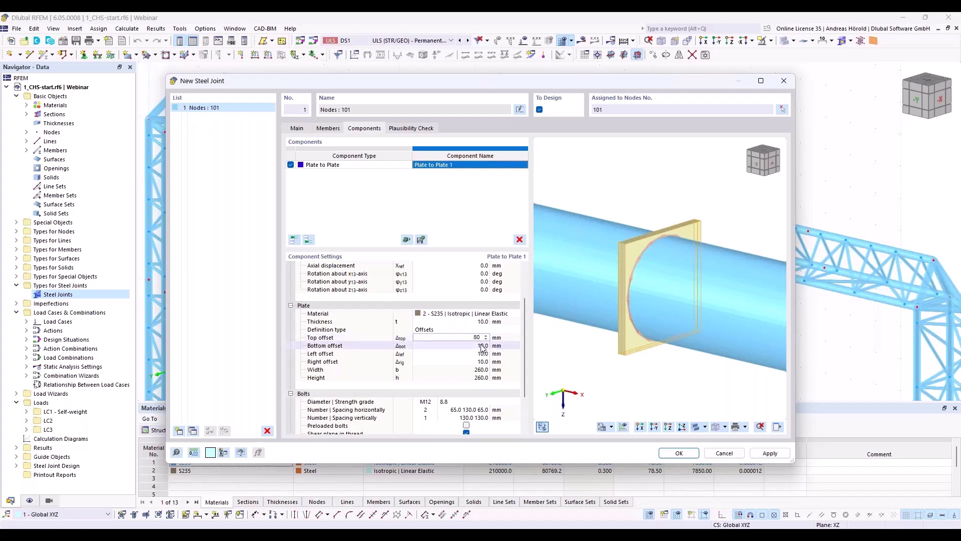
click(482, 345)
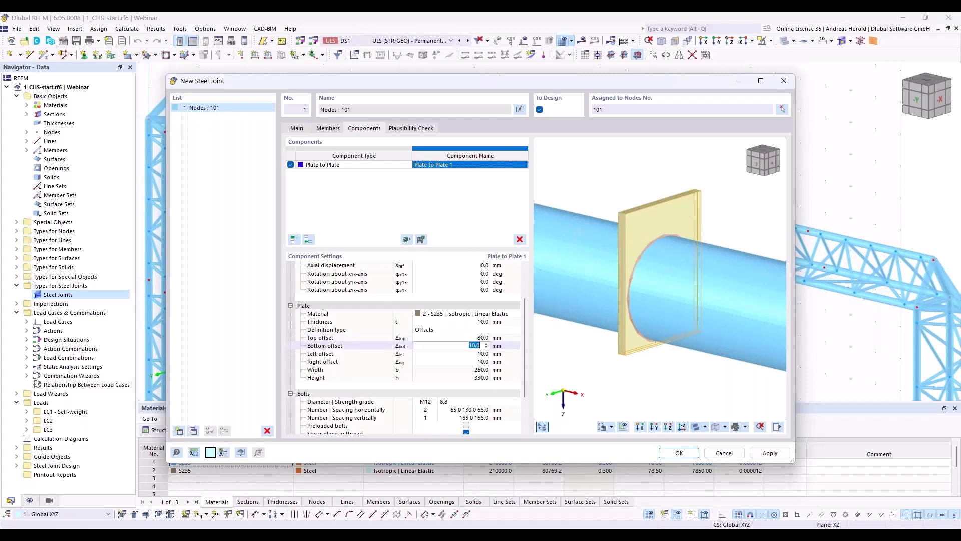
text(80)
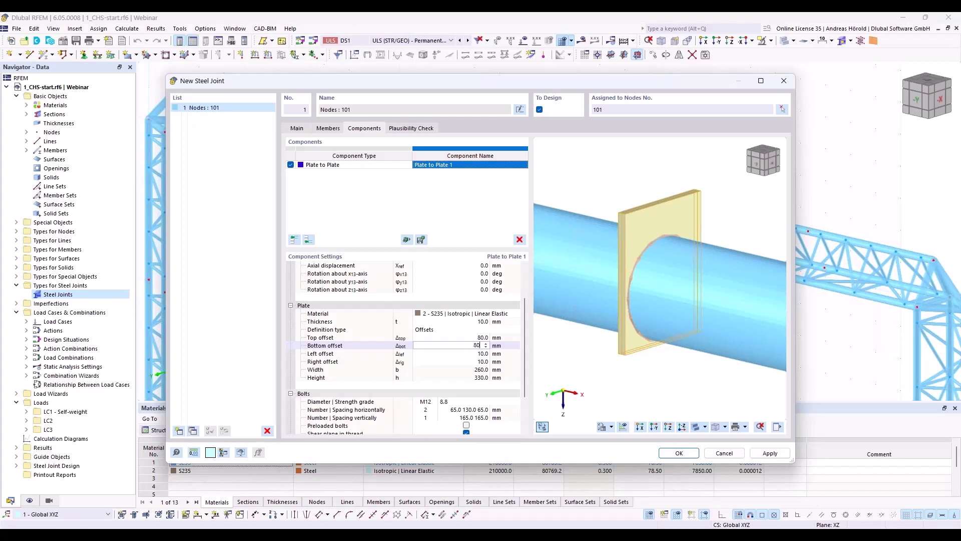
click(484, 354)
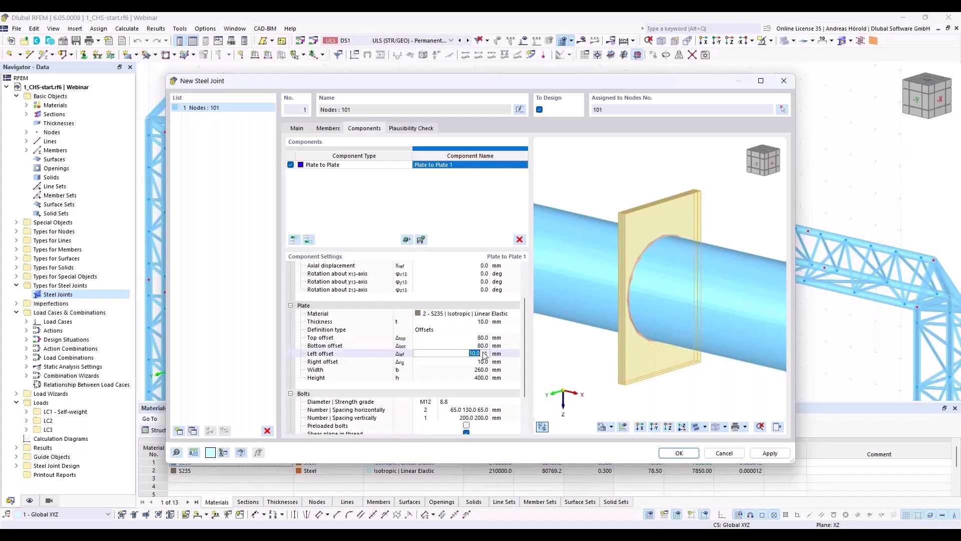
text(80)
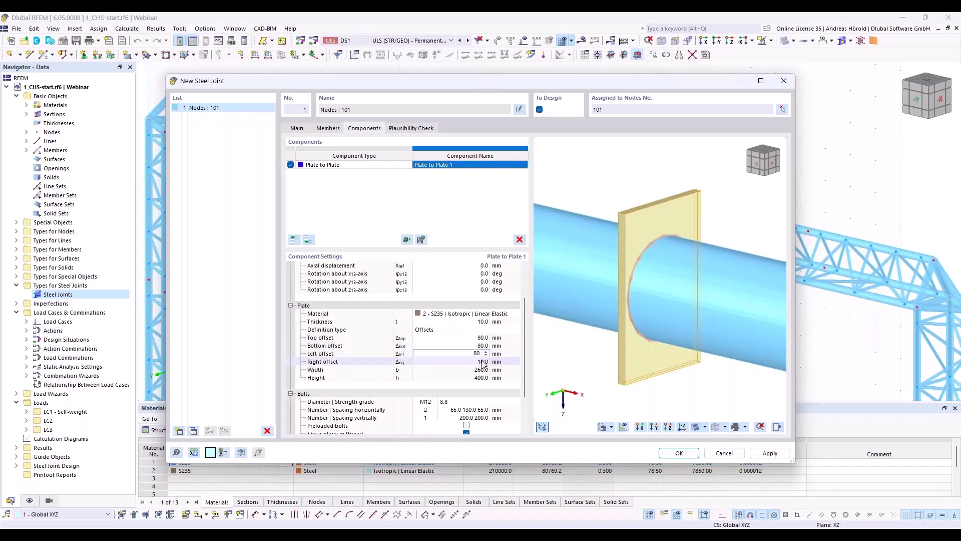
click(484, 362)
text(80)
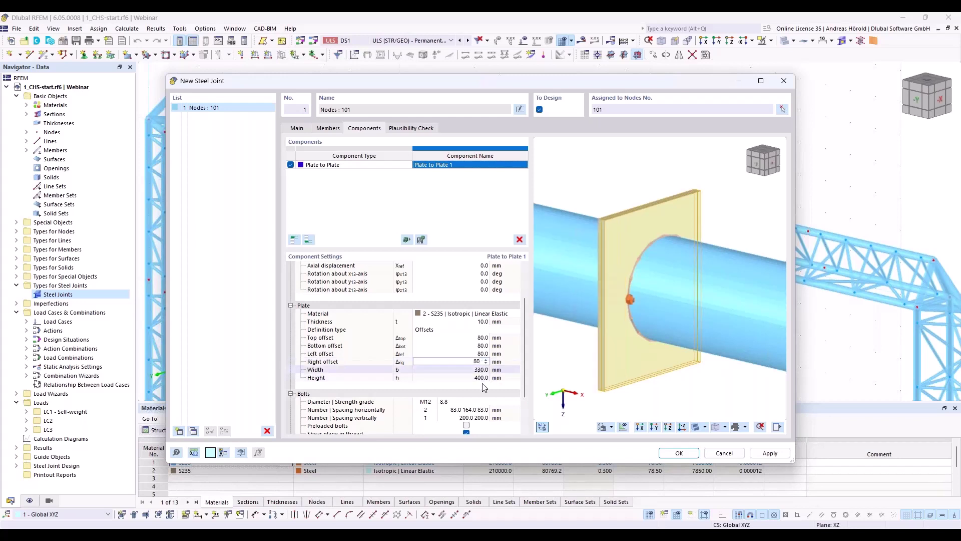
key(Return)
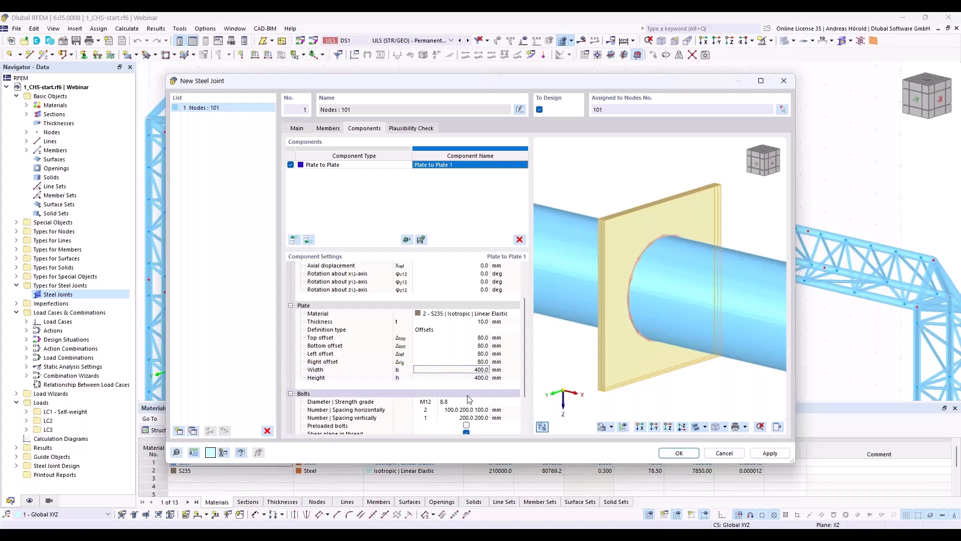
scroll(468, 399, down, 2)
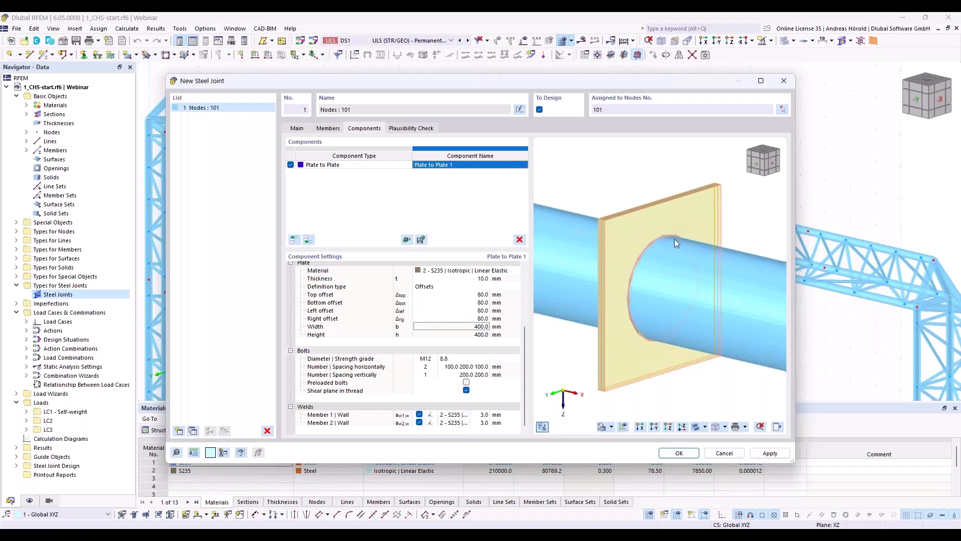
Set the horizontal bolt count to 0, removing the plate's bolts
click(425, 367)
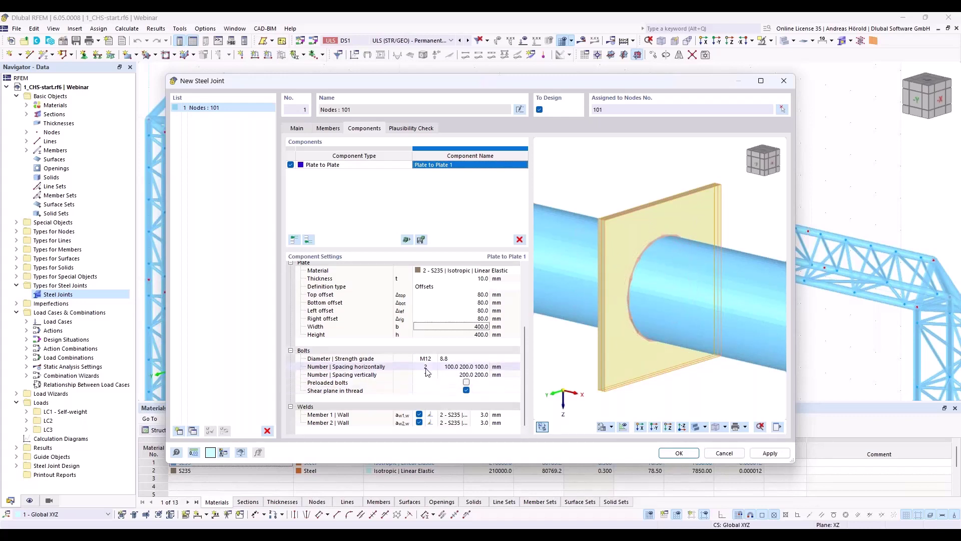
text(0)
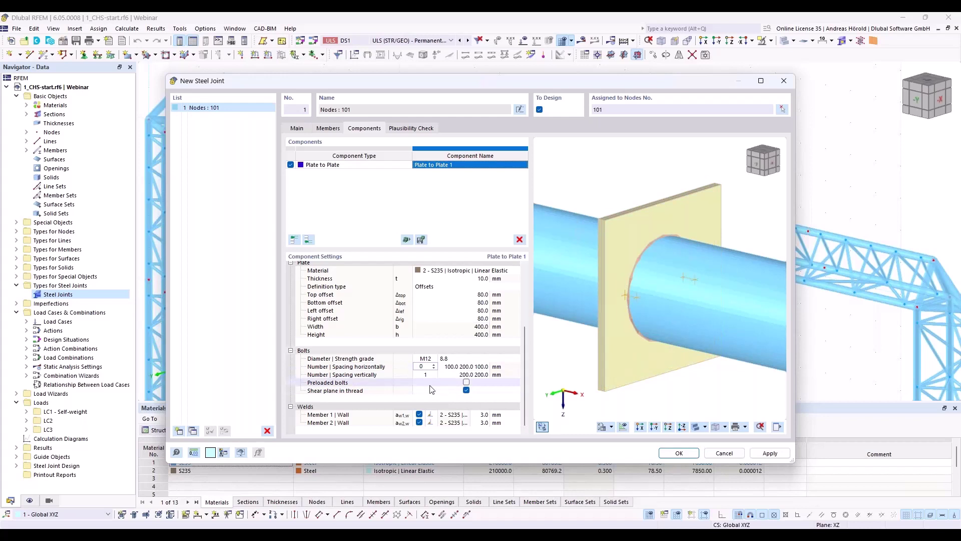
key(Return)
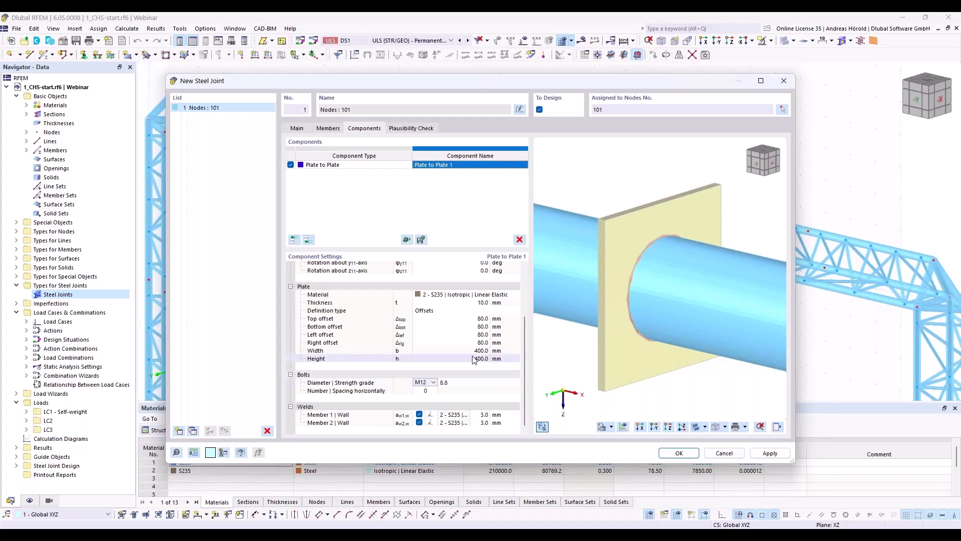
click(434, 416)
Give Member 1 a front-side fillet weld and set both members' weld sizes to 5 mm
click(433, 415)
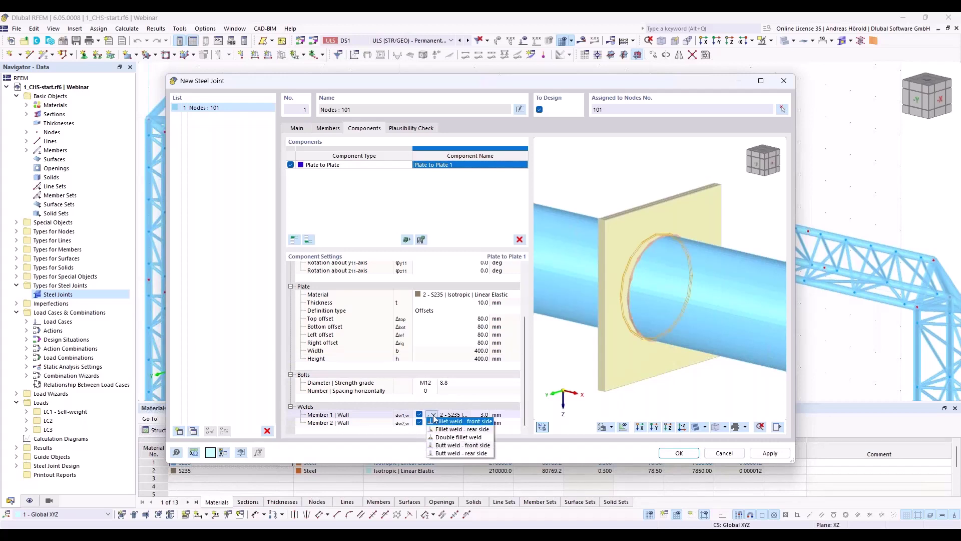
click(474, 421)
click(485, 416)
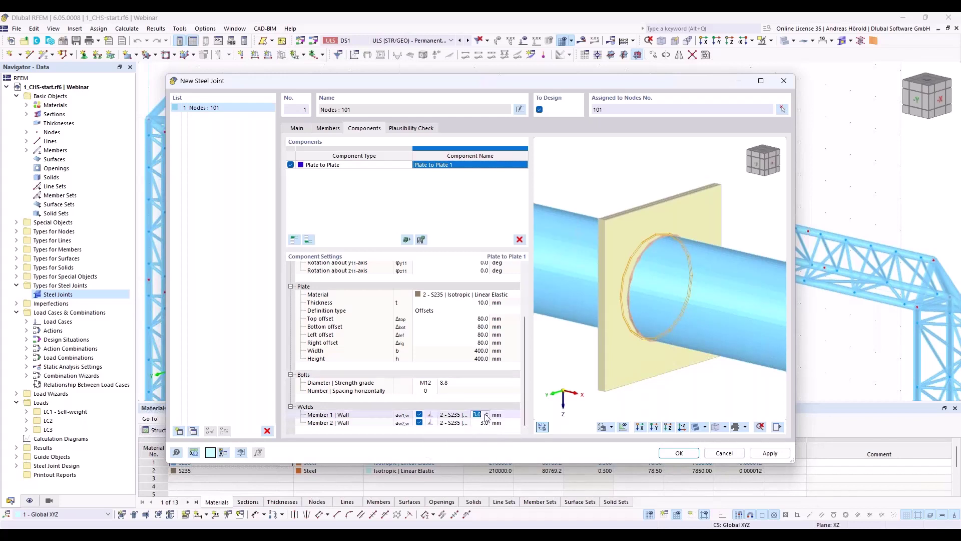
text(5)
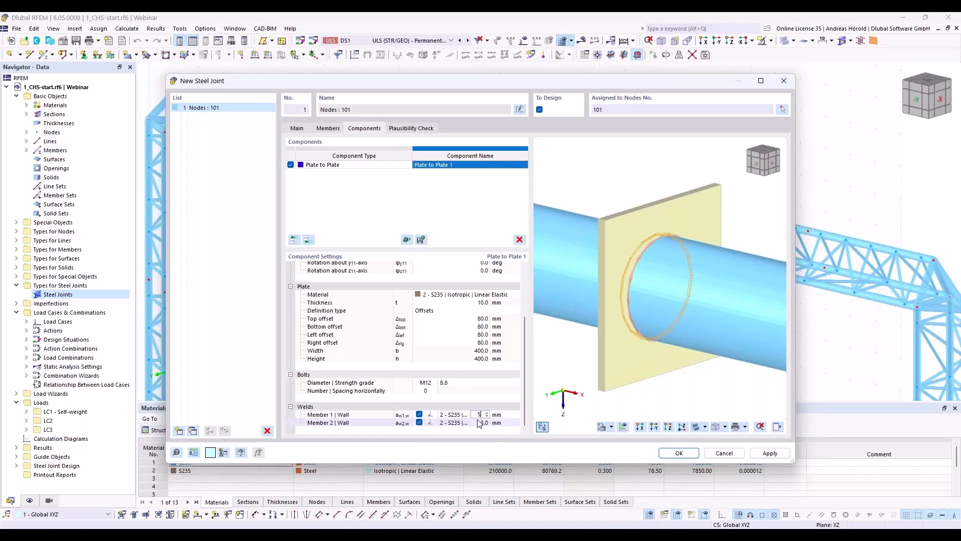
click(480, 423)
text(5)
key(Return)
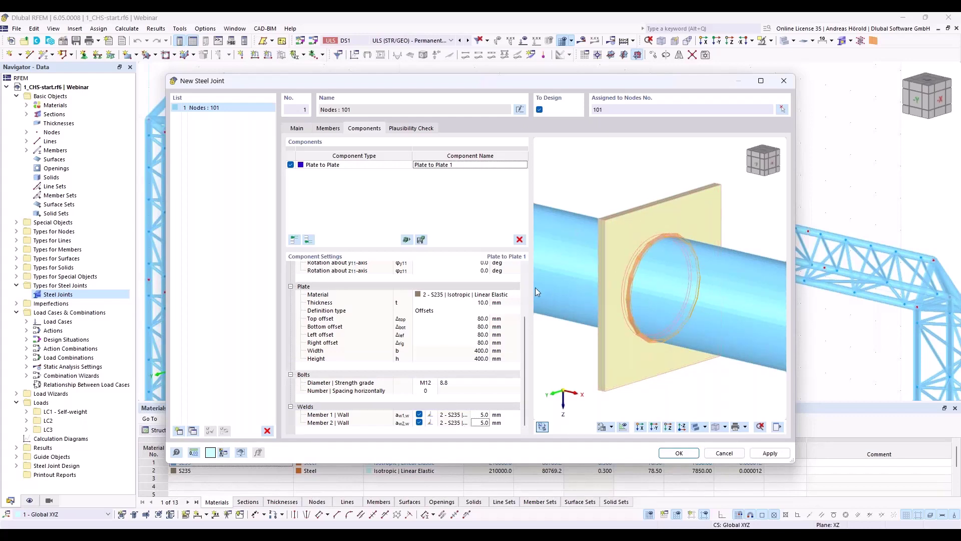
click(309, 240)
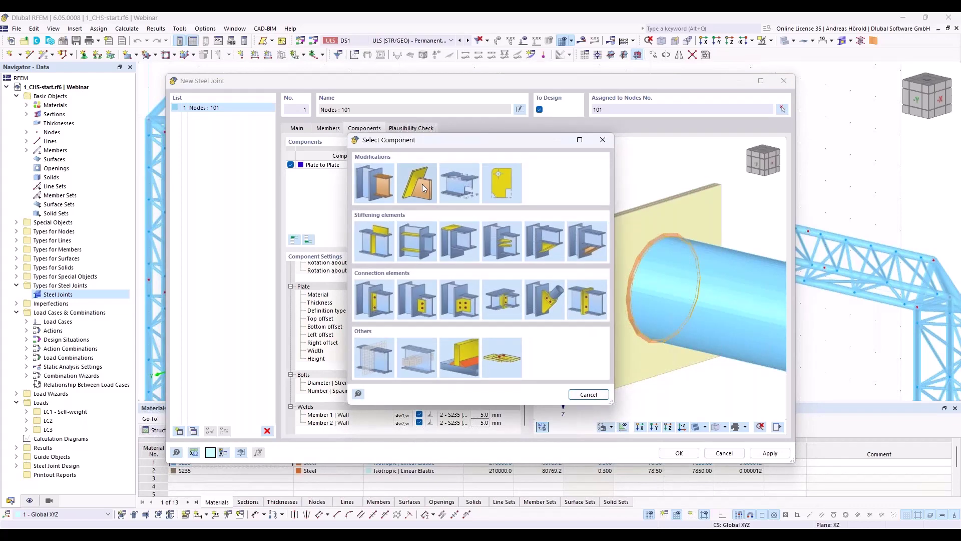
Add a Plate Editor that rounds Plate 1 of Plate to Plate 1 with a 200 mm radius
click(502, 186)
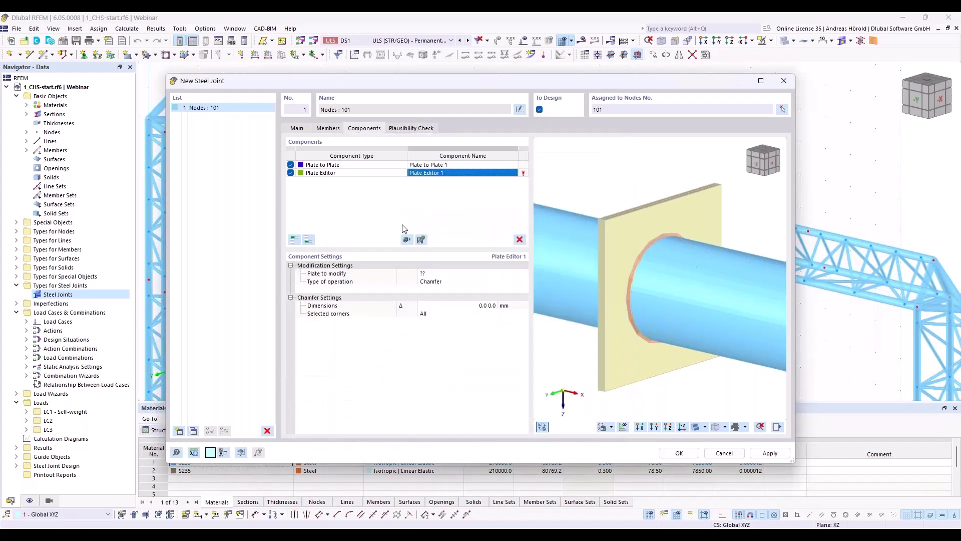
click(436, 274)
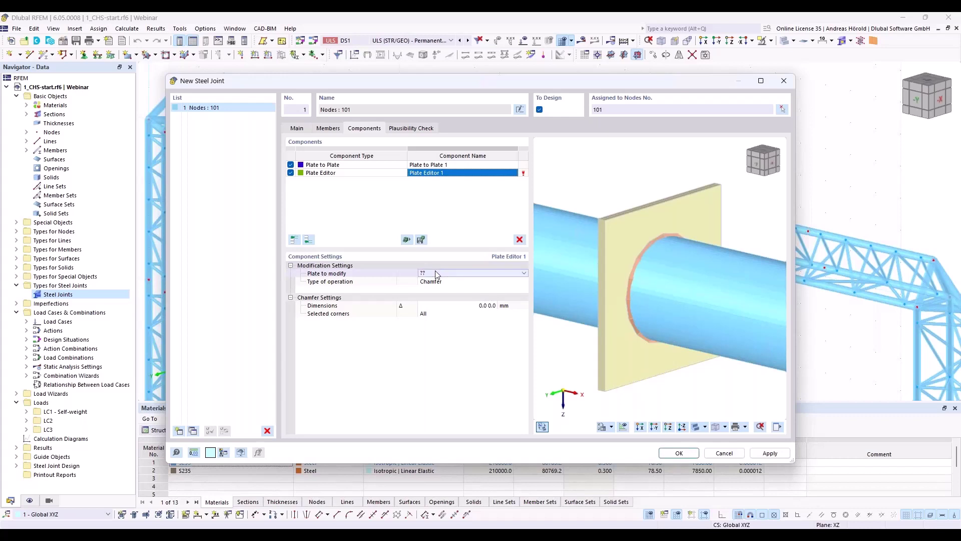
click(438, 273)
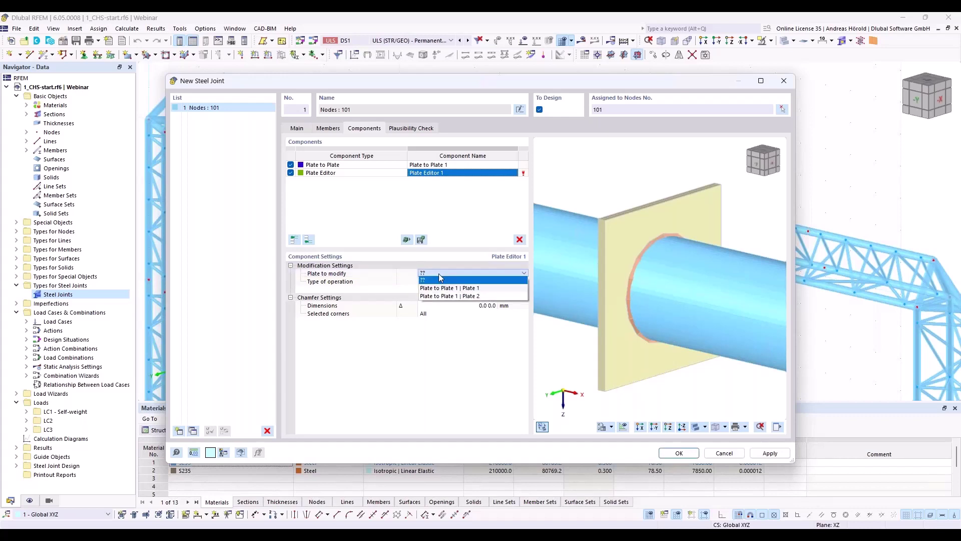
click(472, 295)
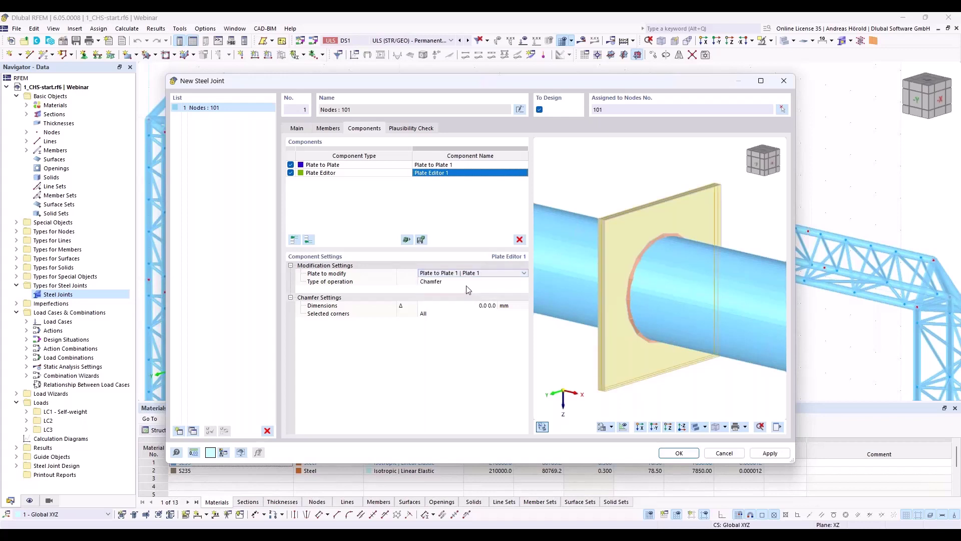
click(465, 284)
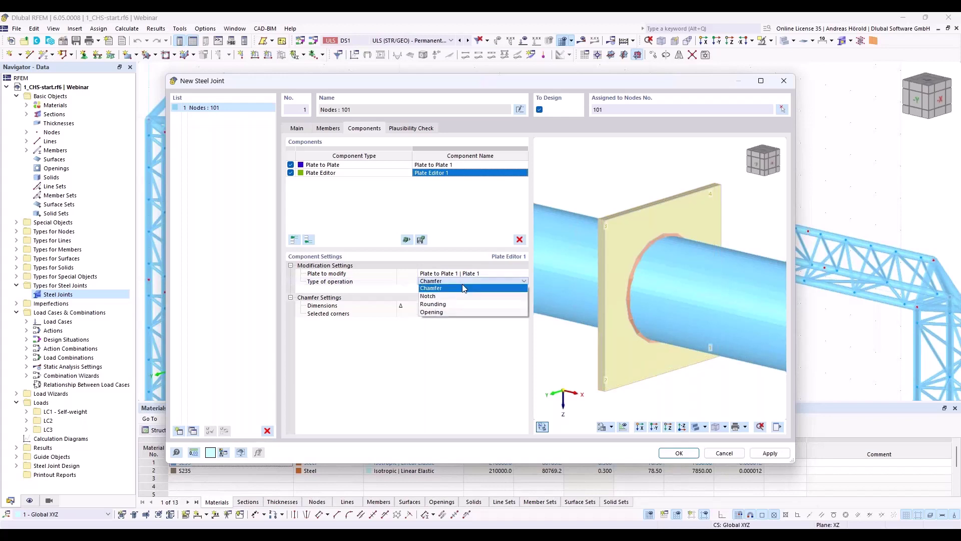
click(457, 305)
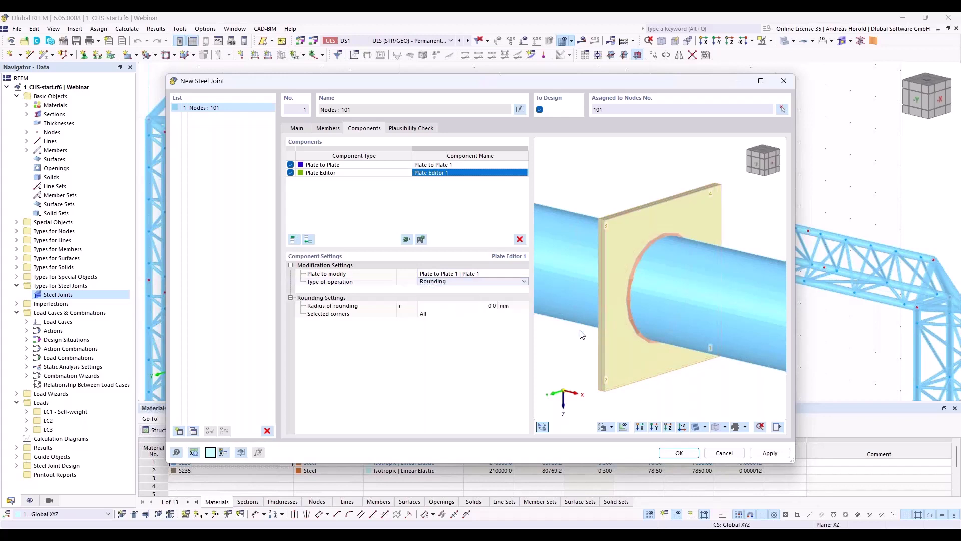
click(488, 306)
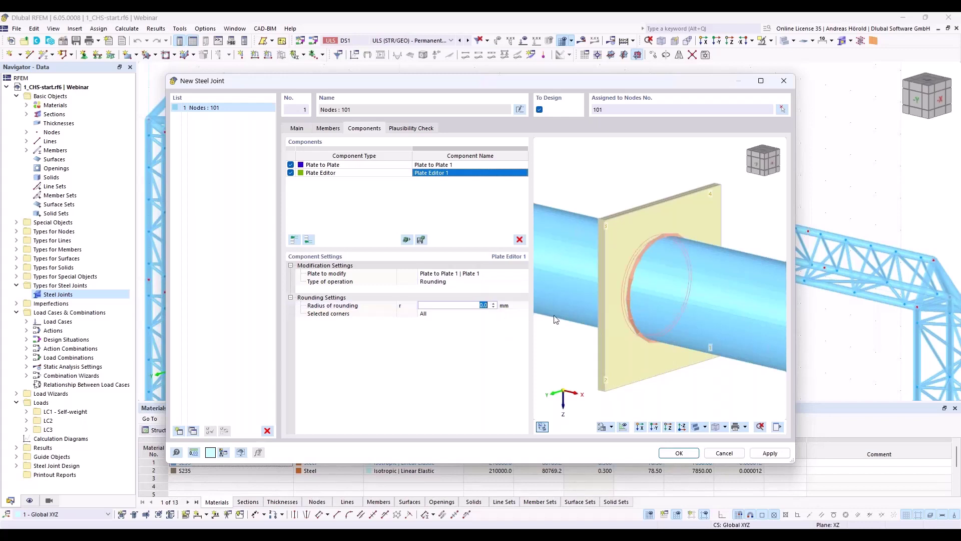
text(2)
key(Return)
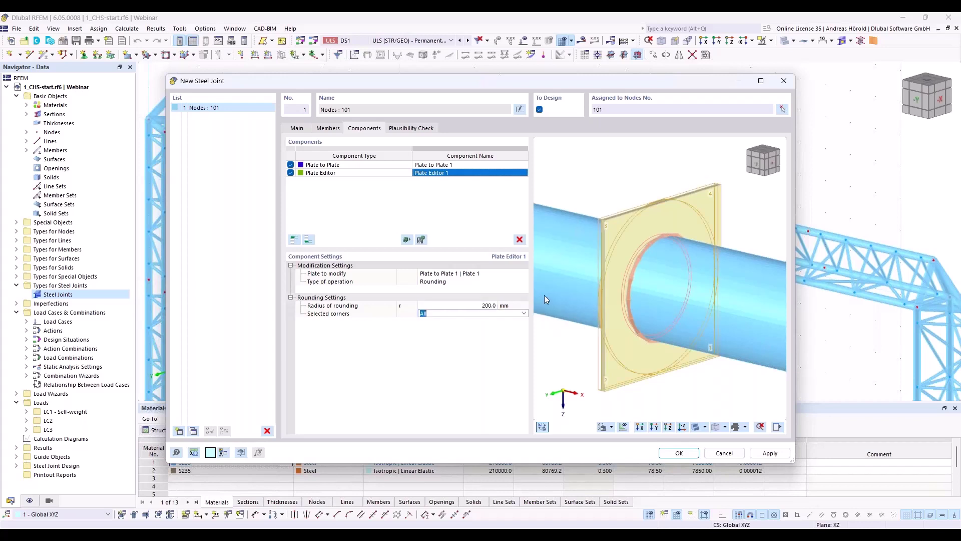
ctrl+middle_drag(566, 362, 720, 352)
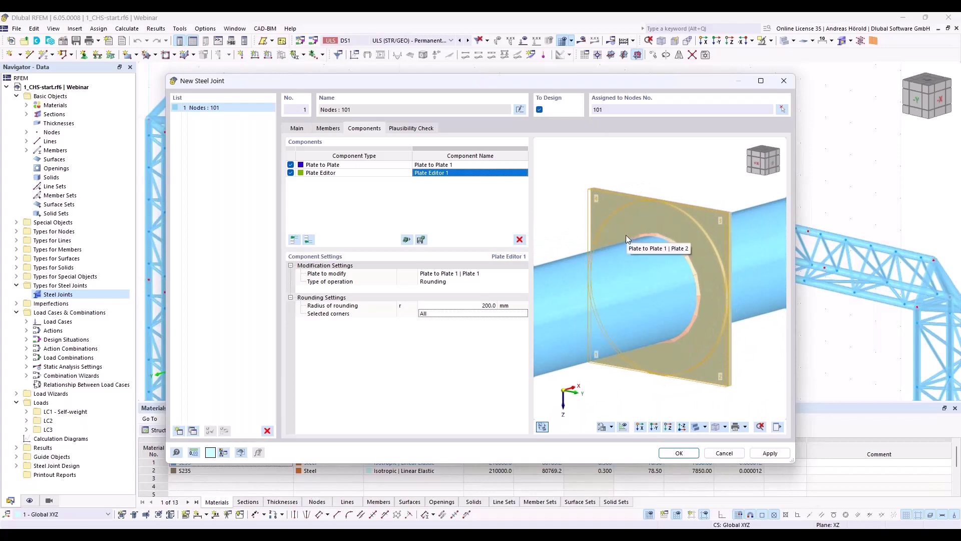
click(353, 173)
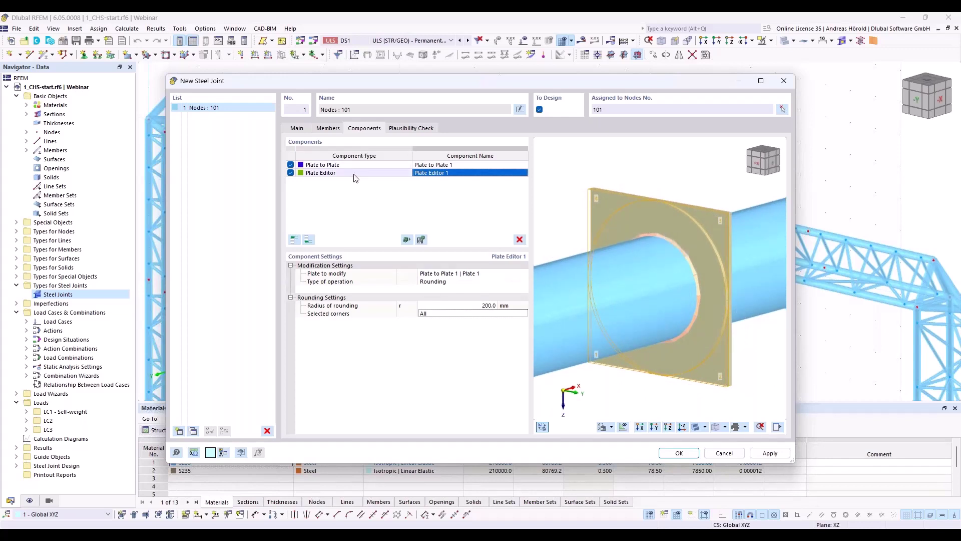
Copy the Plate Editor to the list's end and retarget it to Plate 2
right_click(355, 176)
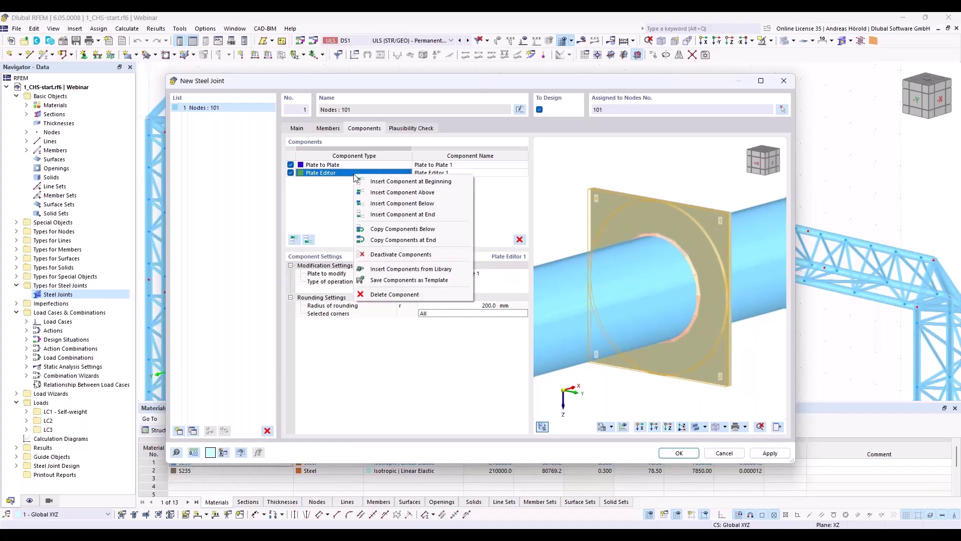
click(430, 240)
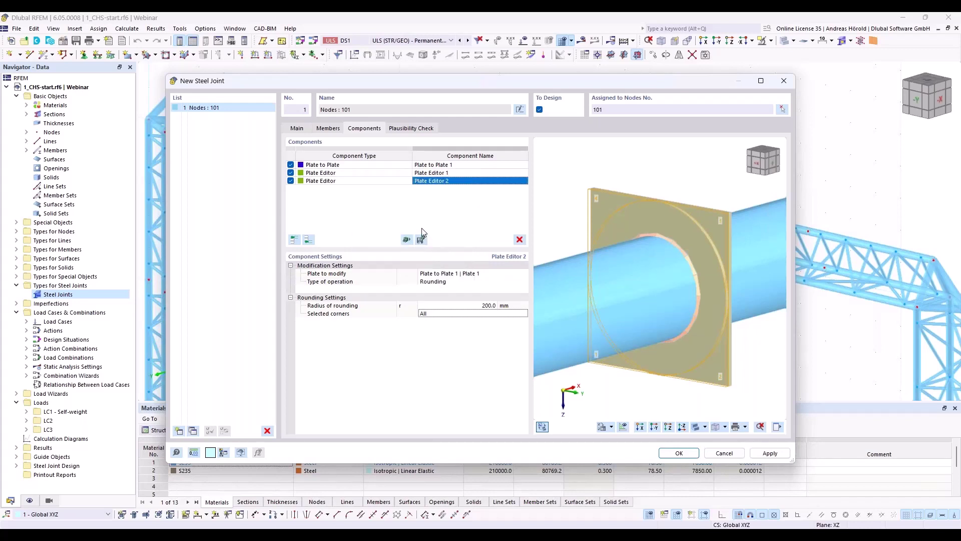
click(475, 277)
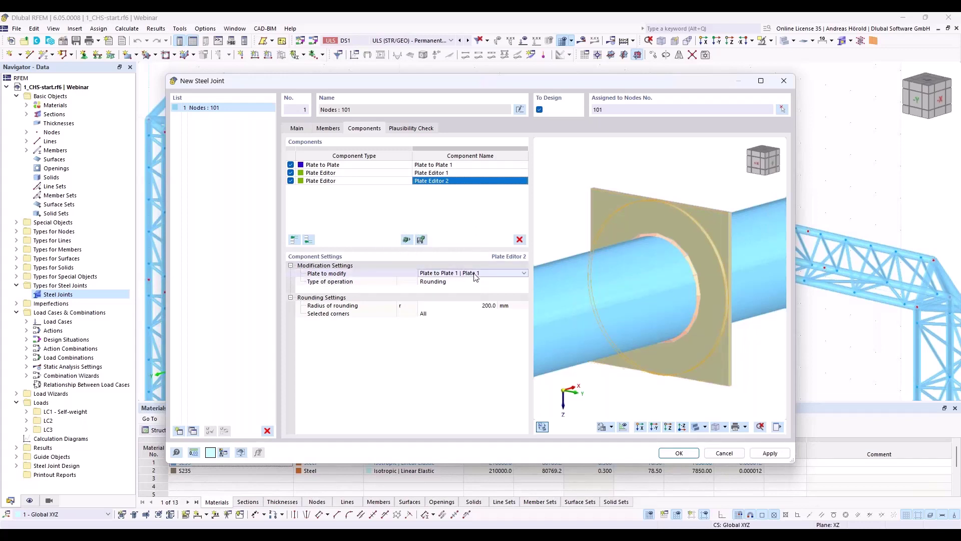
click(475, 277)
click(474, 288)
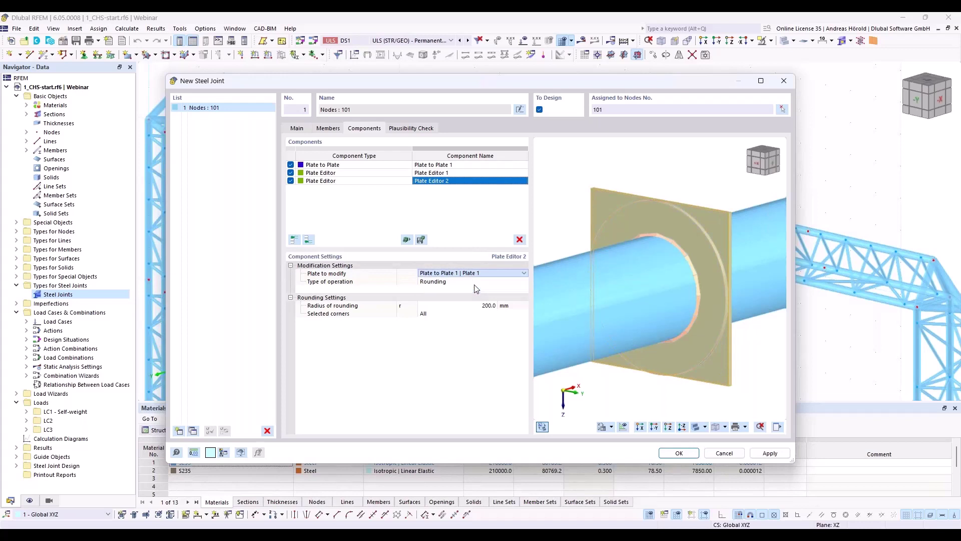
middle_drag(744, 370, 555, 363)
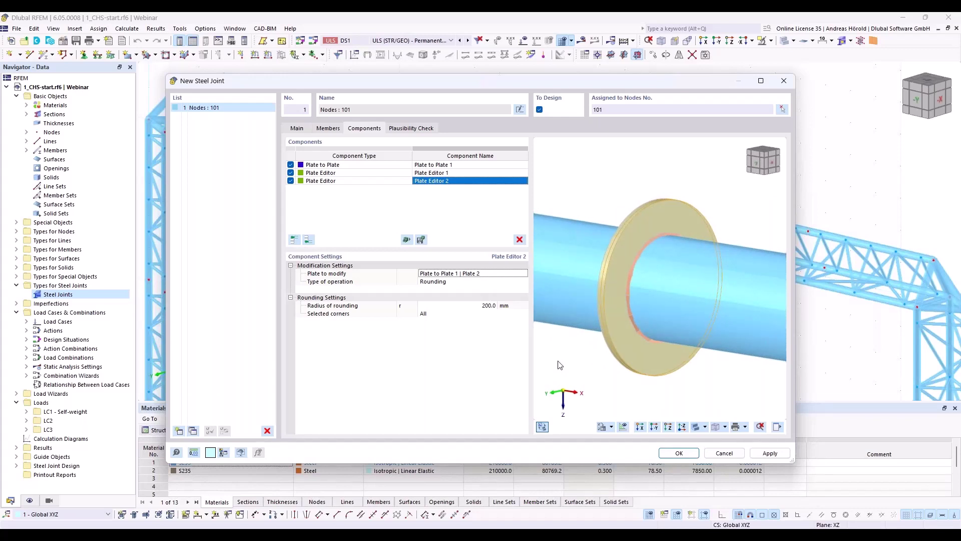
Add a Fasteners component with Plate 1 of Plate to Plate 1 as component 1
click(308, 241)
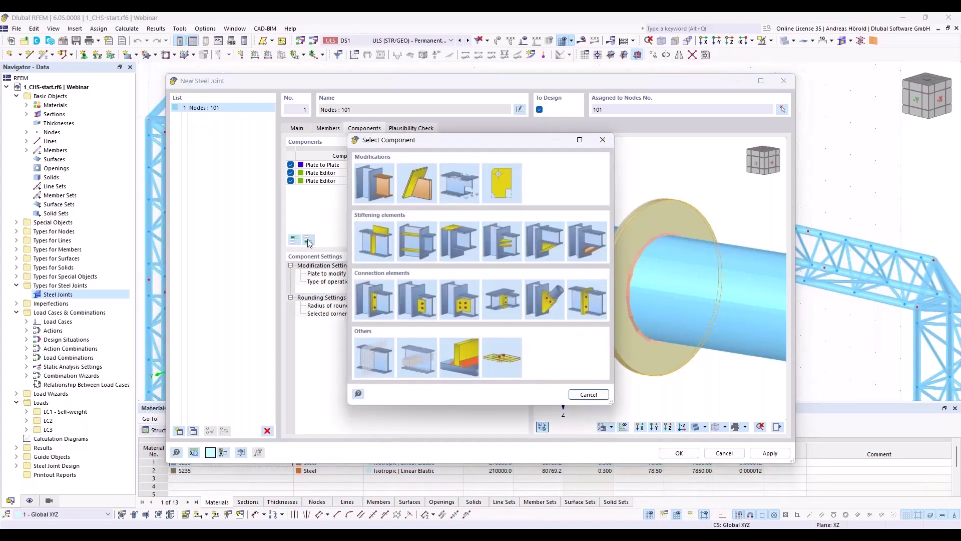
click(502, 358)
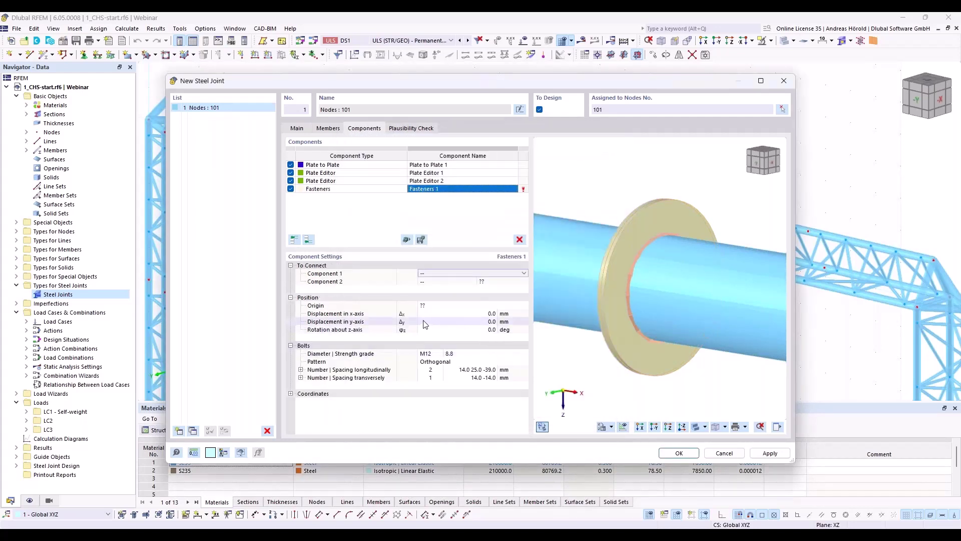
click(435, 275)
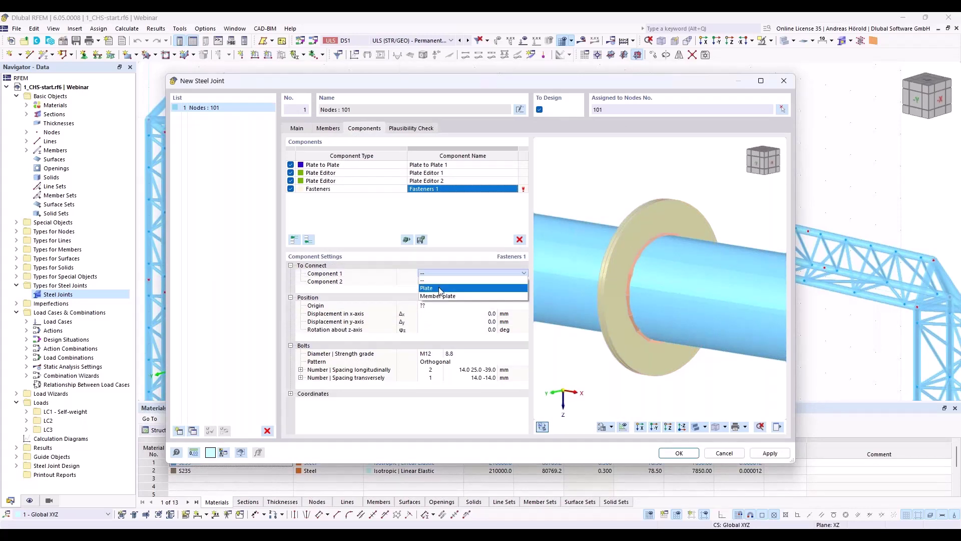
click(440, 288)
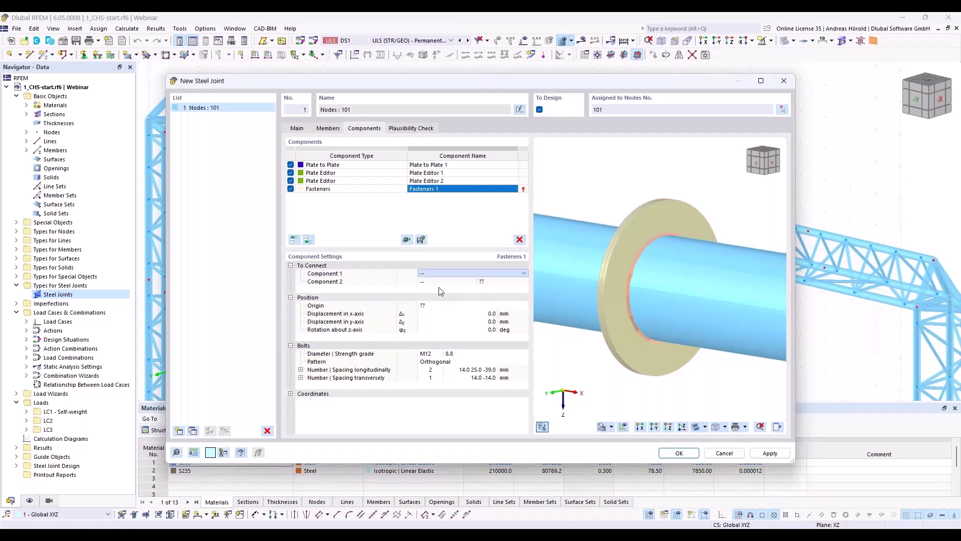
click(507, 283)
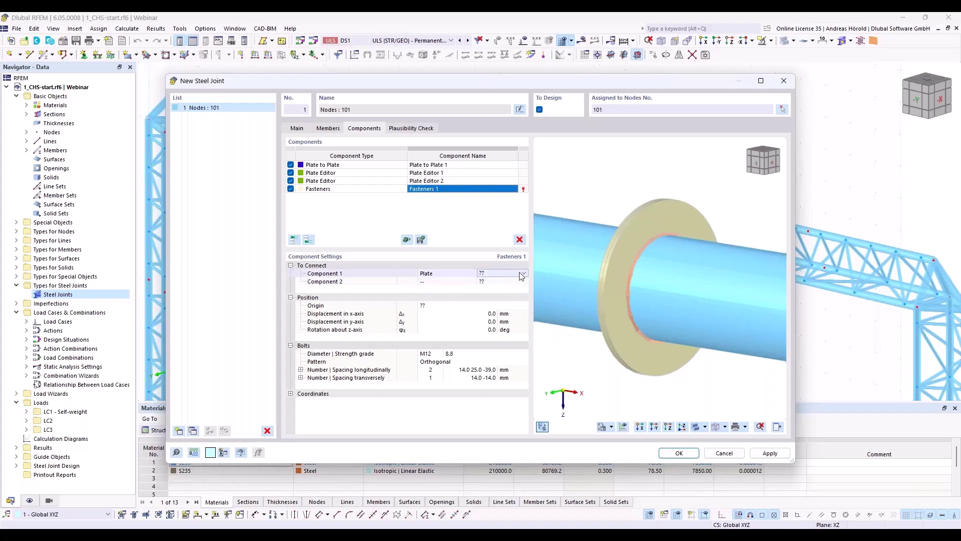
click(524, 274)
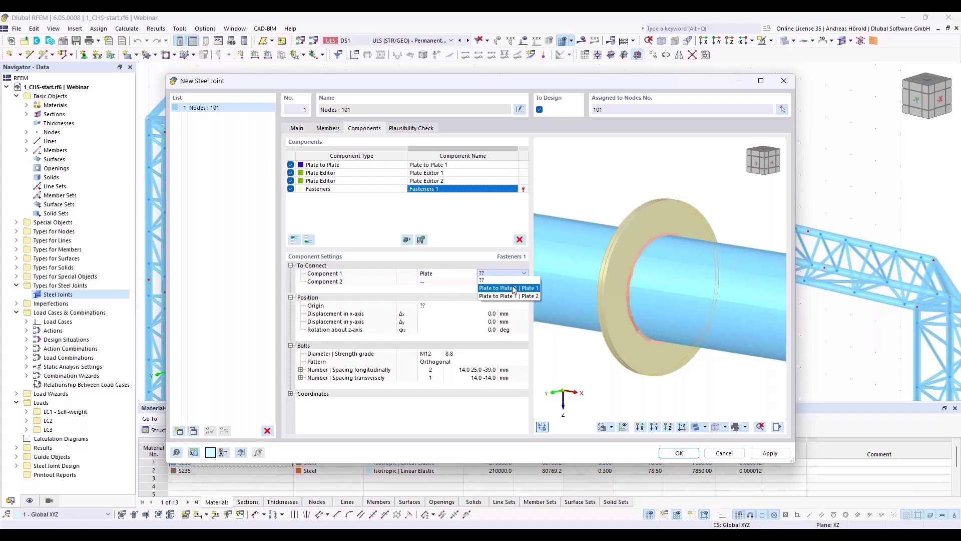
click(514, 289)
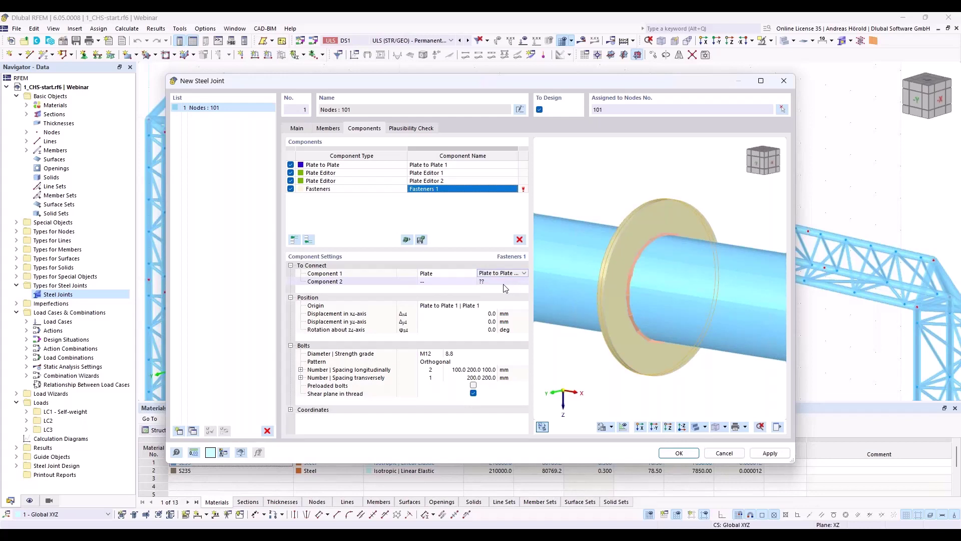
Set the fasteners' component 2 to Plate 2 of Plate to Plate 1
click(458, 282)
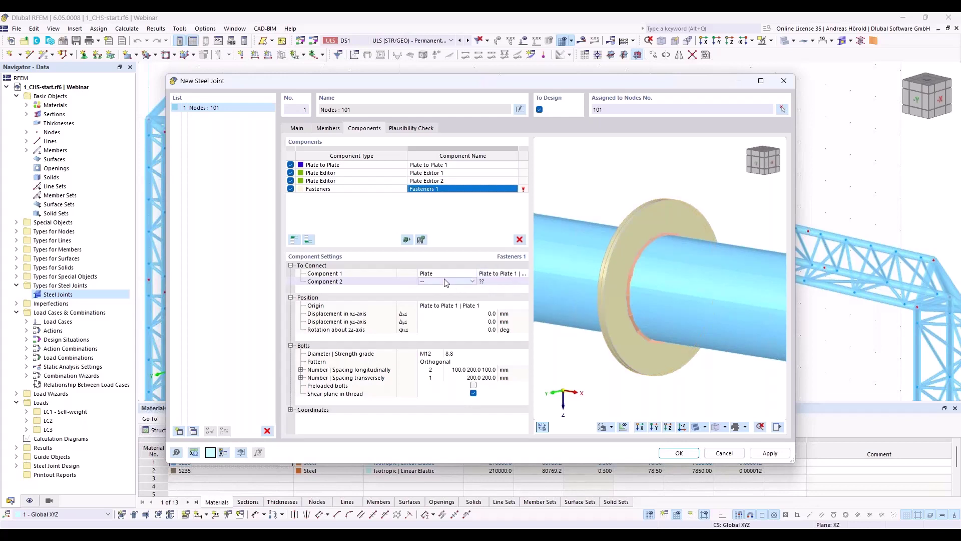
click(456, 282)
click(457, 297)
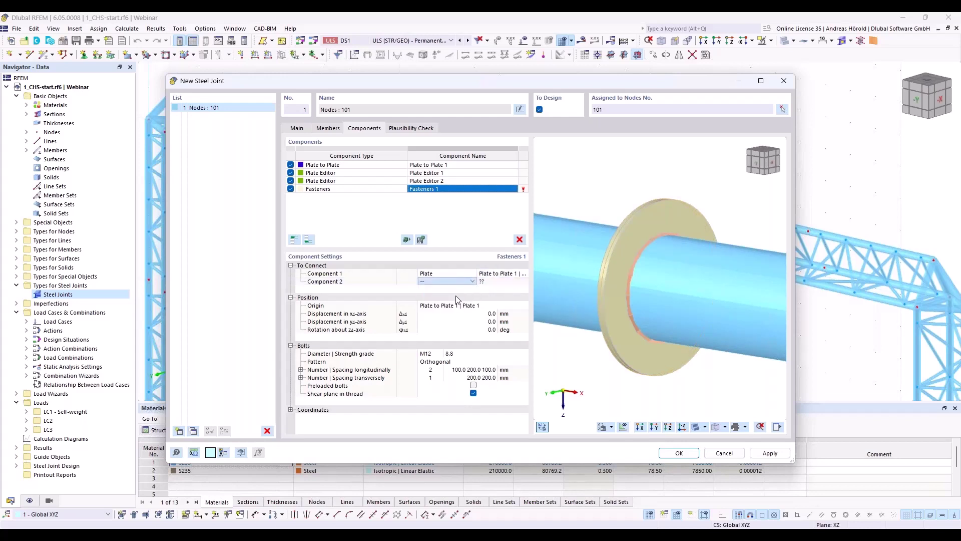
click(495, 281)
click(496, 284)
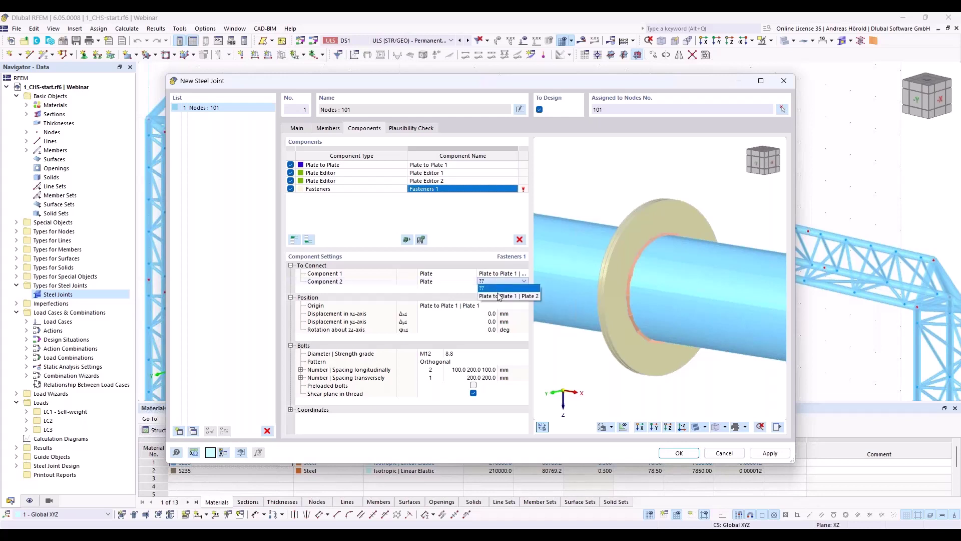
click(500, 299)
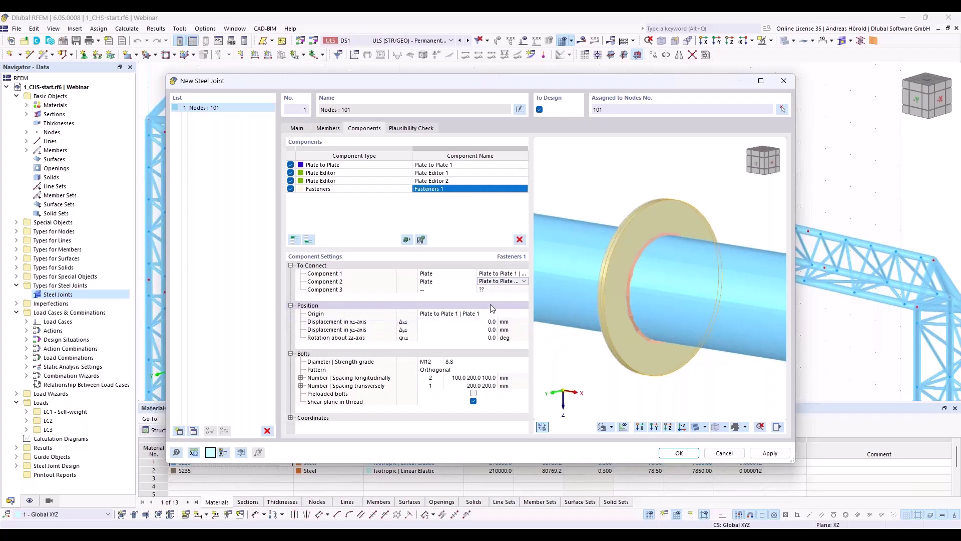
Switch the fasteners to M16 bolts in a polar pattern of eight, 45° apart
click(435, 362)
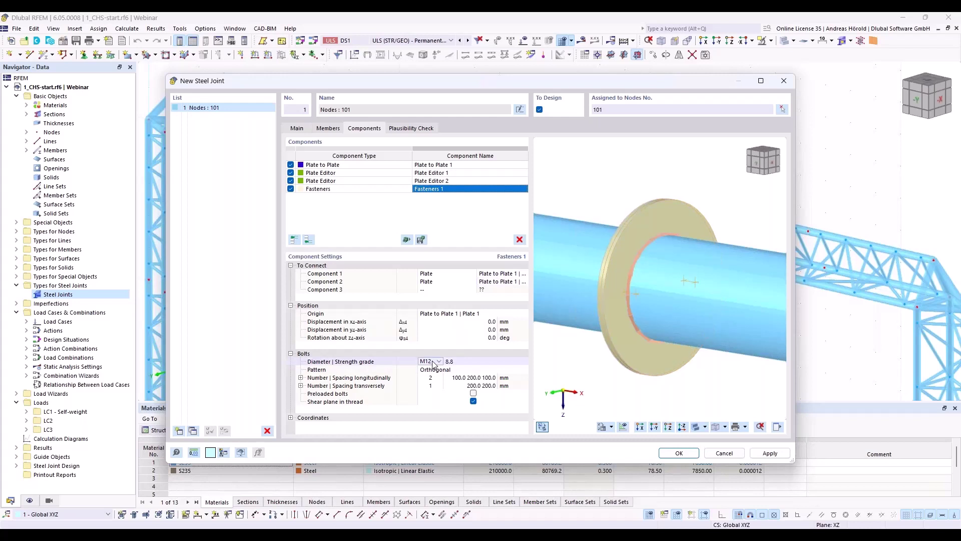
click(439, 362)
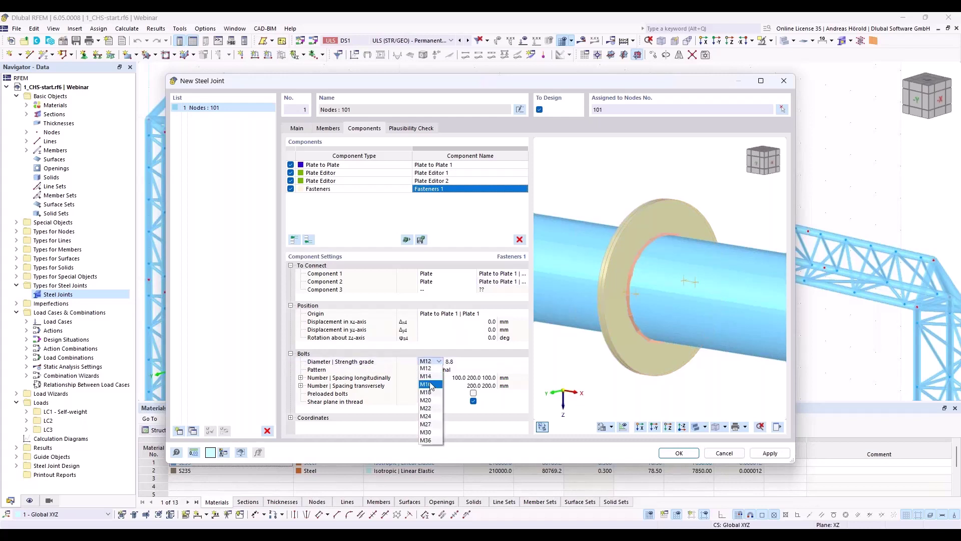
key(Escape)
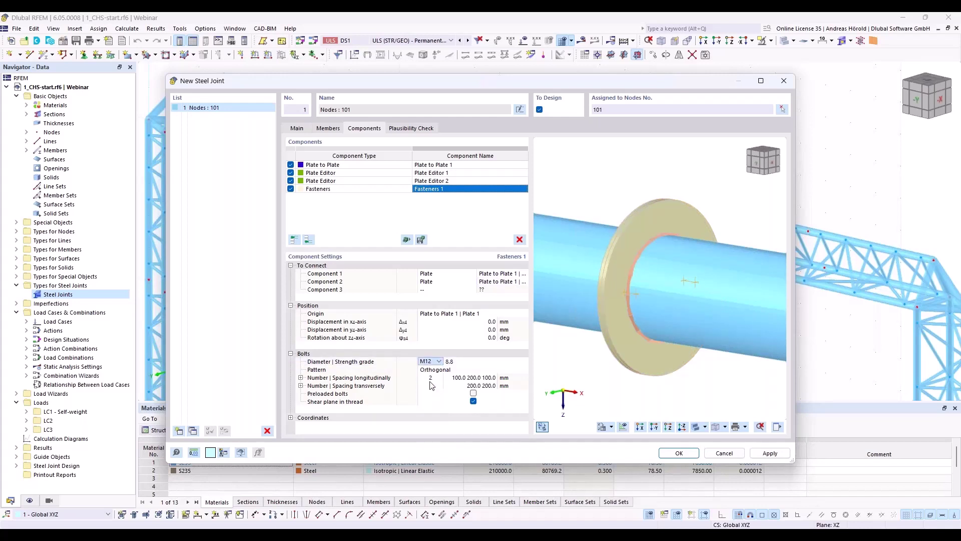
click(431, 385)
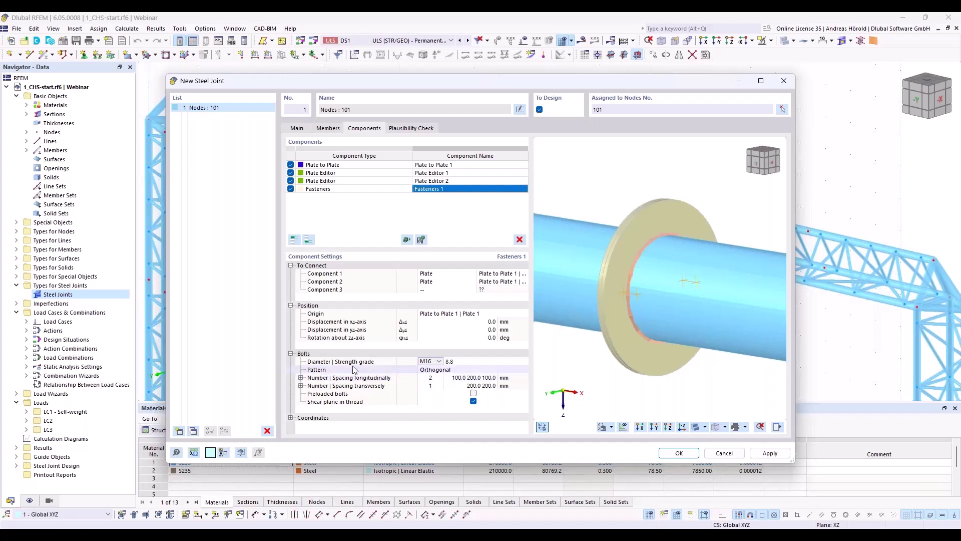
click(425, 371)
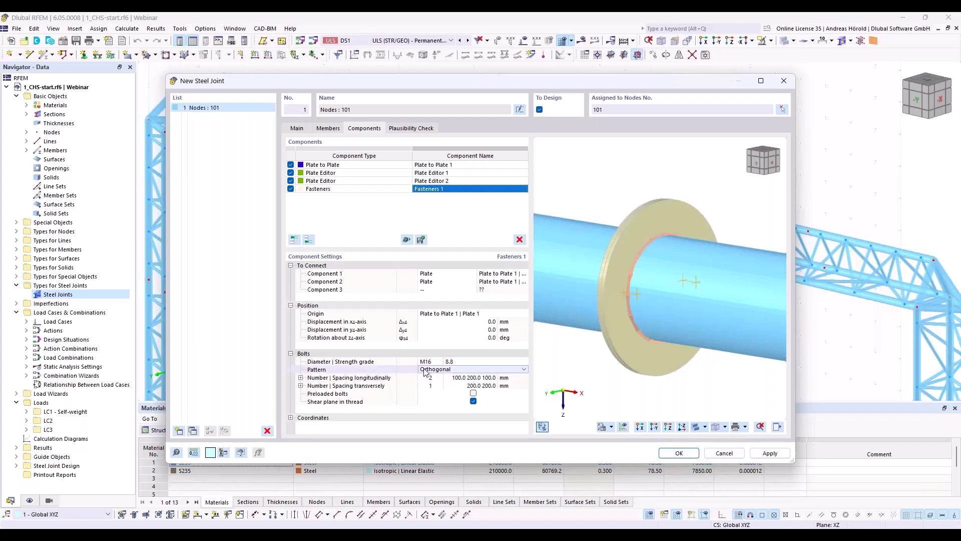
click(436, 370)
key(Escape)
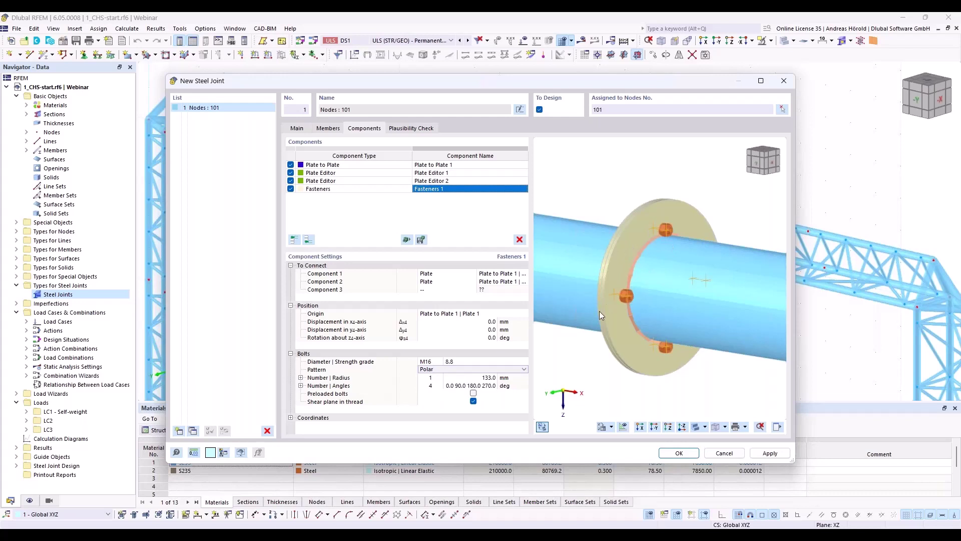
click(431, 386)
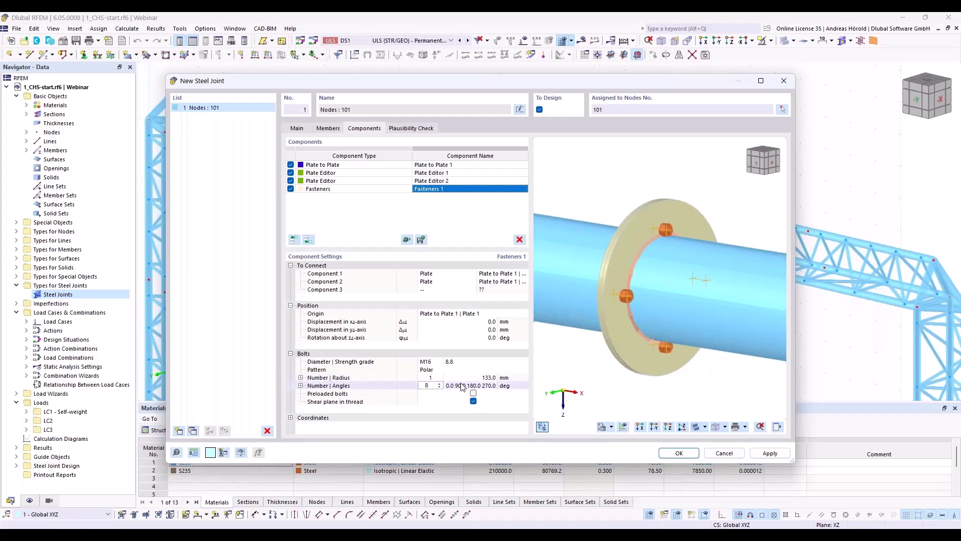
click(432, 399)
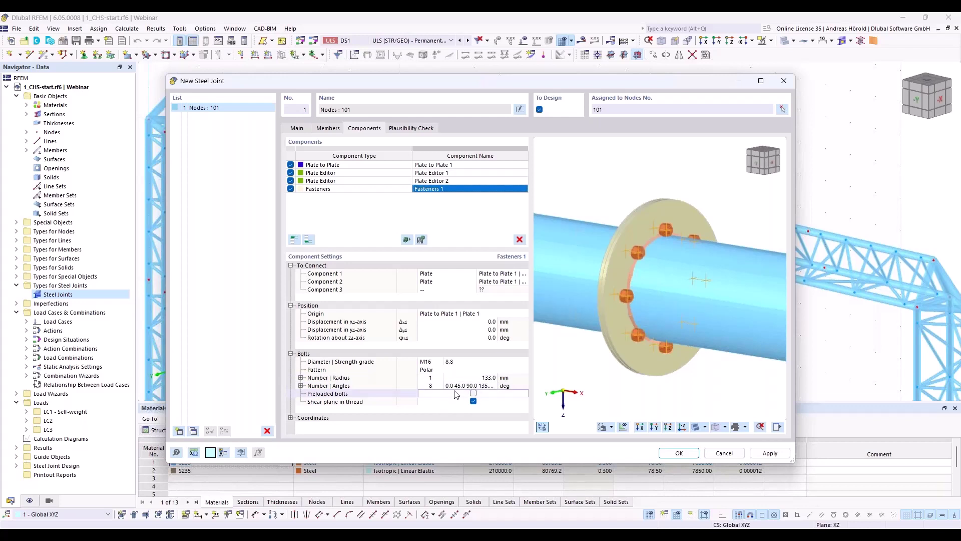
Check the joint in Real View, then return to the component preview
right_click(633, 274)
click(651, 276)
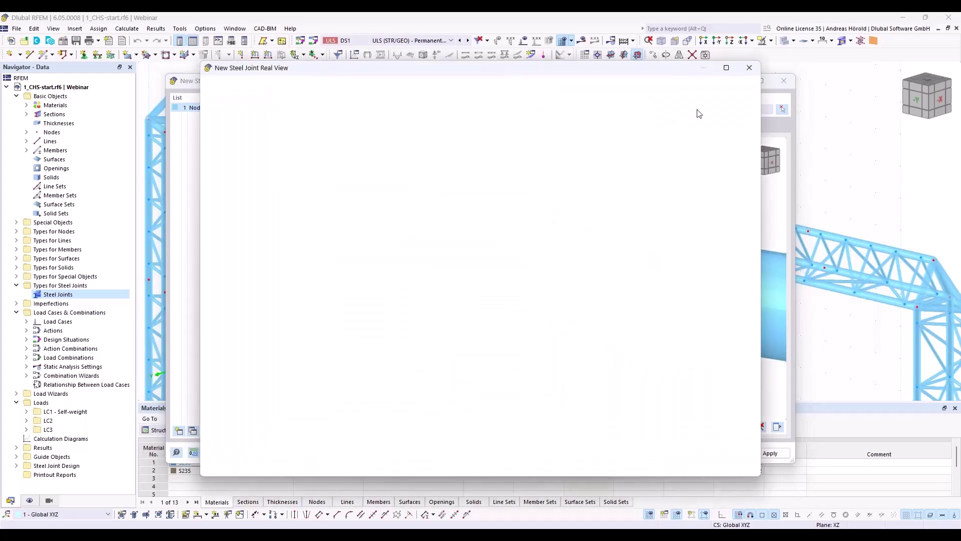
click(747, 69)
ctrl+middle_drag(712, 386, 598, 373)
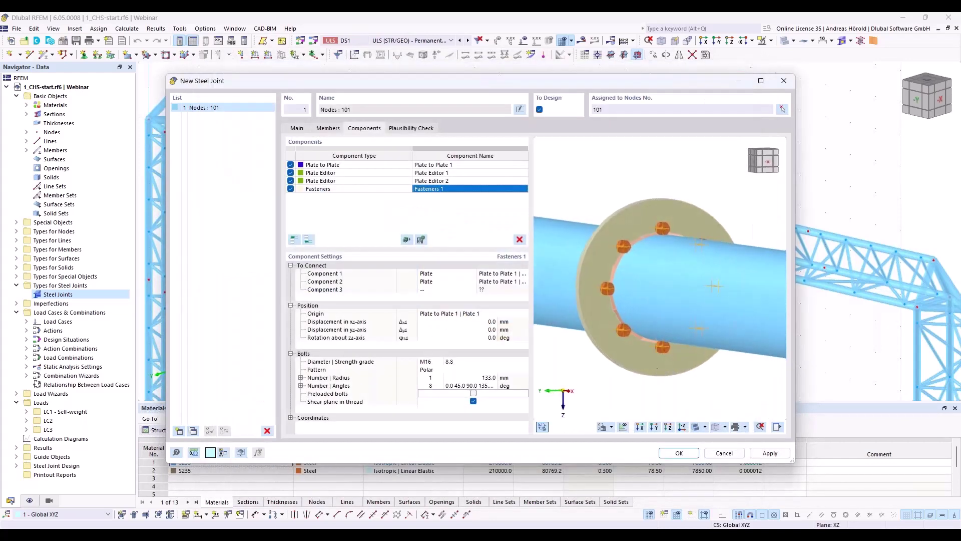
scroll(656, 329, up, 2)
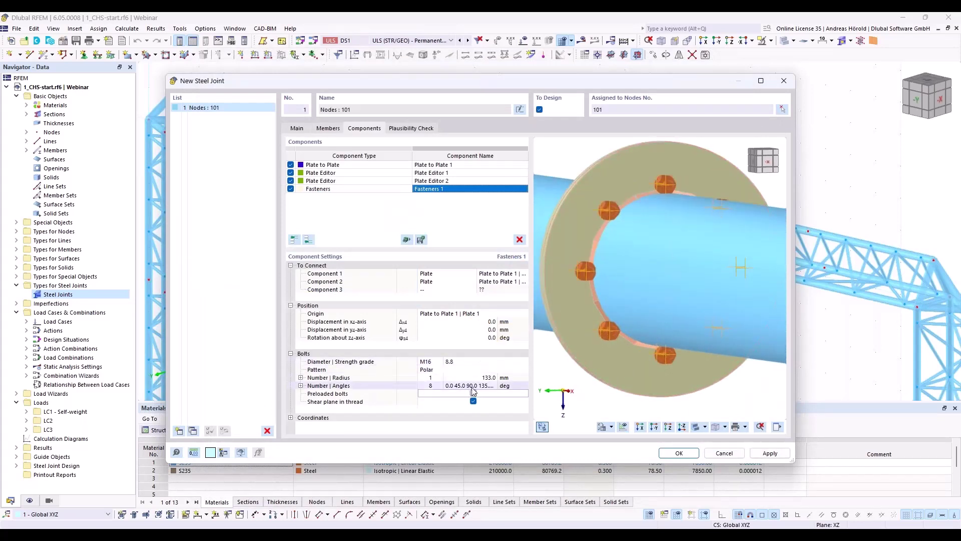
Place the bolts on a 160 mm radius and turn off shear plane in thread
click(488, 378)
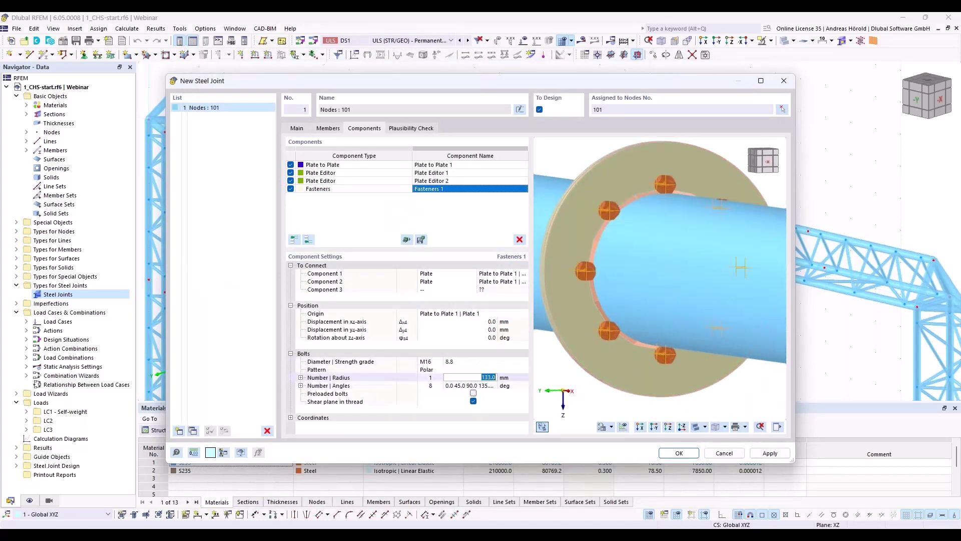
text(160)
click(480, 385)
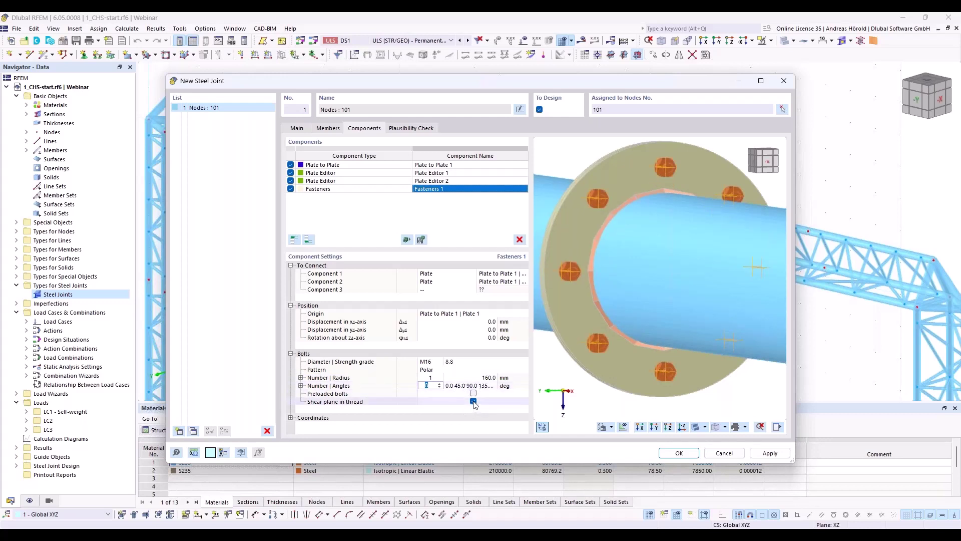
click(473, 401)
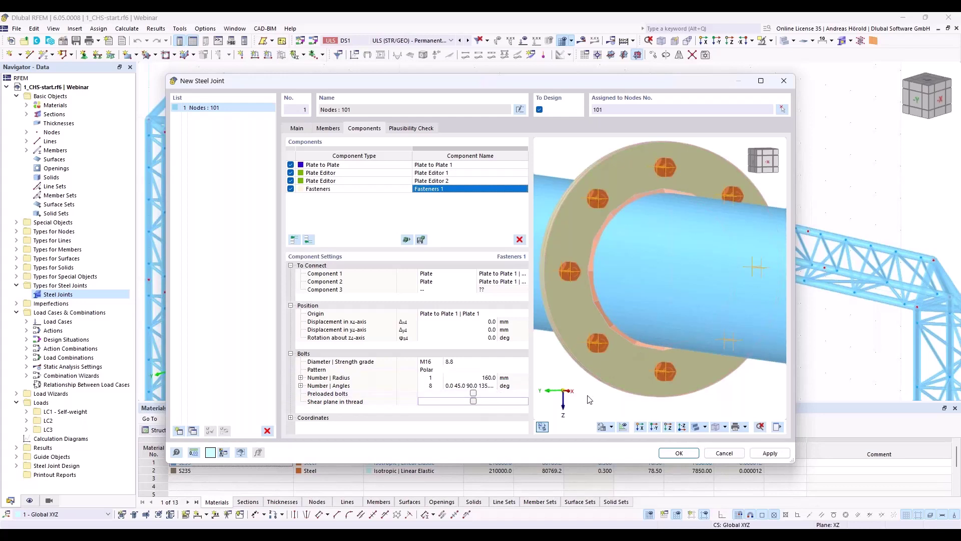
ctrl+middle_drag(626, 400, 682, 388)
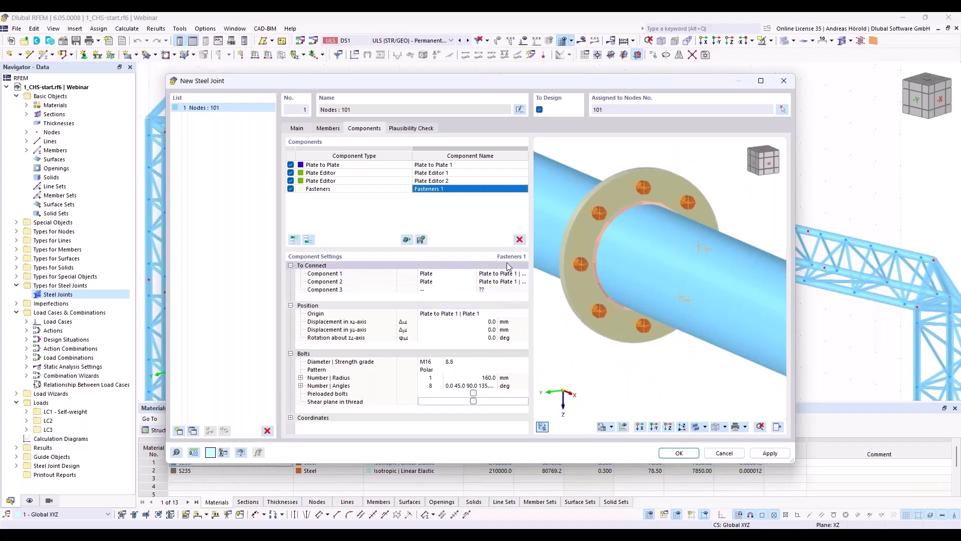
Create steel joint No. 2 at node 74, connecting members 108 and 130
click(179, 432)
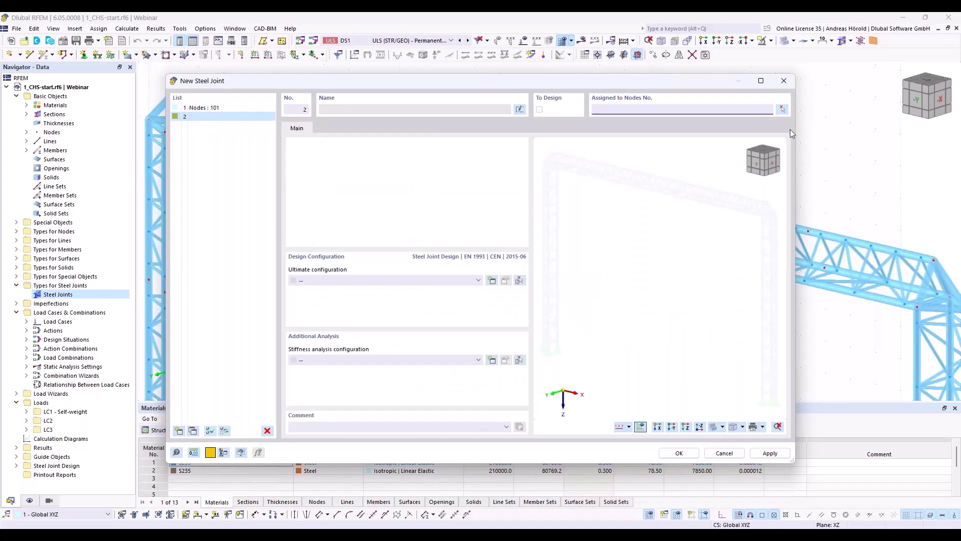
click(780, 109)
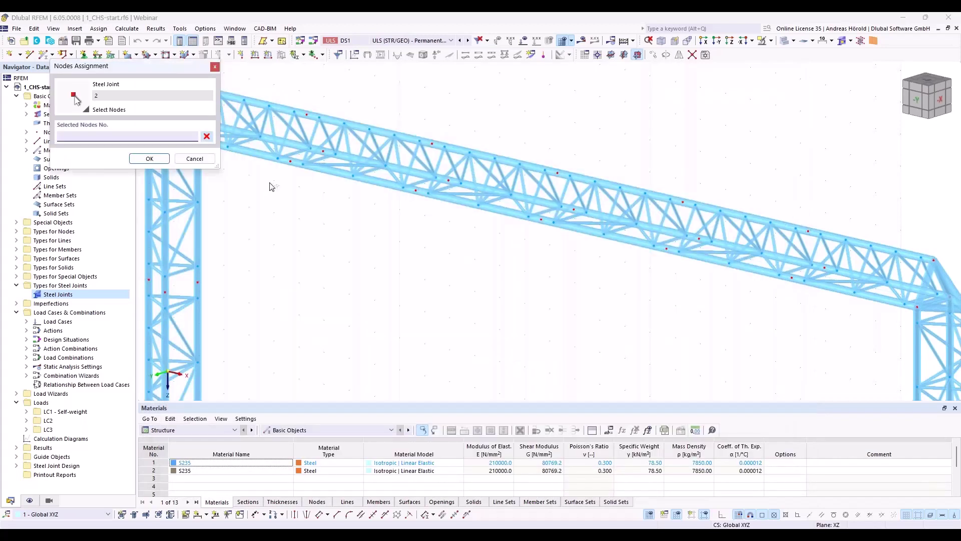
click(290, 160)
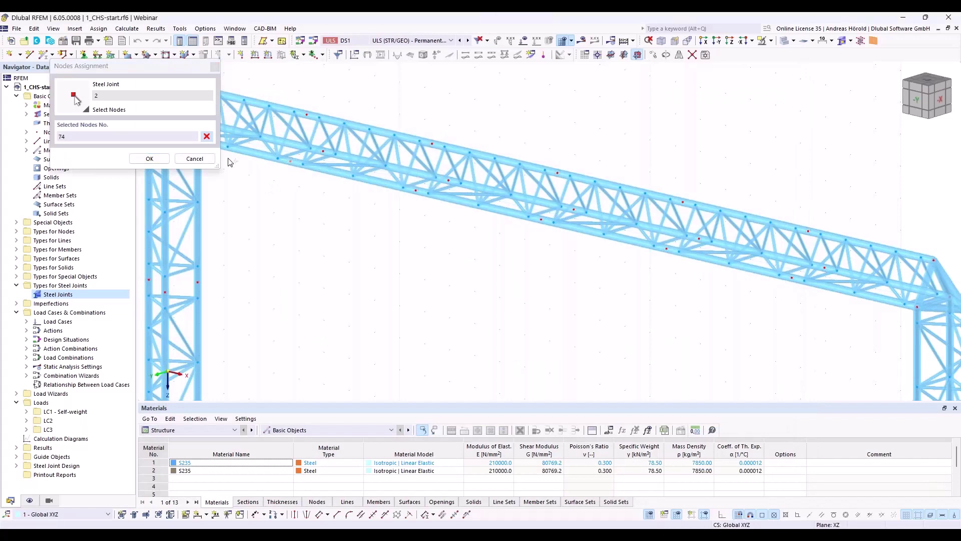
click(150, 160)
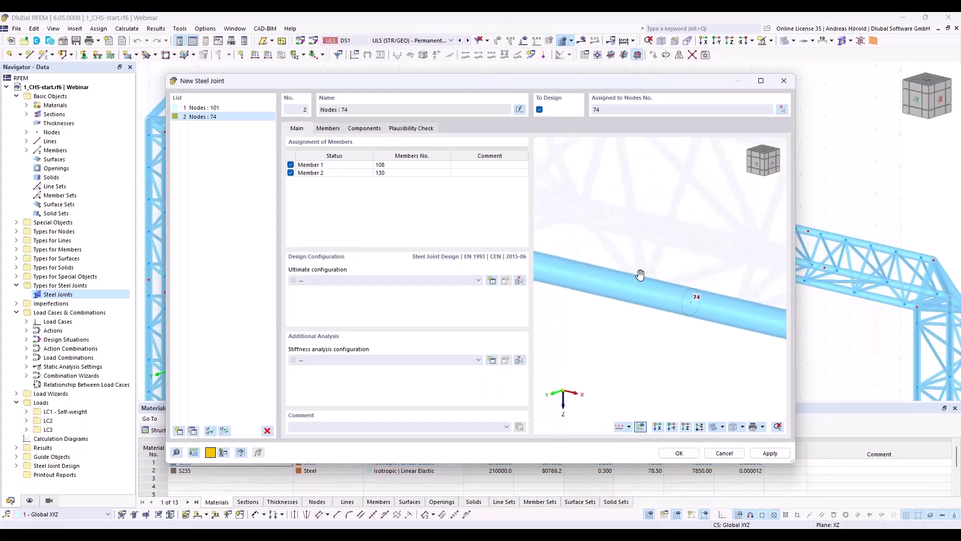
Give joint No. 2 the 1 - Standard ultimate configuration, check its members, and view Components
click(328, 129)
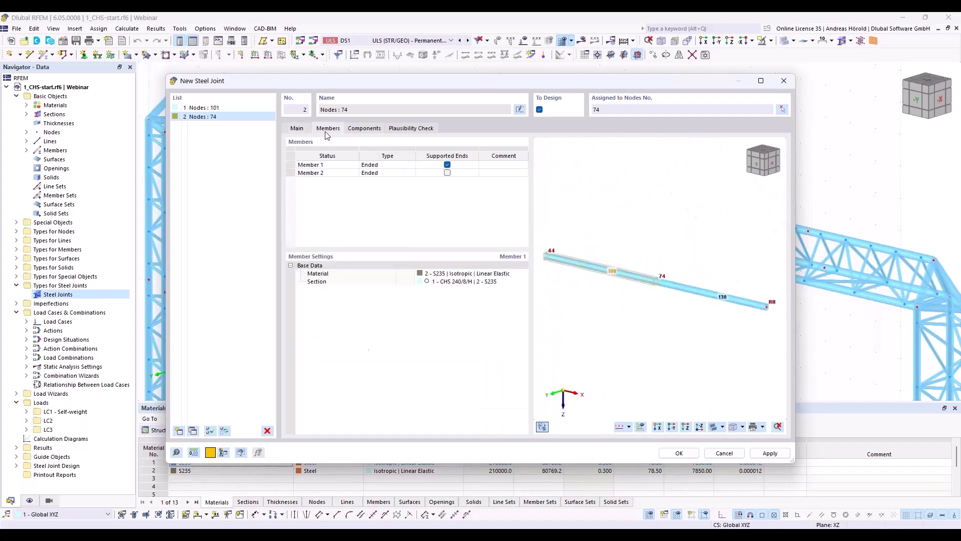
click(300, 129)
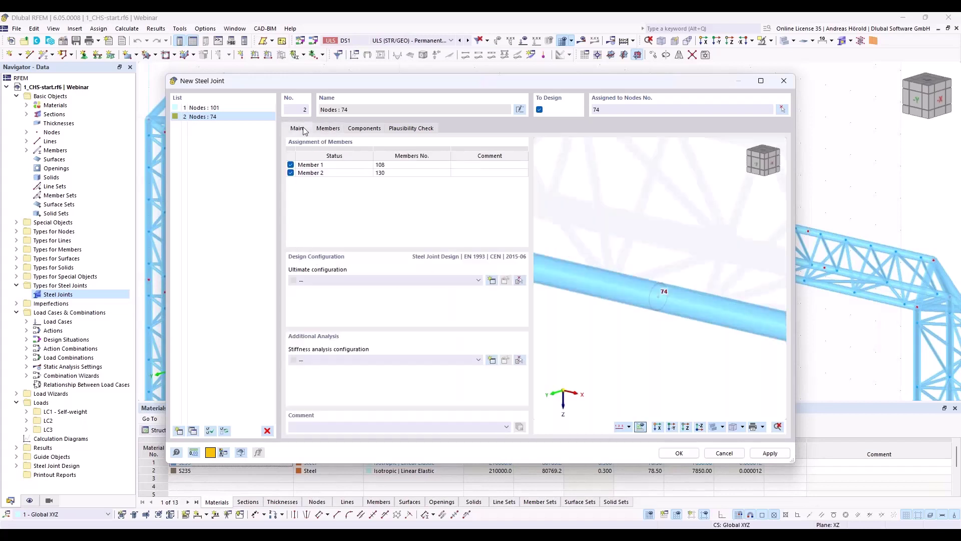
click(391, 281)
click(391, 300)
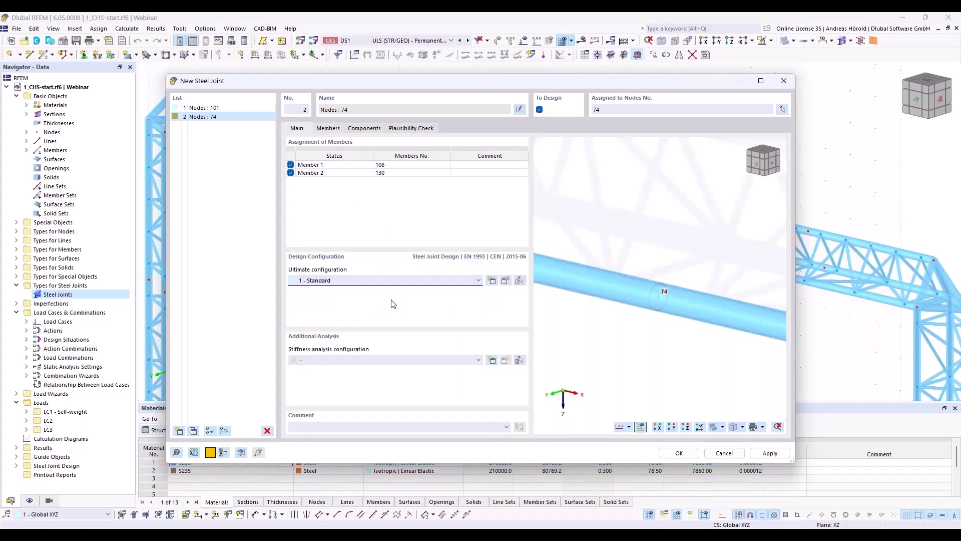
click(332, 129)
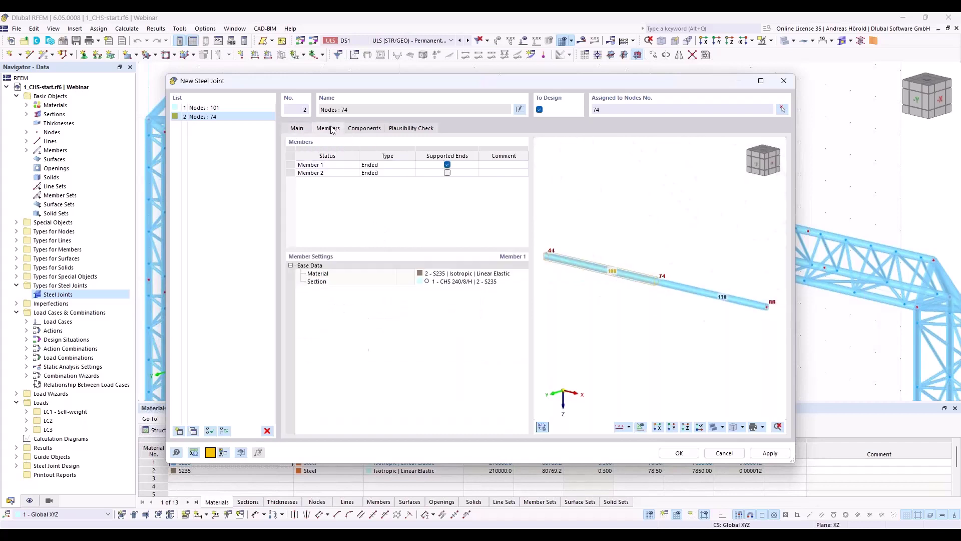
click(376, 130)
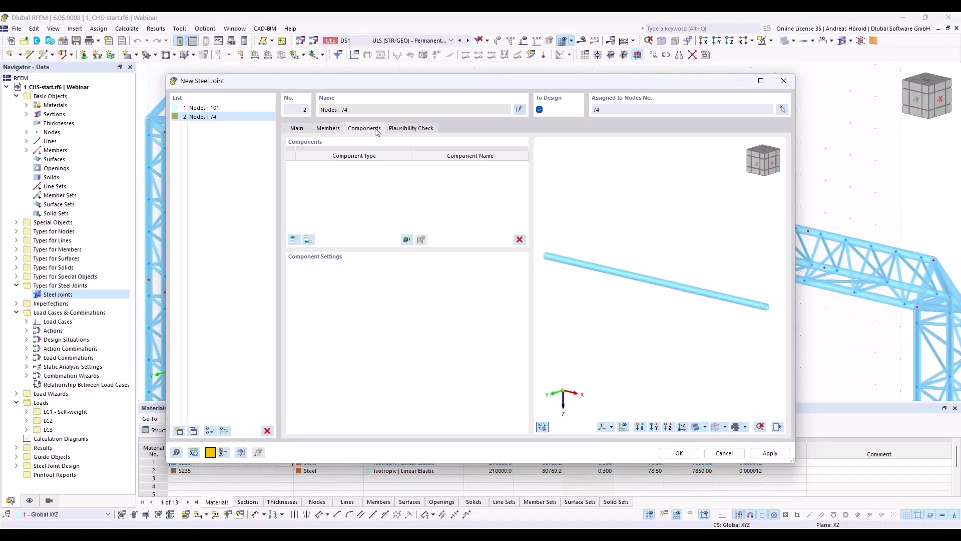
Add a 240 × 240 mm, 10 mm S235 Cap Plate that stiffens Member 1
click(309, 240)
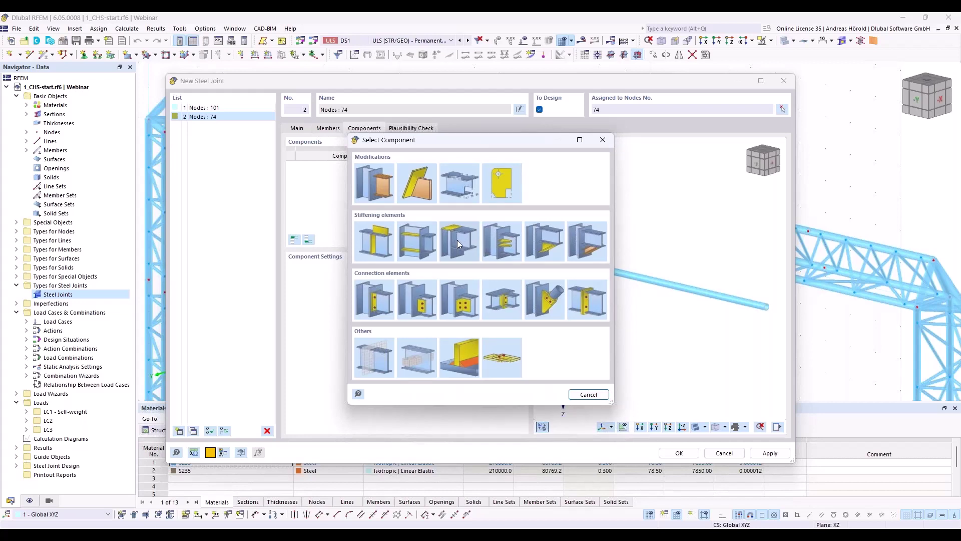
double_click(461, 236)
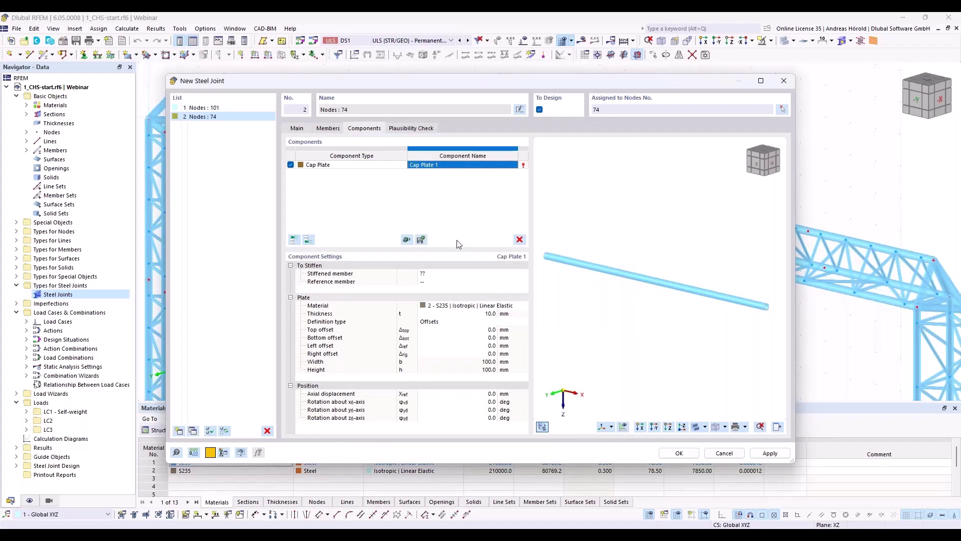
click(454, 274)
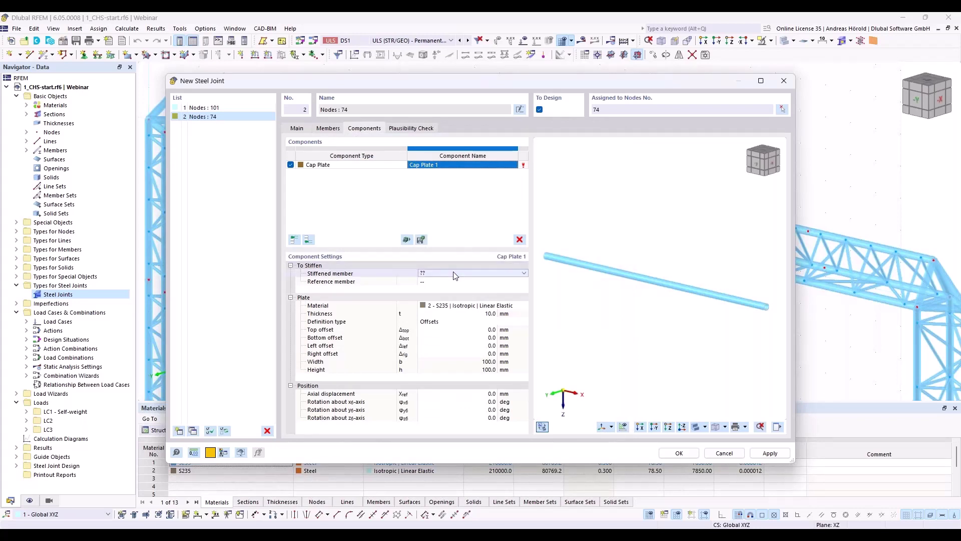
click(510, 274)
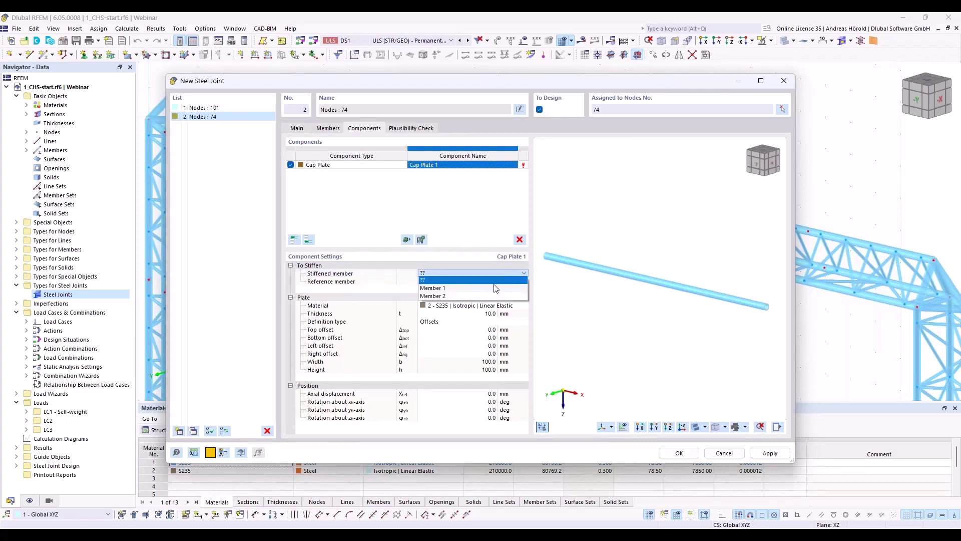
click(495, 288)
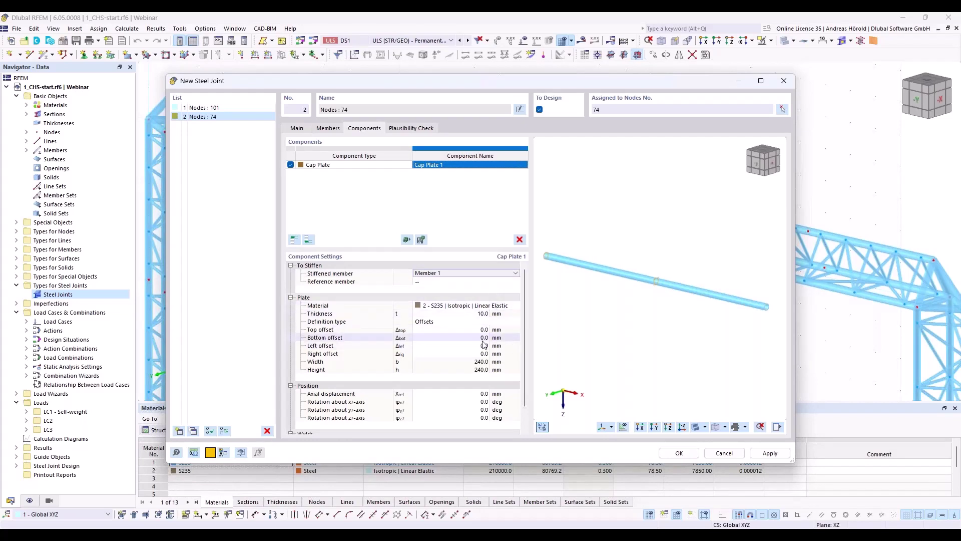
Shift Cap Plate 1 by -100.0 mm axially and rotate it -3.0° about x
scroll(663, 273, up, 5)
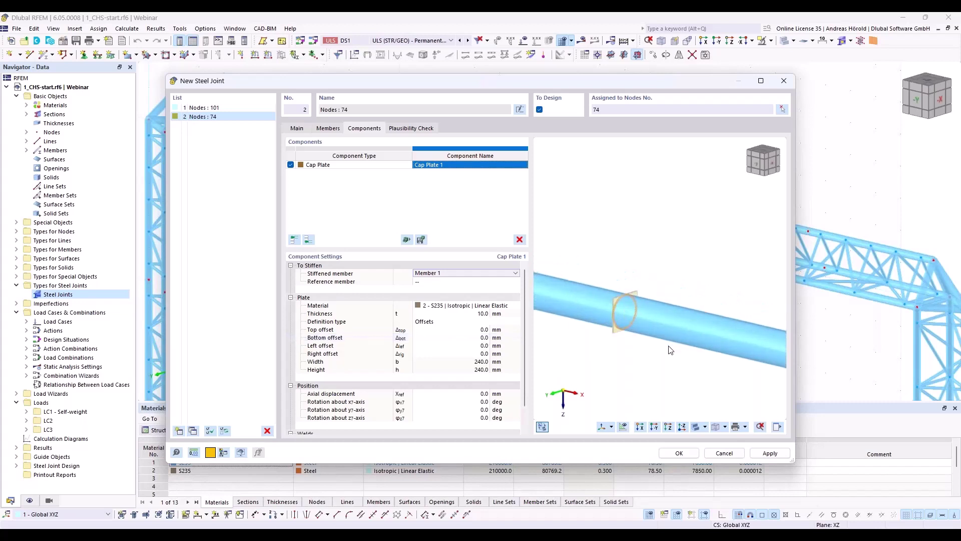
middle_drag(615, 333, 654, 318)
scroll(653, 318, up, 3)
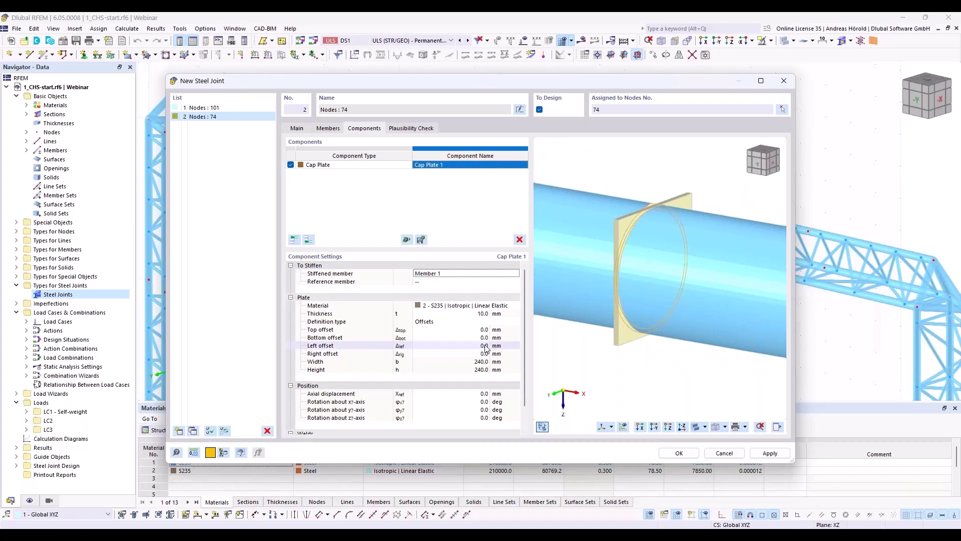
click(476, 393)
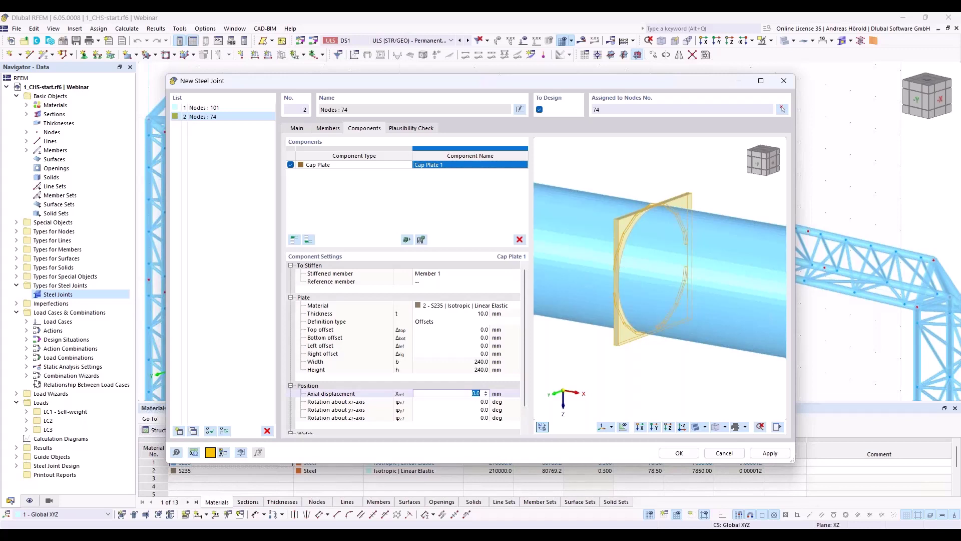
text(-10)
key(Tab)
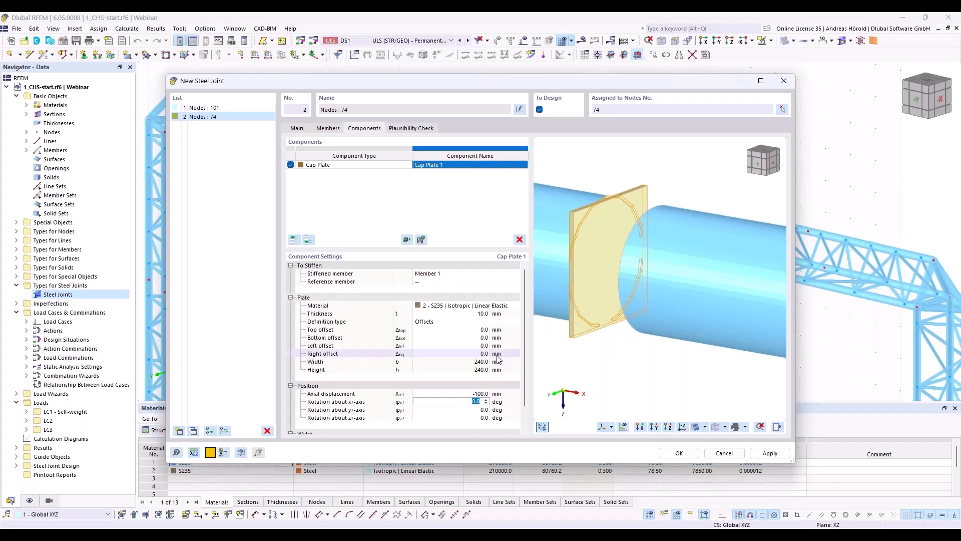
scroll(498, 359, down, 1)
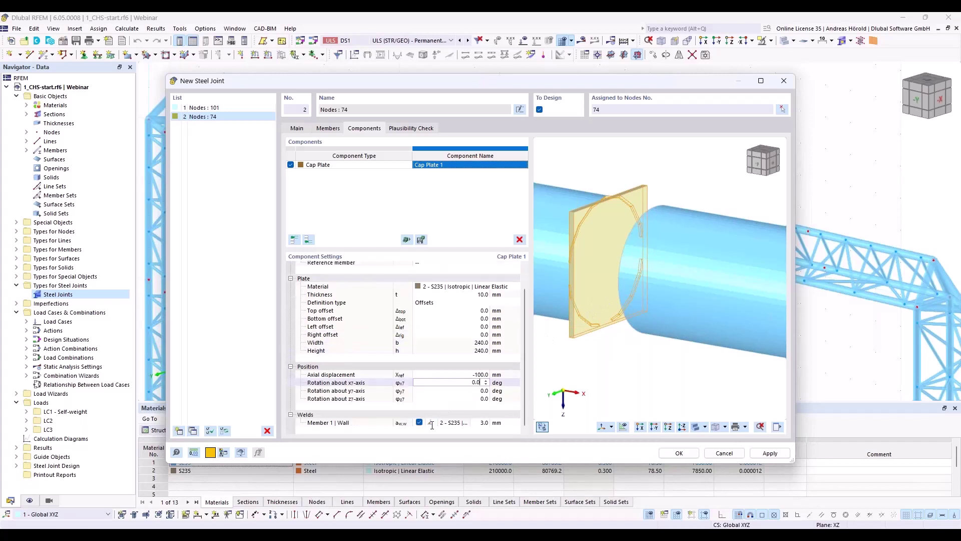
key(Down)
key(Down)
key(Down)
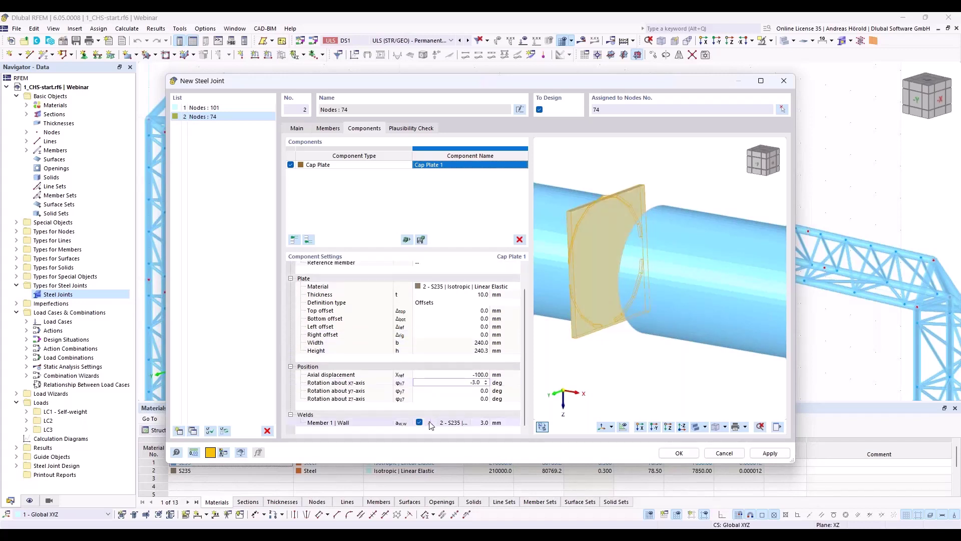
click(431, 423)
Weld Cap Plate 1 to Member 1's wall with a front-side butt weld
click(432, 423)
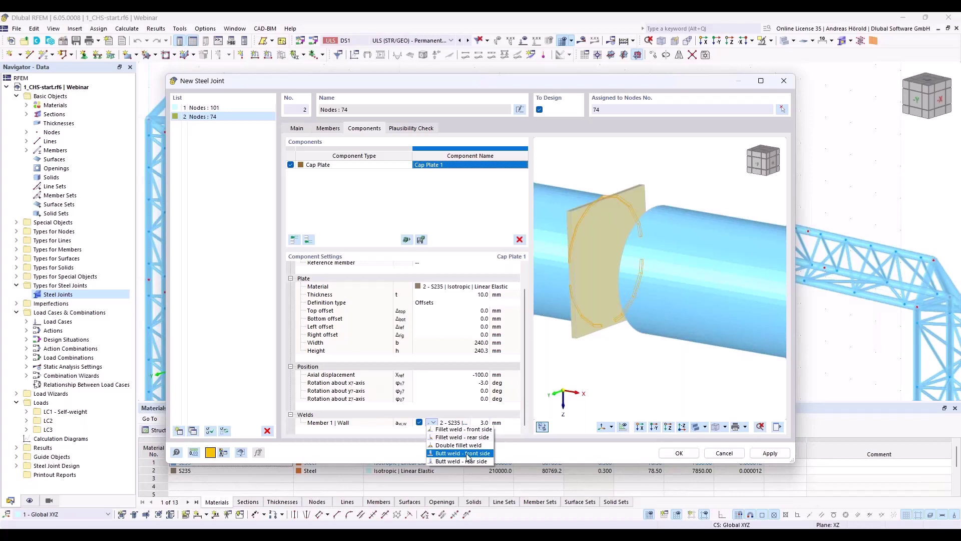
click(467, 453)
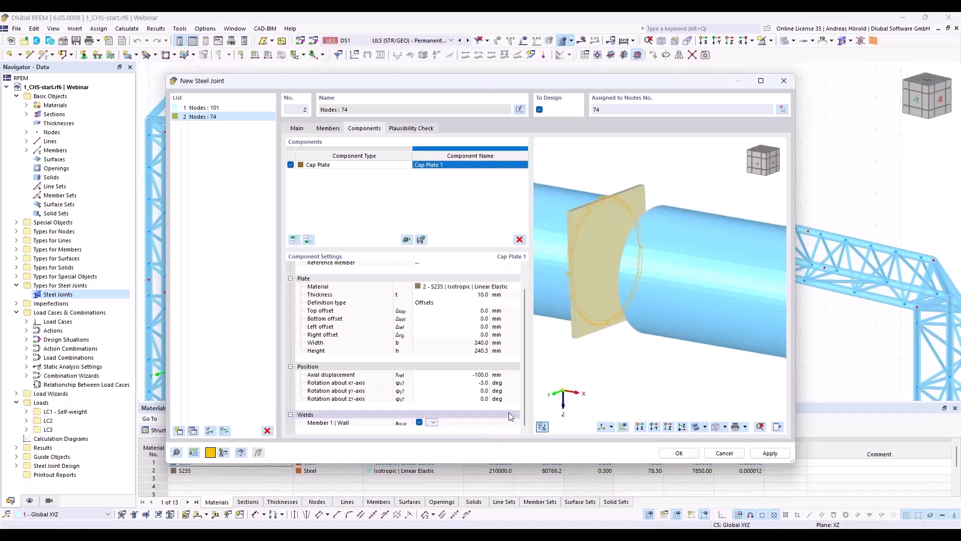
ctrl+middle_drag(601, 271, 674, 334)
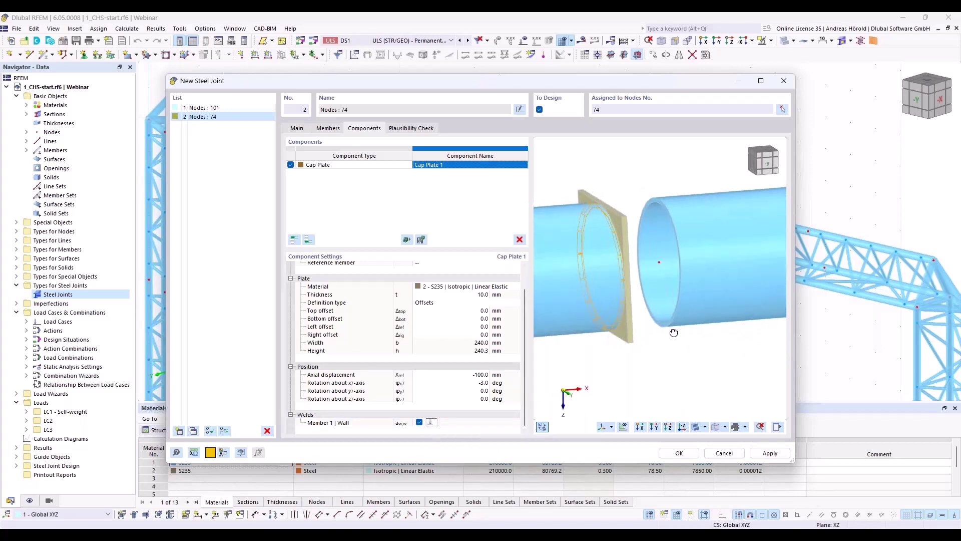
scroll(586, 250, up, 8)
scroll(610, 251, down, 8)
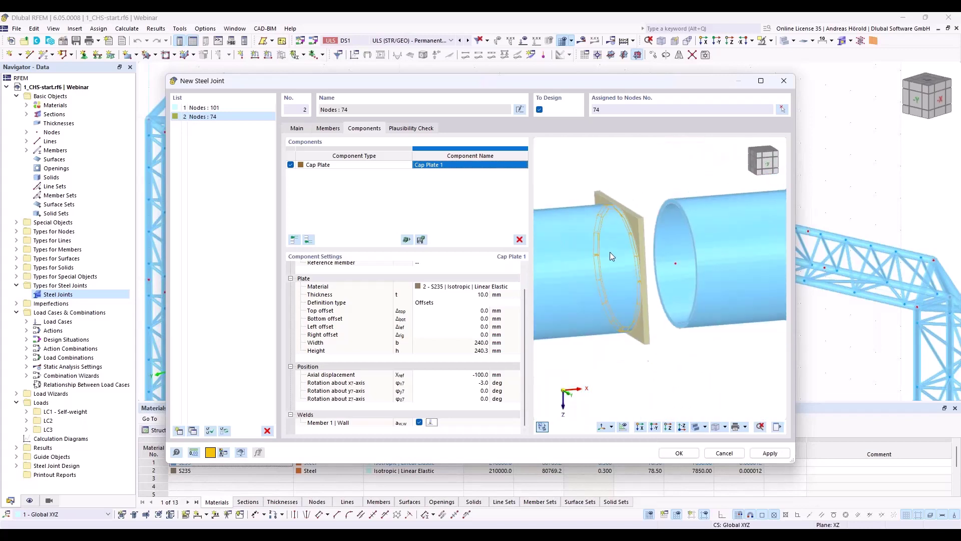
middle_drag(692, 318, 635, 345)
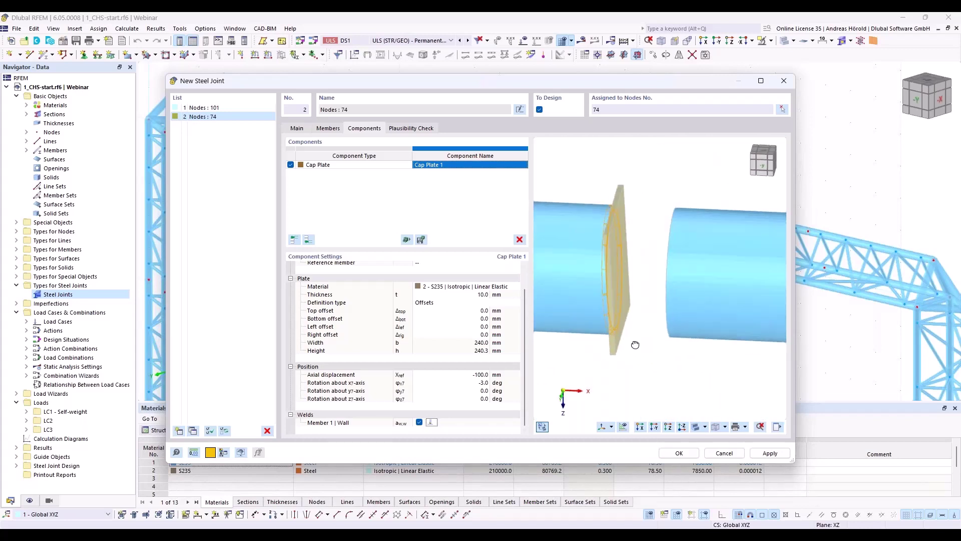
ctrl+middle_drag(635, 345, 632, 345)
ctrl+middle_drag(673, 372, 603, 364)
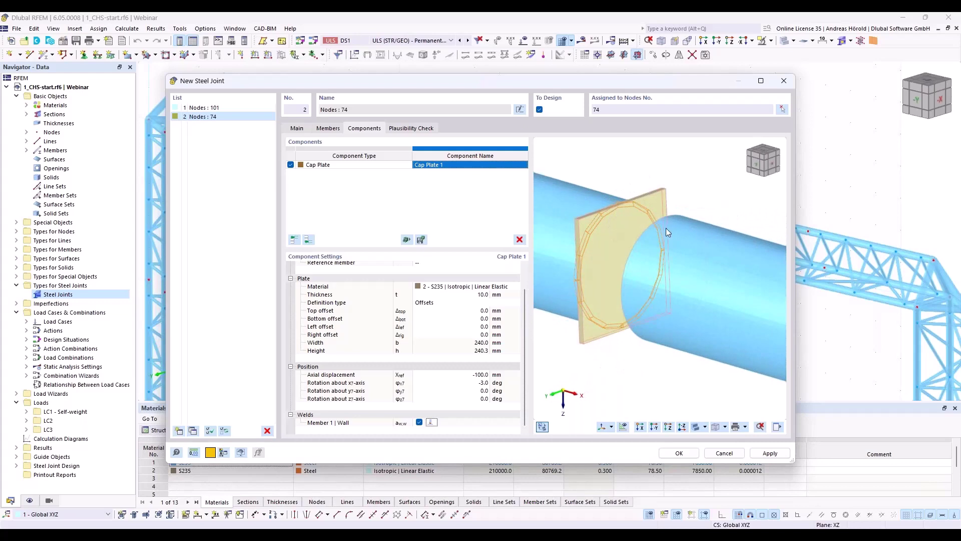
Add a Plate Editor with a Rounding operation of 120.0 mm radius
click(307, 240)
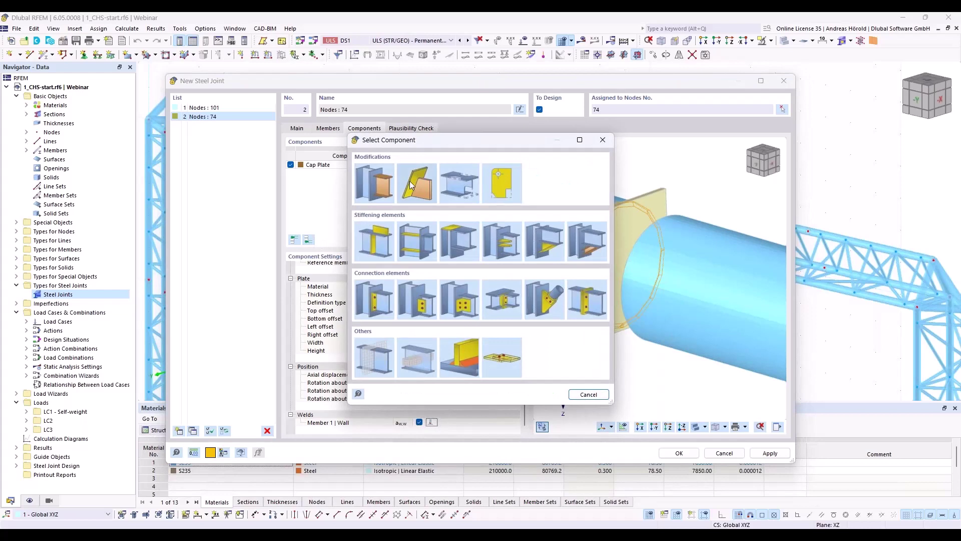
click(502, 183)
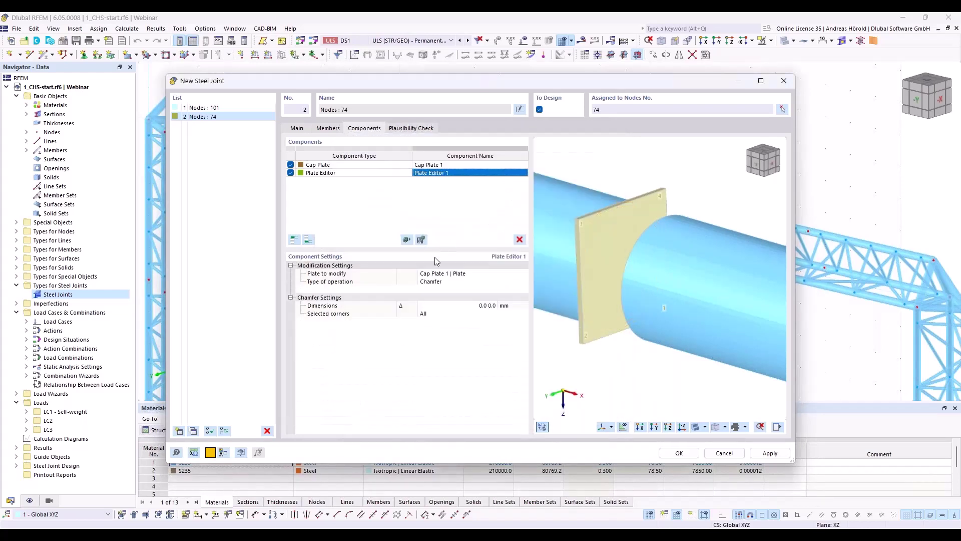
click(458, 281)
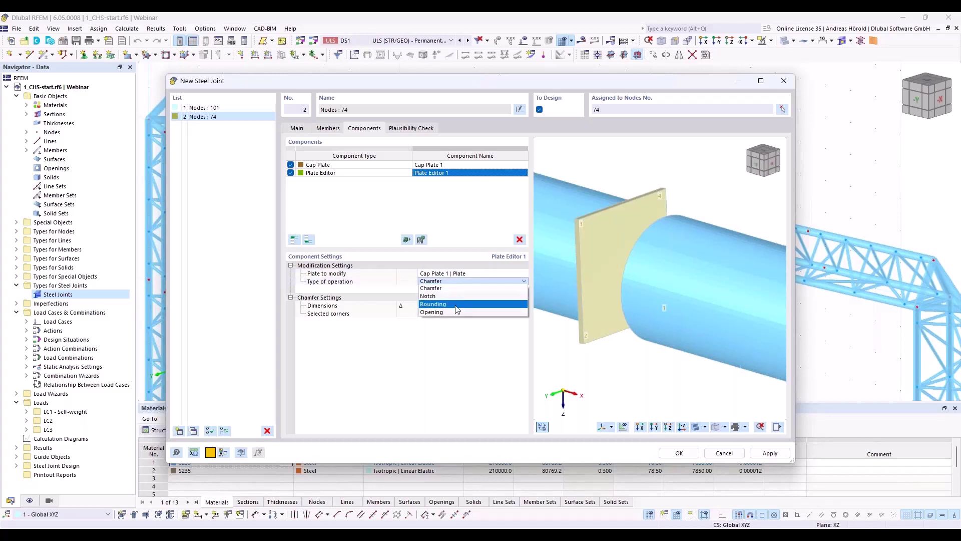
click(458, 287)
key(Down)
key(Down)
key(Tab)
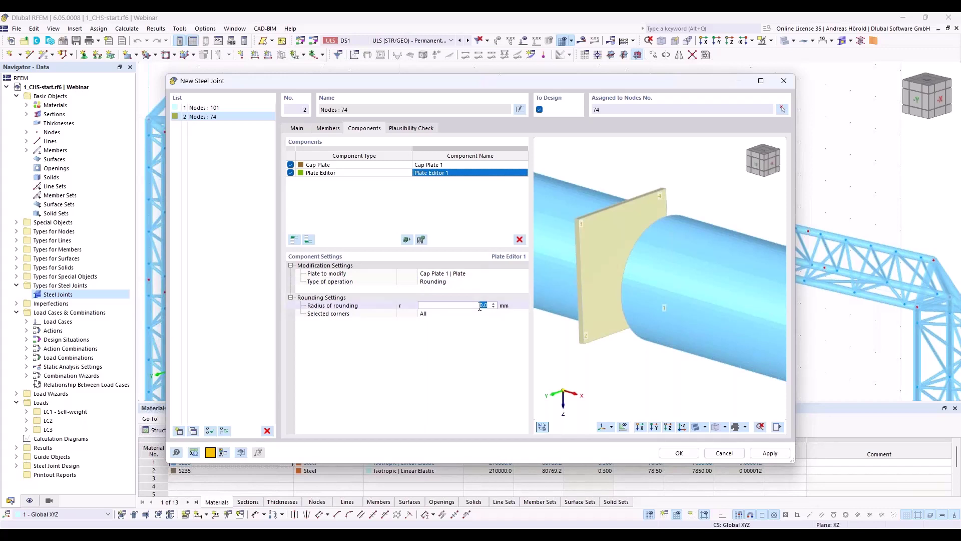
text(120)
key(Tab)
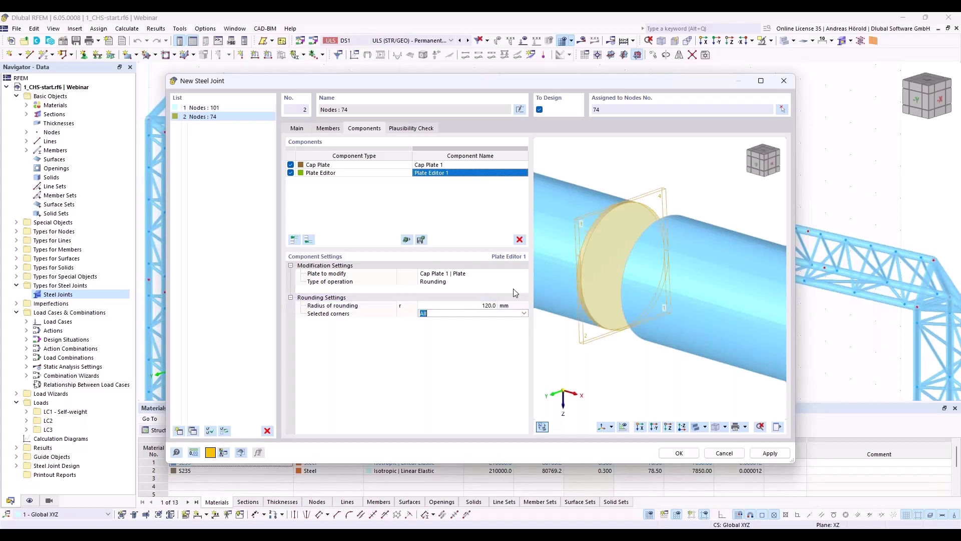
Round all corners of Cap Plate 1 and select both the cap plate and plate editor
click(481, 335)
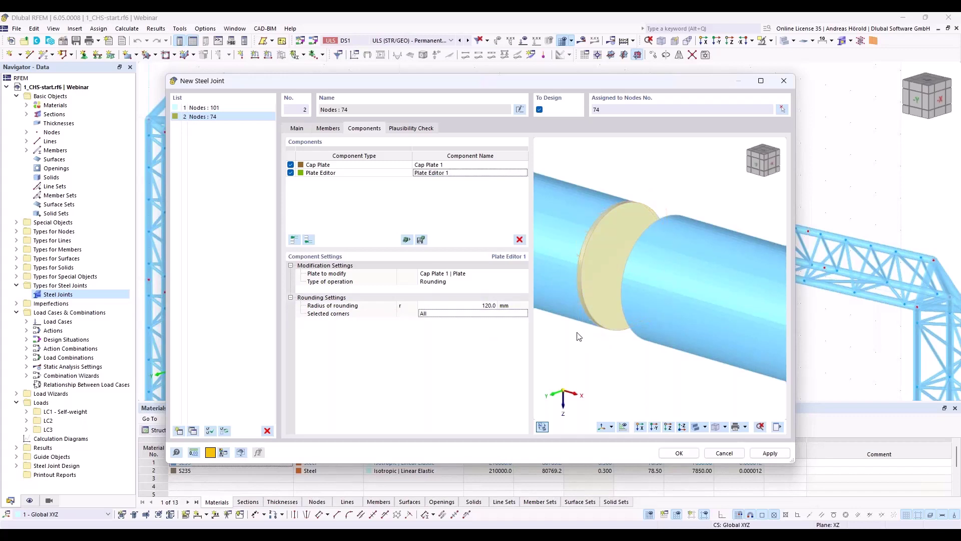
ctrl+middle_drag(579, 337, 625, 333)
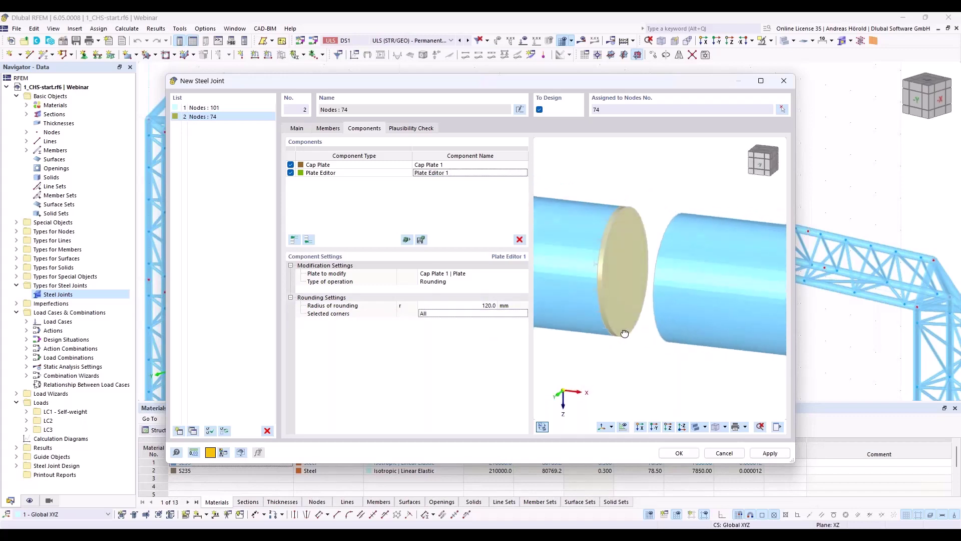
scroll(626, 335, up, 2)
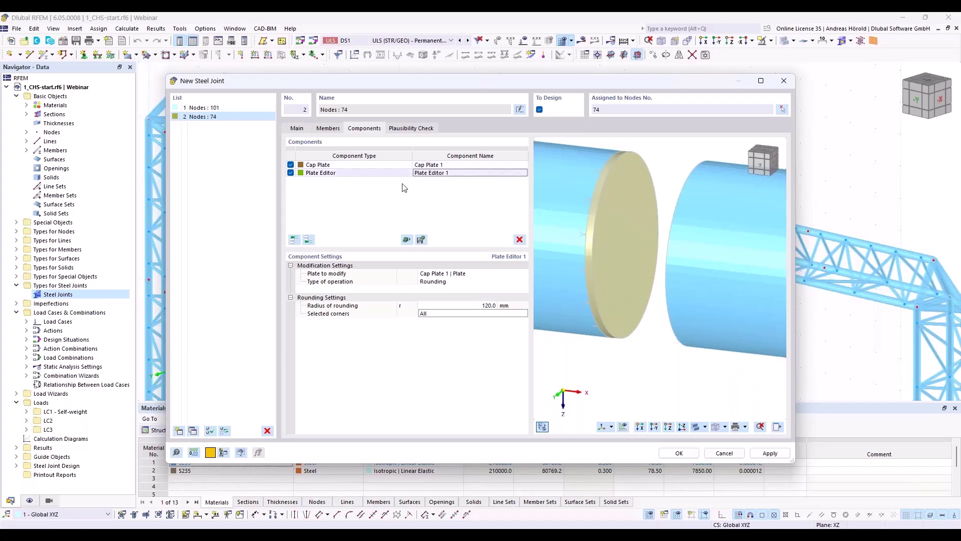
click(364, 165)
shift+click(363, 173)
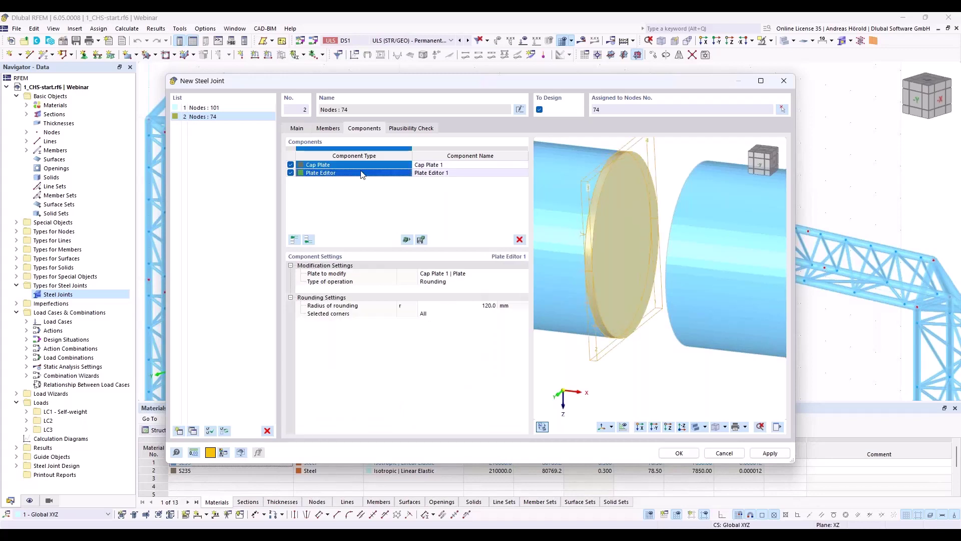
right_click(386, 176)
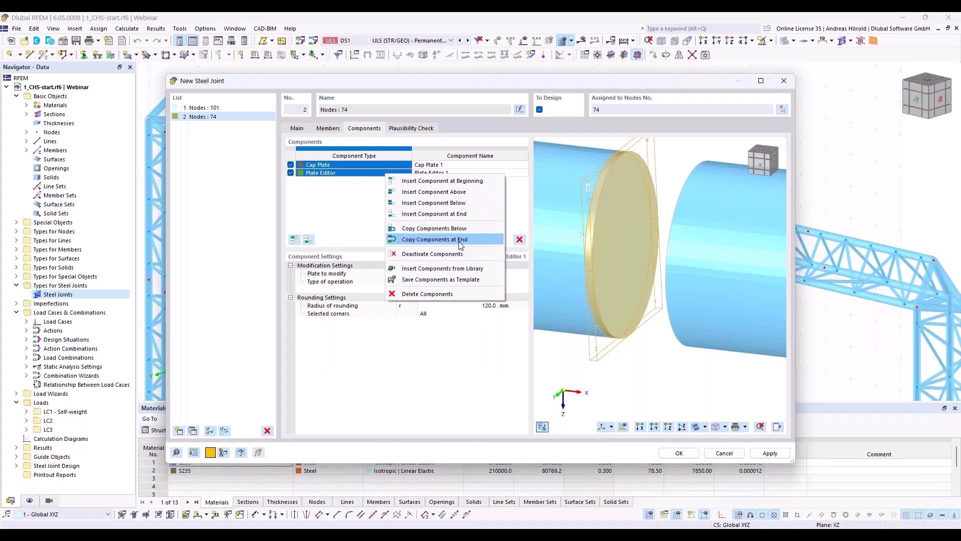
click(461, 240)
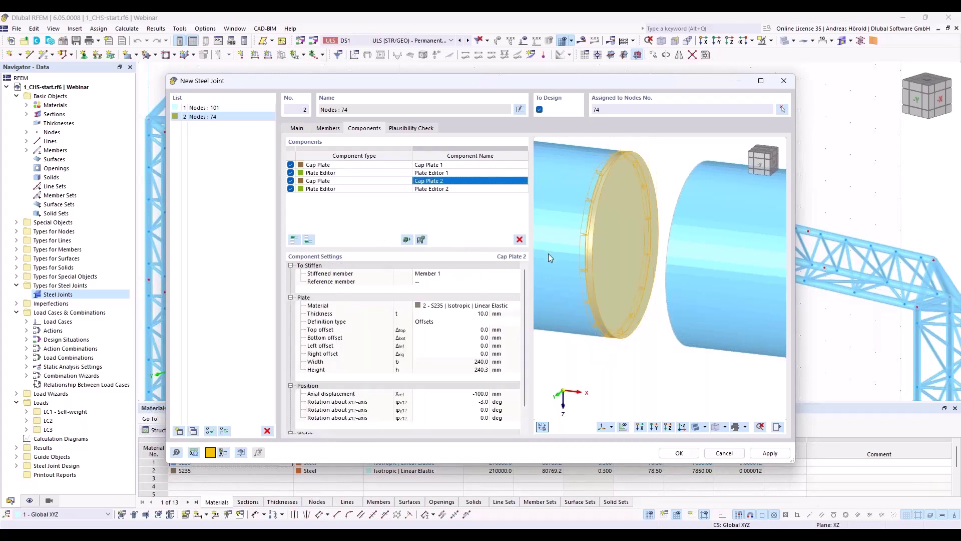
Make Cap Plate 2 stiffen Member 2 instead of Member 1
click(452, 276)
click(452, 273)
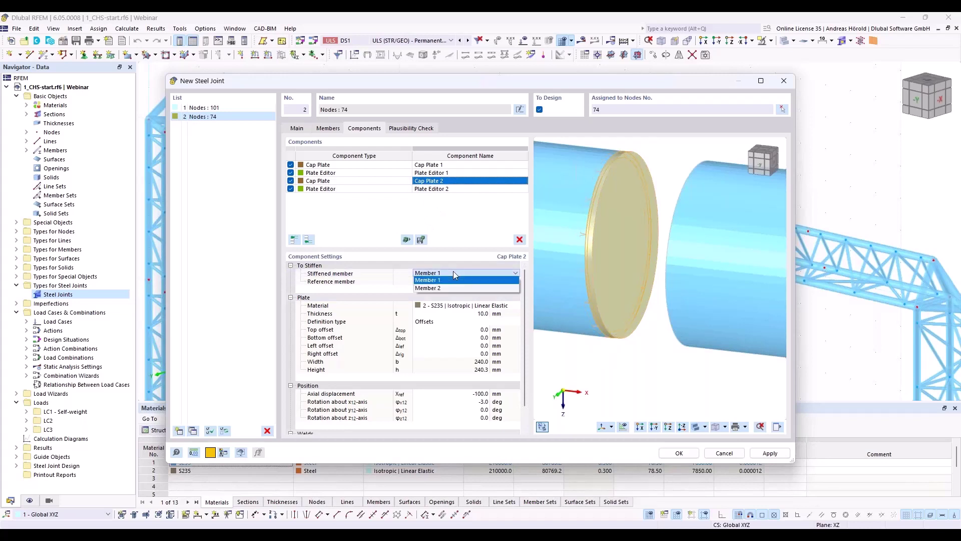
click(452, 285)
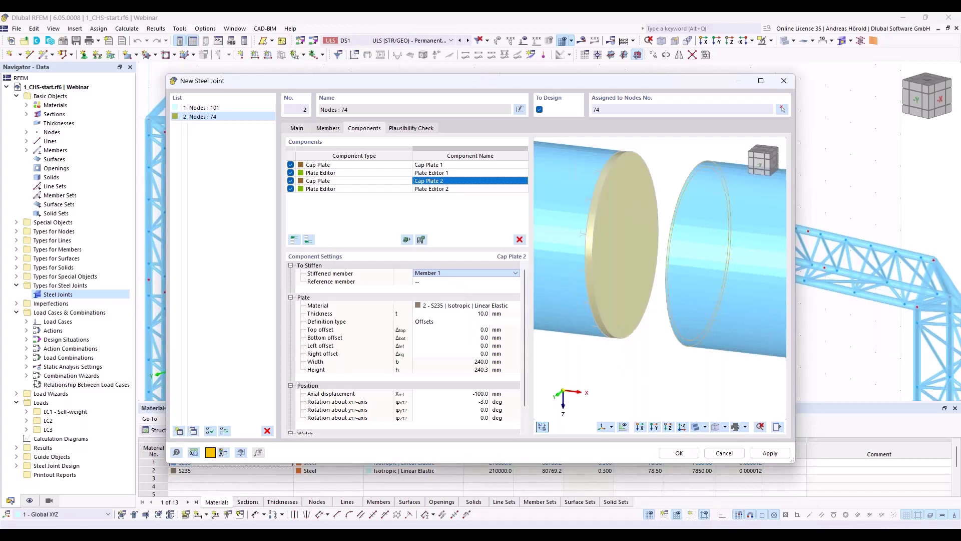
key(Down)
middle_drag(656, 376, 576, 373)
scroll(576, 373, down, 2)
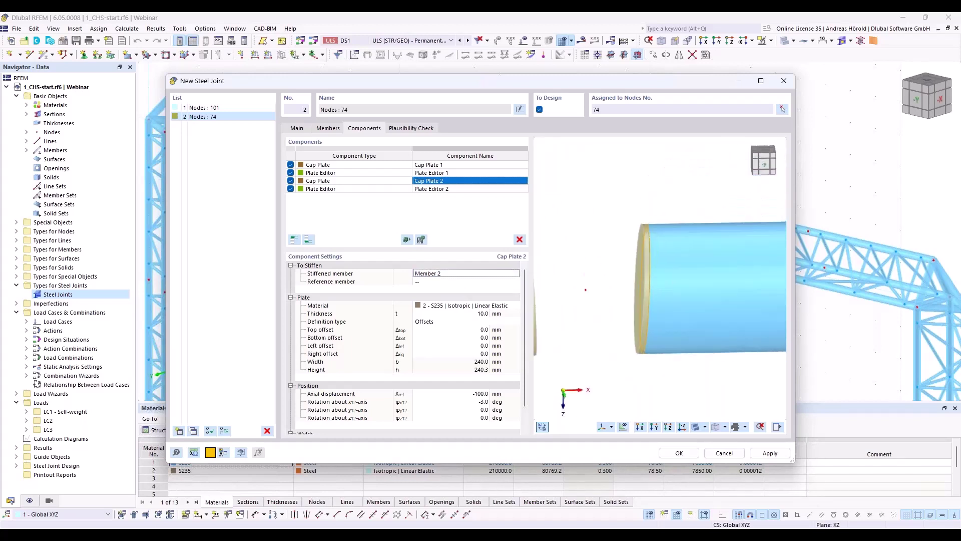
scroll(454, 345, down, 1)
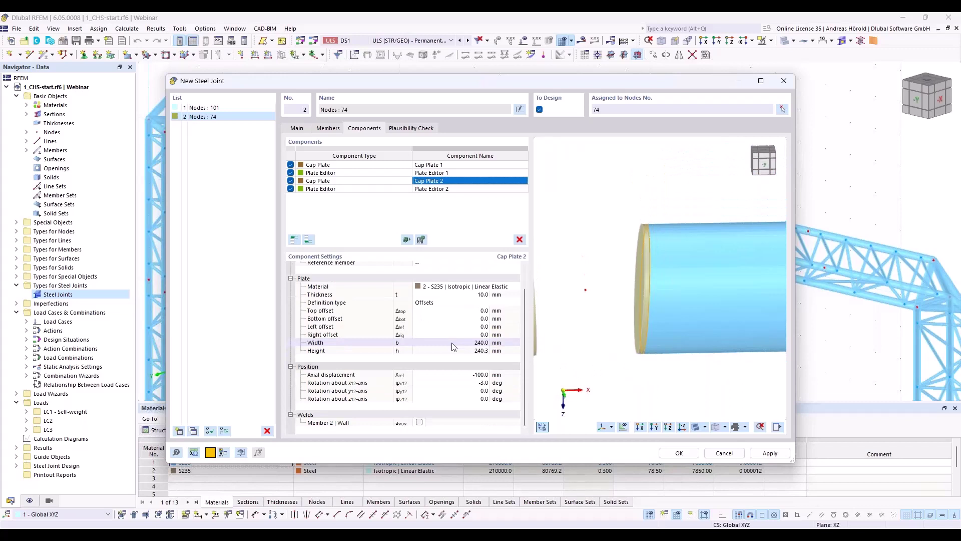
Weld Cap Plate 2 to Member 2's wall with a front-side butt weld
click(418, 422)
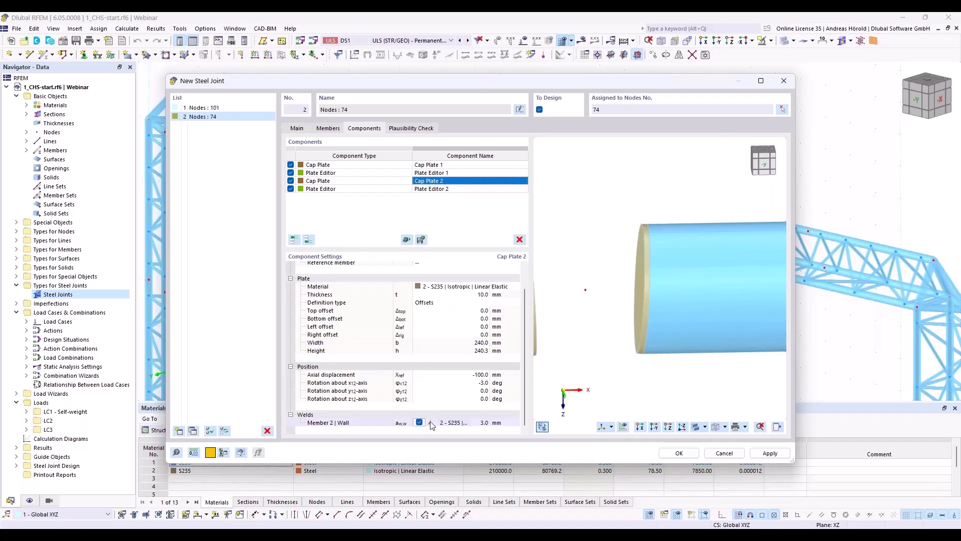
click(431, 424)
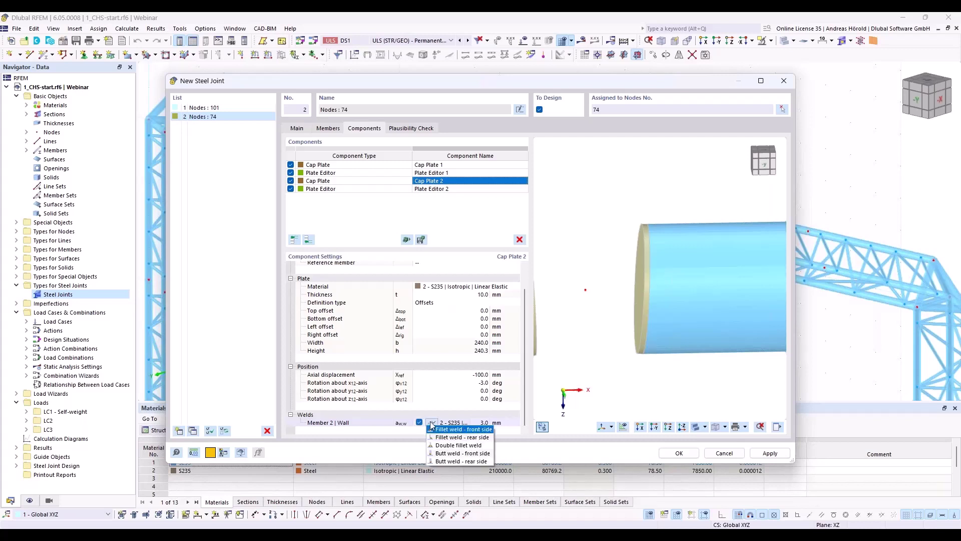
click(478, 454)
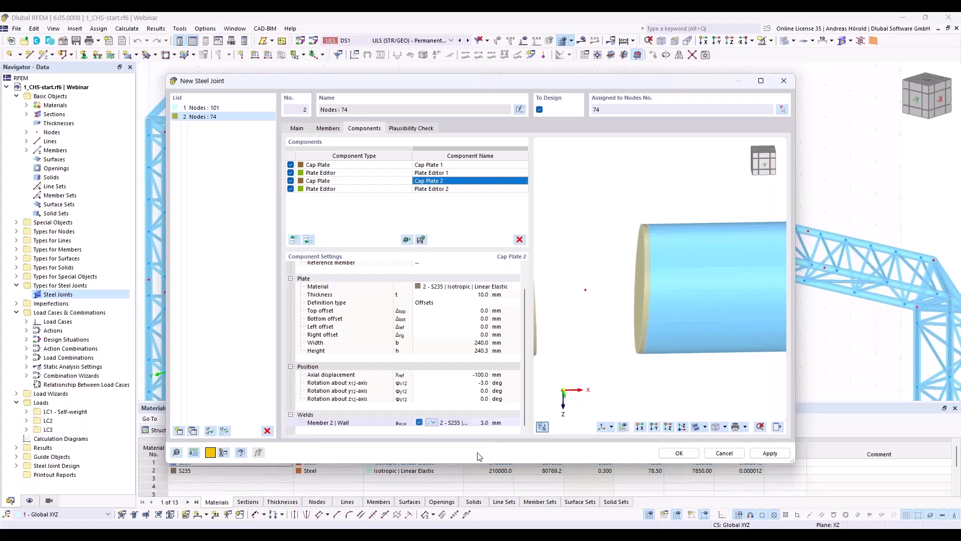
mouse_move(629, 326)
middle_down()
mouse_move(601, 334)
mouse_move(645, 341)
mouse_move(630, 326)
middle_up()
scroll(638, 342, down, 3)
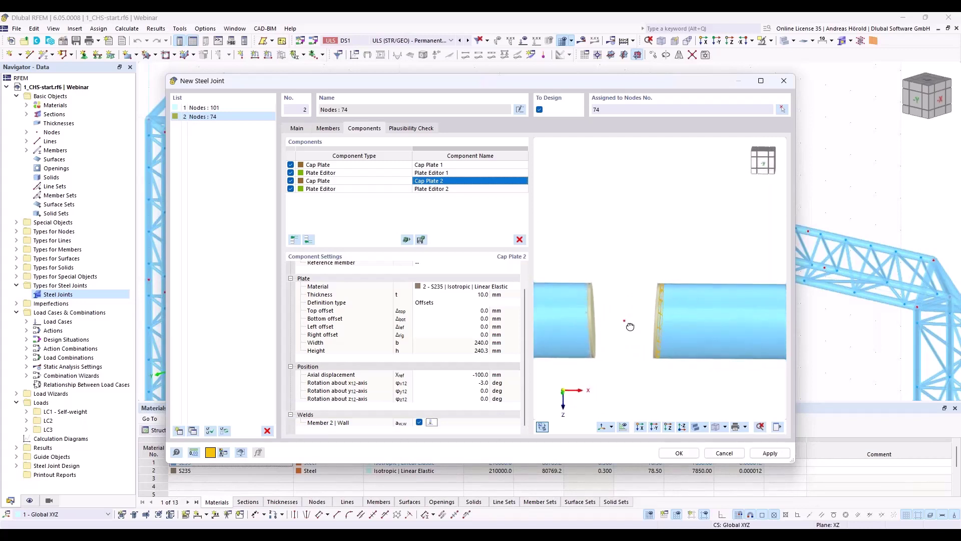
Reset rotation about the x-axis to 0 on Cap Plate 2 and Cap Plate 1
click(473, 382)
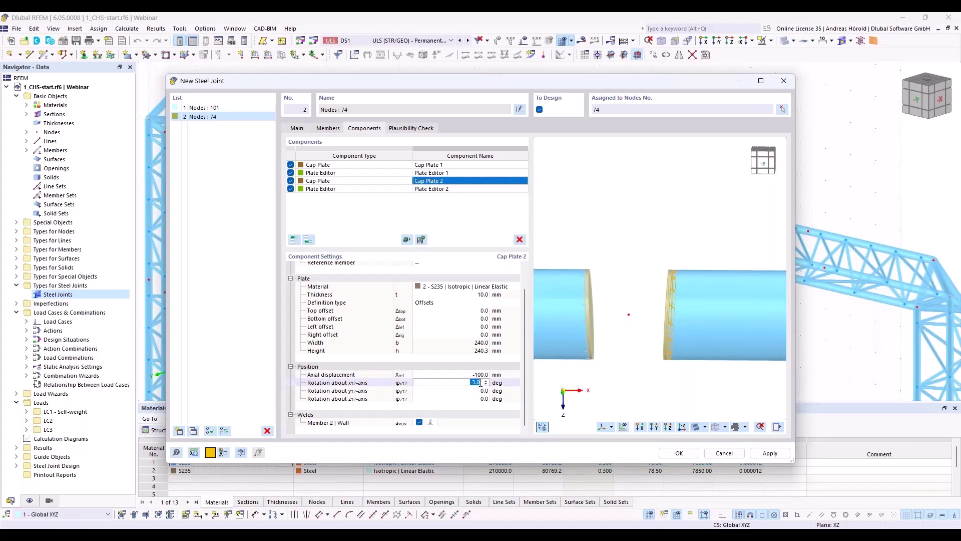
text(0)
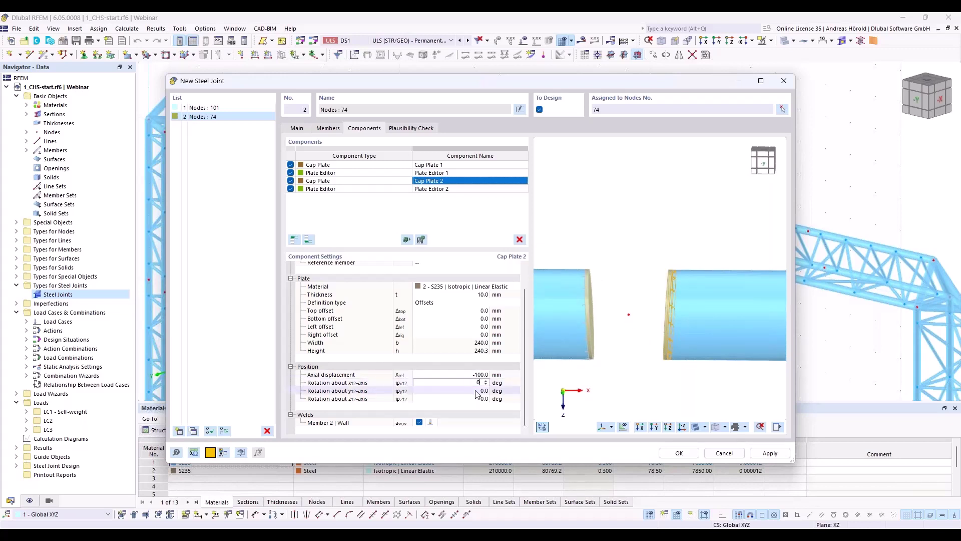
click(476, 391)
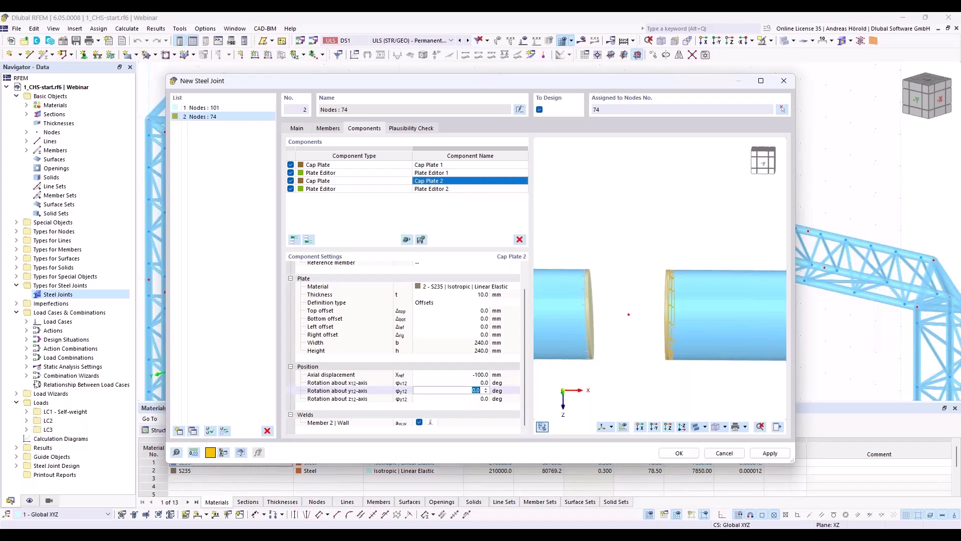
click(441, 165)
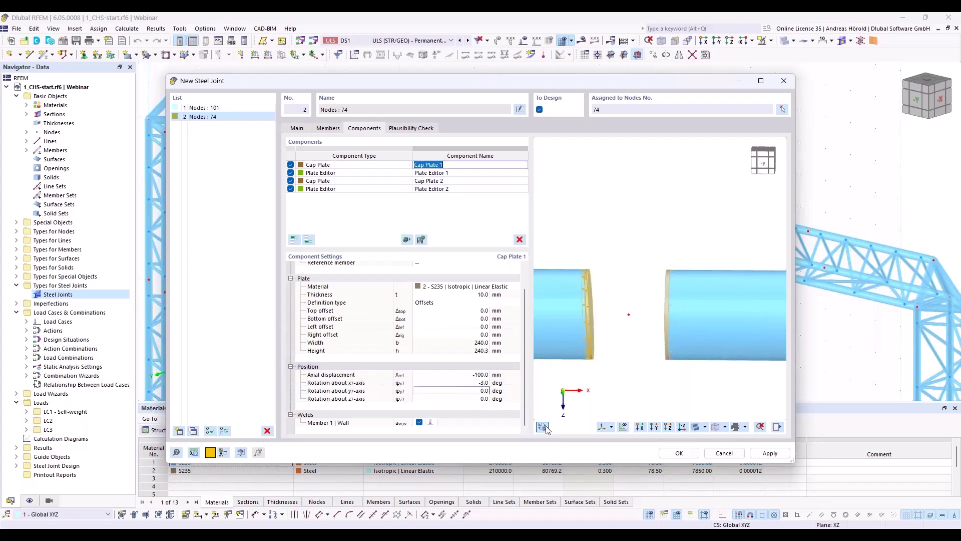
click(476, 383)
text(0)
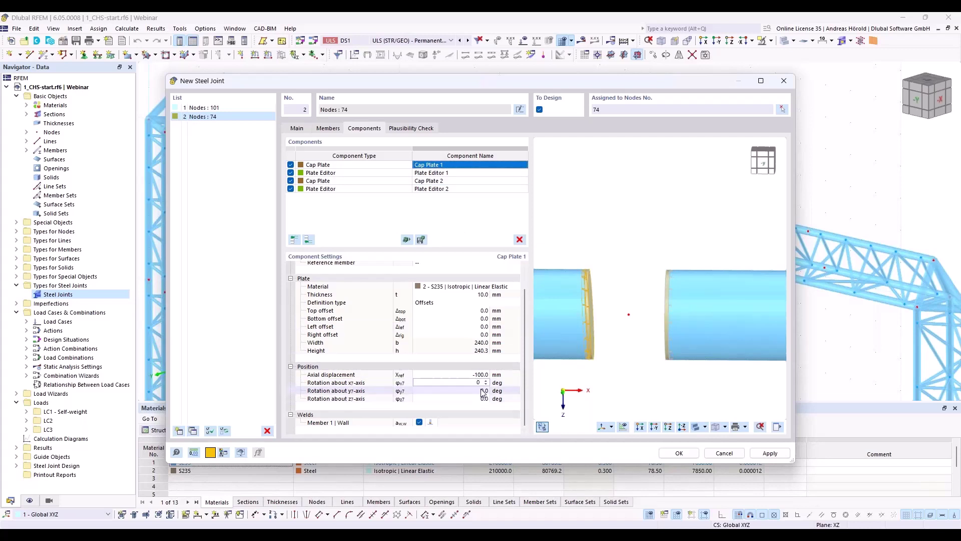
key(Tab)
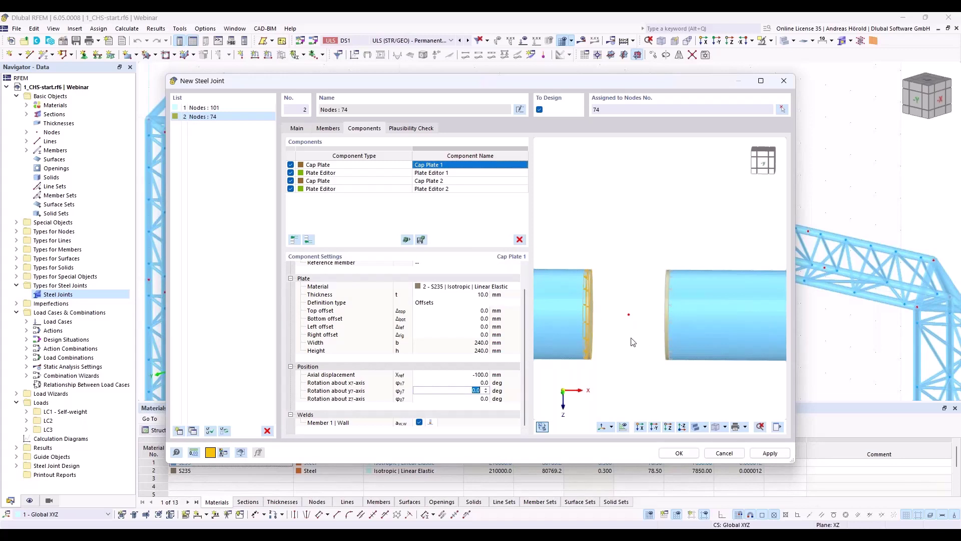
Add Inserted Member 1 (300.0 mm, S235) and open the section library for its section
click(308, 240)
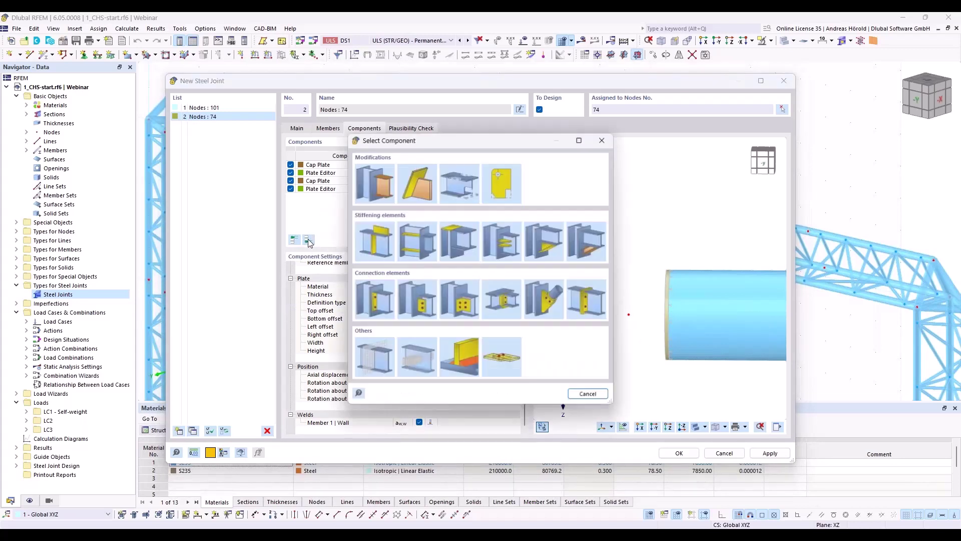
click(587, 242)
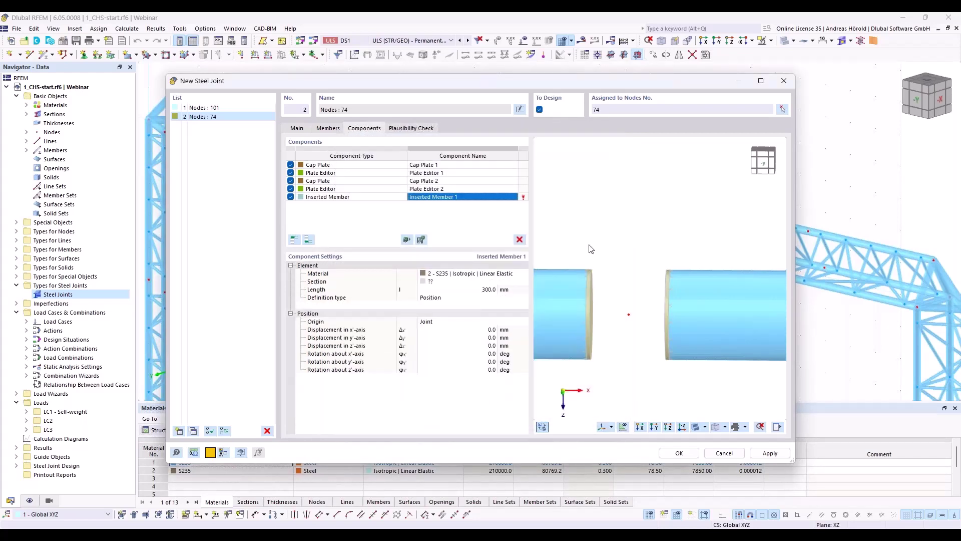
click(456, 283)
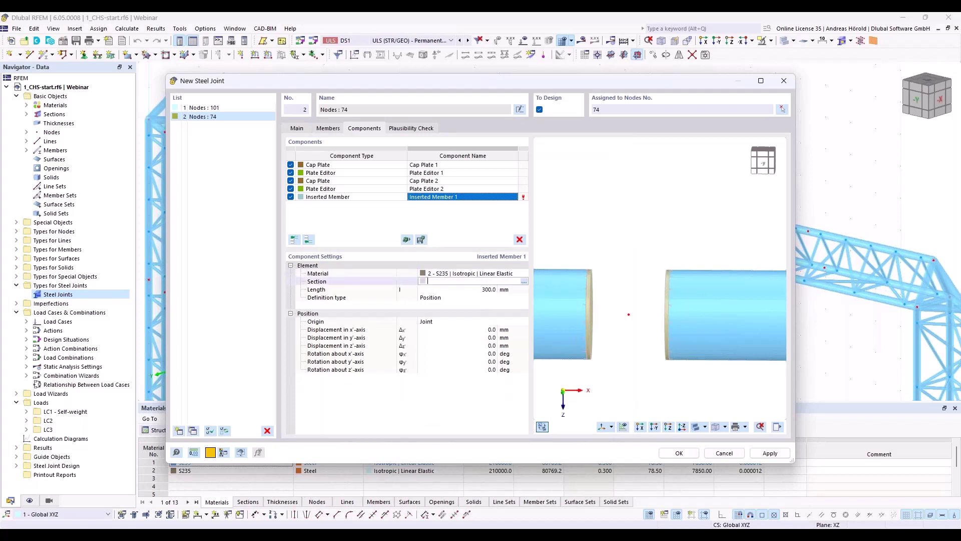
click(524, 283)
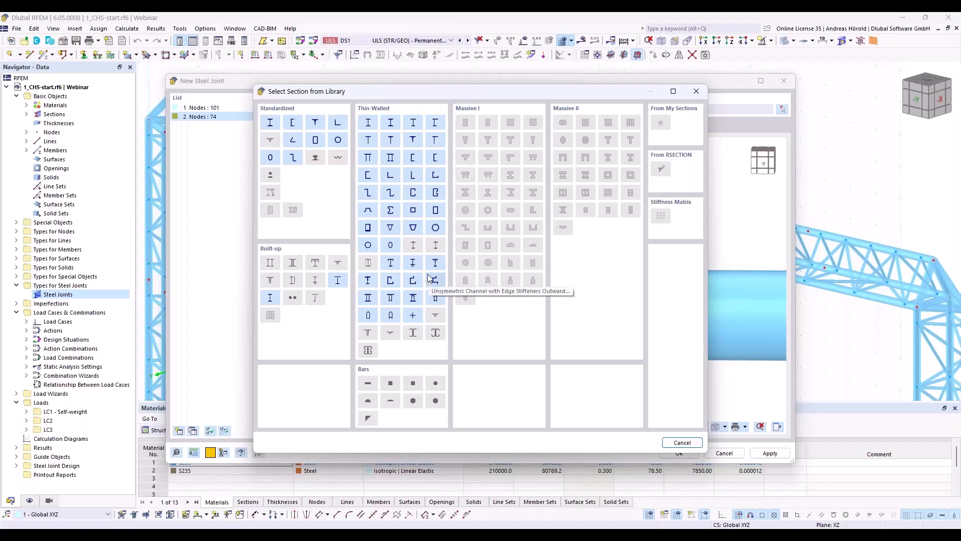
Define a cross-shaped section with h 240, bf 115, tw 10 and tf 10 mm
click(413, 316)
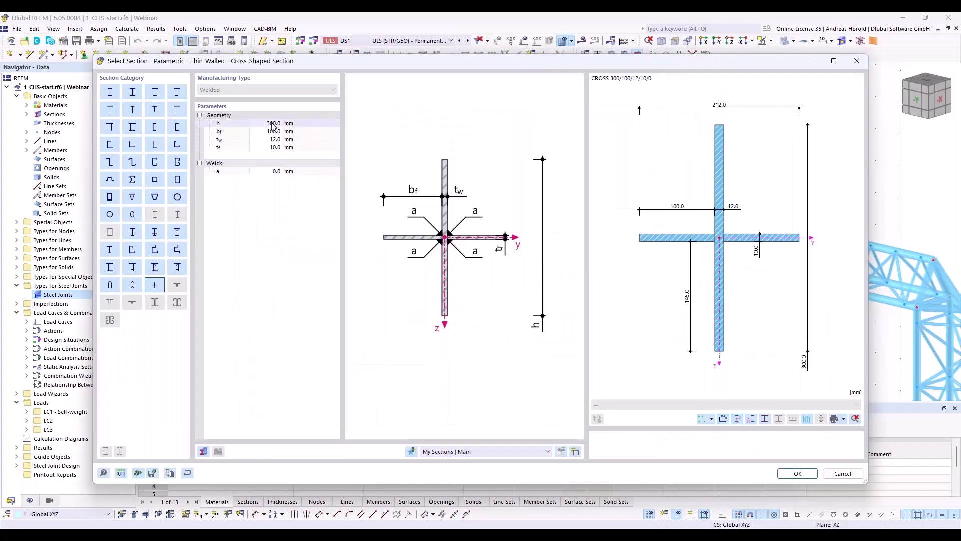
click(272, 123)
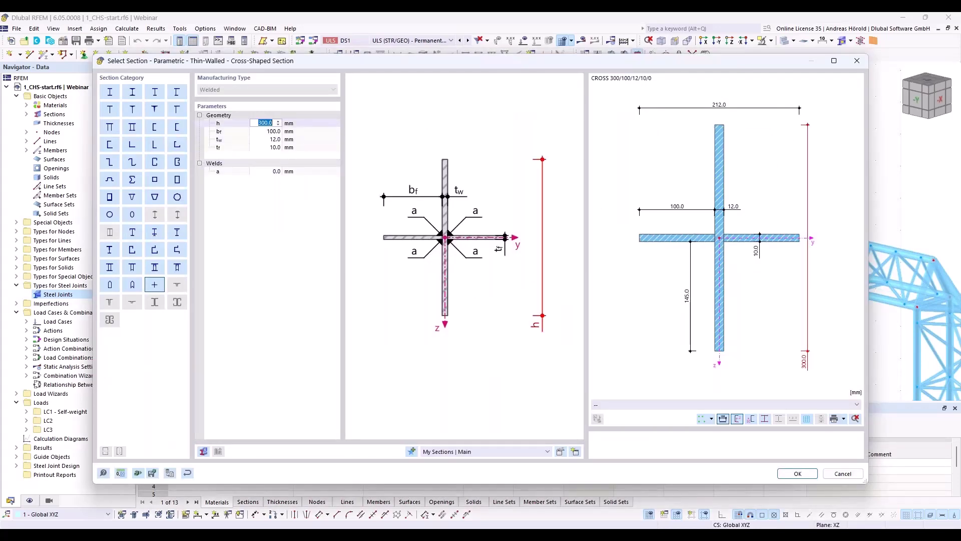
text(239)
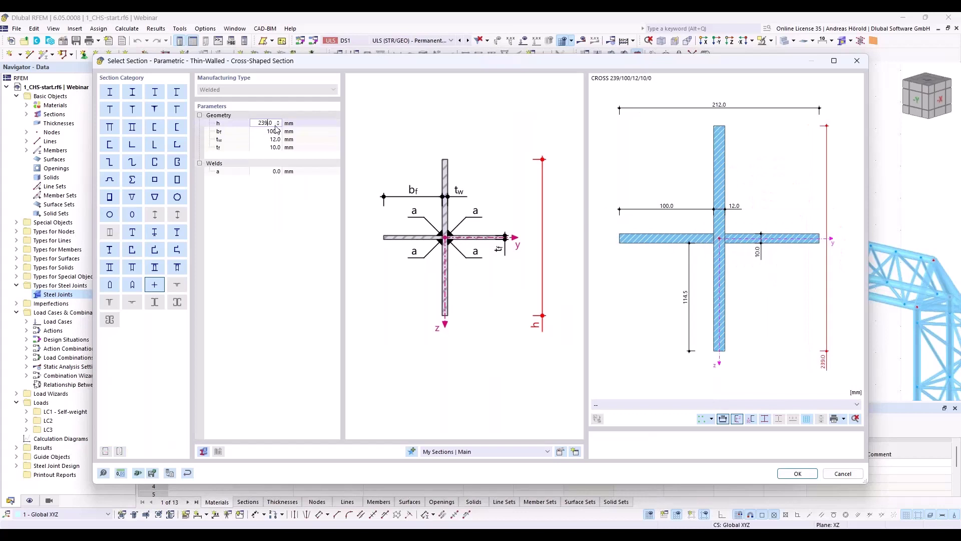
text(115)
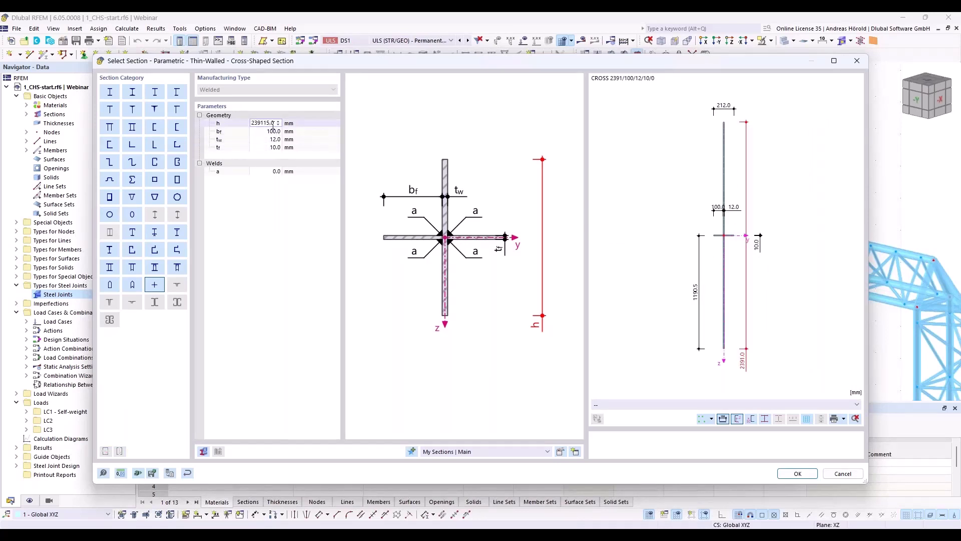
key(BackSpace)
key(BackSpace)
key(BackSpace)
key(BackSpace)
key(BackSpace)
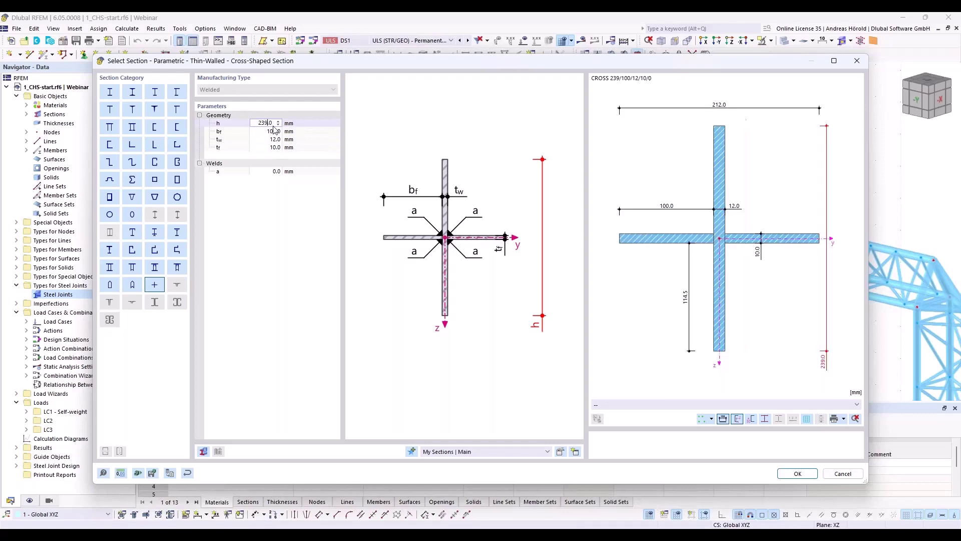
text(40)
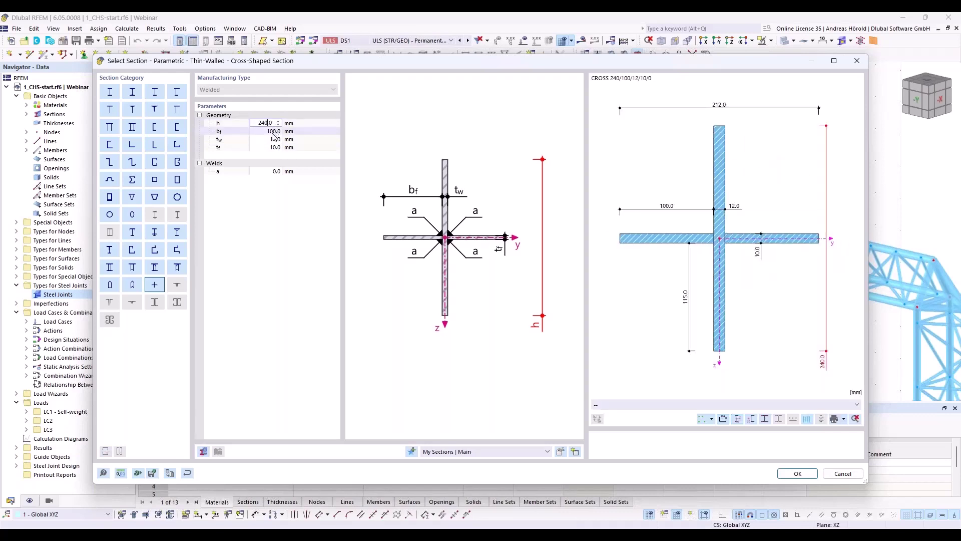
key(Tab)
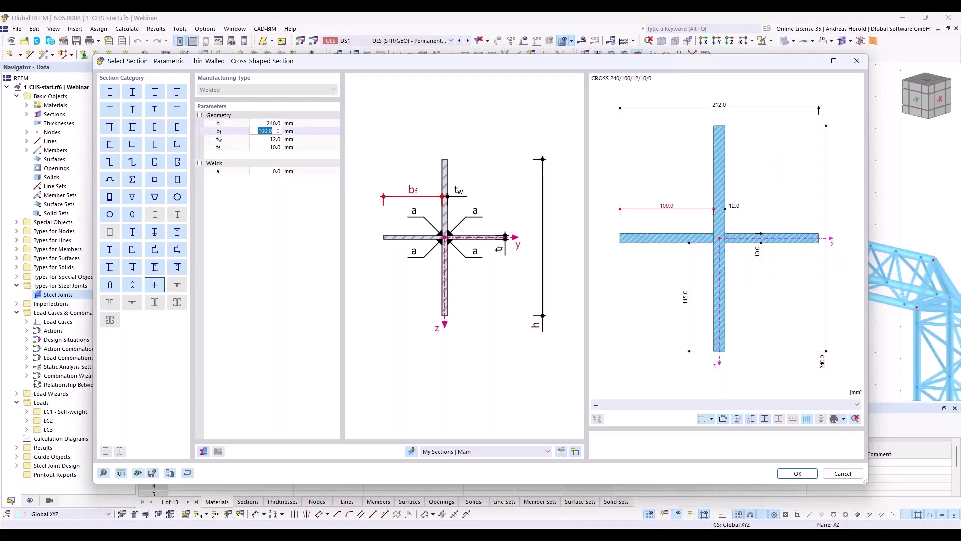
text(115)
key(Tab)
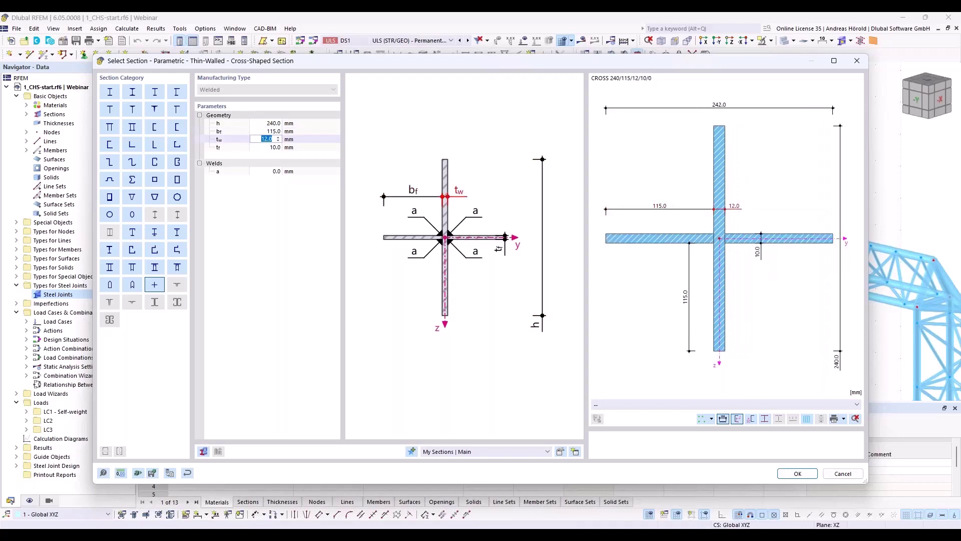
text(10)
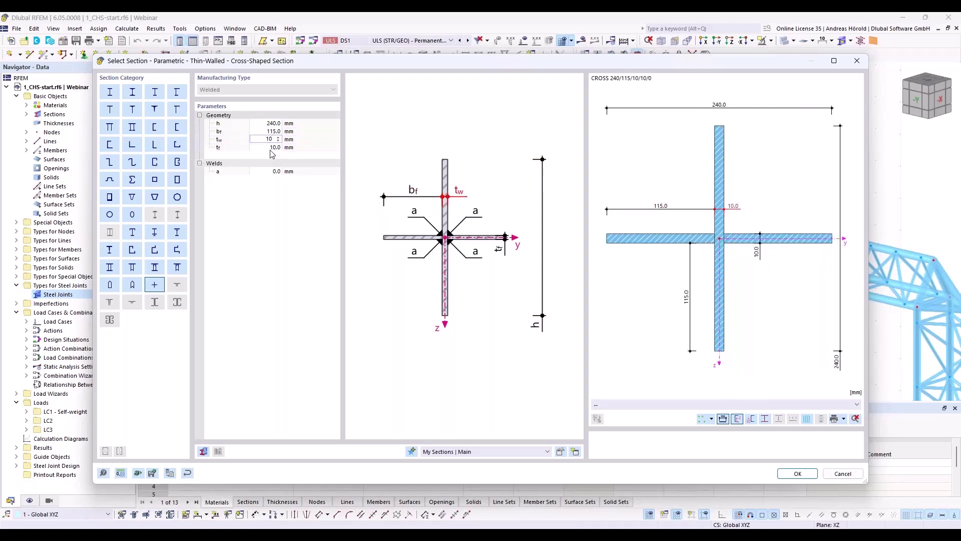
key(Tab)
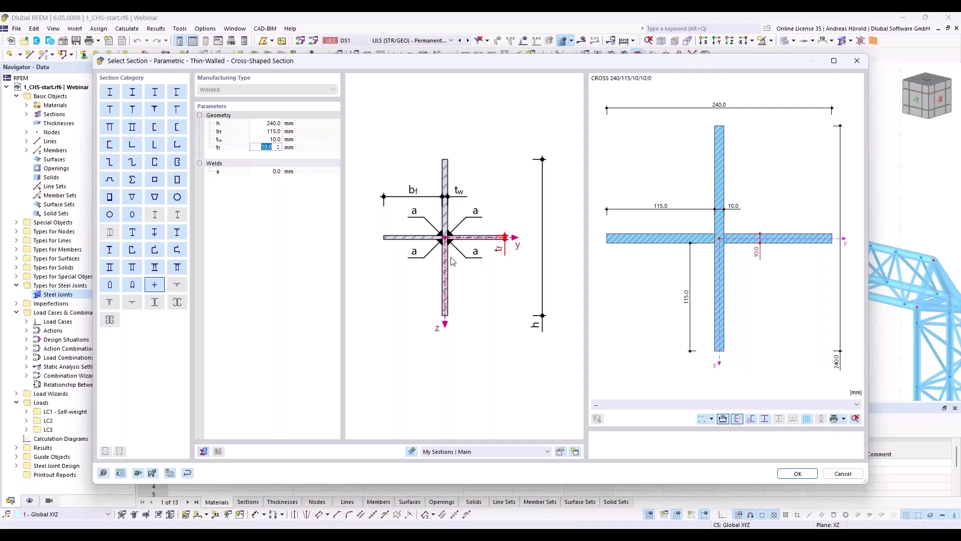
click(794, 474)
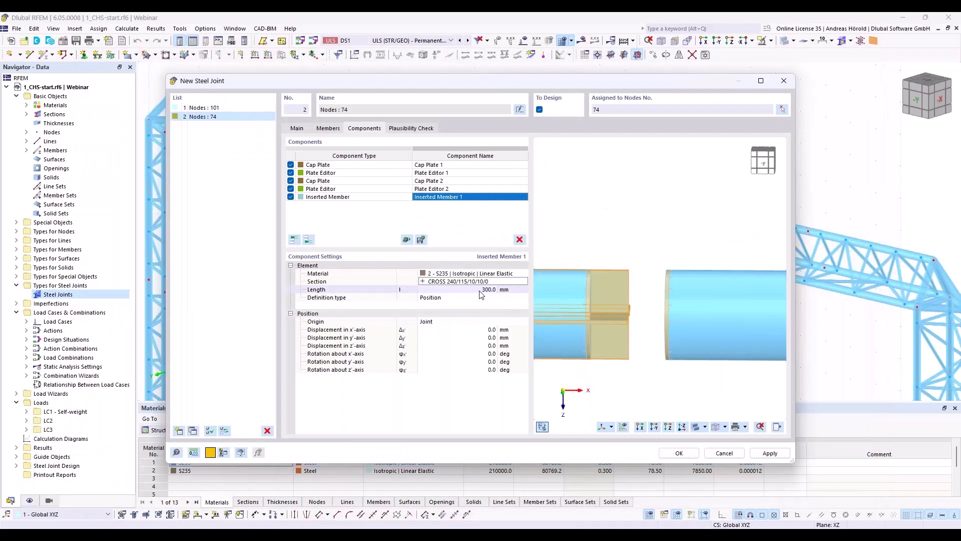
Set the inserted member's length to 100 mm with its origin at Member 1
click(479, 290)
text(1)
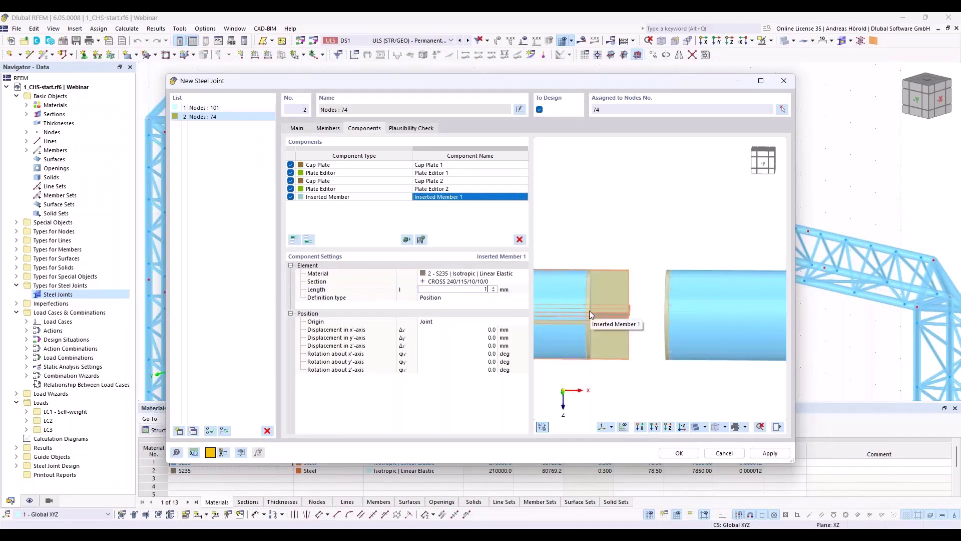
text(00)
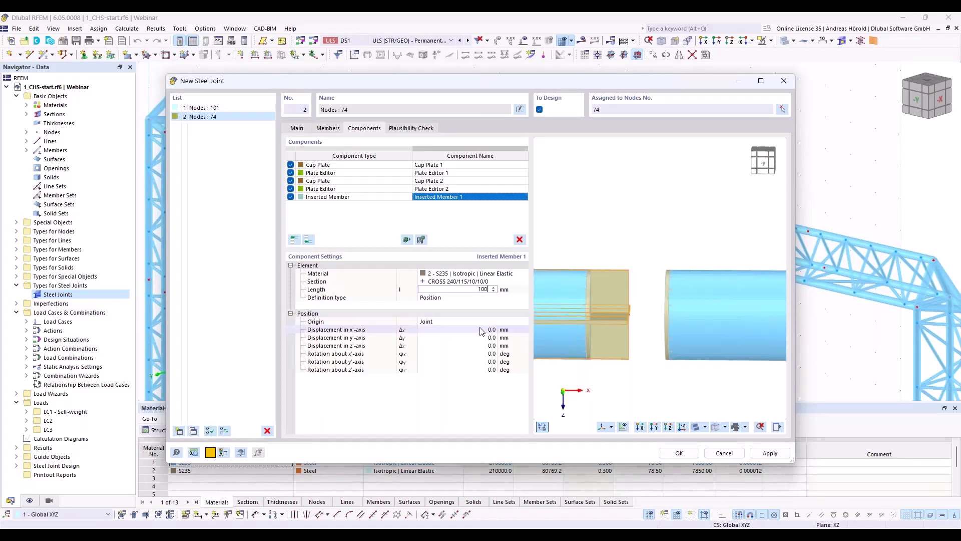
click(455, 321)
click(455, 320)
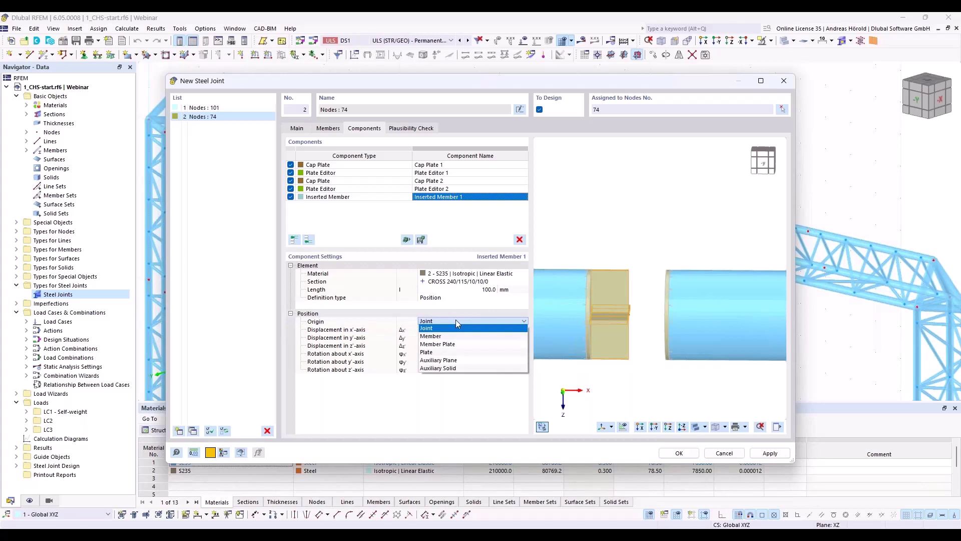
click(456, 321)
click(455, 321)
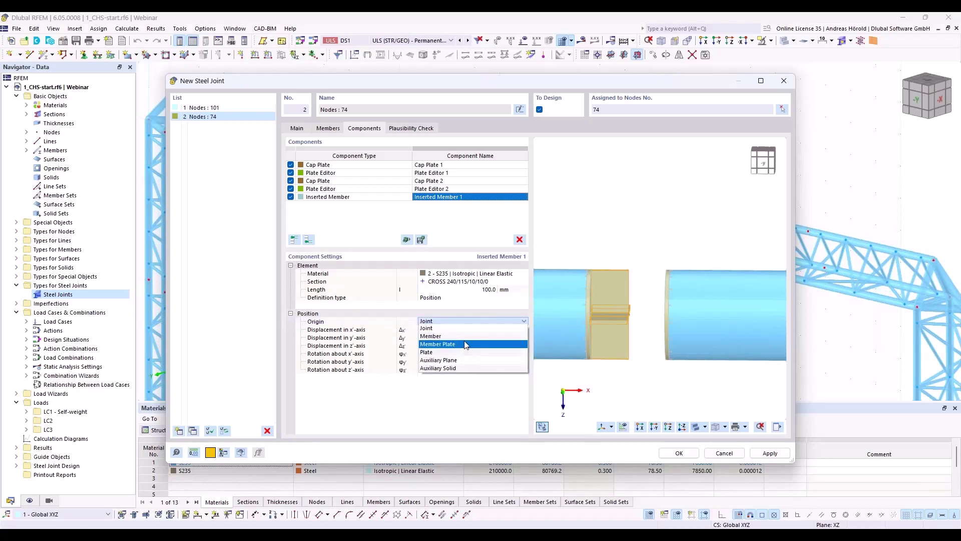
click(450, 335)
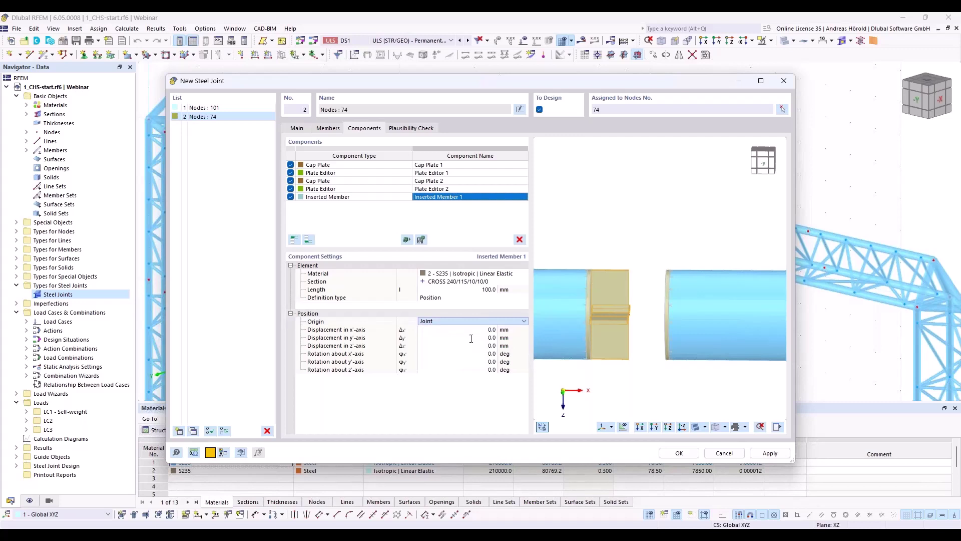
click(508, 323)
click(502, 337)
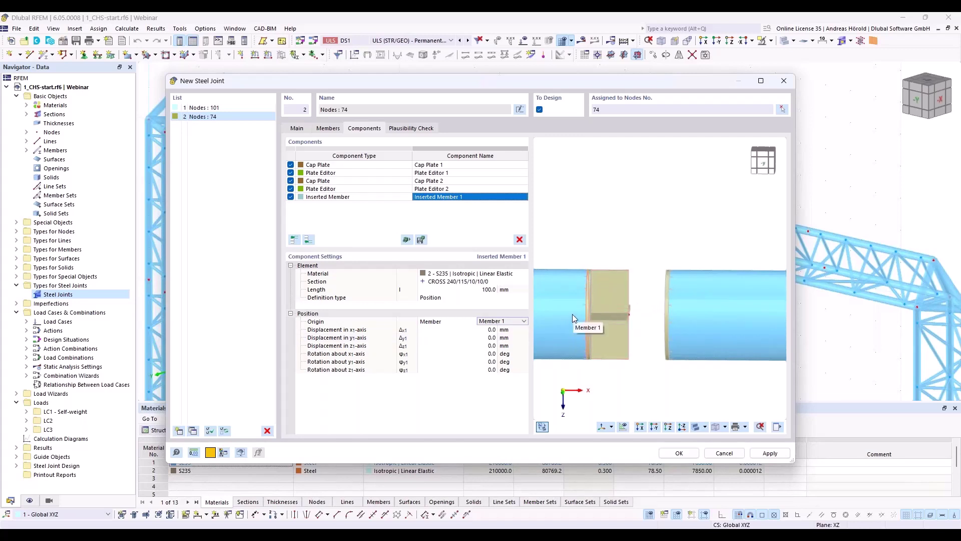
Copy Inserted Member 1 to a new Inserted Member 2 whose origin is Member 2
right_click(442, 198)
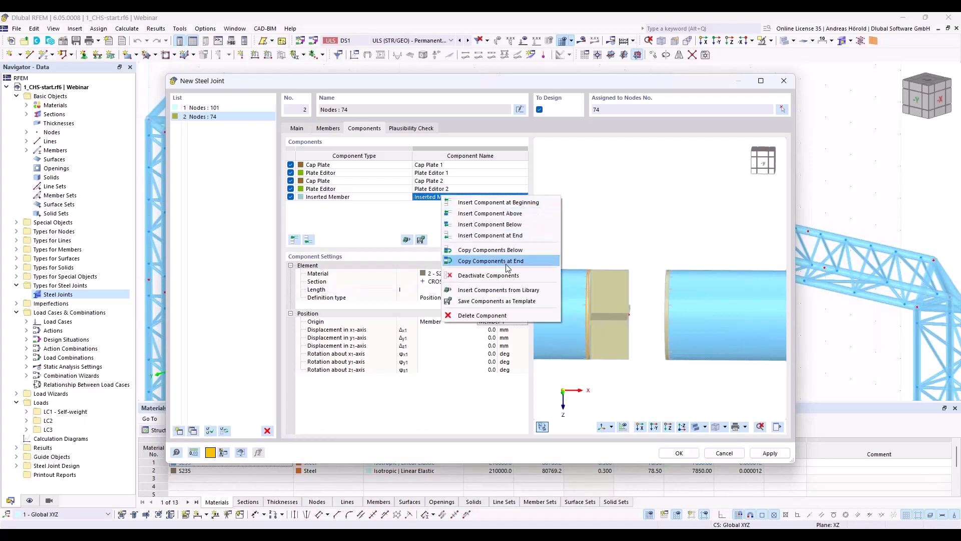
click(507, 265)
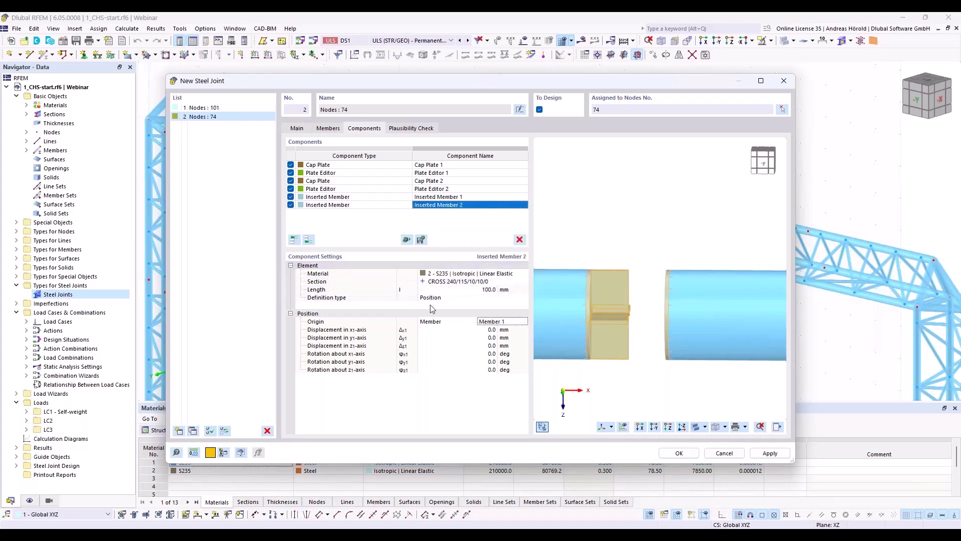
click(497, 324)
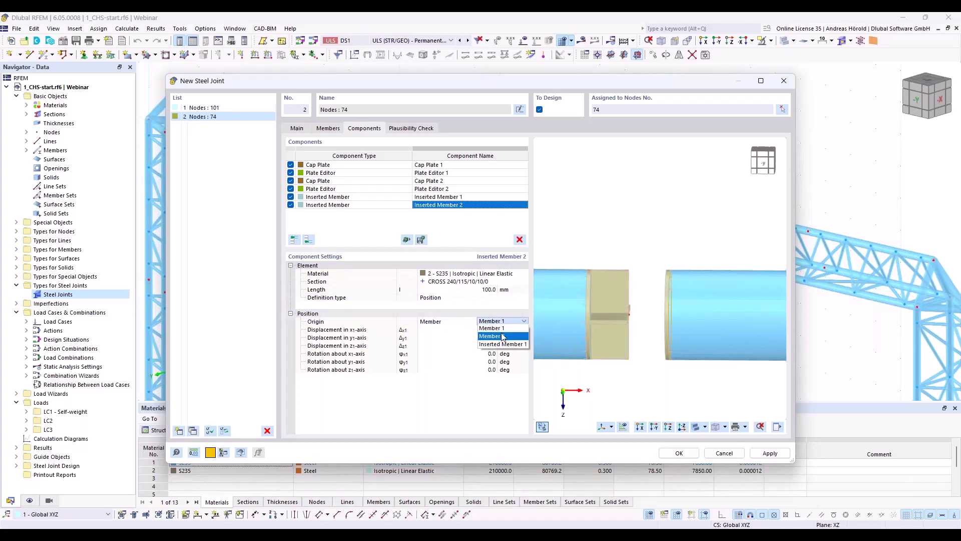
click(504, 339)
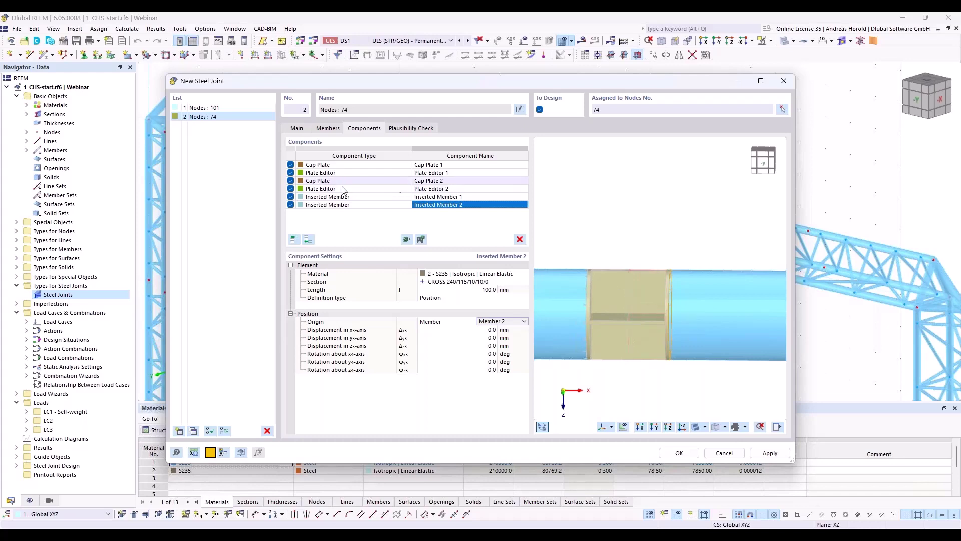
click(308, 241)
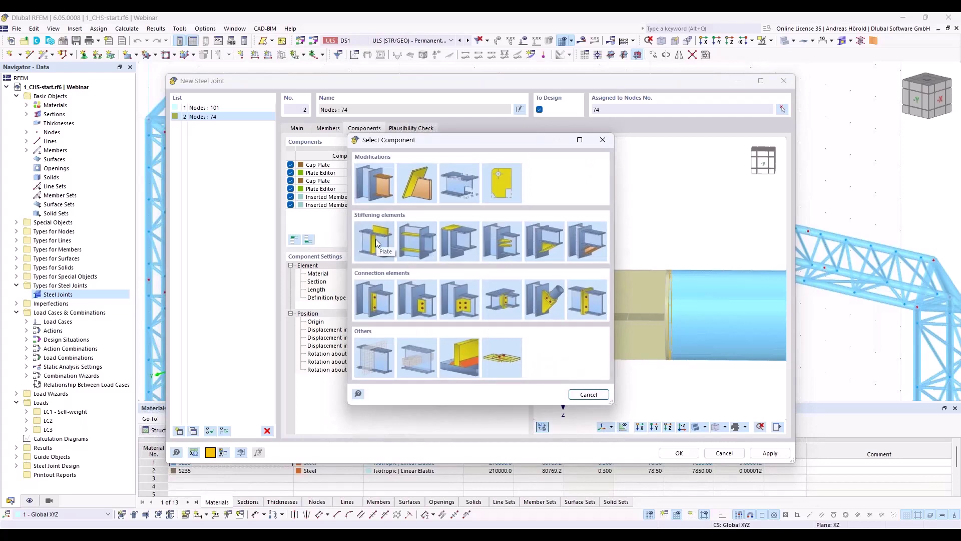
Add a 240 × 240 mm plate rotated 90° about the y'-axis
click(376, 242)
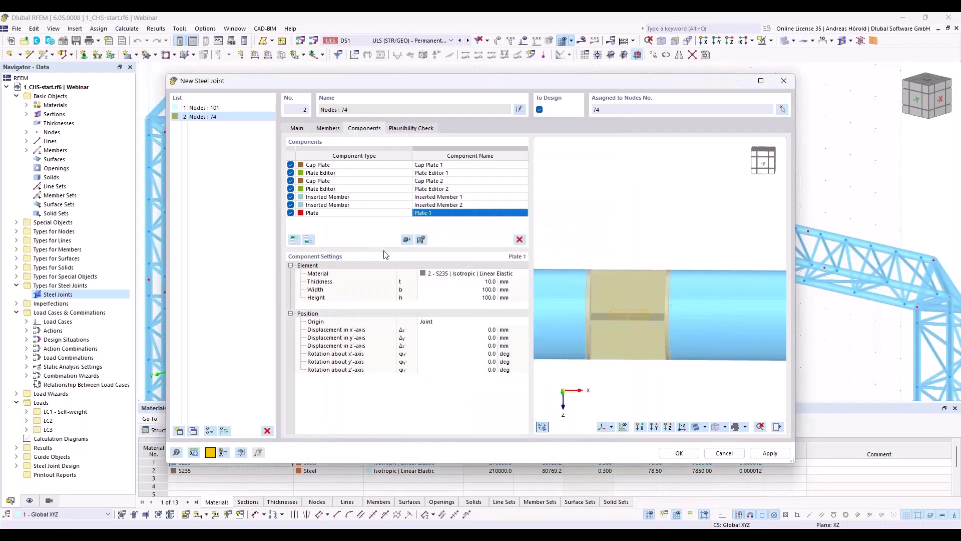
click(490, 293)
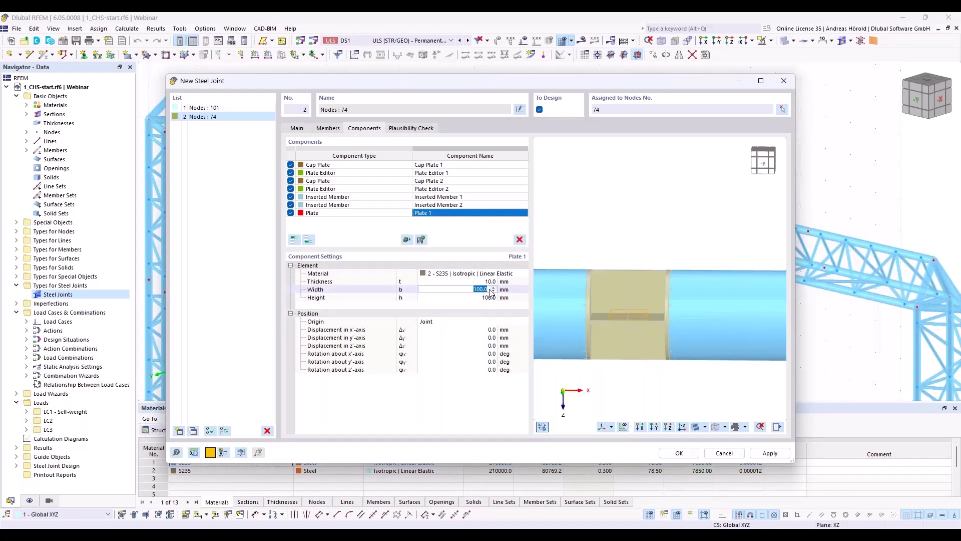
text(240)
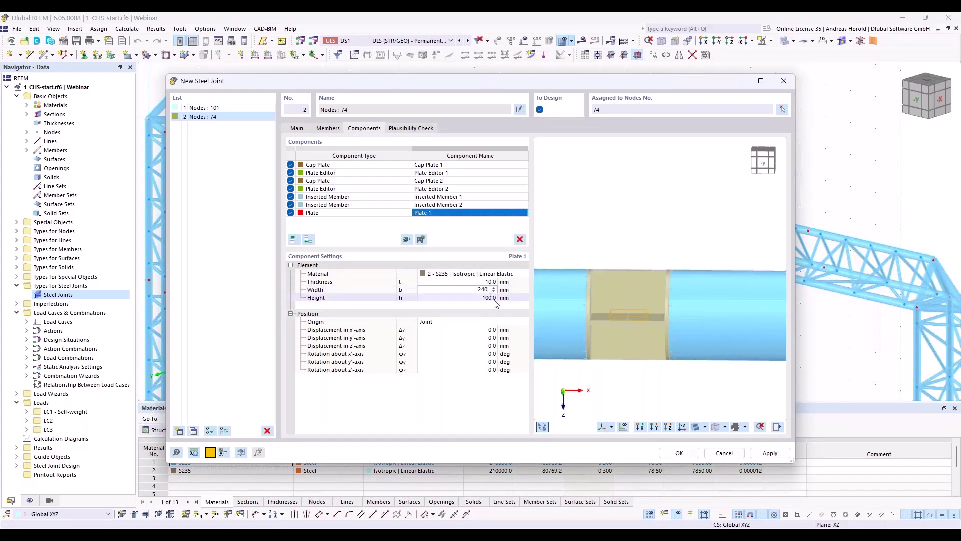
key(Tab)
text(240)
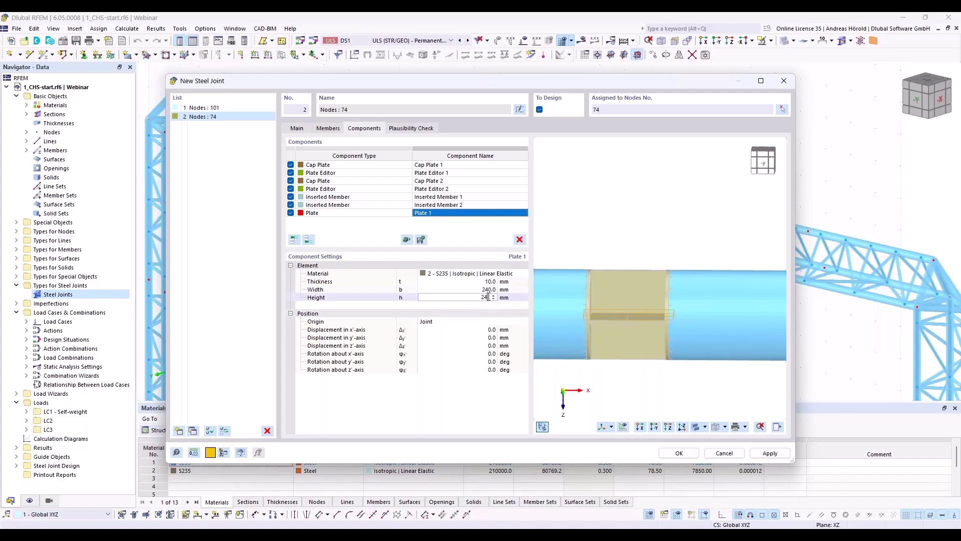
click(492, 331)
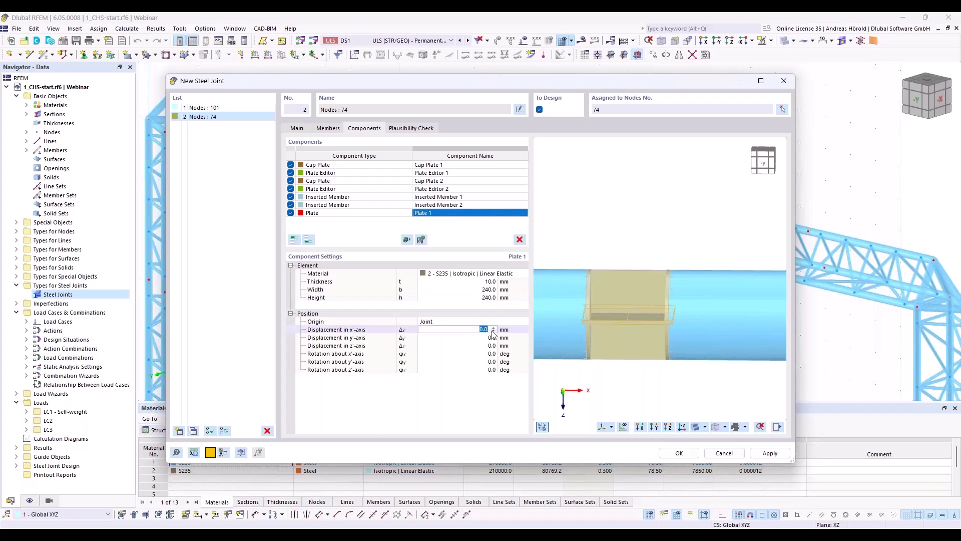
click(494, 362)
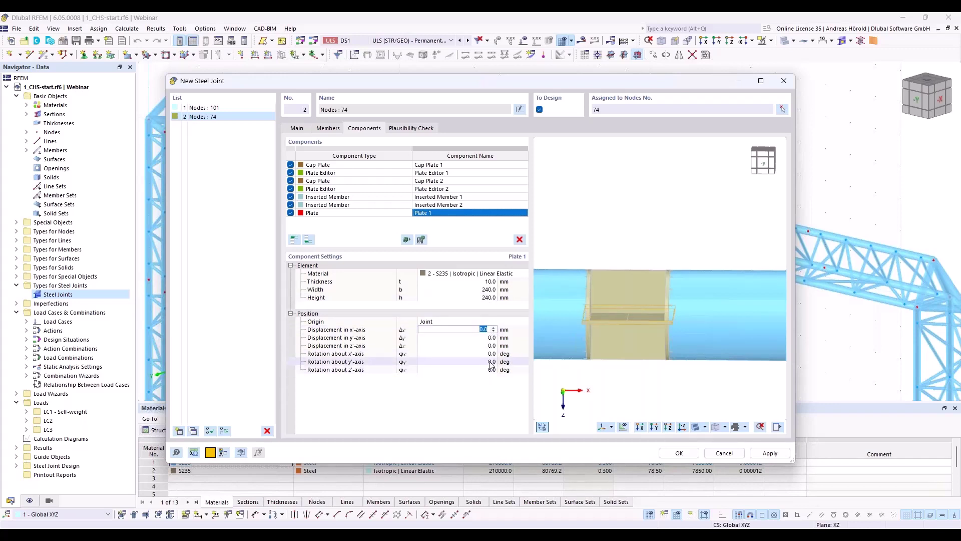
text(9)
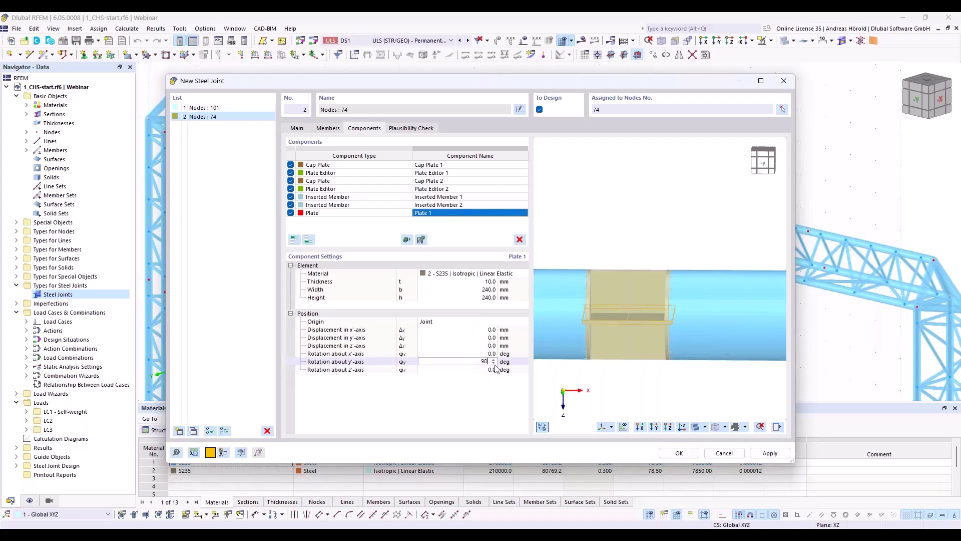
text(0)
key(Return)
Shift Plate 1 by 5 mm along the x'-axis
ctrl+middle_drag(701, 413, 637, 403)
scroll(662, 369, up, 5)
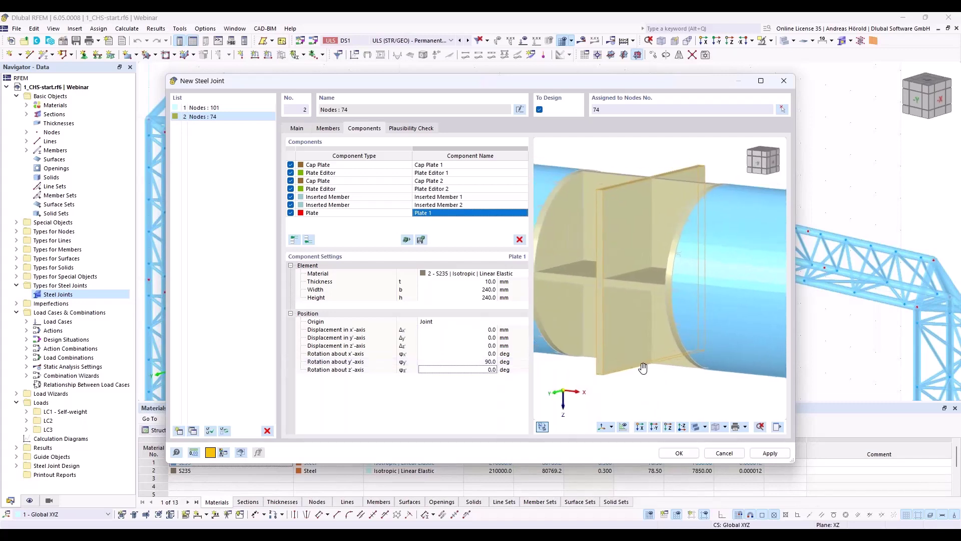
ctrl+middle_drag(661, 369, 626, 386)
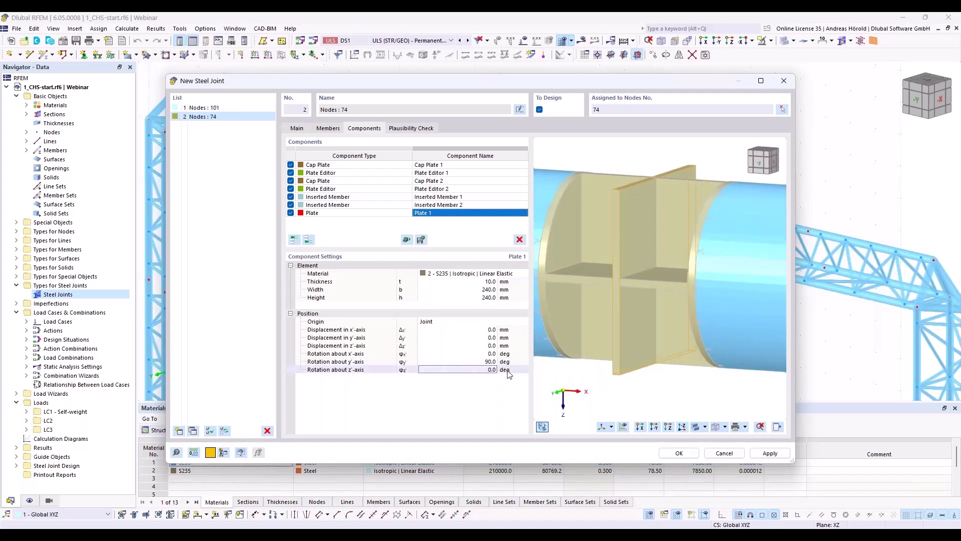
key(Up)
key(Up)
key(Up)
key(Up)
key(Up)
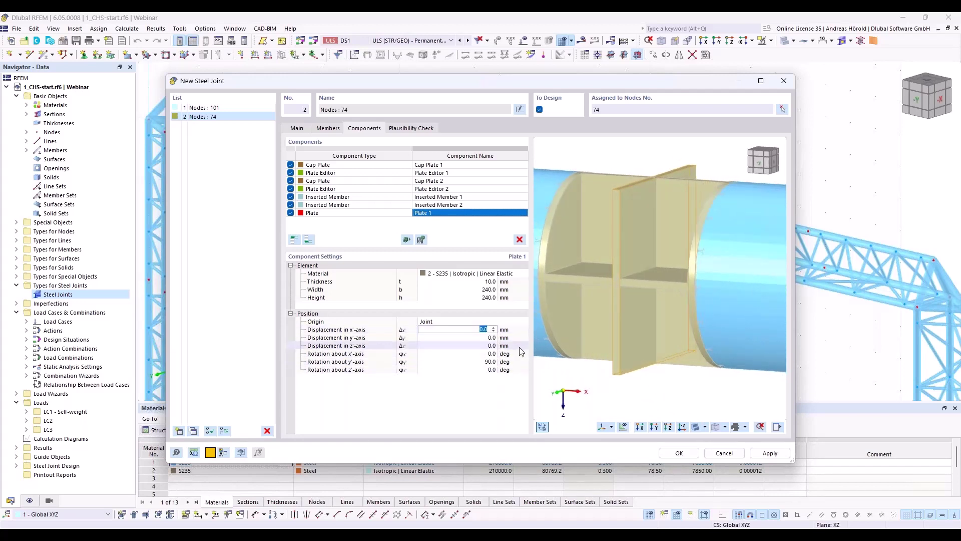
text(5)
key(Tab)
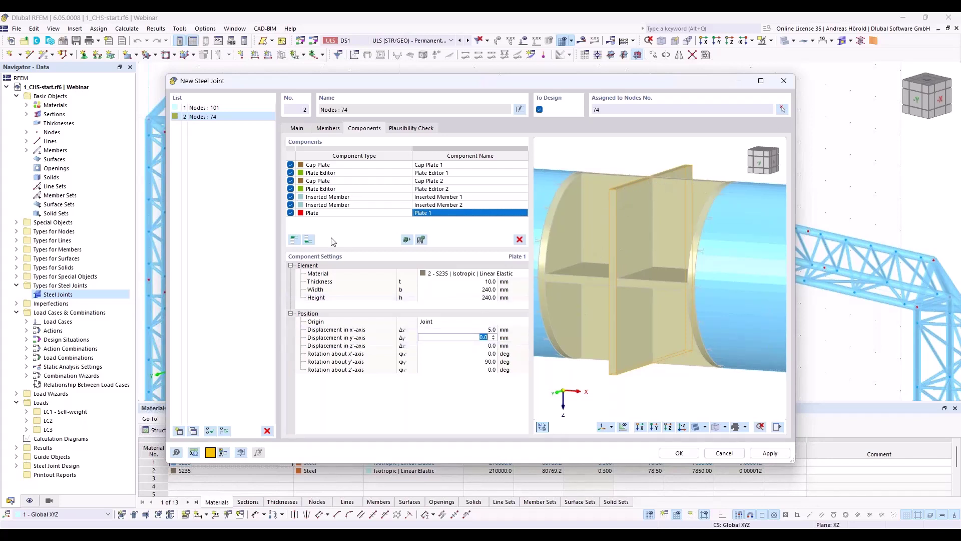
Add a Plate Editor component that modifies Plate 1
click(308, 241)
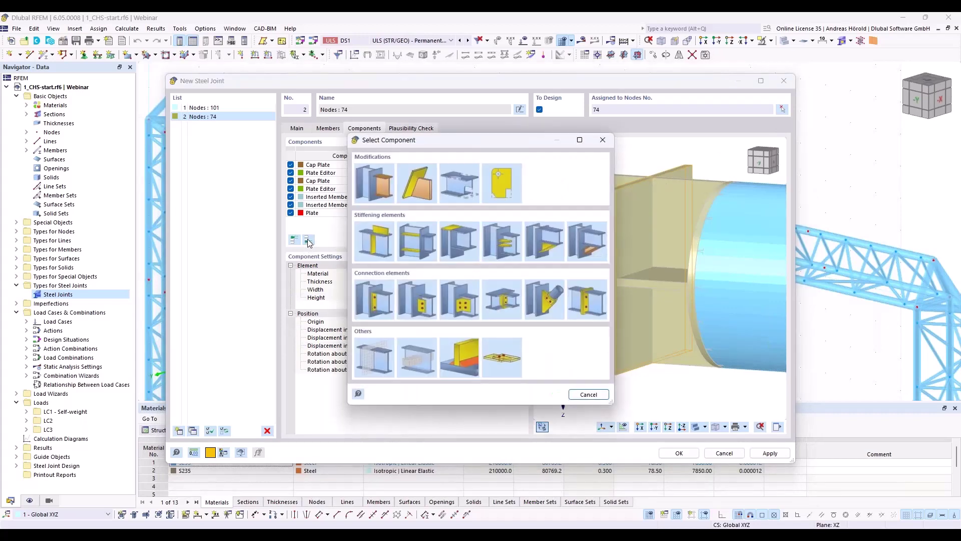
double_click(506, 185)
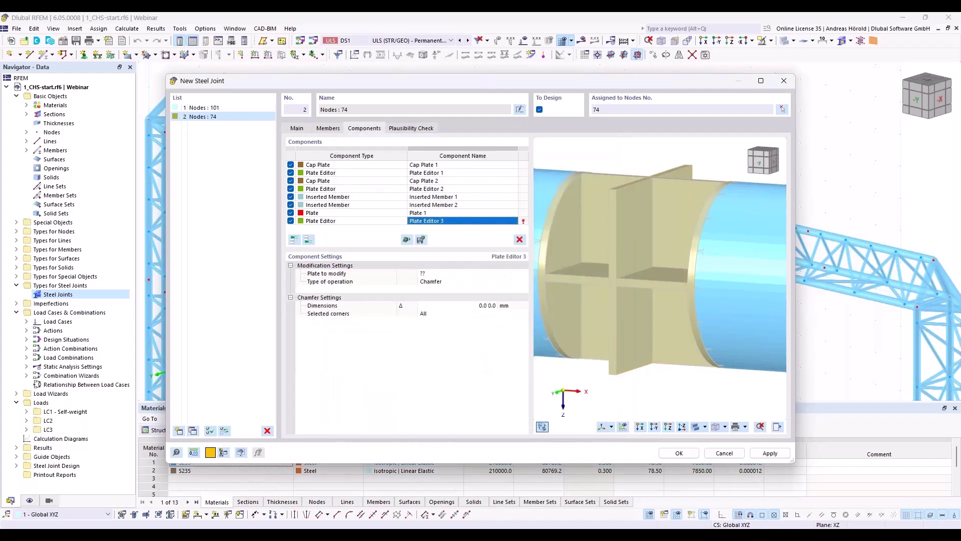
click(436, 274)
click(438, 276)
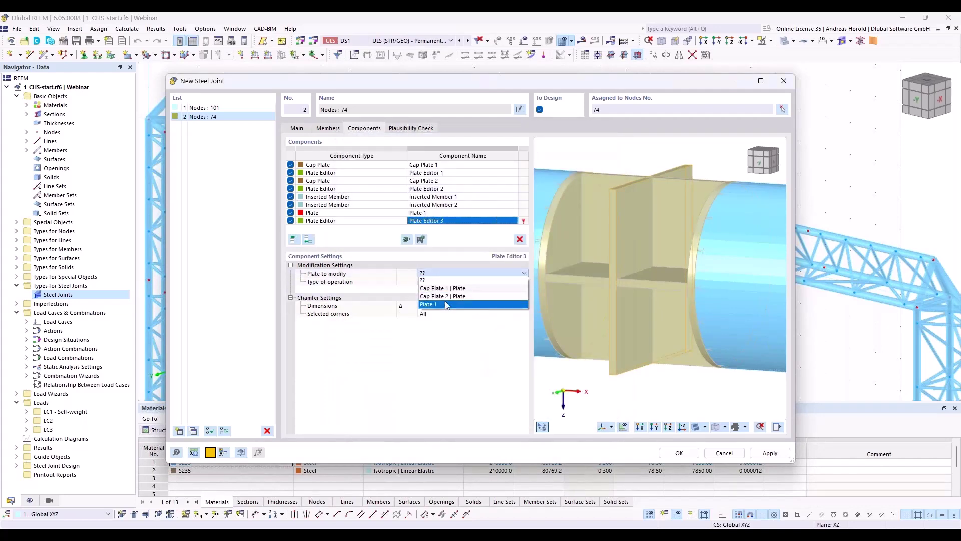
click(446, 305)
Set the editor to Rounding with a 120 mm radius on all corners
click(453, 282)
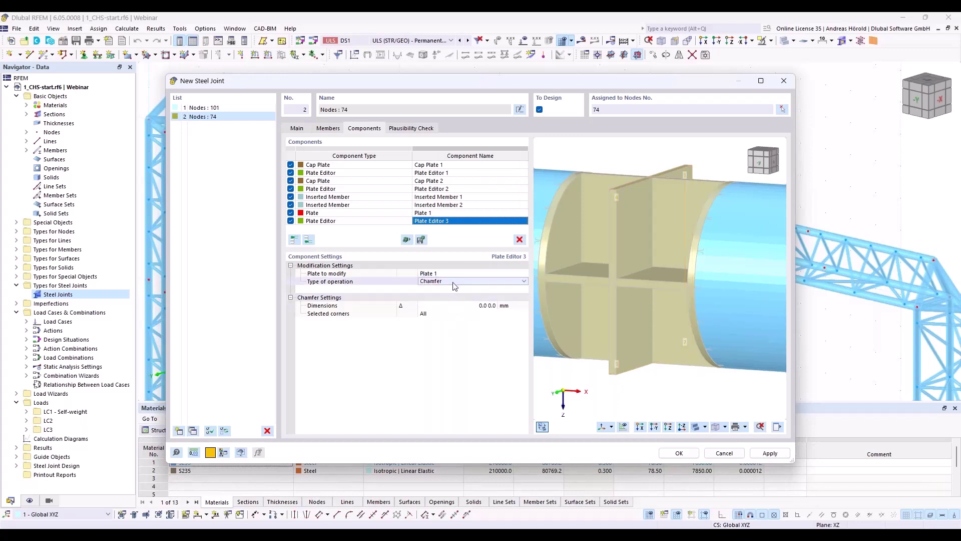
click(453, 282)
click(454, 303)
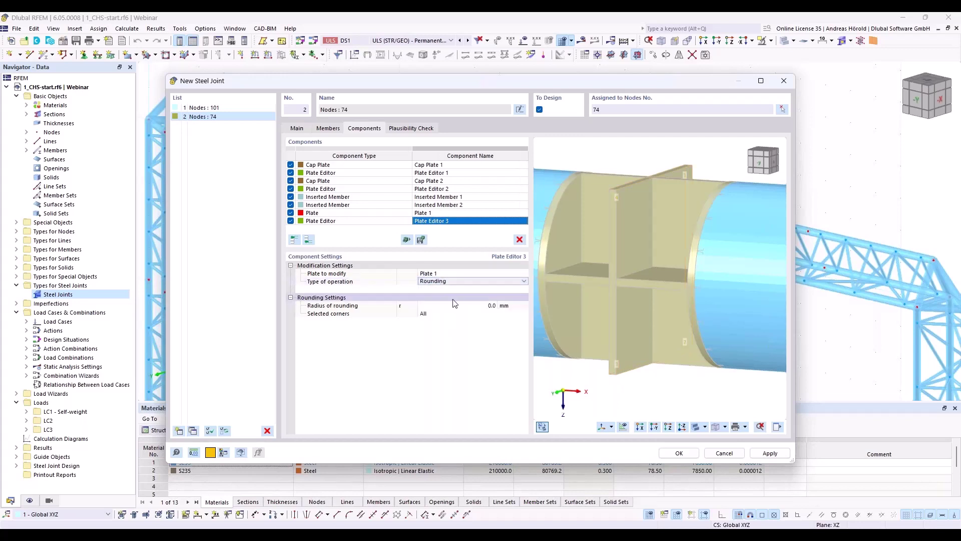
click(480, 306)
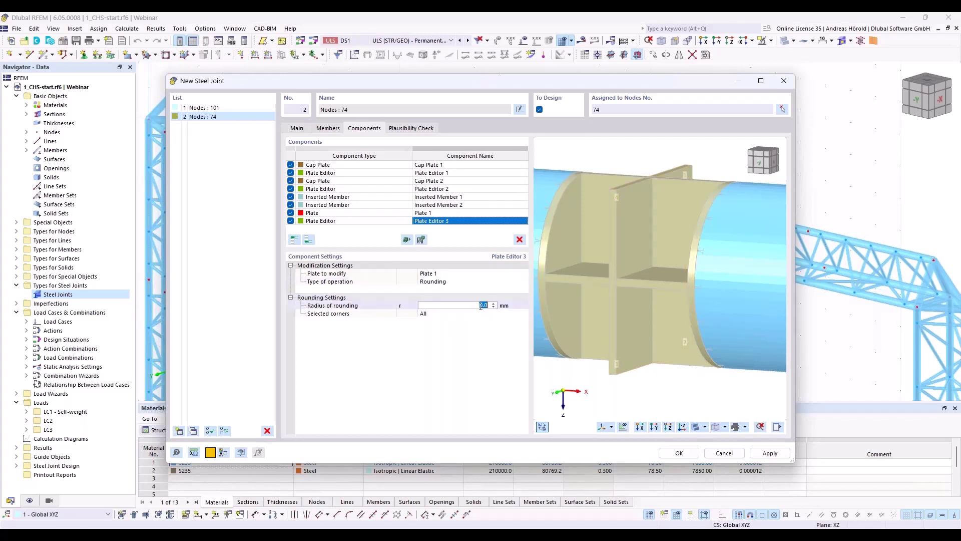
text(20)
click(483, 313)
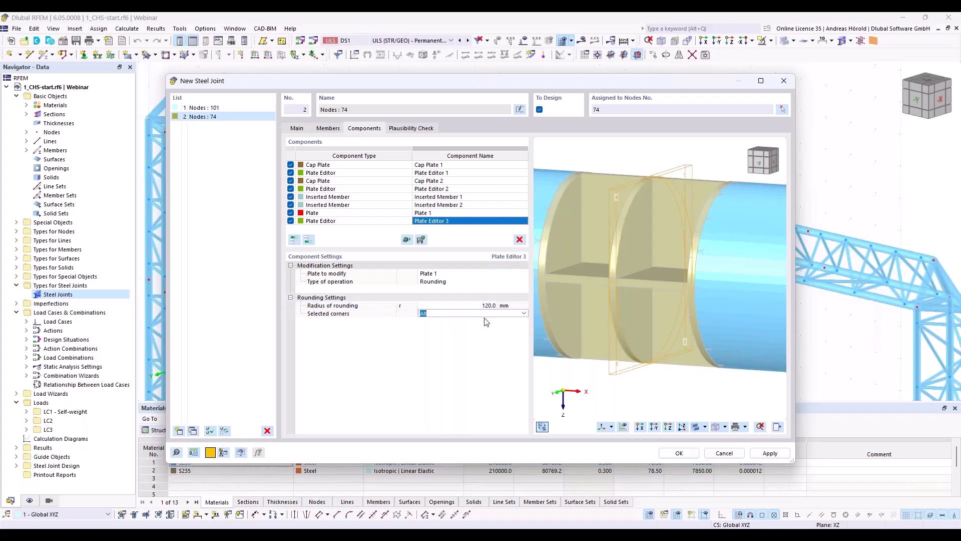
click(475, 330)
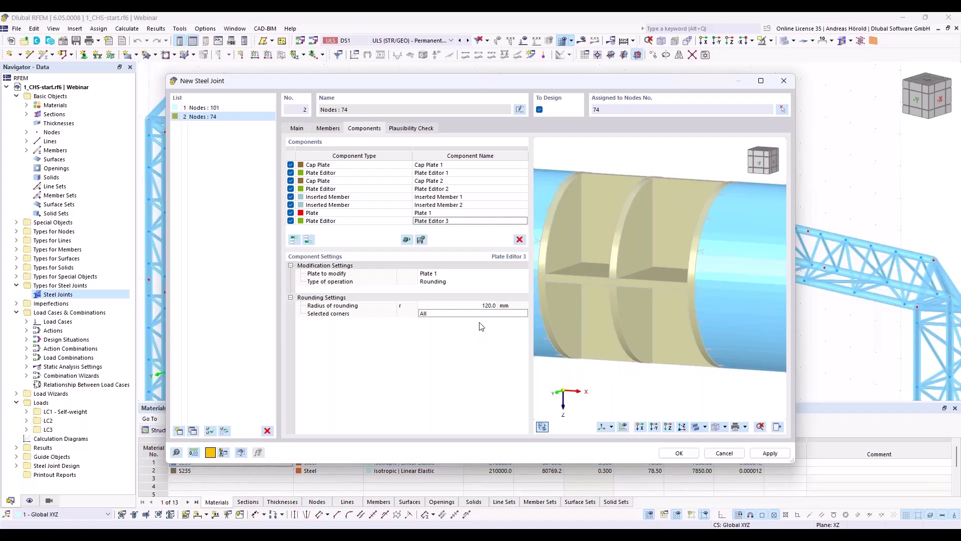
Copy Plate 1 and Plate Editor 3 together to the end of the component list
click(383, 214)
ctrl+click(378, 222)
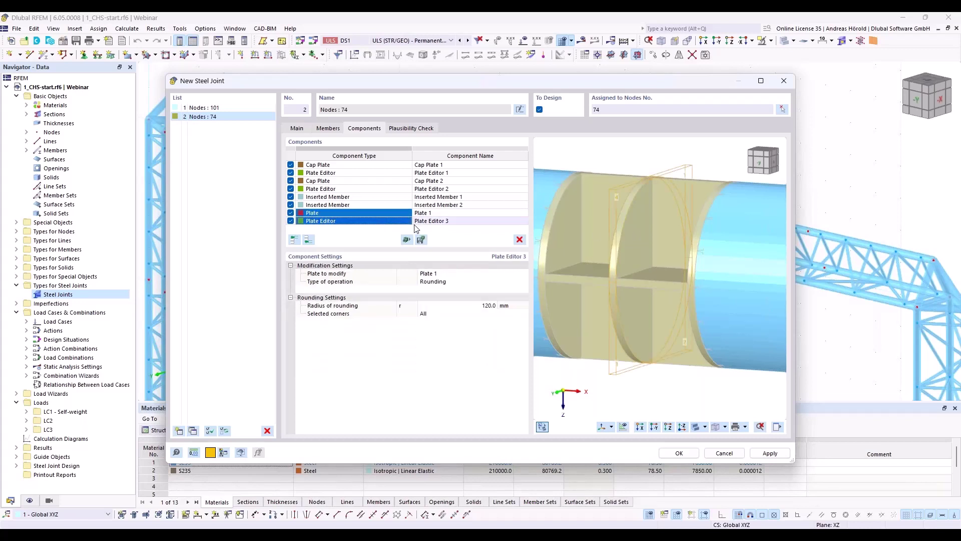
right_click(327, 222)
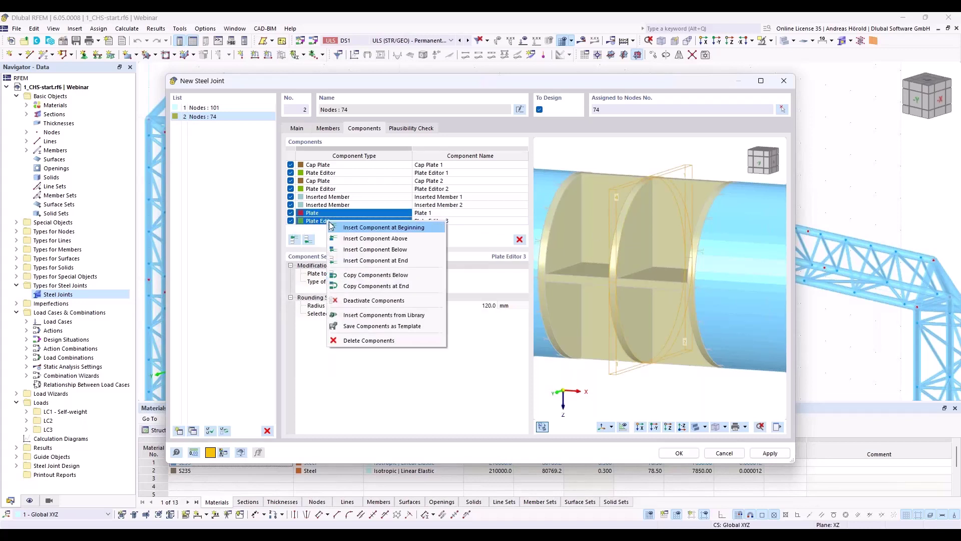
click(405, 289)
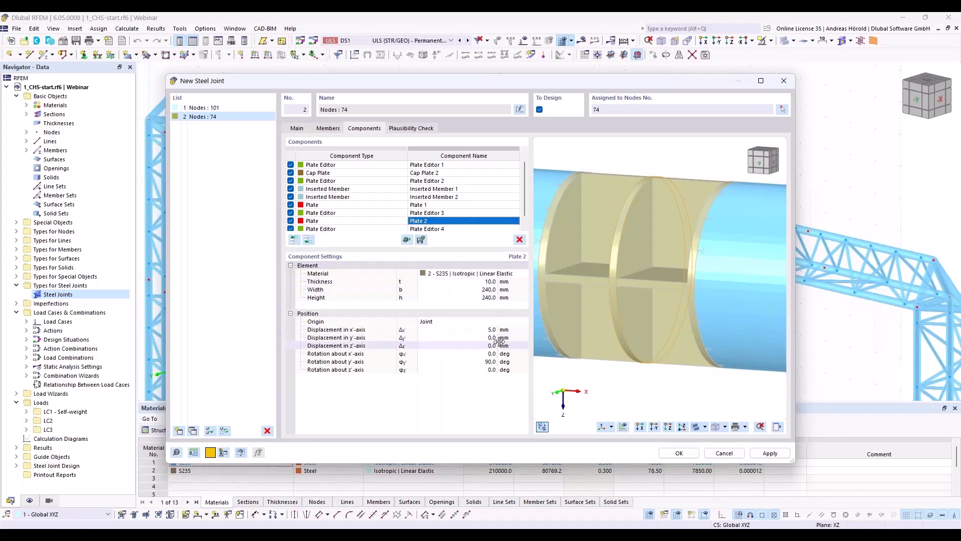
Shift the copied Plate 2 to -5 mm along x' and rename Plate Editor 4
click(488, 330)
text(-5)
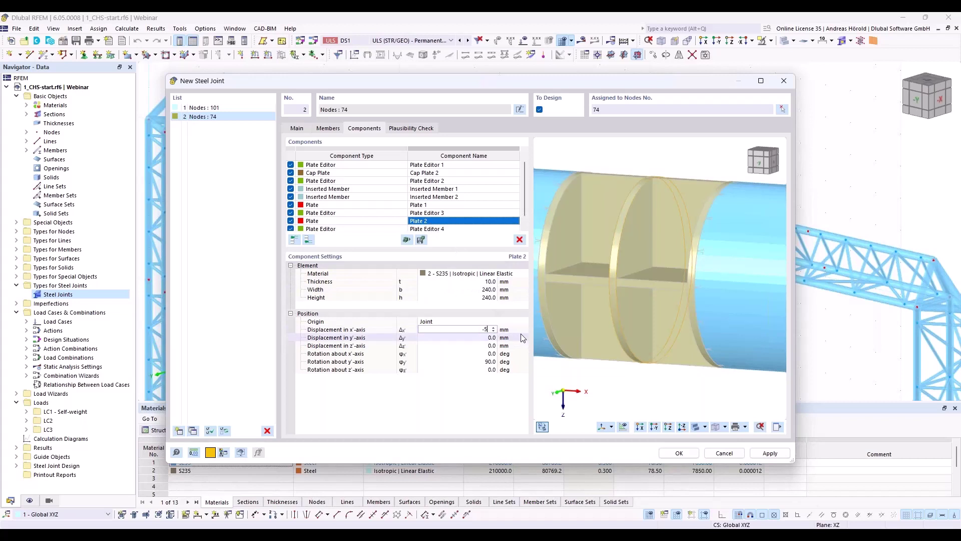
key(Tab)
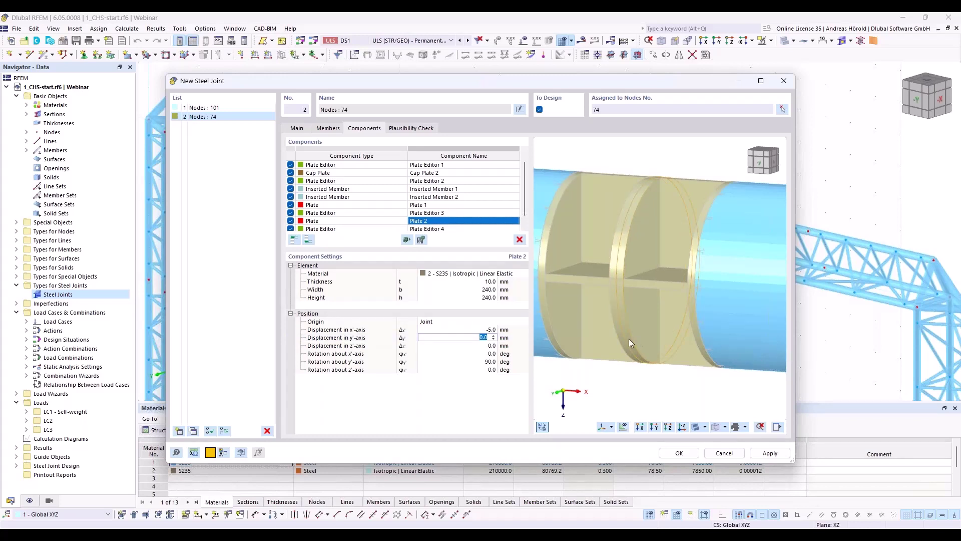
middle_drag(630, 342, 648, 354)
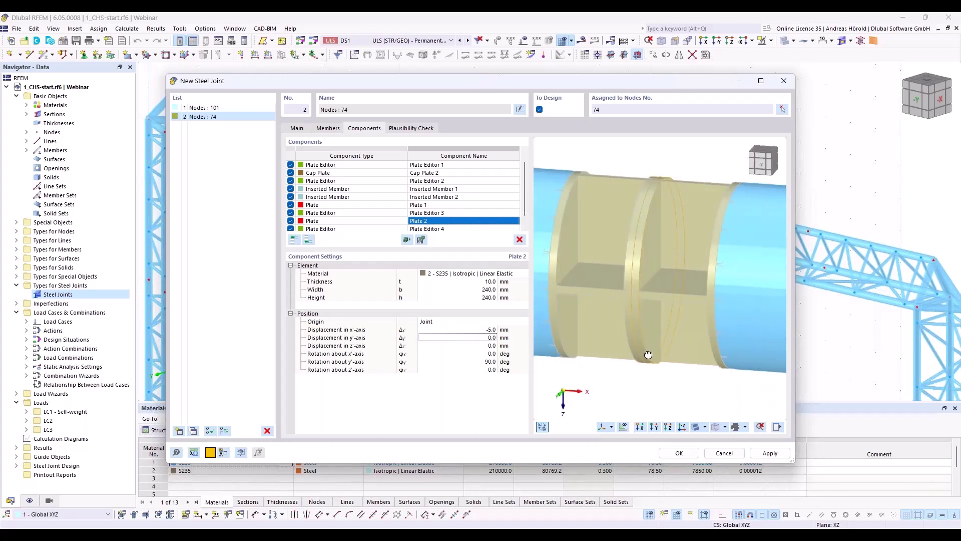
scroll(629, 295, up, 6)
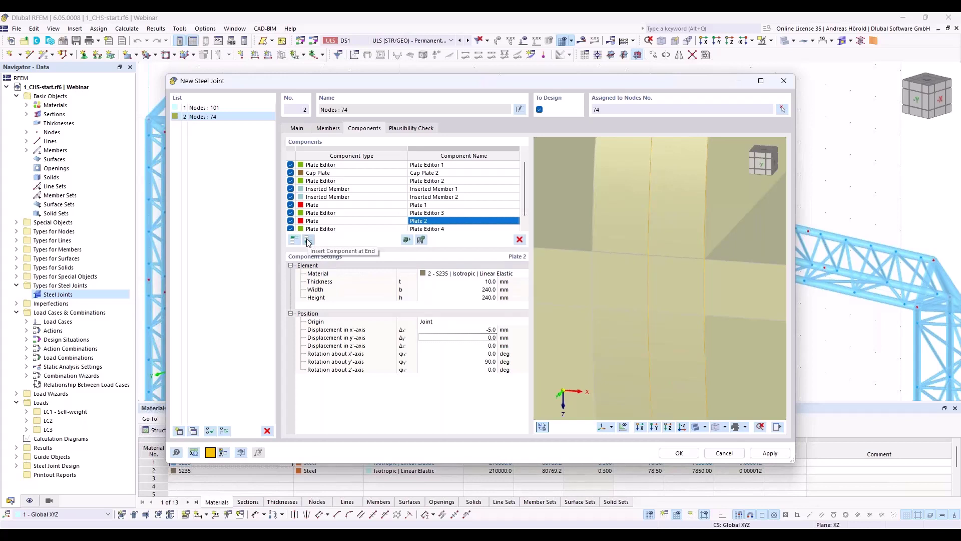
double_click(435, 227)
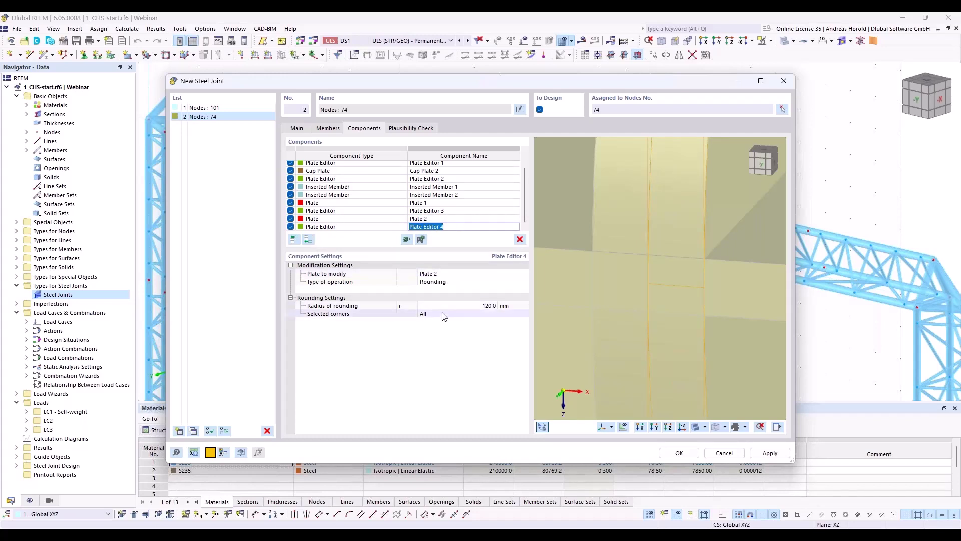
click(309, 241)
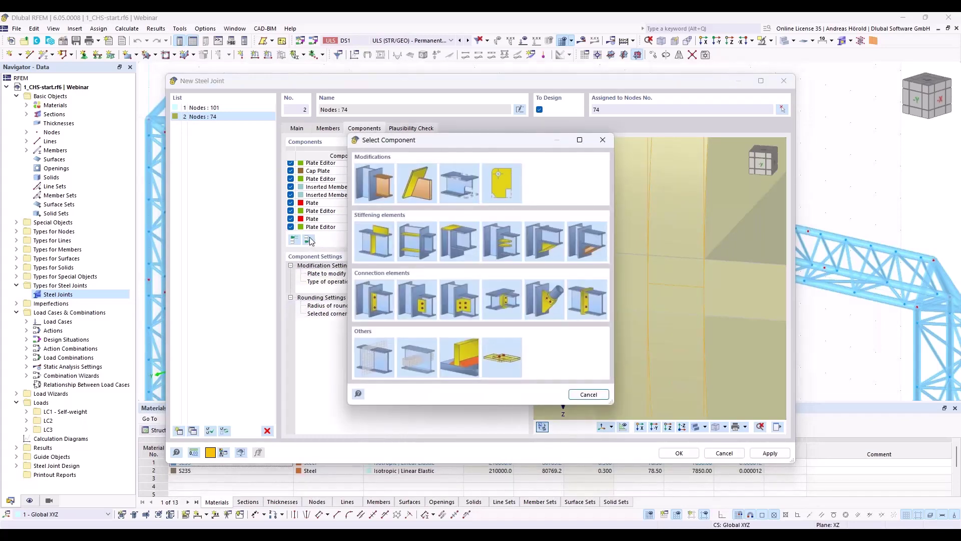
Add a Member Cut component that cuts Inserted Member 1
click(371, 183)
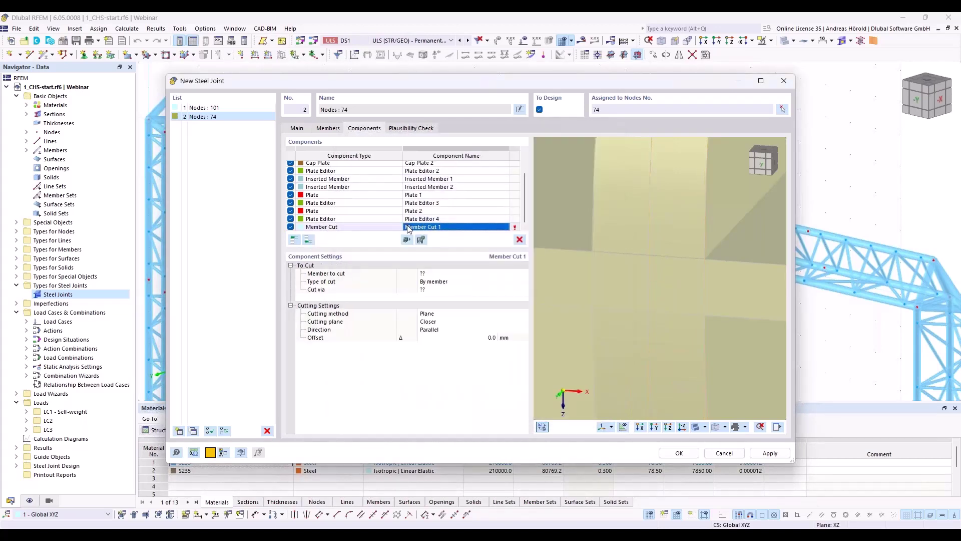
click(439, 275)
click(441, 275)
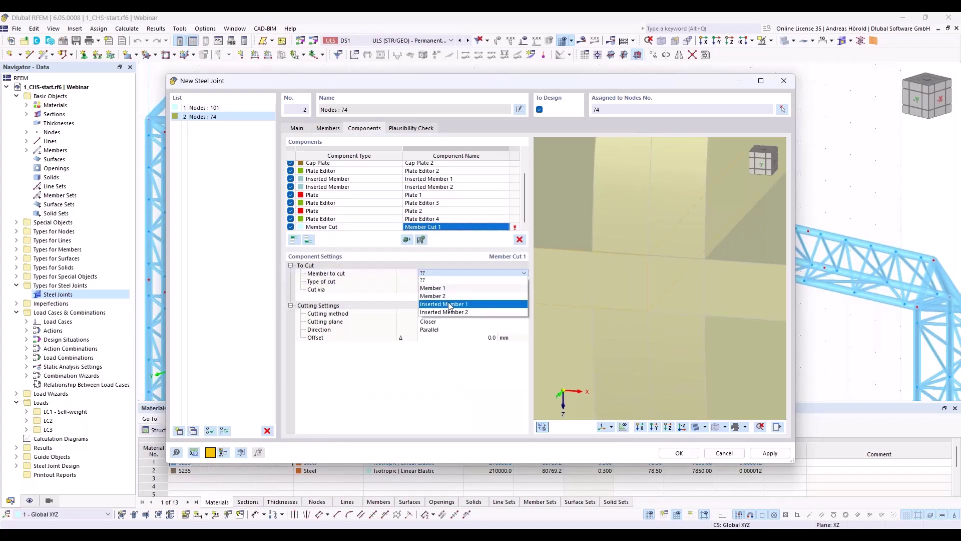
click(452, 306)
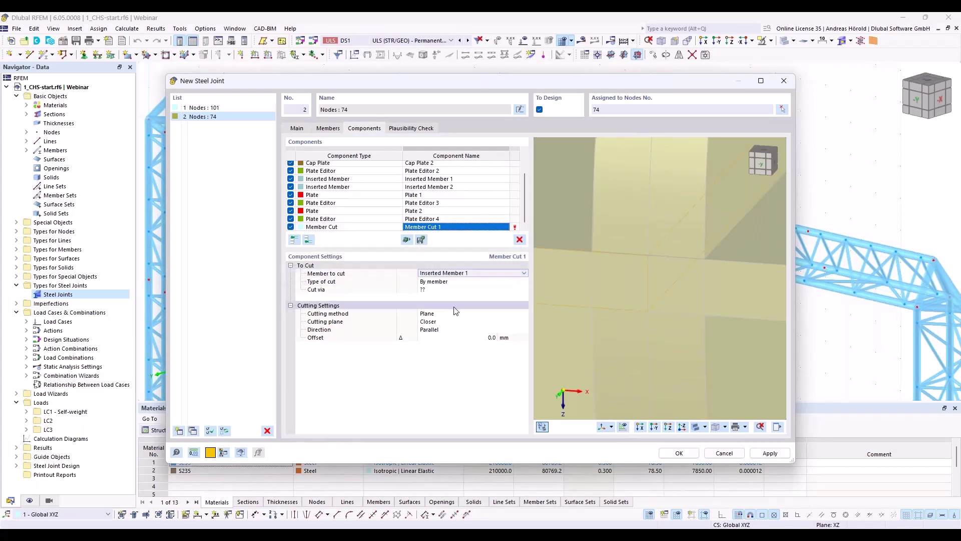
Make the cut By plate via Plate 1 and inspect it in the preview
click(443, 283)
click(443, 281)
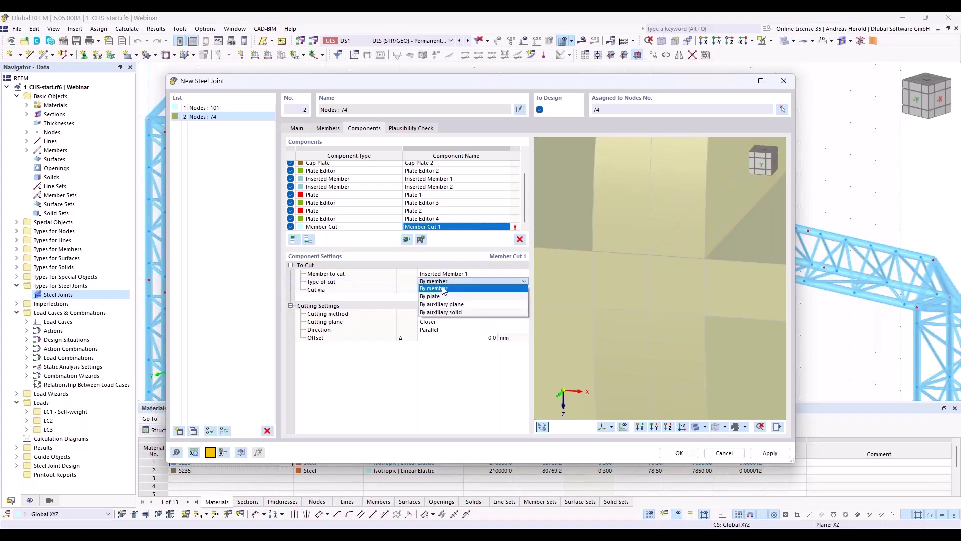
click(443, 298)
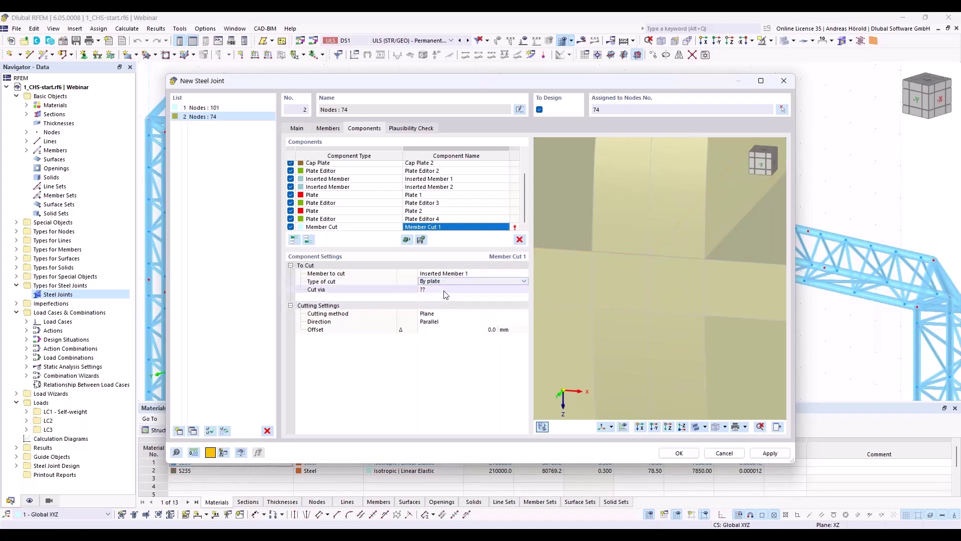
click(446, 290)
click(446, 293)
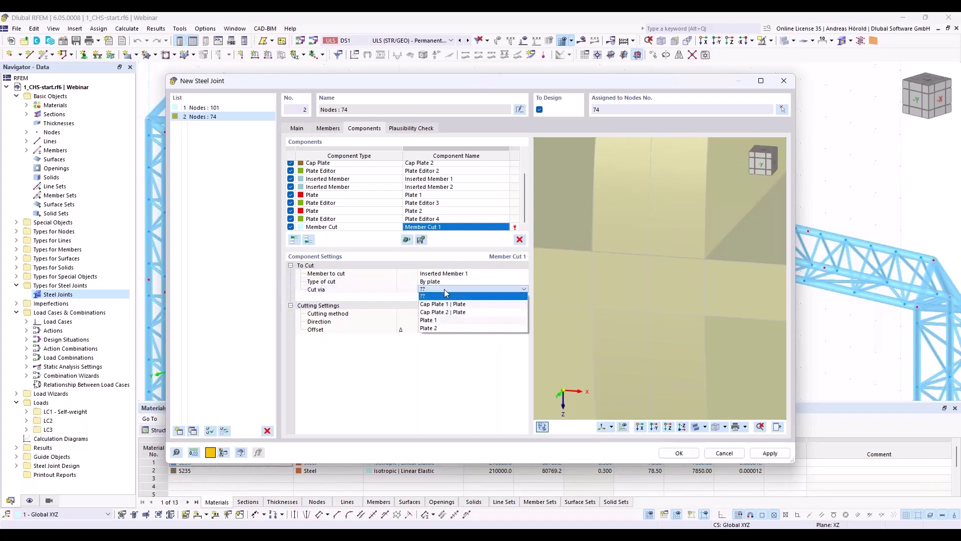
click(443, 321)
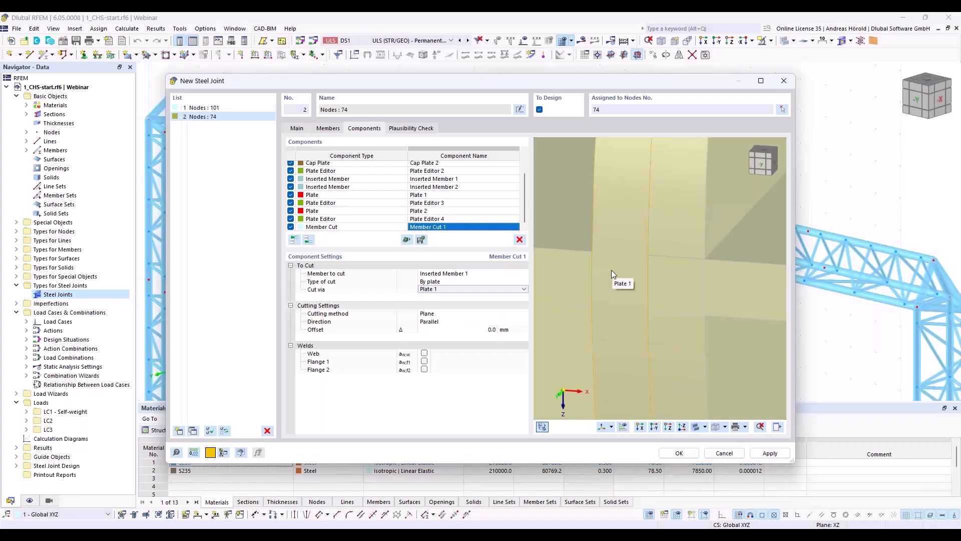
ctrl+middle_drag(611, 275, 608, 276)
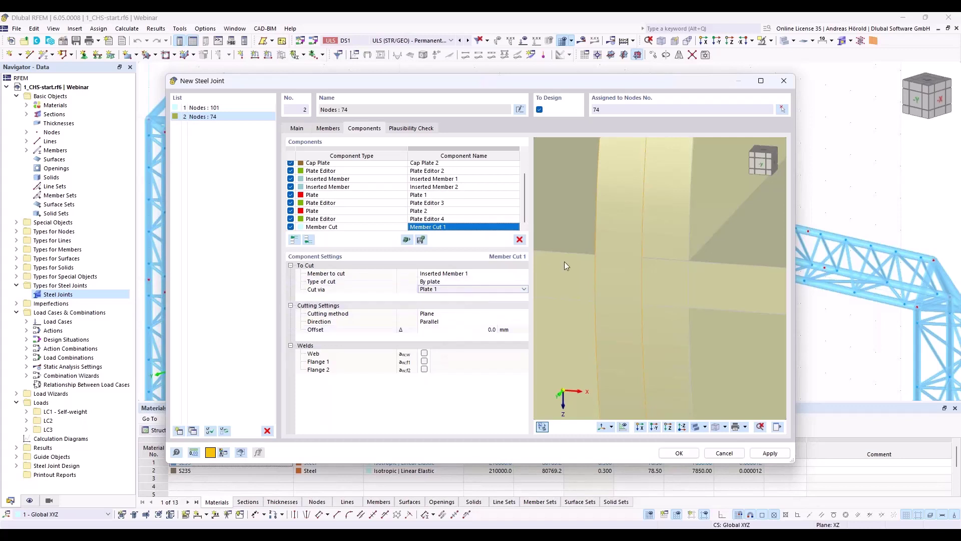
middle_drag(564, 262, 656, 295)
scroll(661, 290, down, 3)
scroll(678, 281, up, 2)
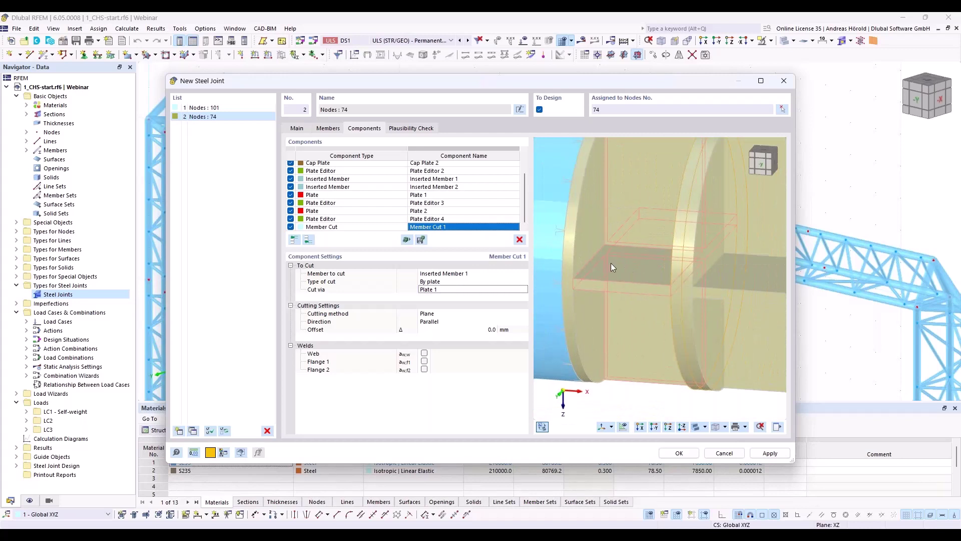
scroll(611, 263, up, 5)
scroll(657, 311, up, 2)
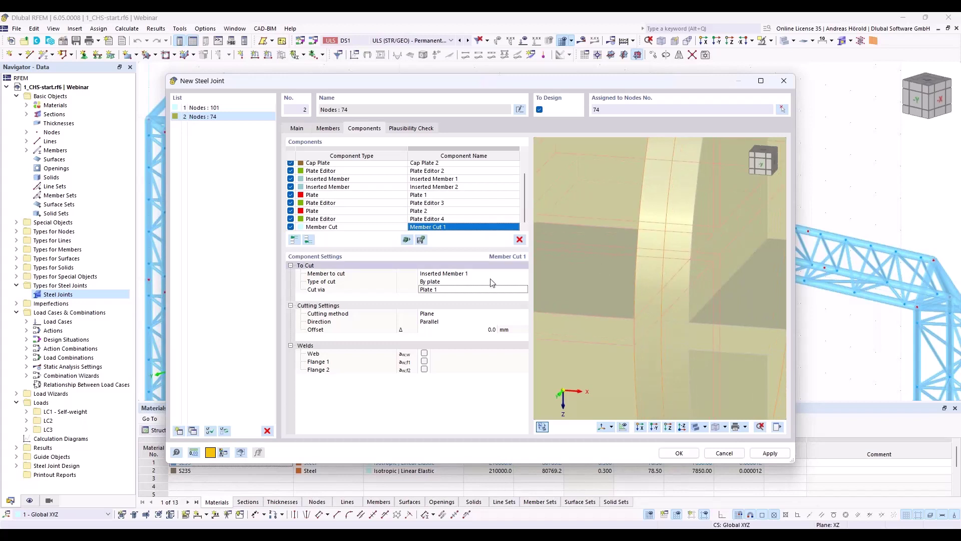
Duplicate Member Cut 1 as Member Cut 2, cutting Inserted Member 2 by Plate 2
right_click(365, 230)
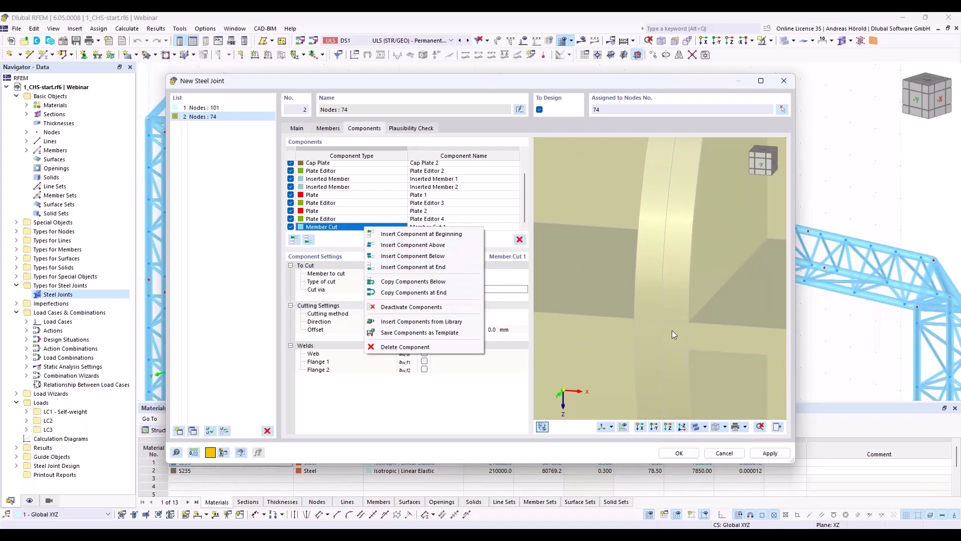
click(414, 293)
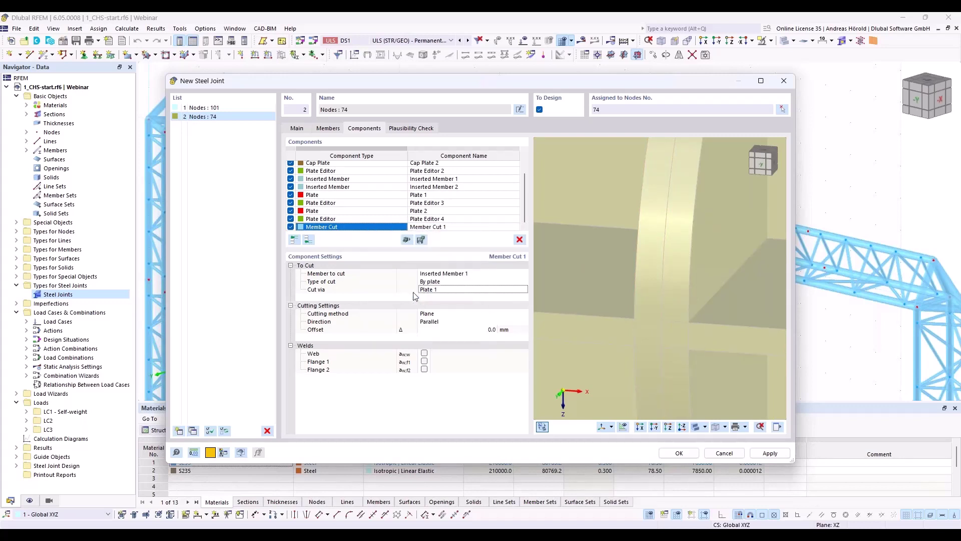
click(468, 273)
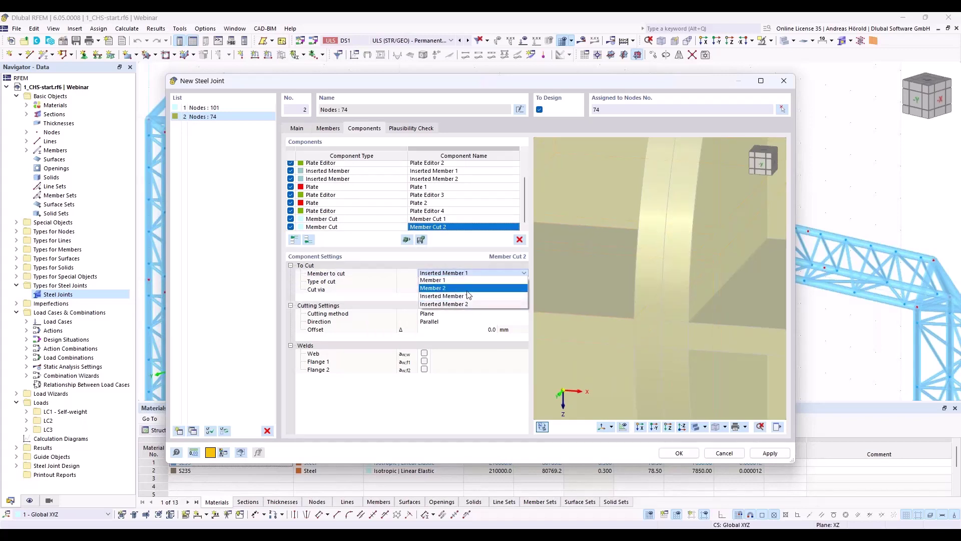
click(469, 296)
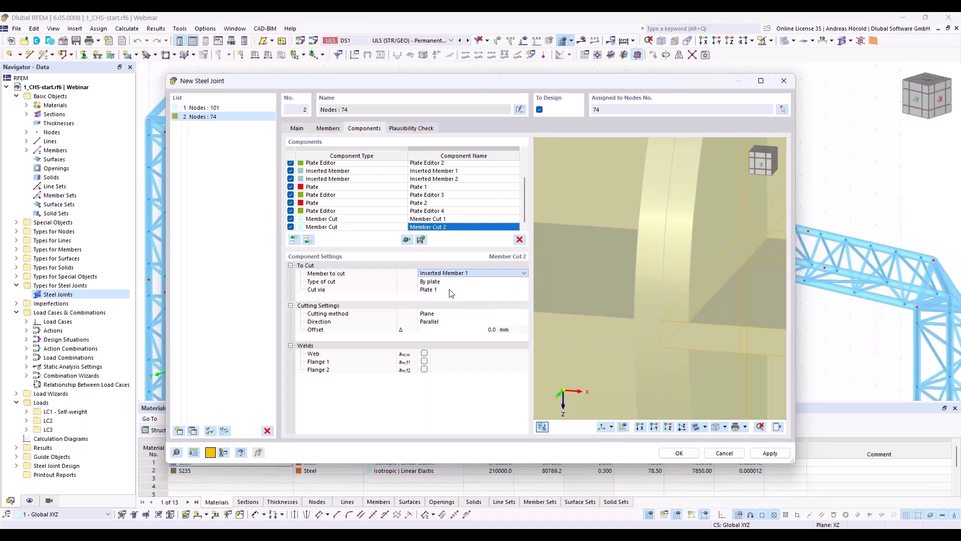
click(452, 289)
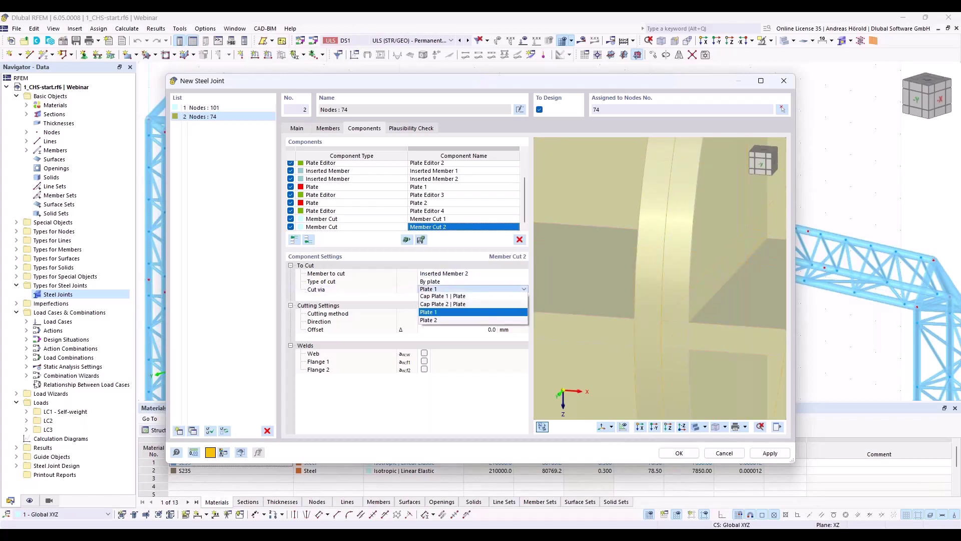
click(448, 323)
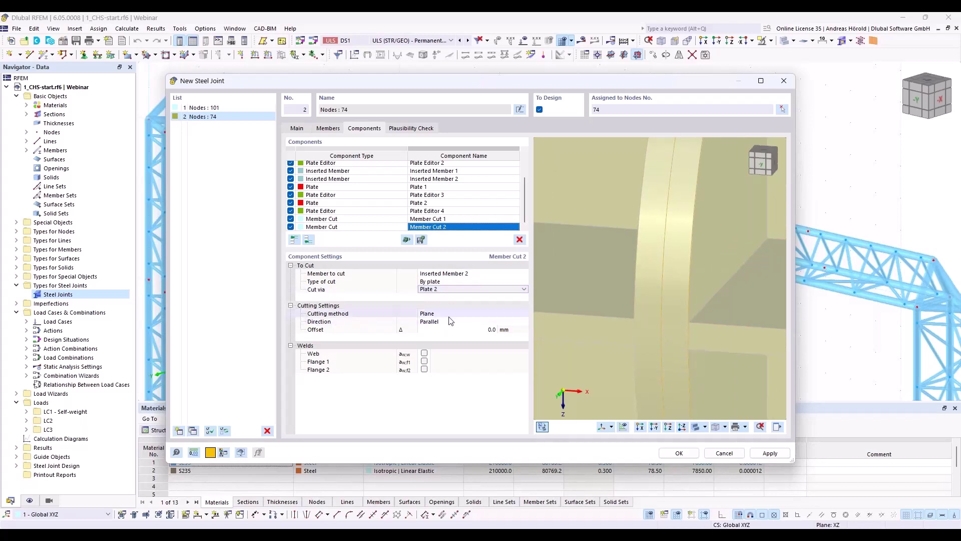
click(471, 330)
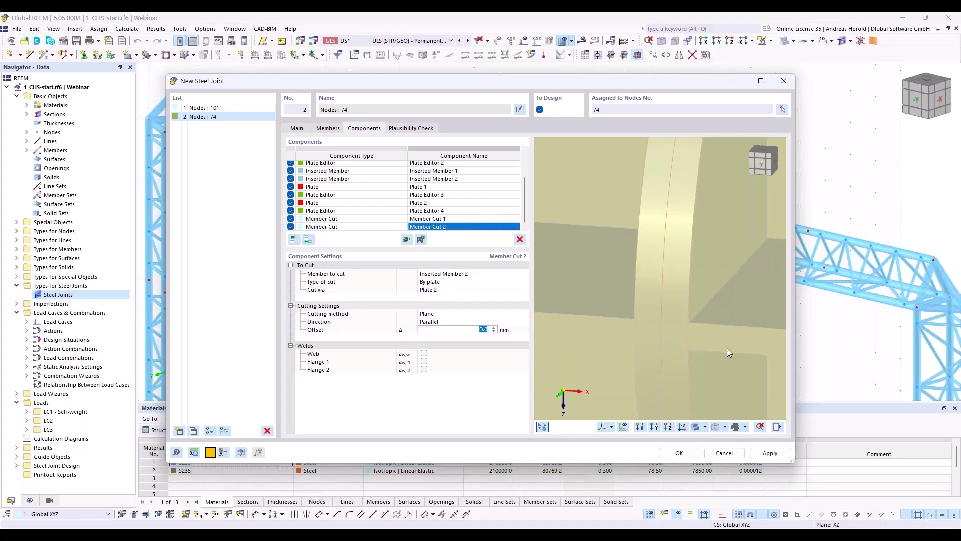
scroll(646, 345, up, 1)
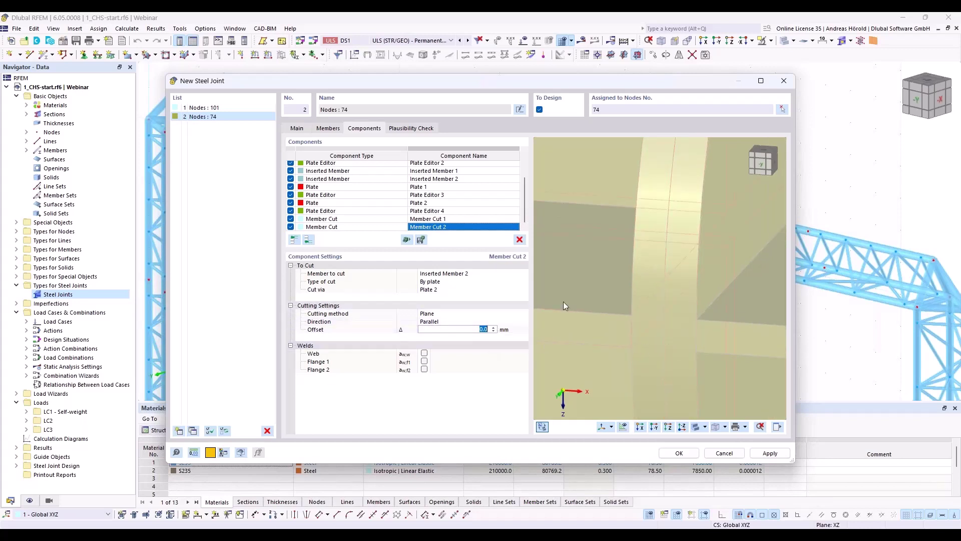
middle_drag(563, 301, 595, 312)
scroll(651, 294, down, 5)
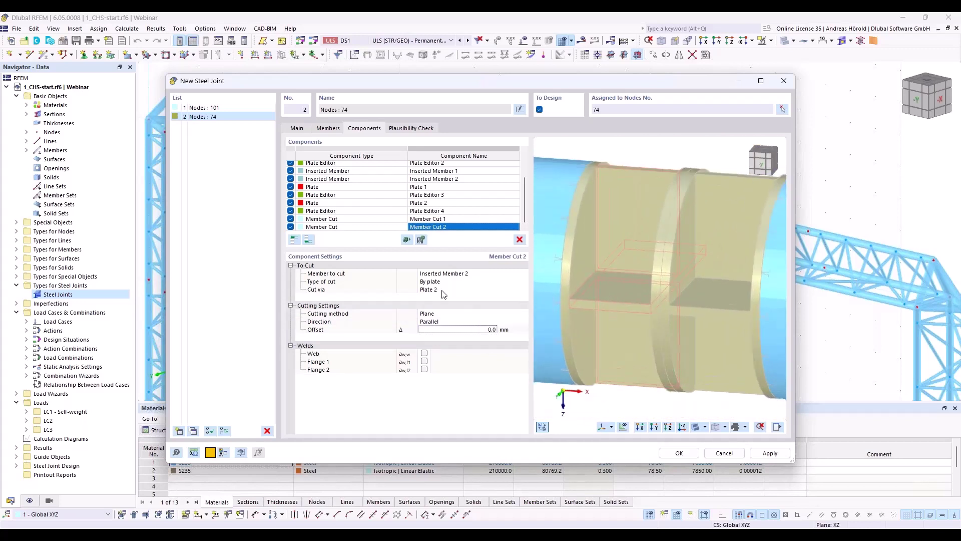
Add a Weld component with Member plate as the connected plate type
click(308, 240)
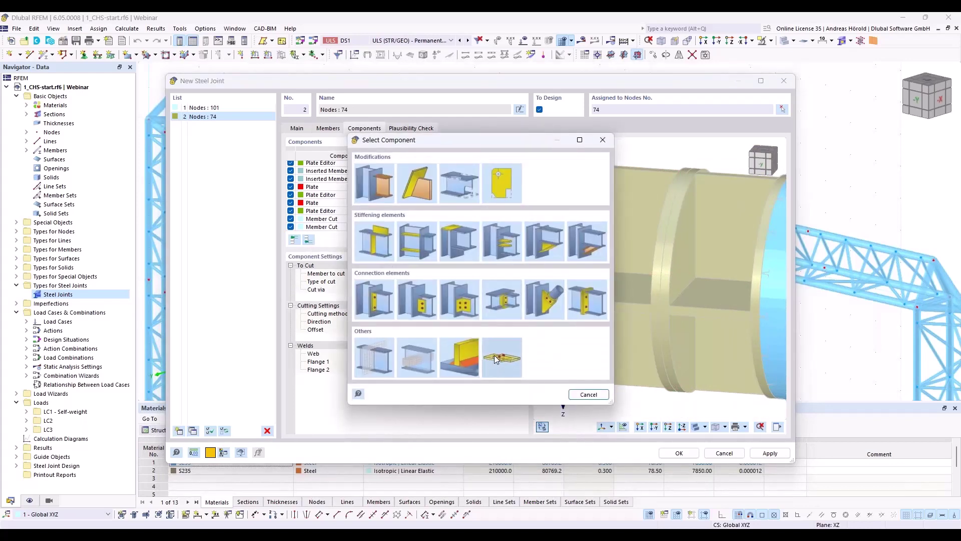
click(461, 355)
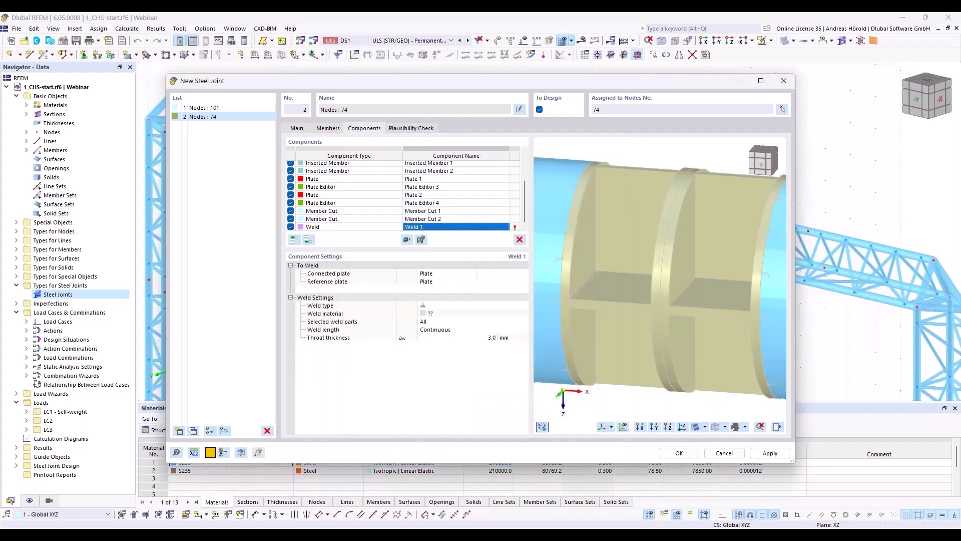
click(441, 273)
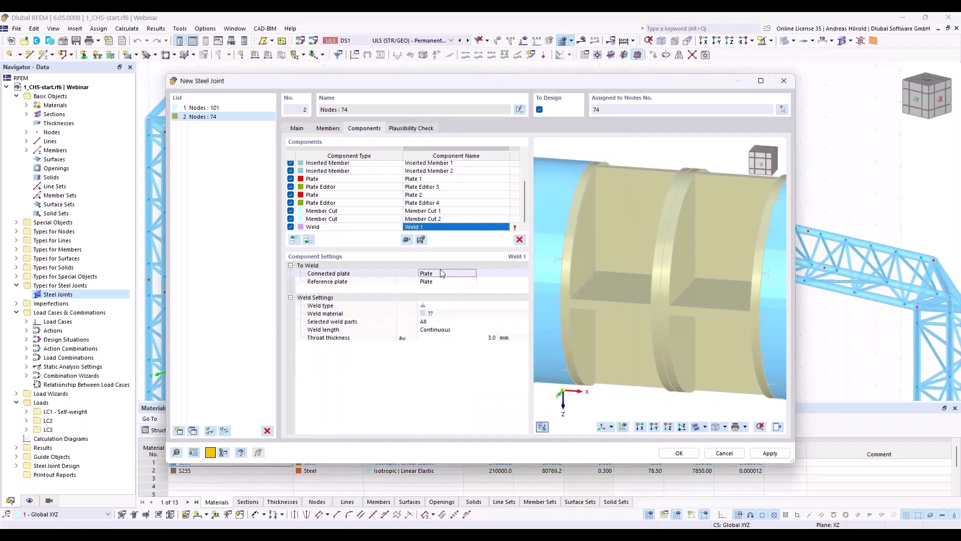
click(442, 274)
click(441, 286)
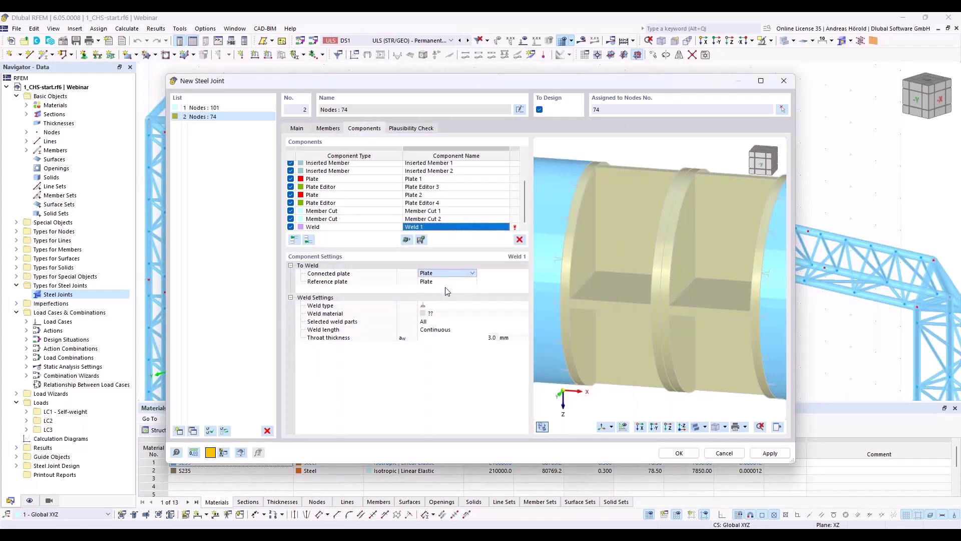
Weld the web and both flanges of Inserted Members 1 and 2
click(502, 275)
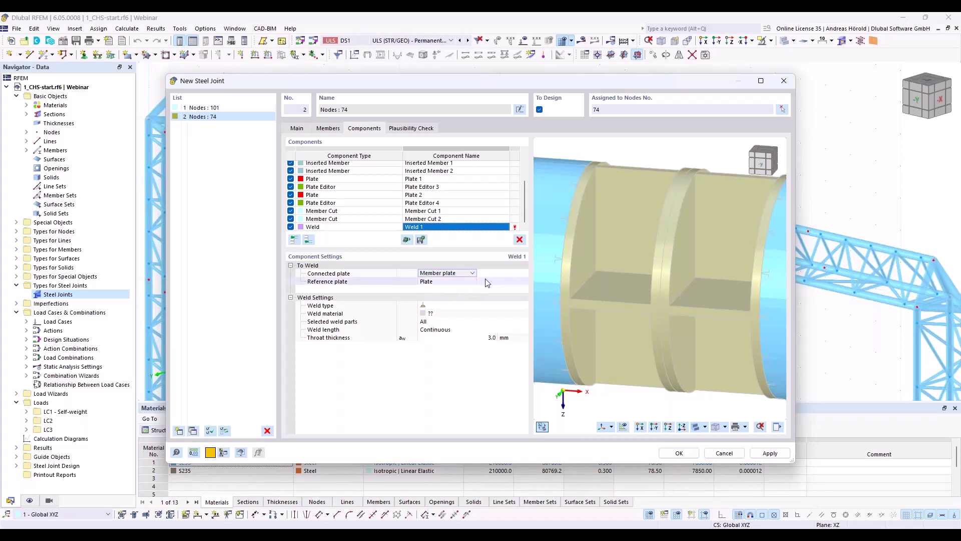
click(503, 275)
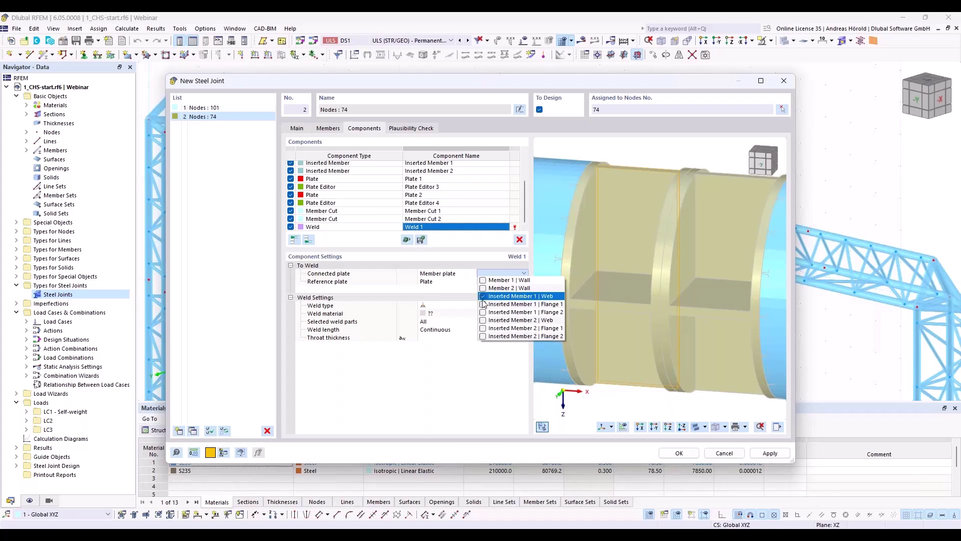
click(484, 296)
click(484, 304)
click(485, 313)
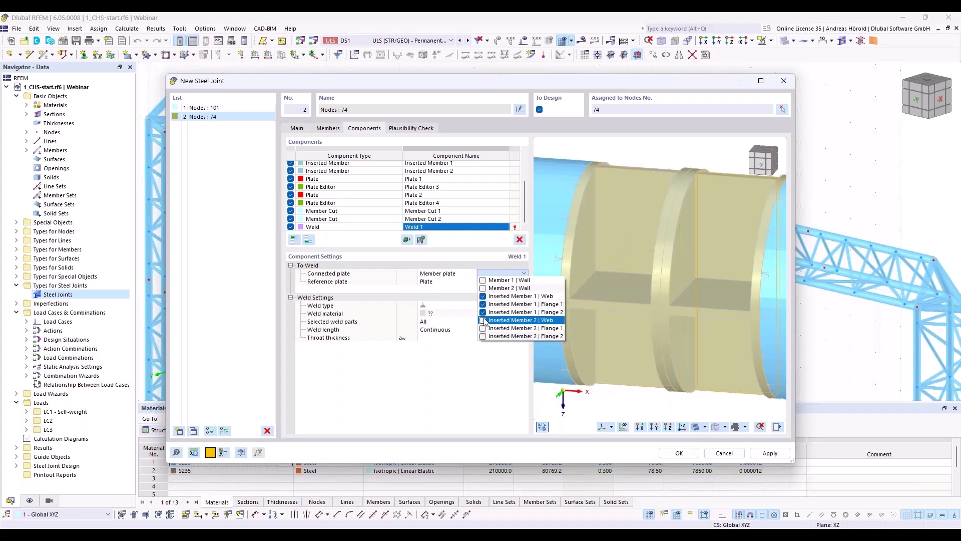
click(484, 321)
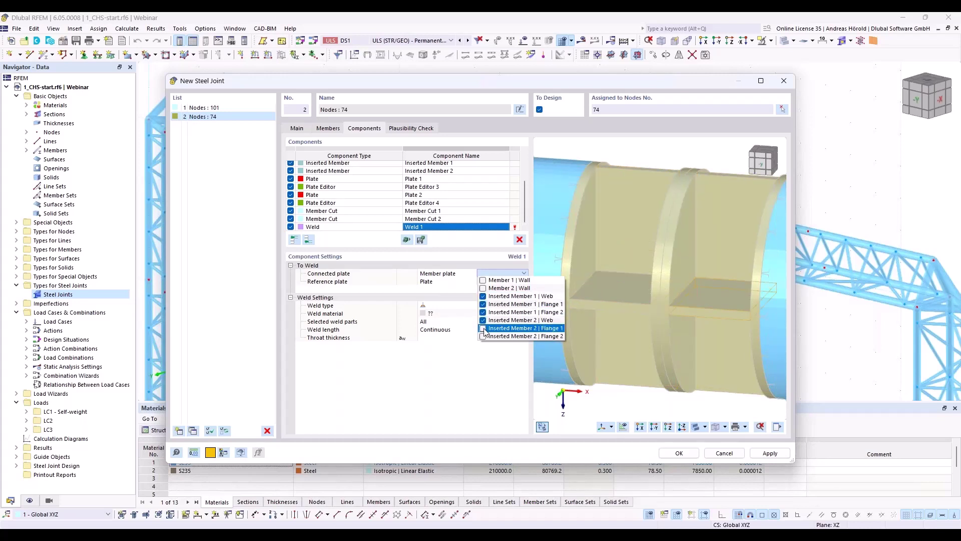
click(484, 329)
click(484, 336)
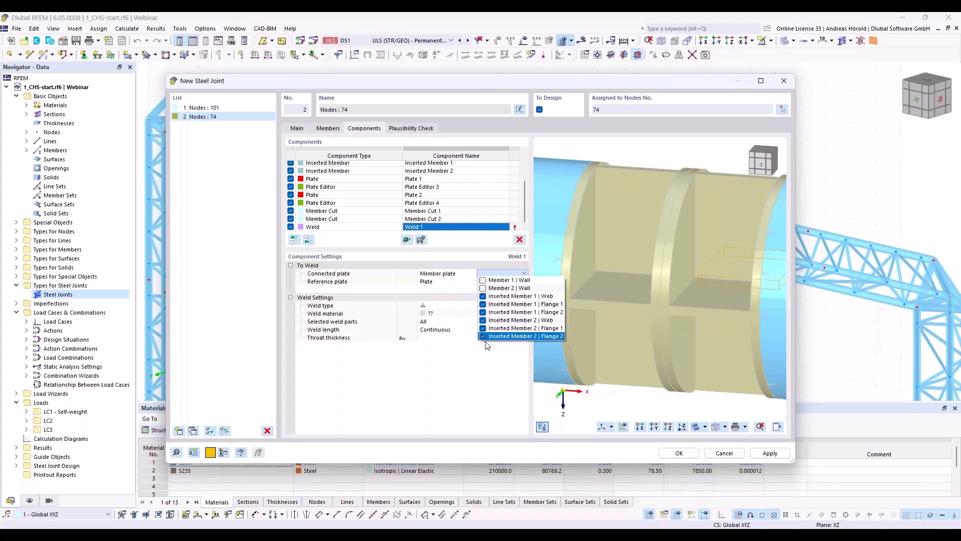
click(485, 369)
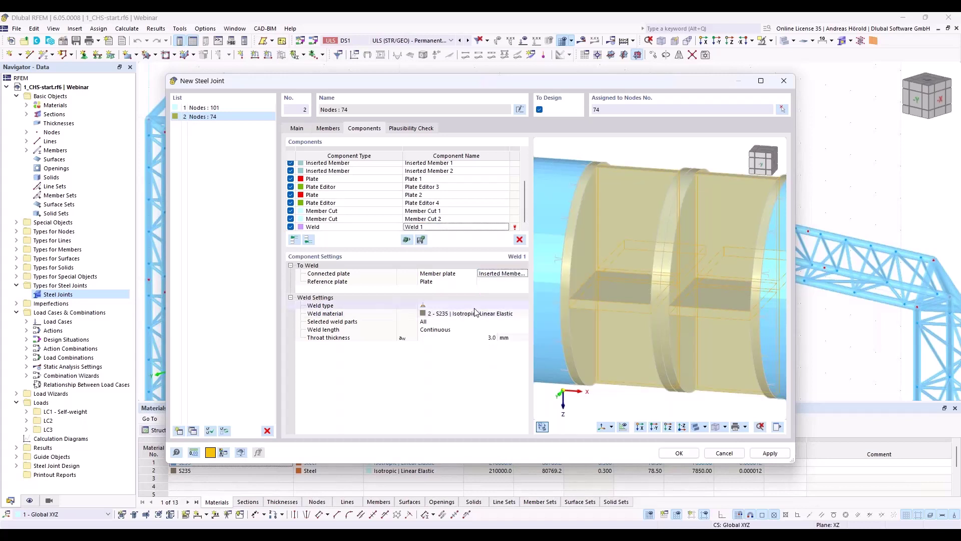
Set Cap Plate 1, Cap Plate 2, Plate 1 and Plate 2 as the weld's reference plates
click(506, 282)
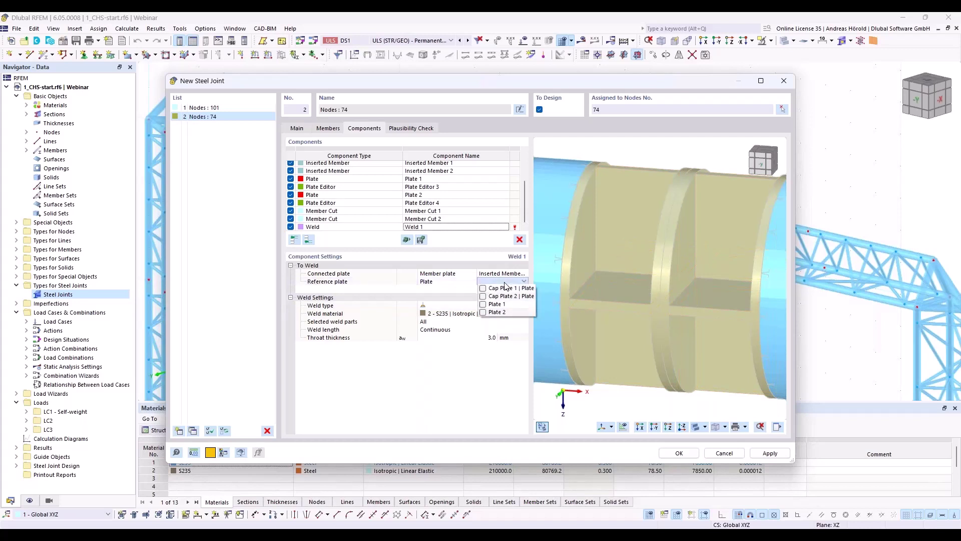
click(483, 288)
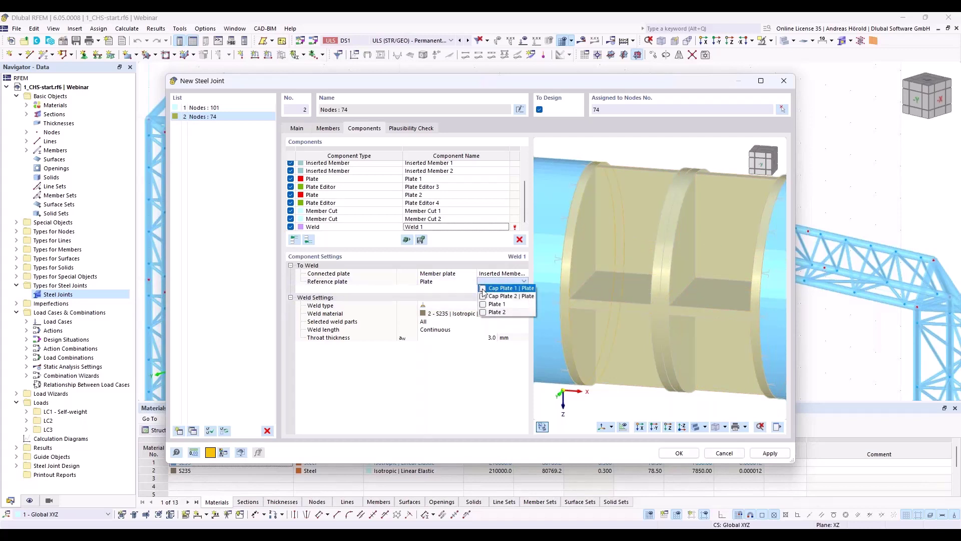
click(483, 297)
click(483, 305)
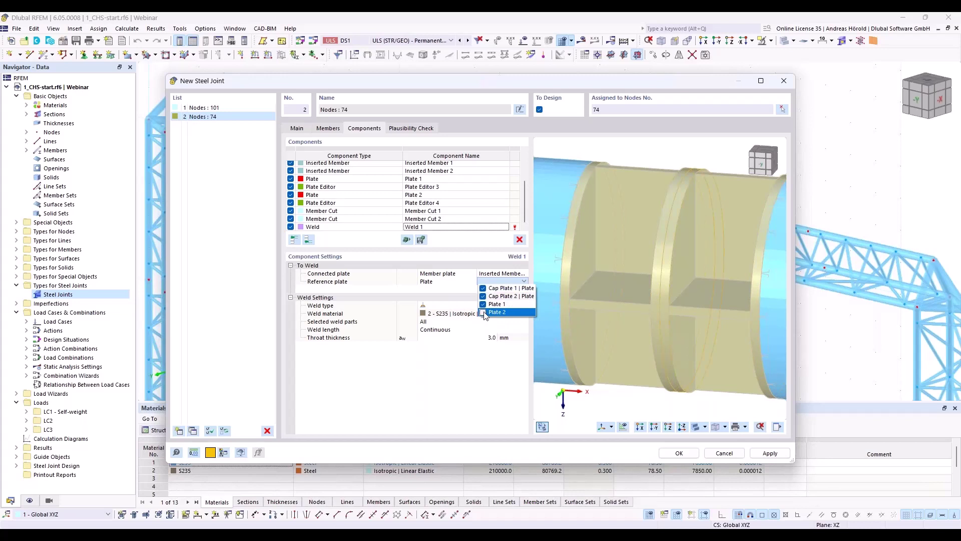
click(483, 312)
click(479, 364)
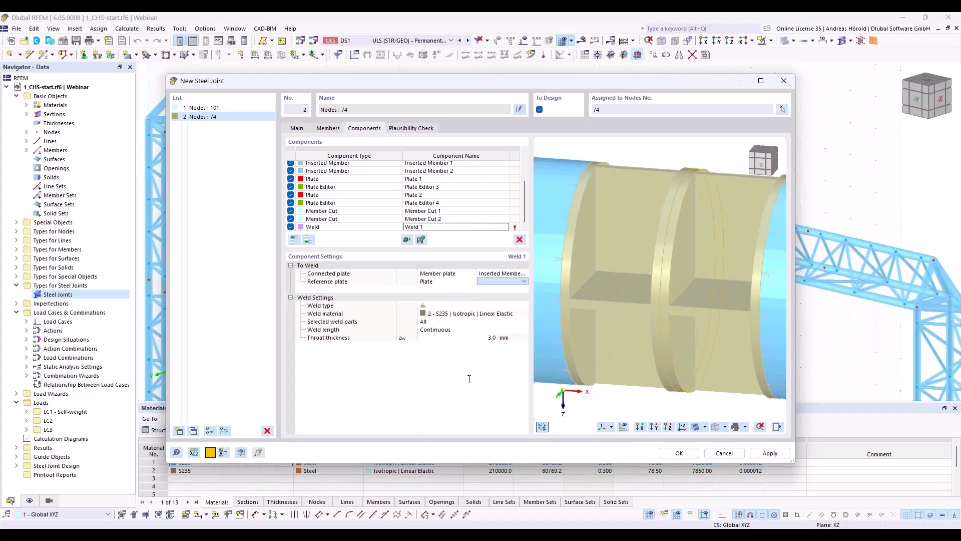
Keep a double fillet weld and raise the throat thickness to 5 mm
click(452, 303)
click(455, 304)
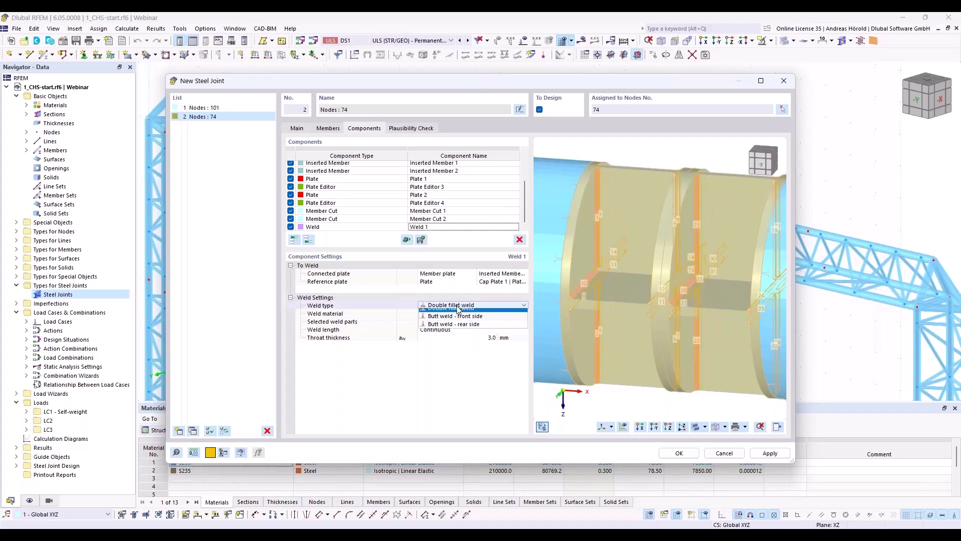
click(458, 307)
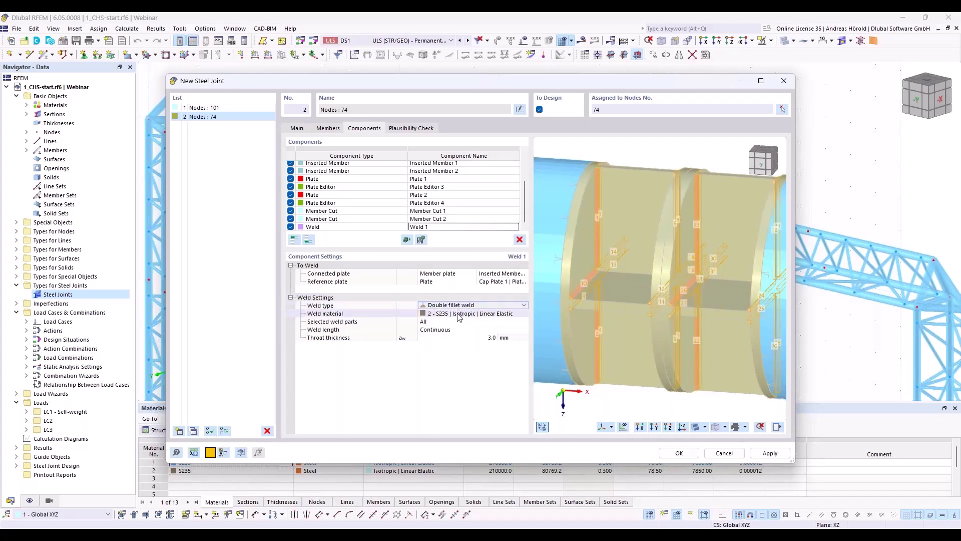
click(490, 340)
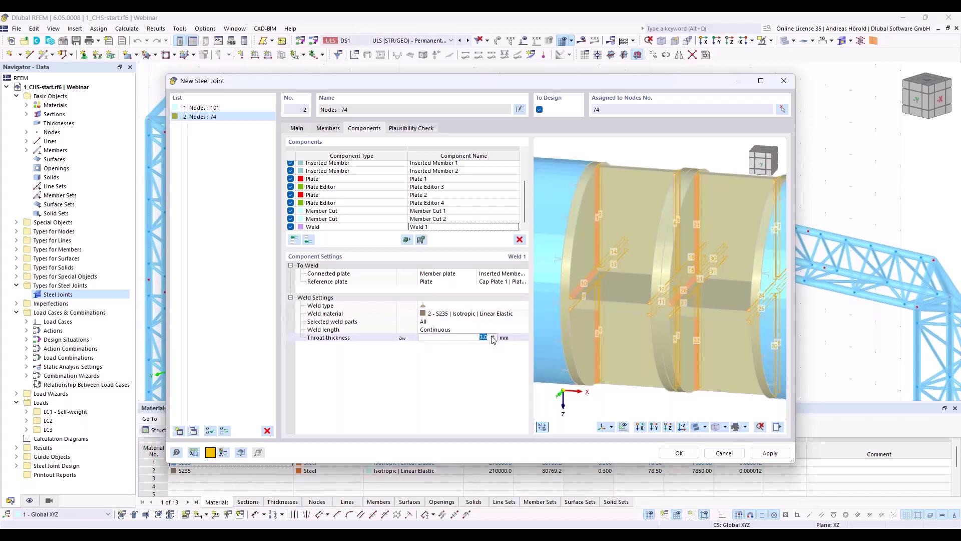
text(5)
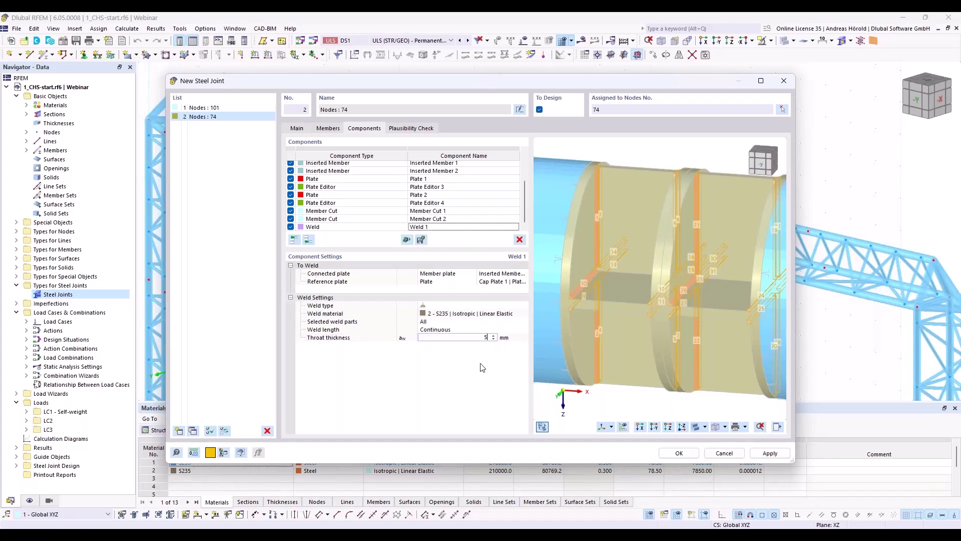
key(Return)
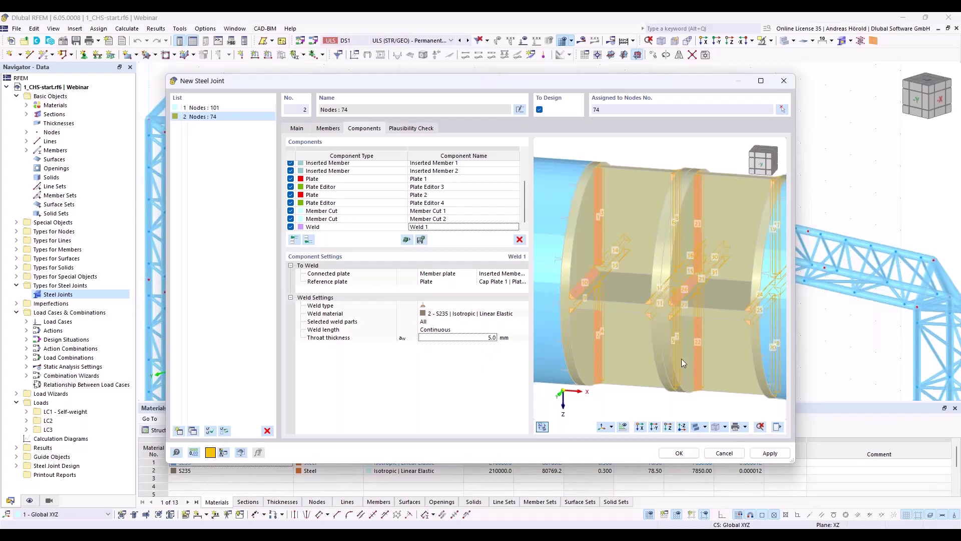
ctrl+middle_drag(681, 358, 640, 333)
scroll(704, 378, down, 2)
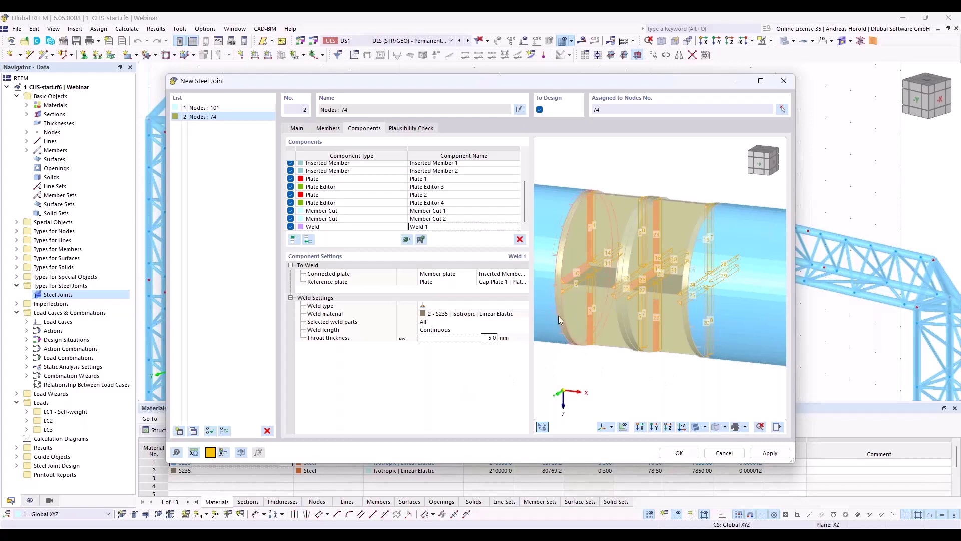
Add a Fasteners component with Plate 1 as the first connected part
click(308, 240)
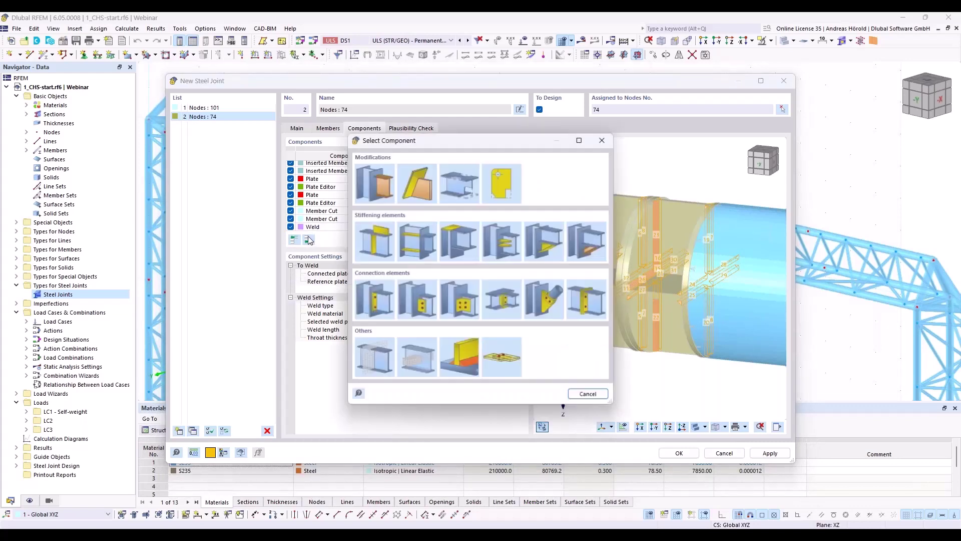
click(503, 357)
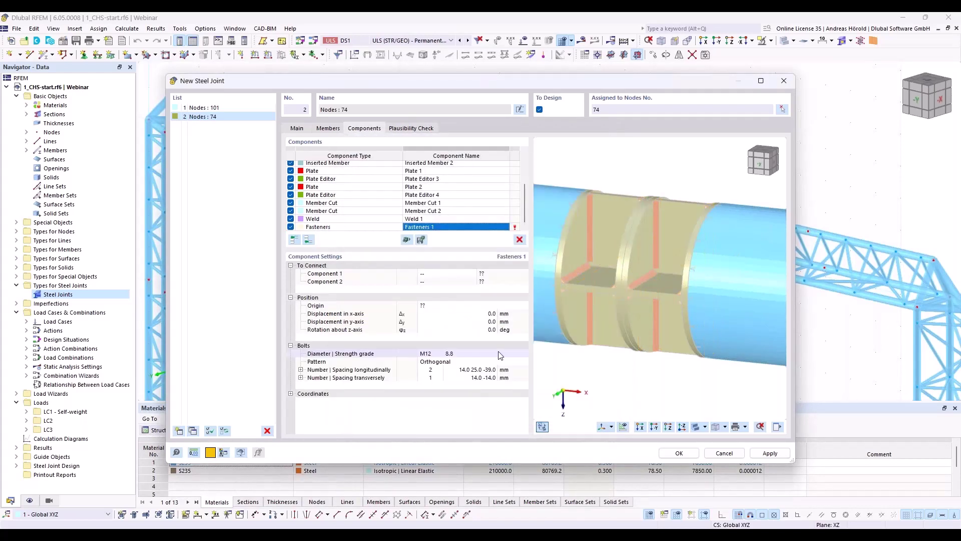
click(461, 274)
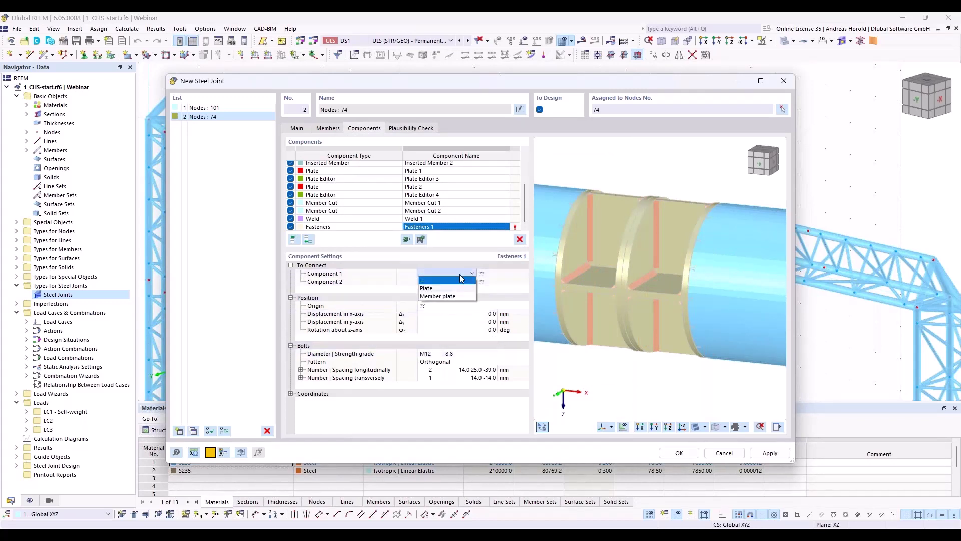
click(457, 288)
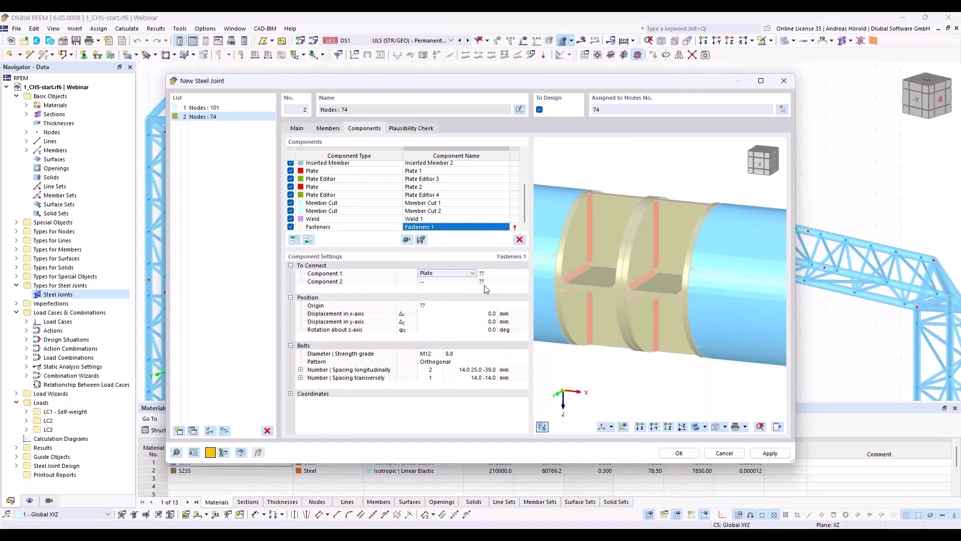
click(503, 274)
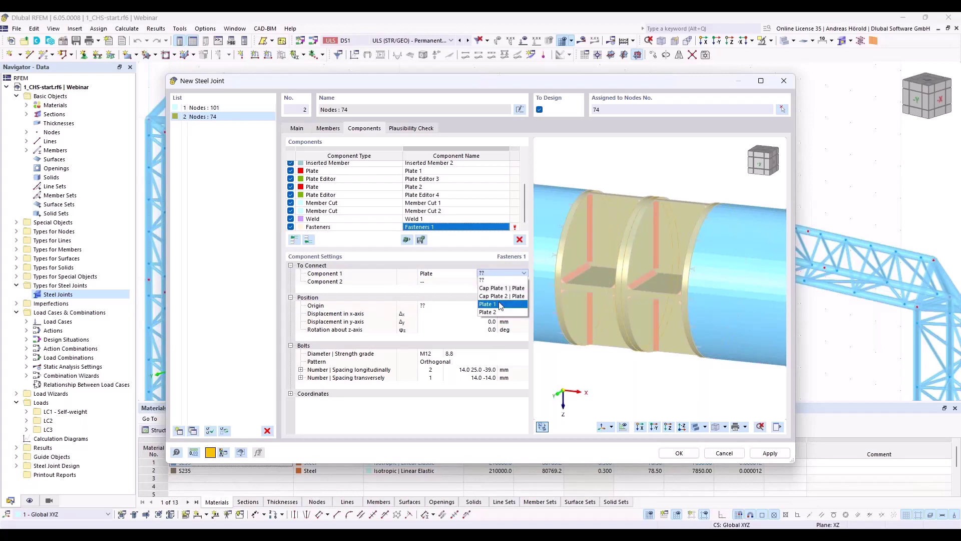
click(501, 304)
click(448, 281)
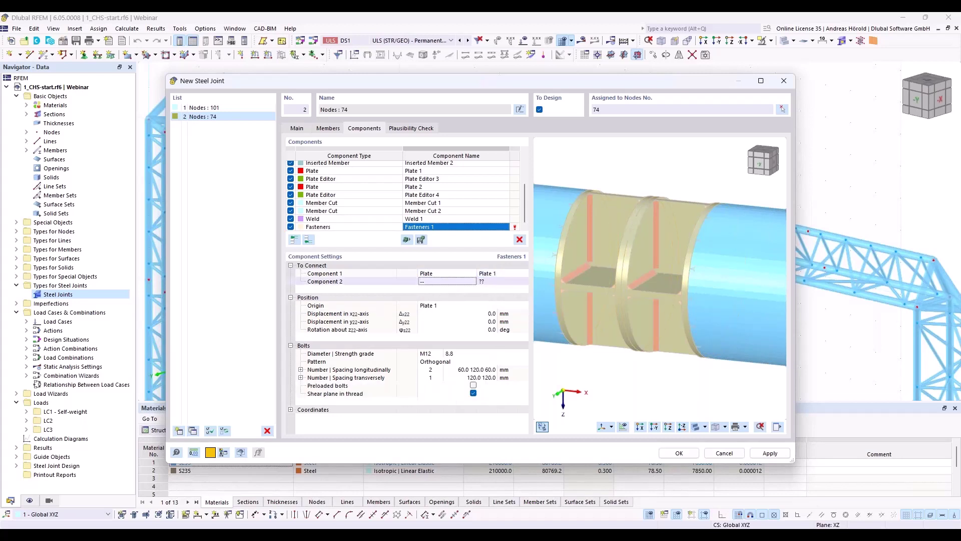
Set the second connected part to Plate 2
click(451, 281)
click(479, 286)
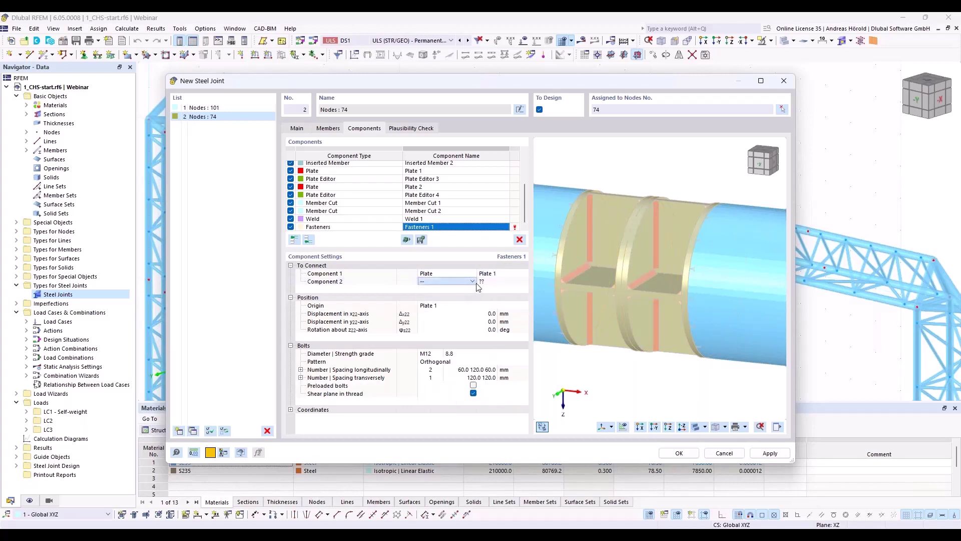
click(493, 283)
click(497, 283)
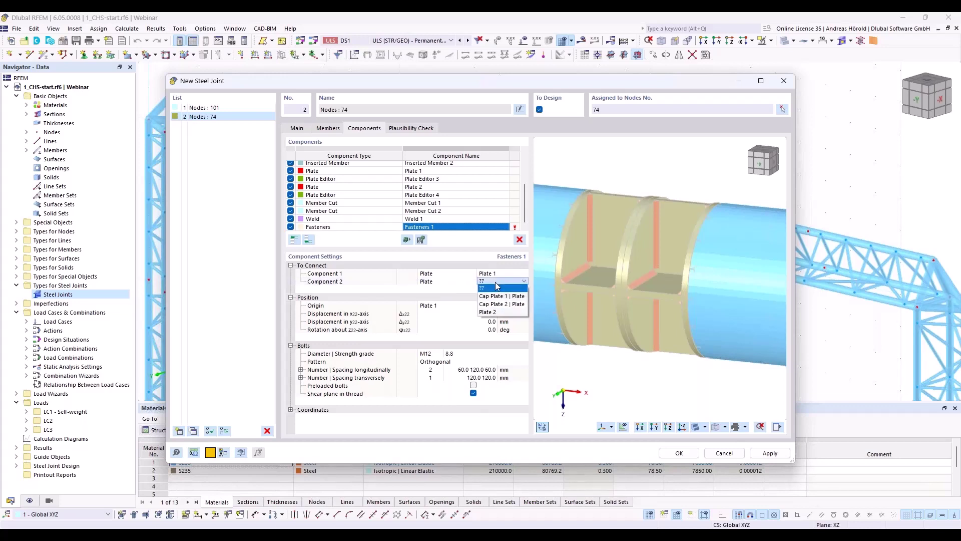
click(498, 312)
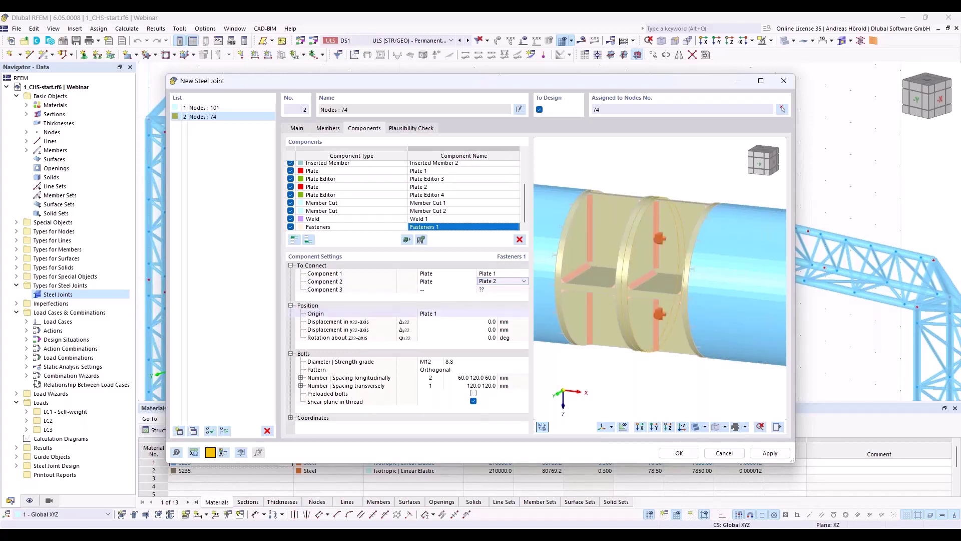
Switch the bolts to M14, two transversely, and turn off shear plane in thread
click(434, 363)
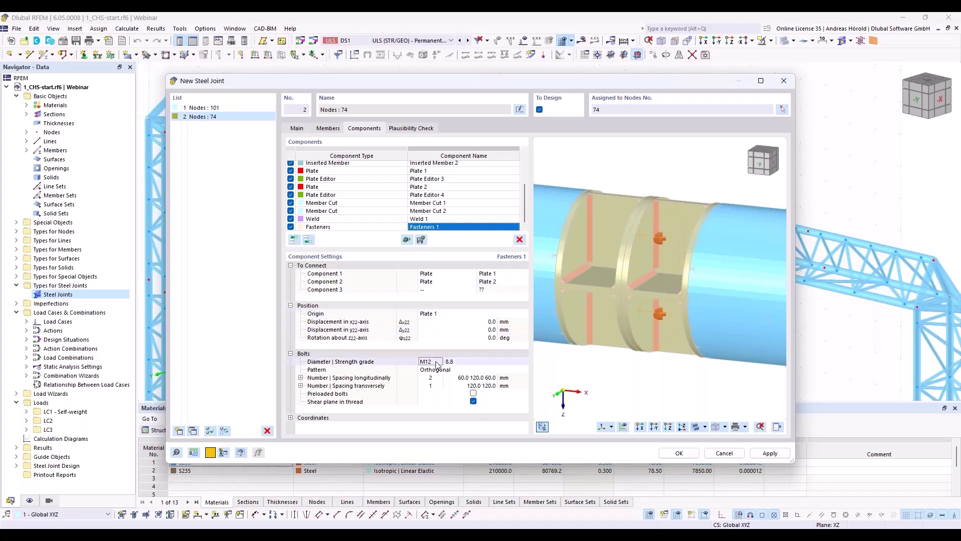
click(439, 362)
click(433, 381)
key(Down)
click(439, 387)
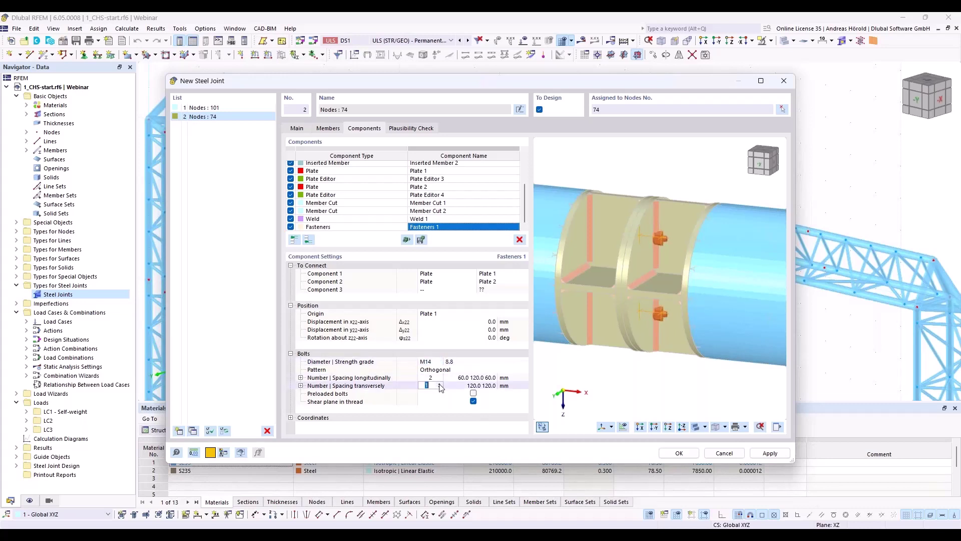
text(2)
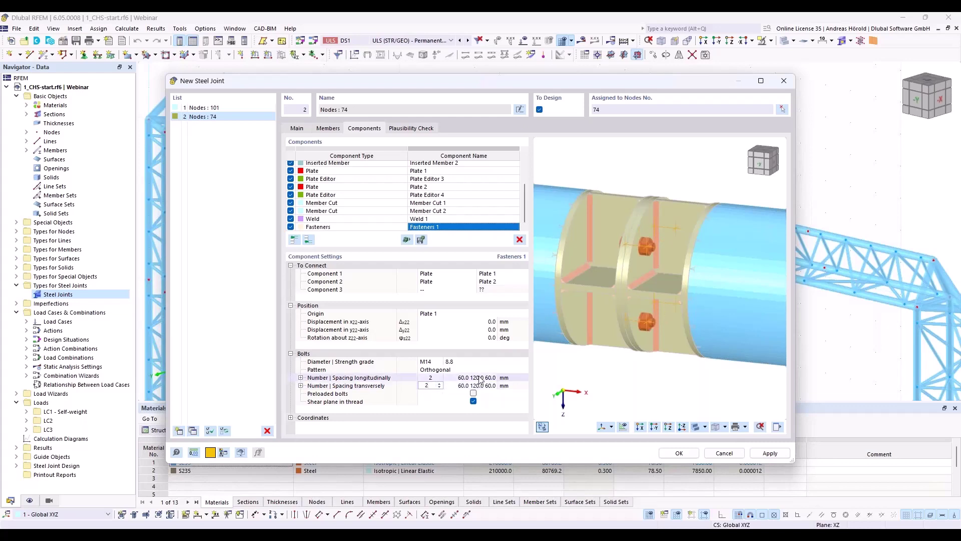
ctrl+middle_drag(604, 368, 581, 372)
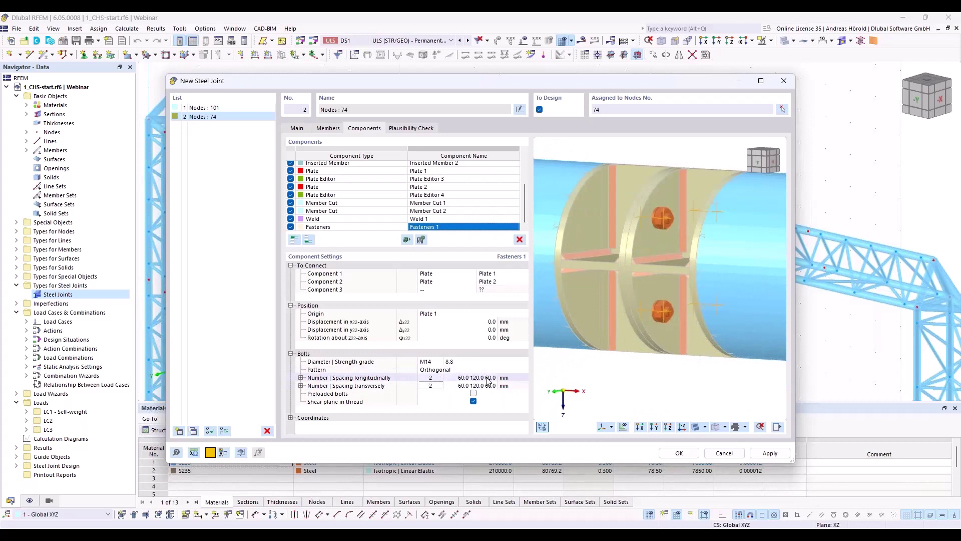
click(473, 401)
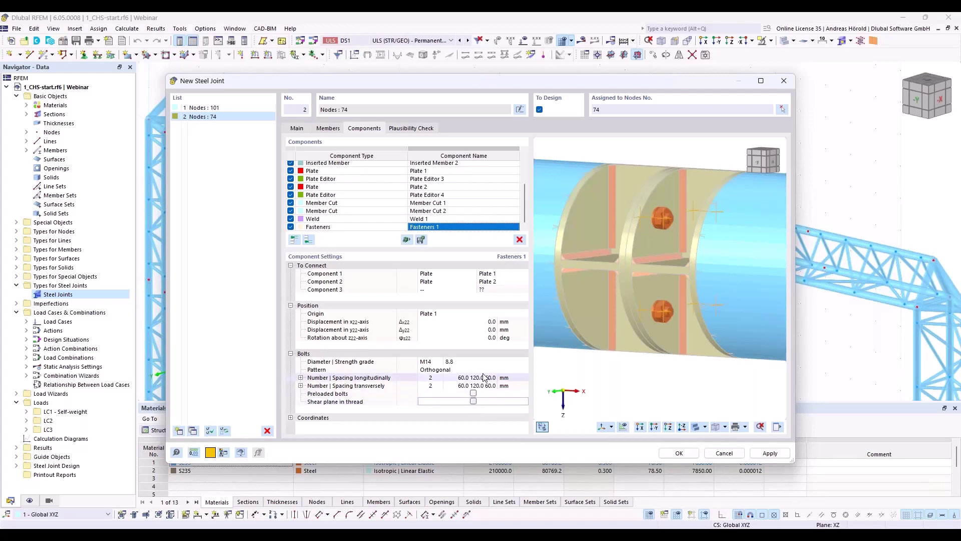
scroll(578, 295, down, 4)
middle_drag(601, 319, 683, 344)
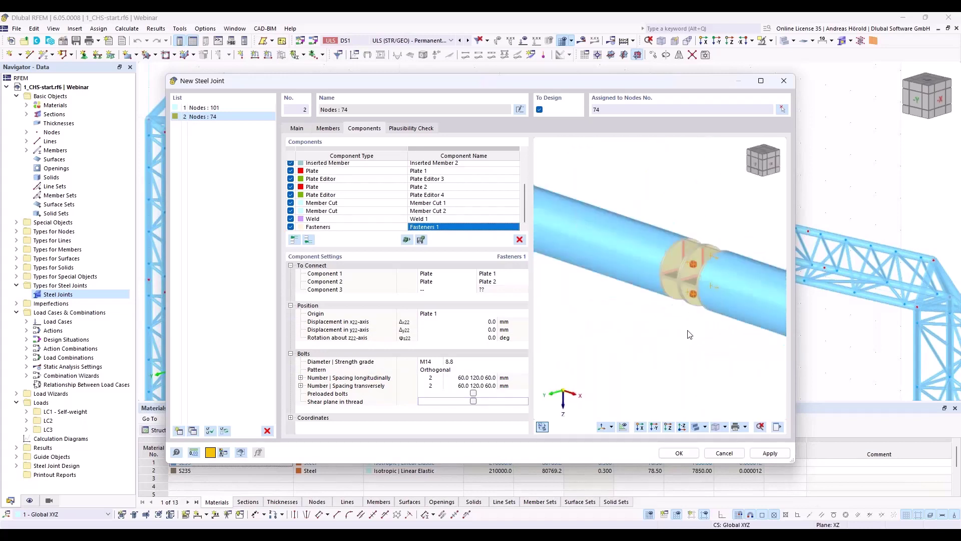
scroll(683, 344, up, 6)
scroll(658, 345, down, 6)
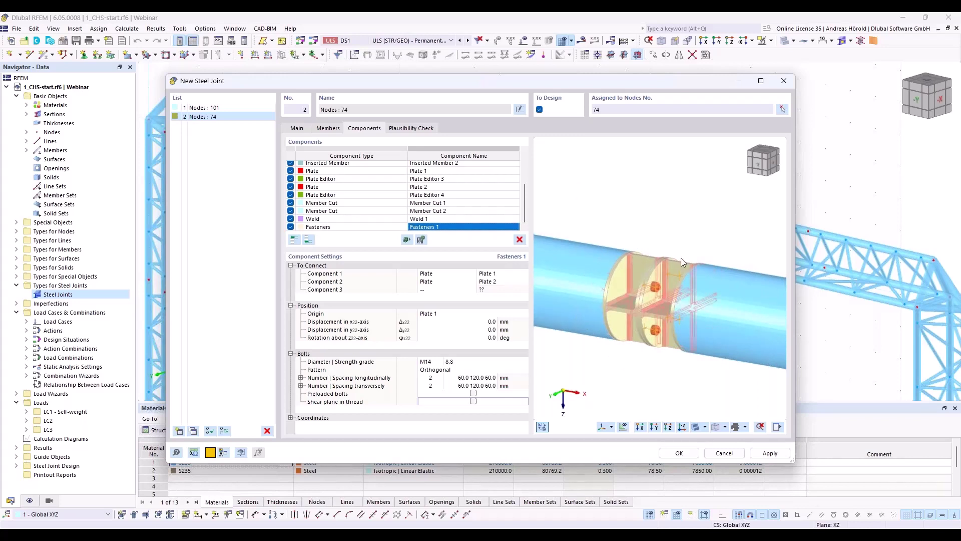
scroll(621, 290, down, 1)
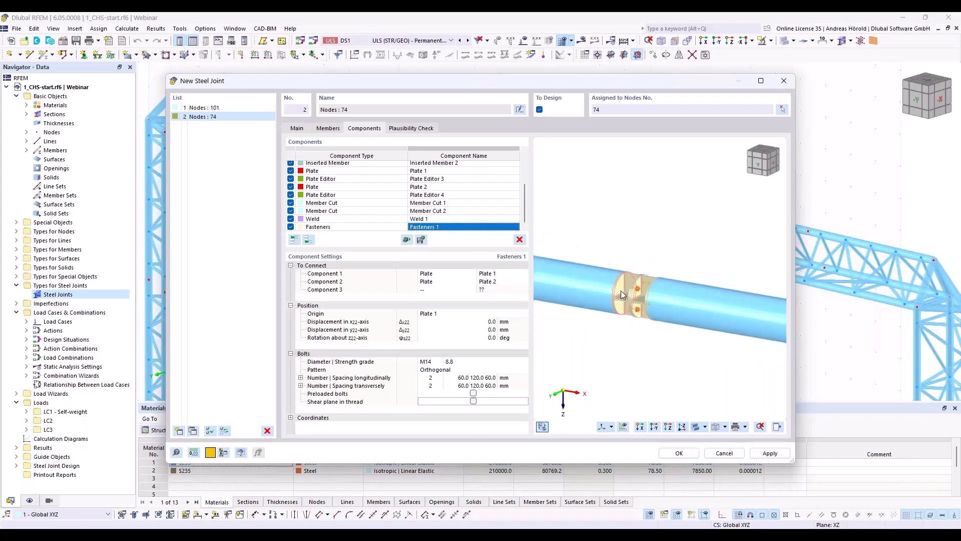
ctrl+middle_drag(621, 290, 613, 340)
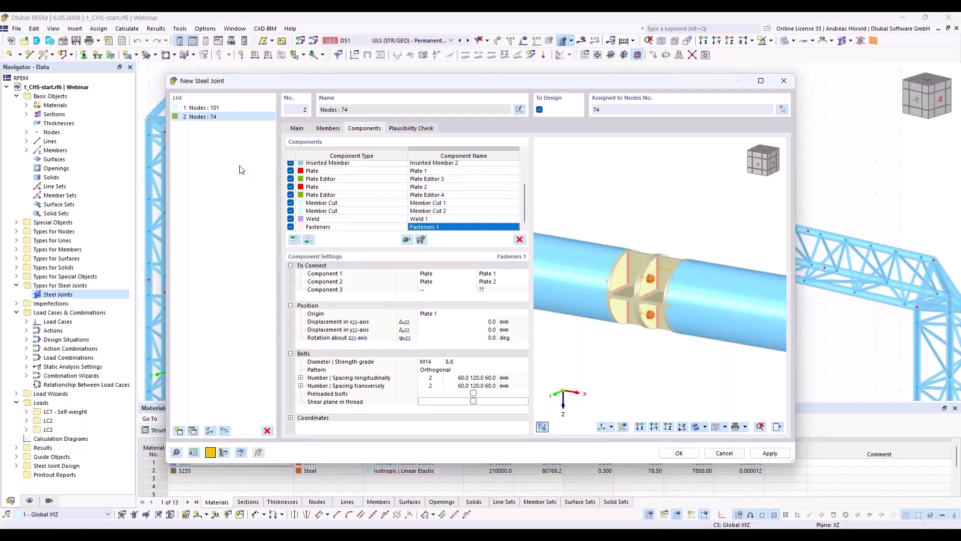
Duplicate the node 101 flange joint to create joint 3
click(202, 108)
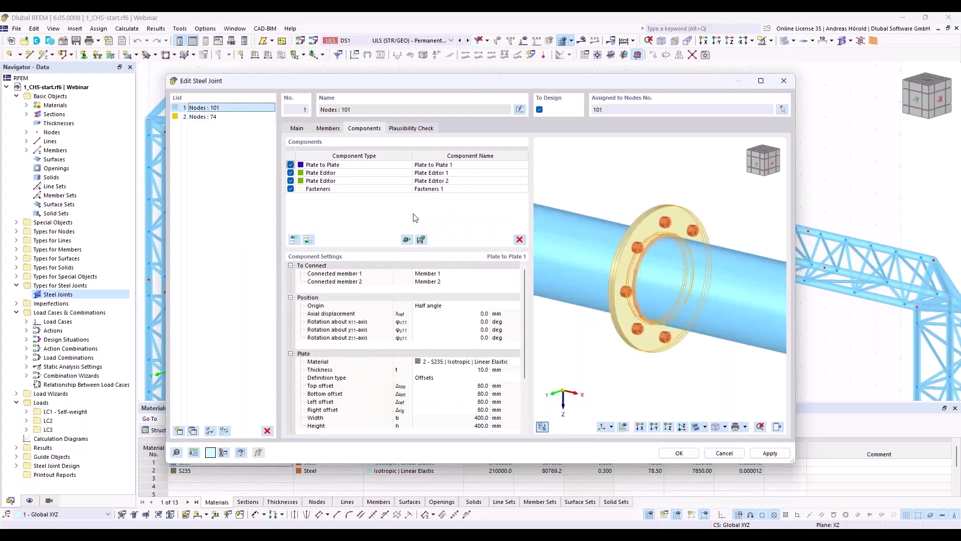
click(193, 431)
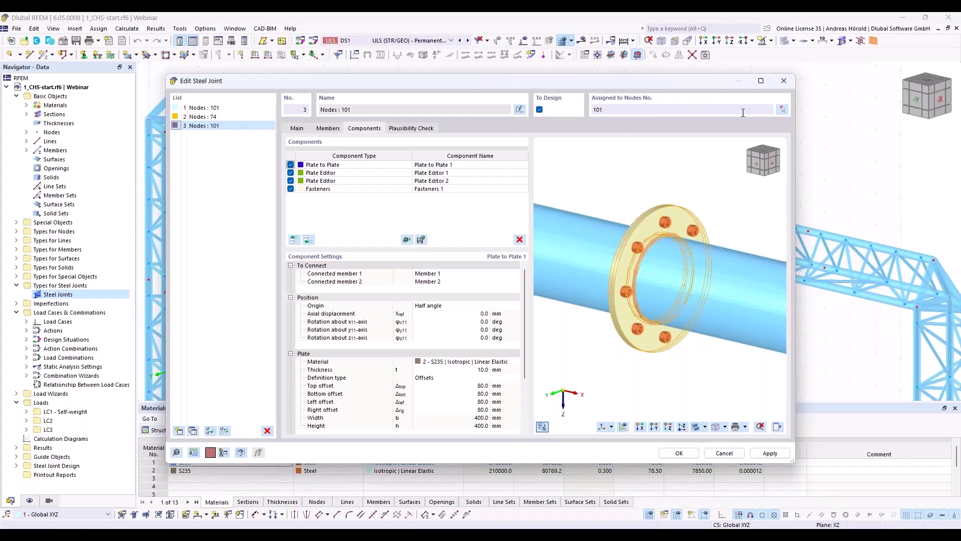
Reassign joint 3 from node 101 to node 102 only
click(782, 110)
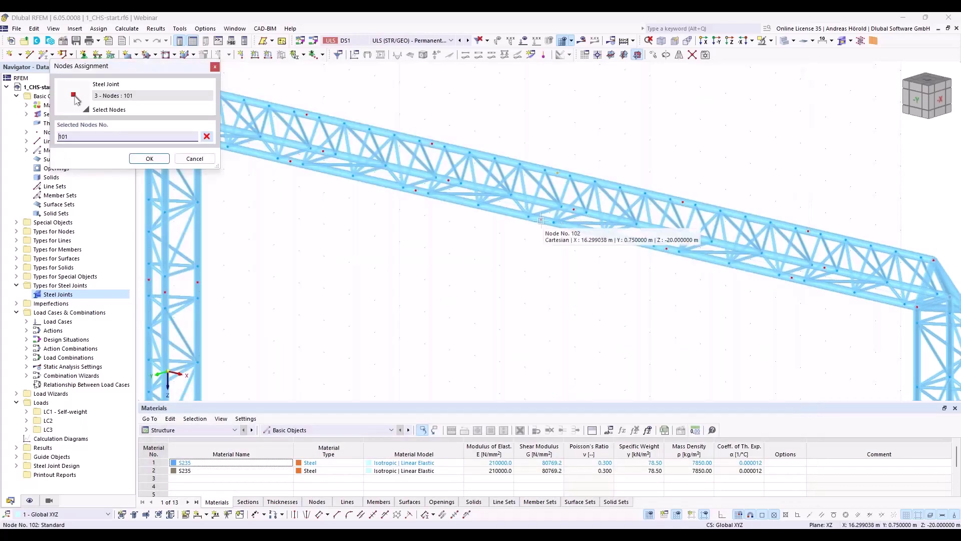
click(542, 220)
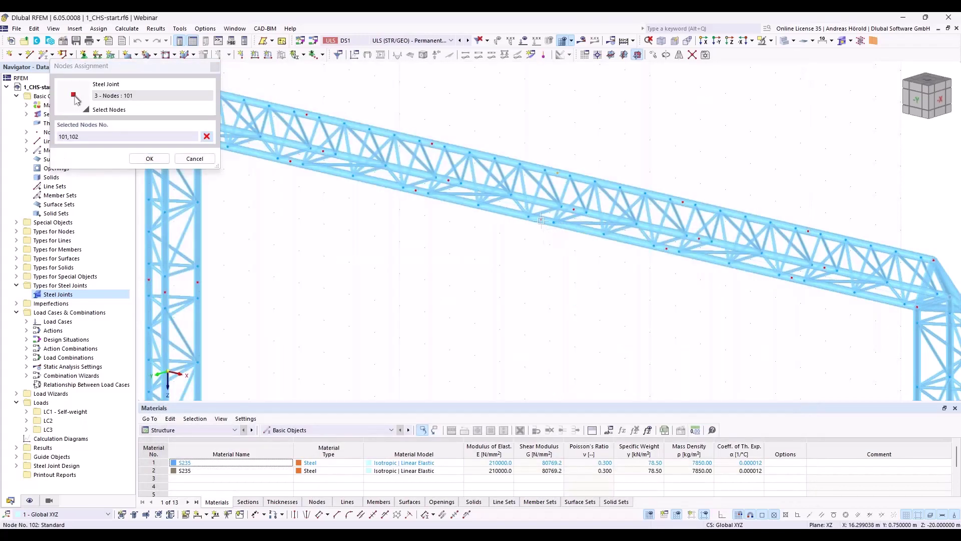
double_click(63, 137)
key(Delete)
key(Delete)
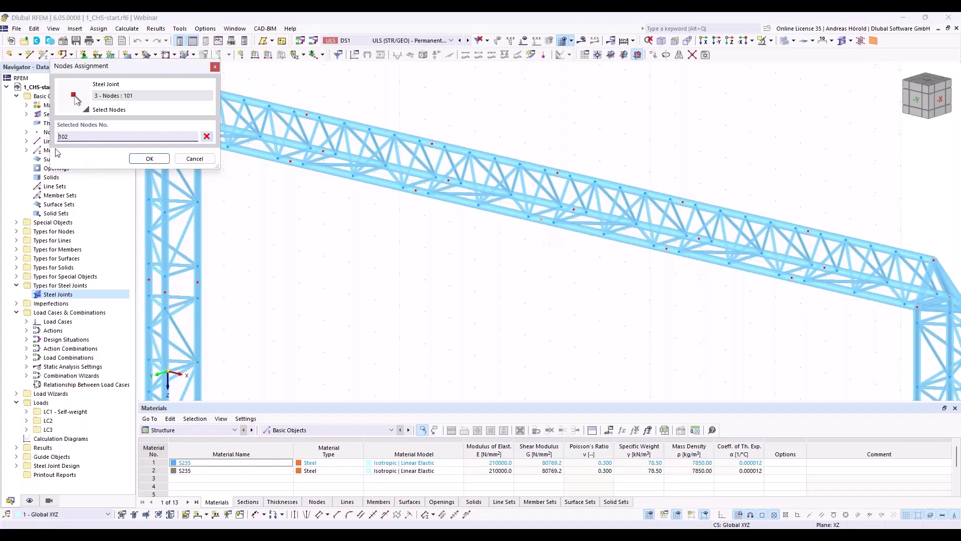
click(149, 159)
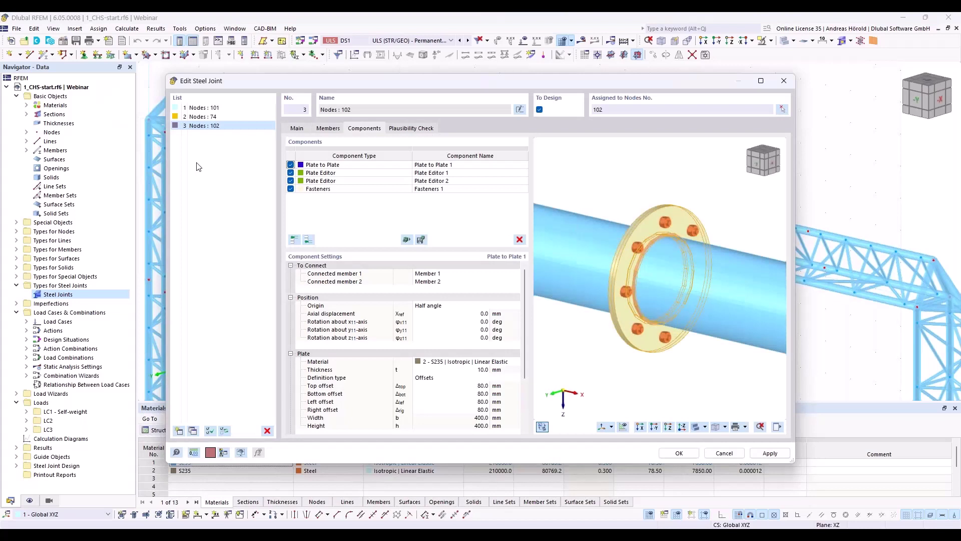
Set the Plate to Plate top, bottom, left and right offsets to 100 mm each, giving a 440 × 440 mm plate
click(356, 165)
scroll(521, 349, down, 1)
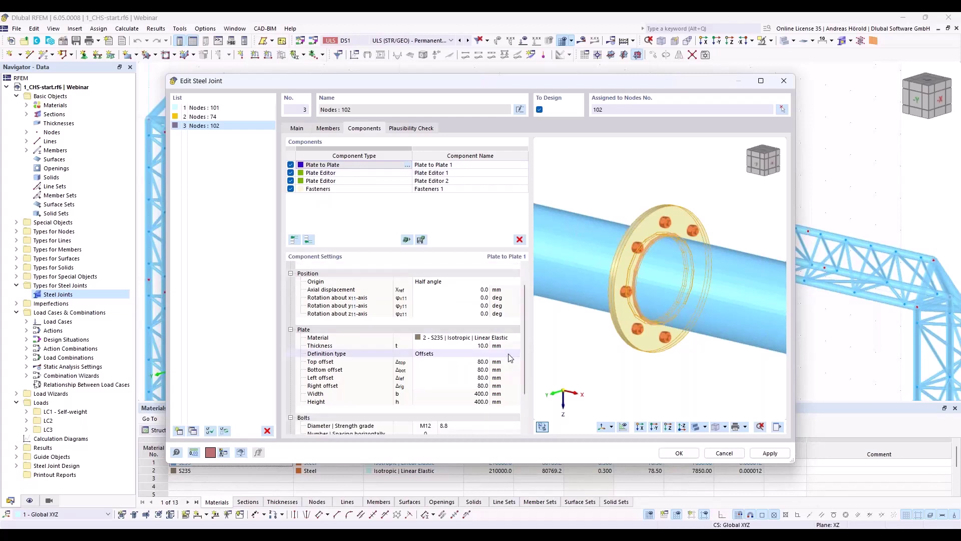
click(473, 361)
text(100)
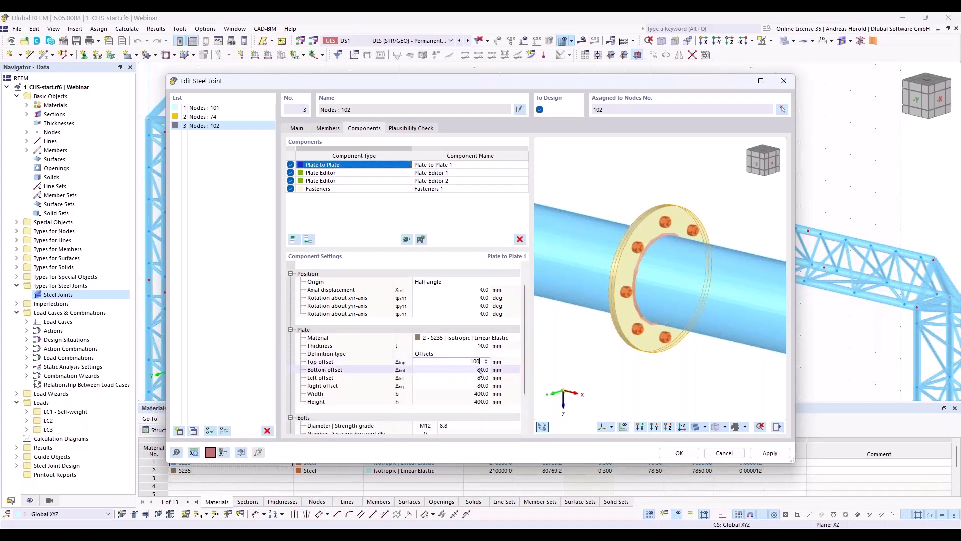
click(478, 370)
text(100)
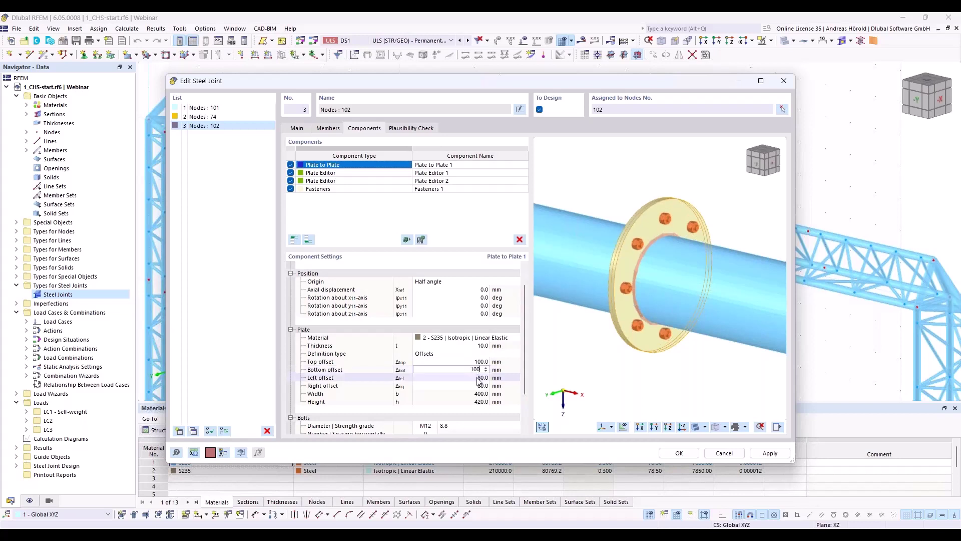
click(478, 378)
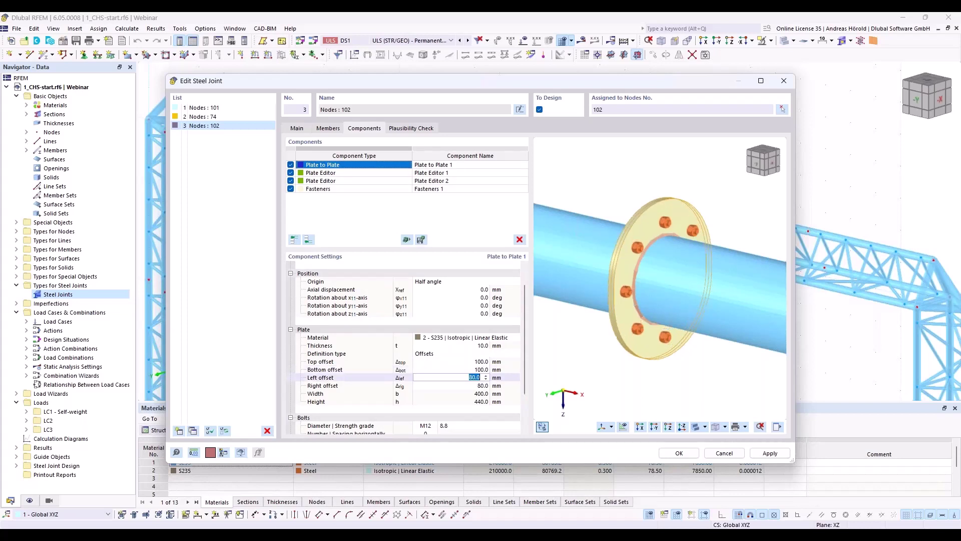
text(100)
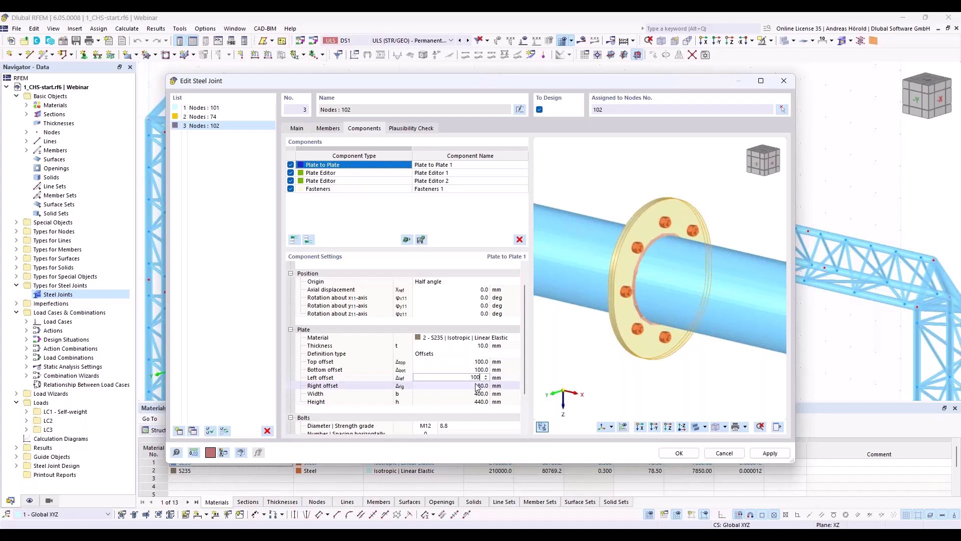
click(477, 385)
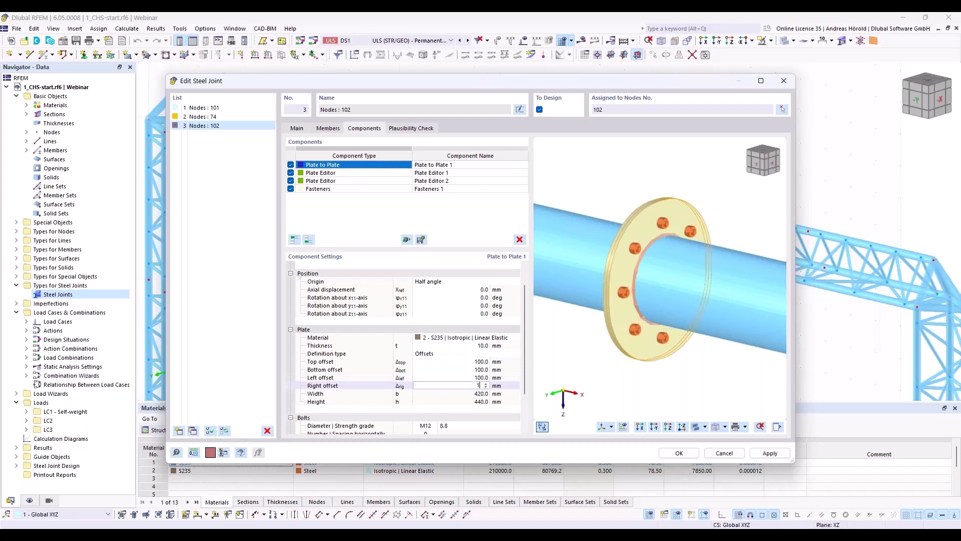
text(100)
key(BackSpace)
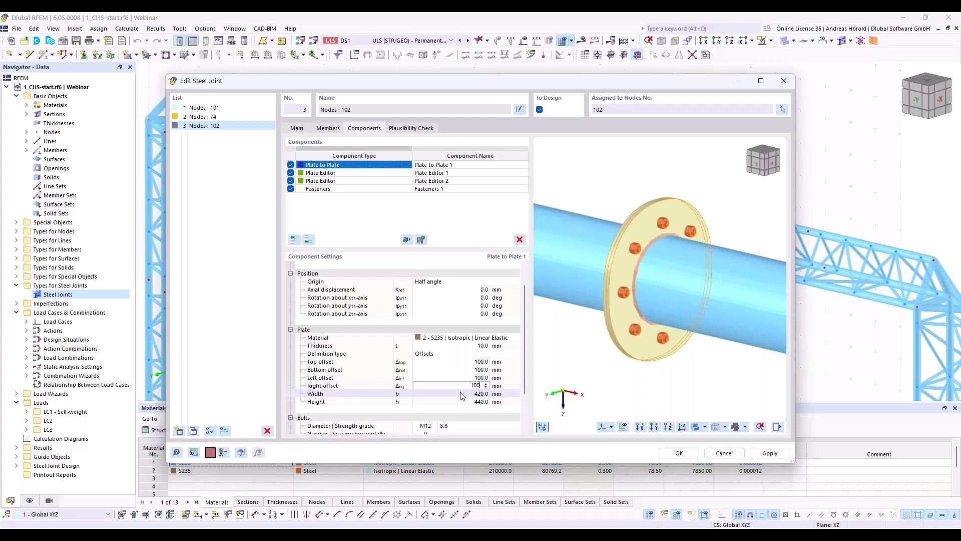
click(461, 396)
click(469, 400)
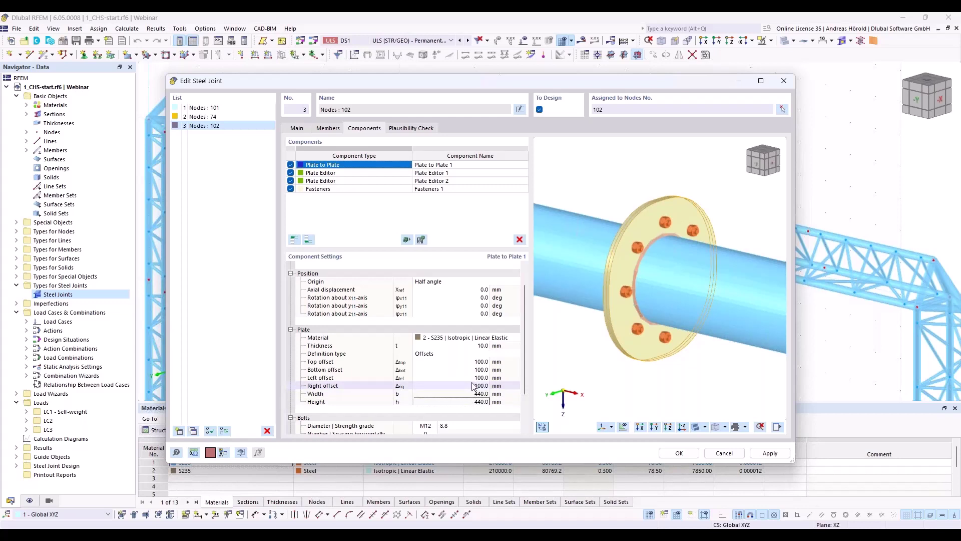
Round Plate Editor 1's corners with a 220 mm radius
click(352, 173)
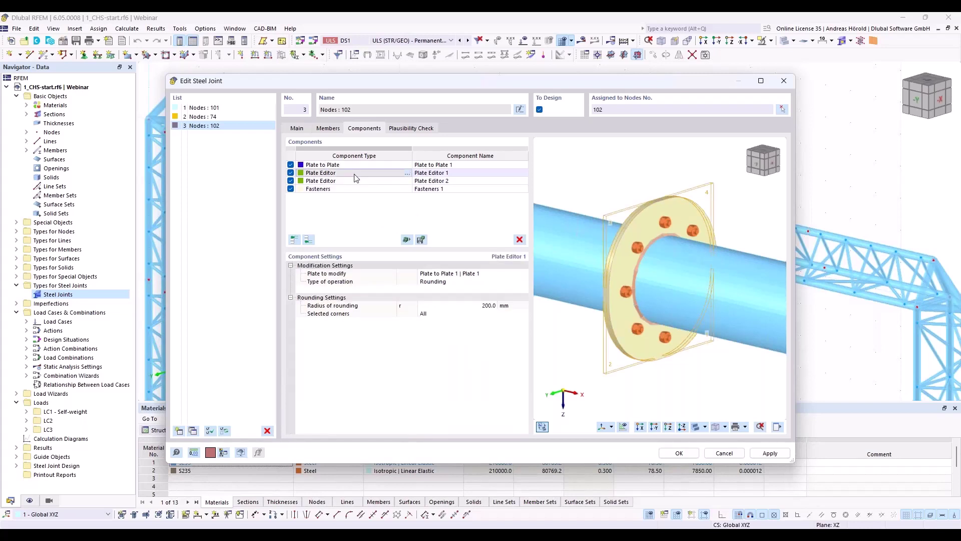
click(487, 305)
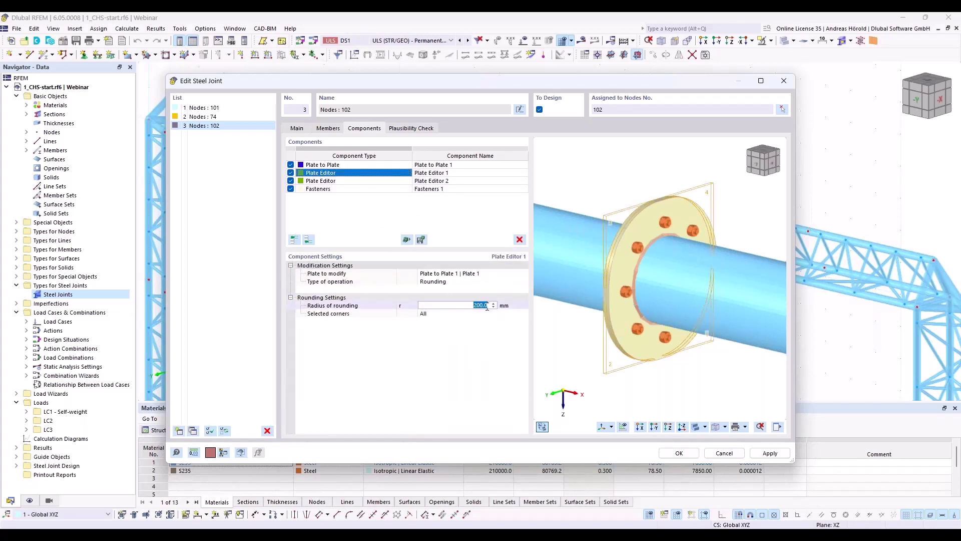
text(220)
key(Tab)
Give Plate Editor 2 the same 220 mm rounding radius
click(425, 181)
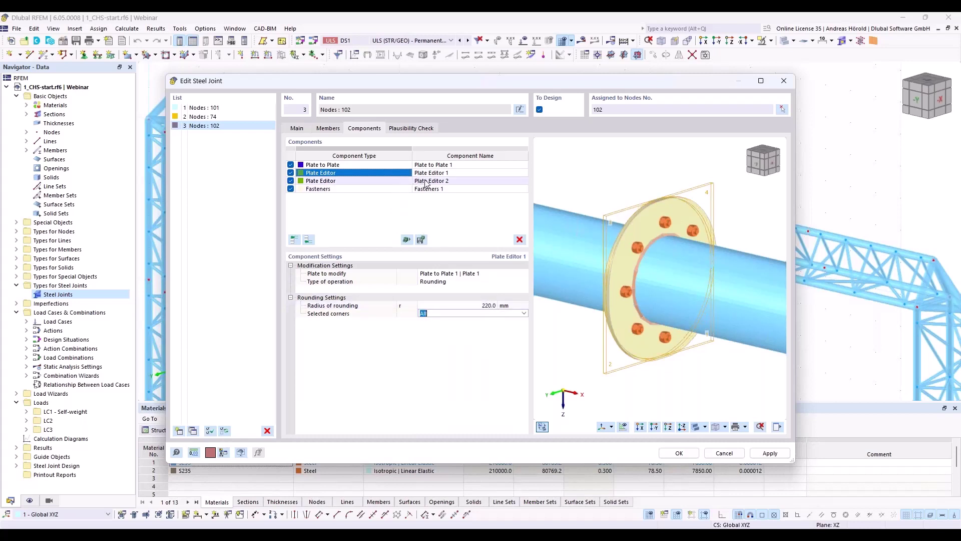
click(426, 181)
click(487, 306)
text(2)
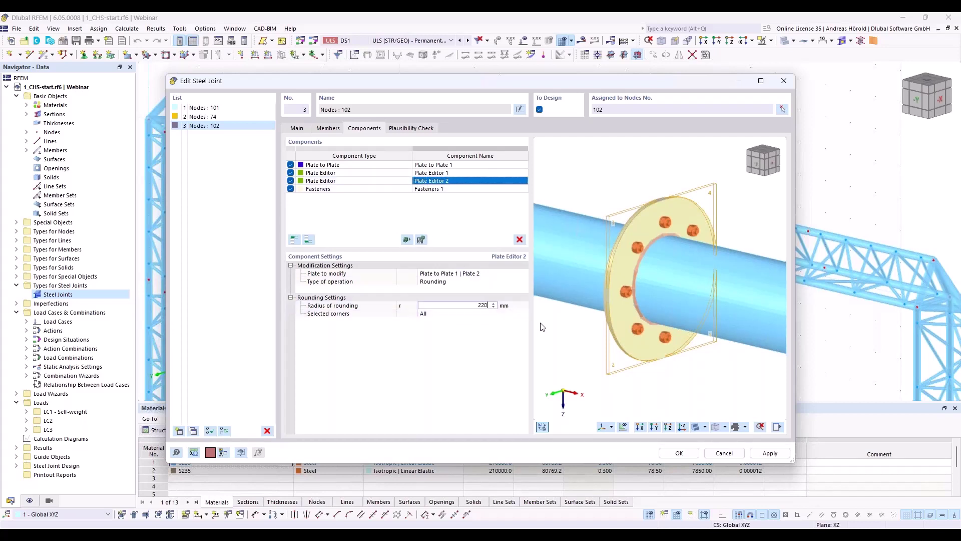
key(Tab)
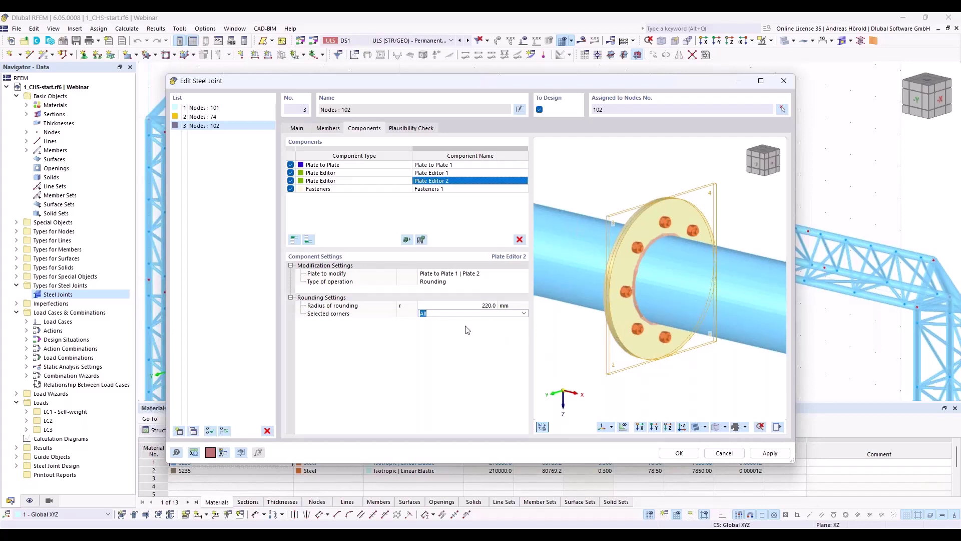
Show the Fasteners settings and orbit, pan and zoom the preview to inspect the eight M16 bolts
click(375, 189)
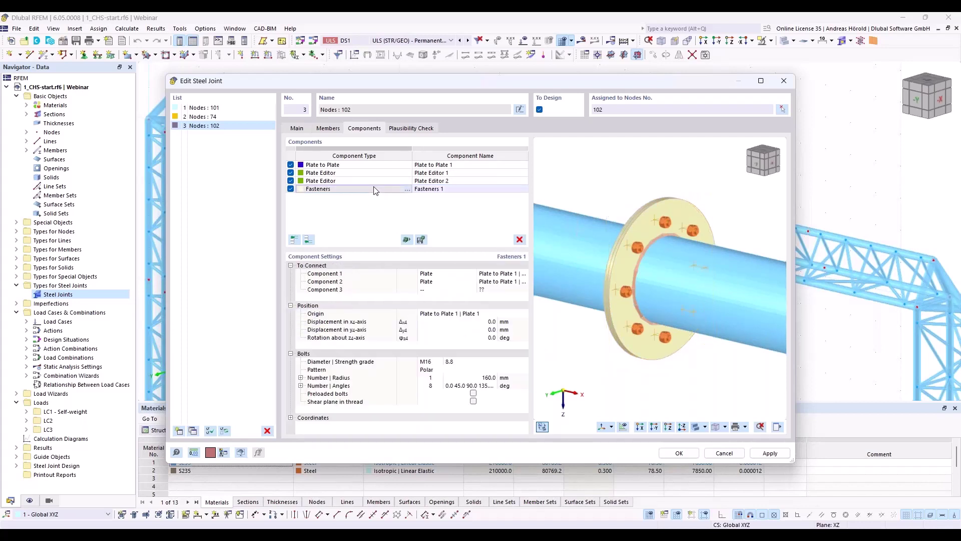
ctrl+middle_drag(754, 363, 710, 357)
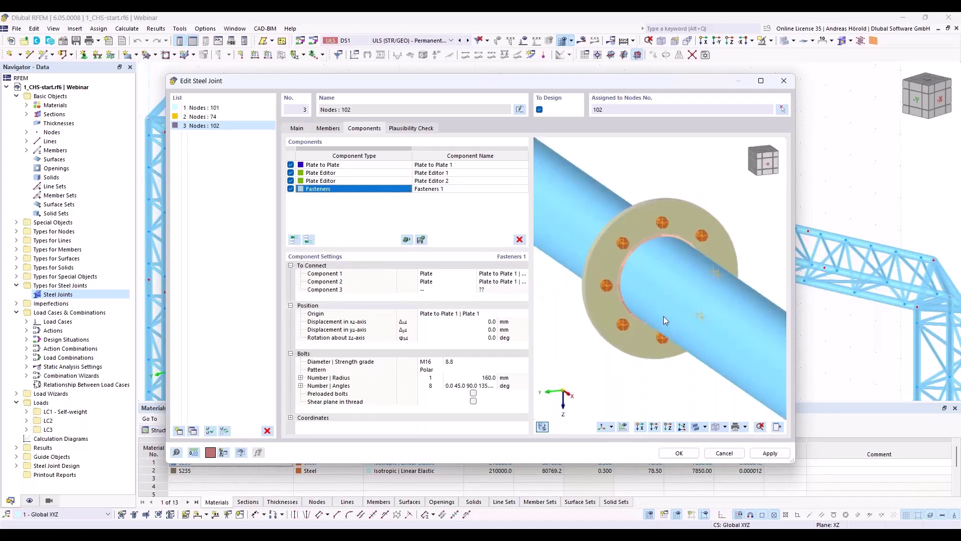
scroll(657, 236, up, 3)
middle_drag(662, 183, 674, 288)
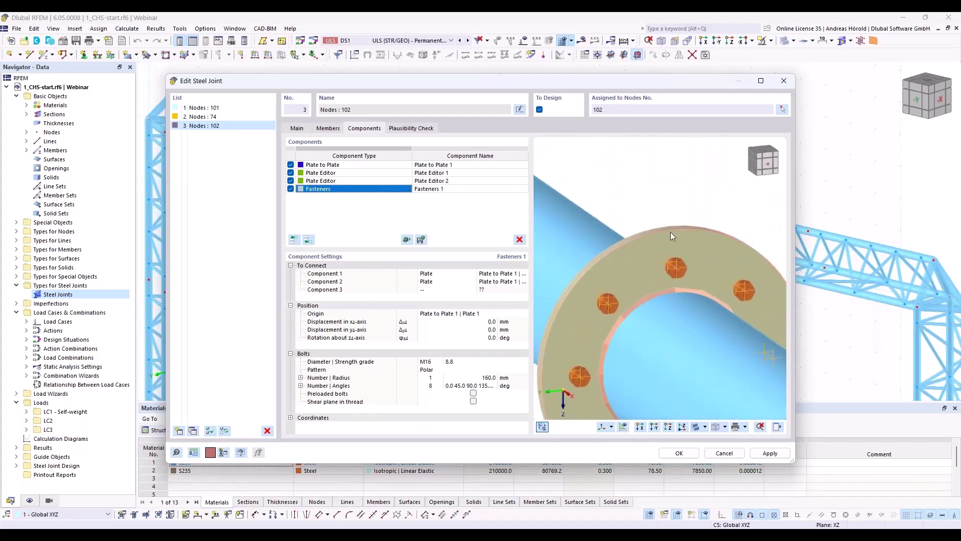
scroll(677, 281, down, 2)
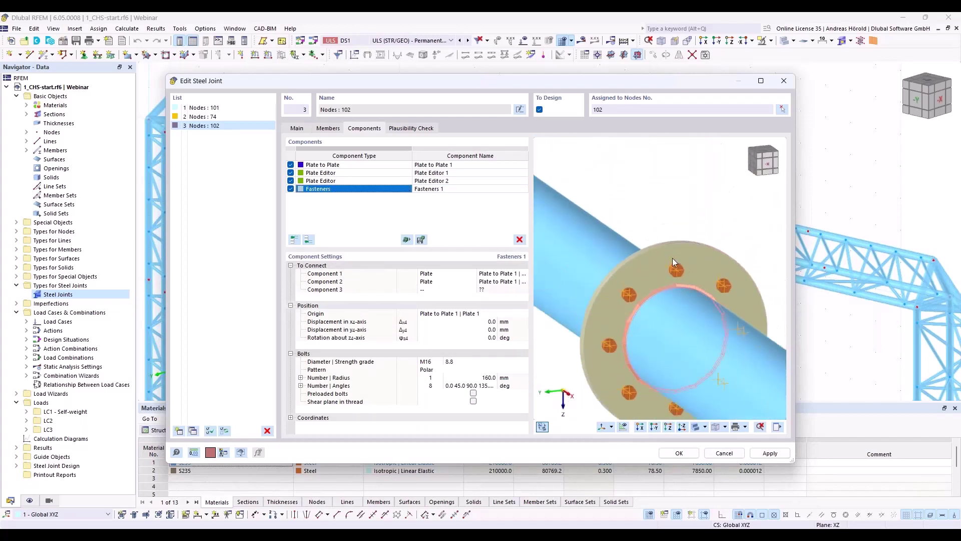
scroll(674, 260, down, 1)
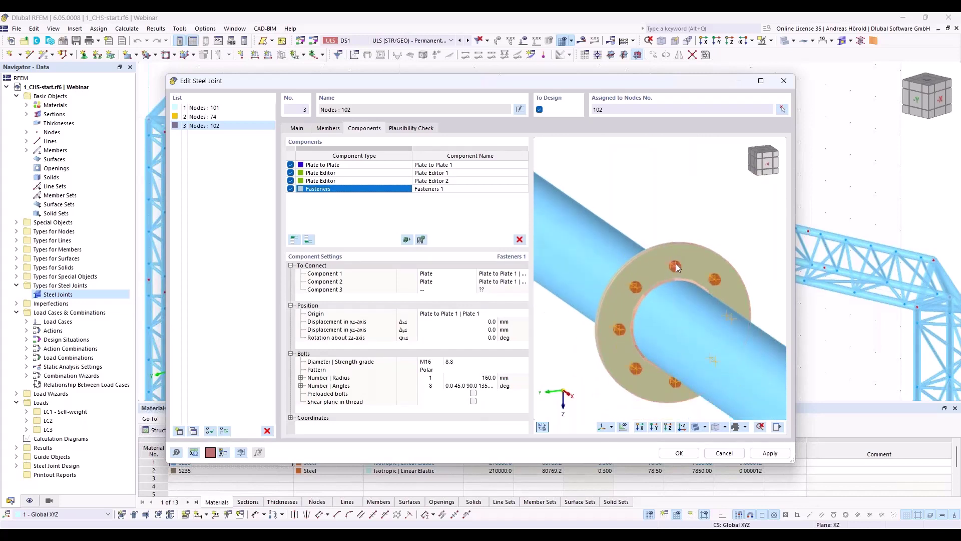
ctrl+middle_drag(677, 269, 710, 263)
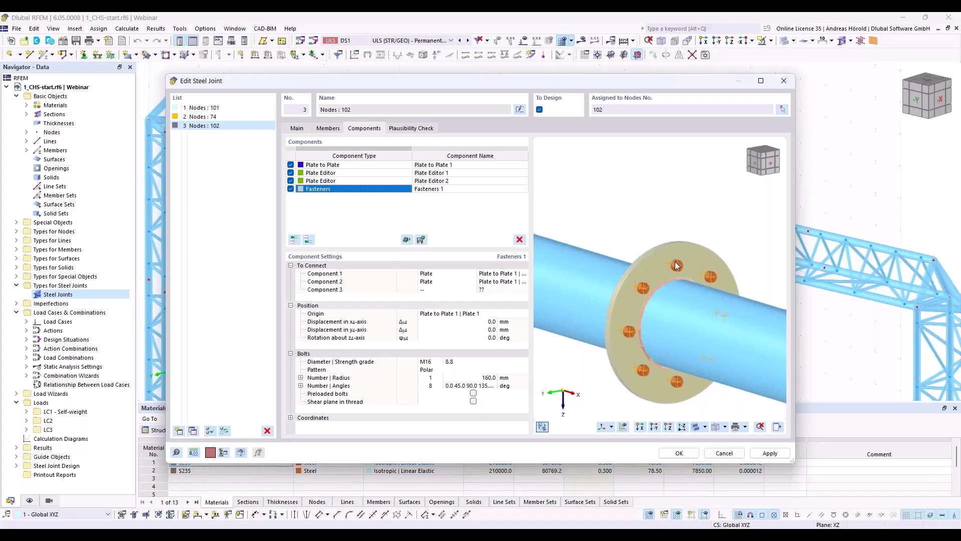
scroll(660, 284, down, 1)
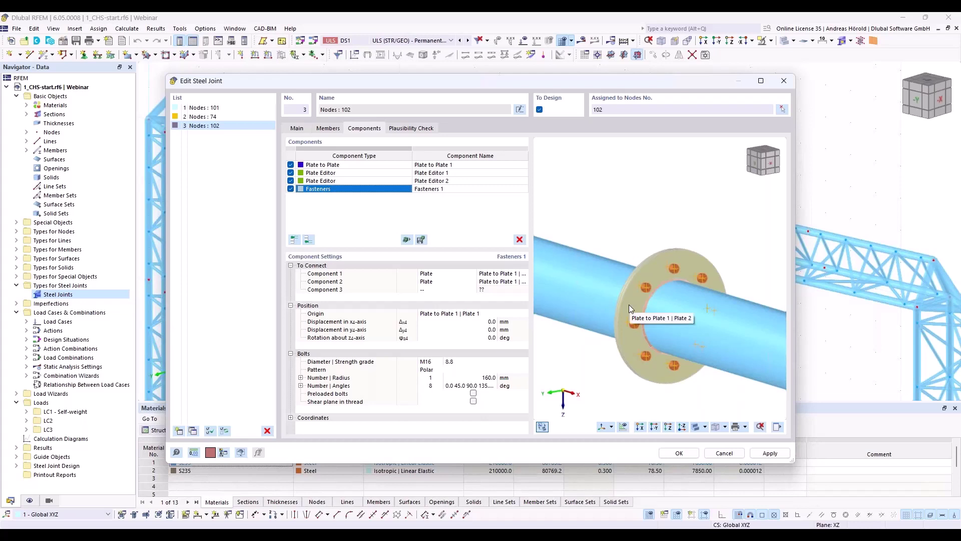
Rotate the polar bolt pattern 22.5° and enlarge its bolt circle radius to 170 mm
click(485, 338)
text(2)
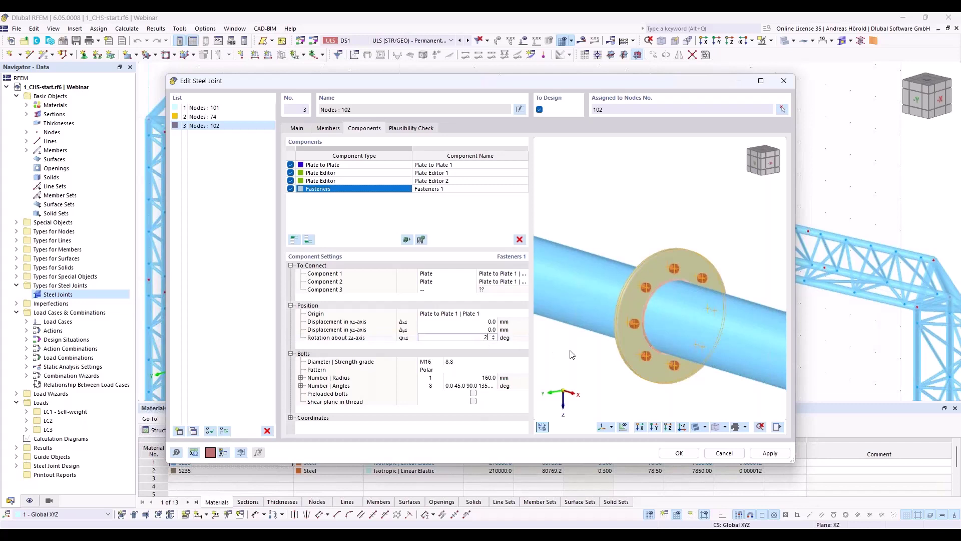
text(2,5)
key(Tab)
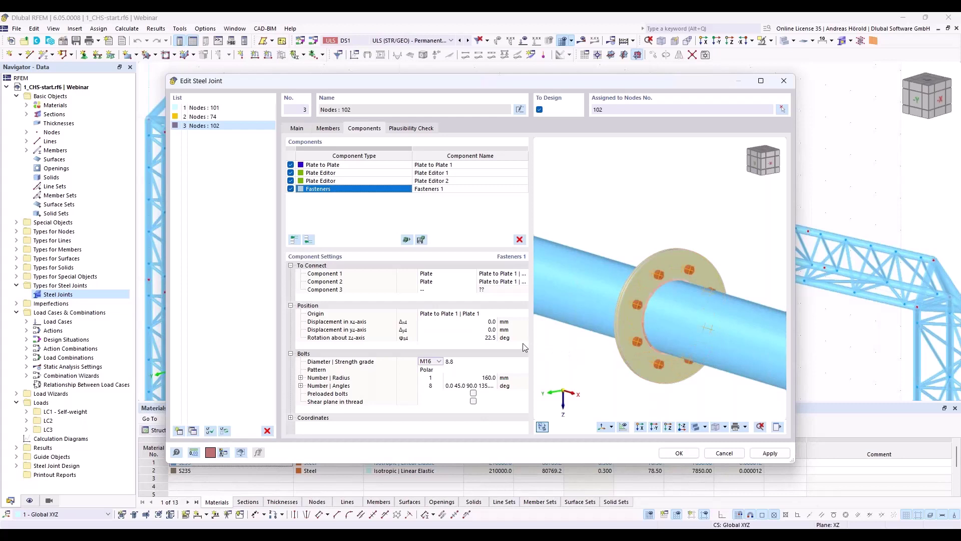
click(482, 378)
text(1700)
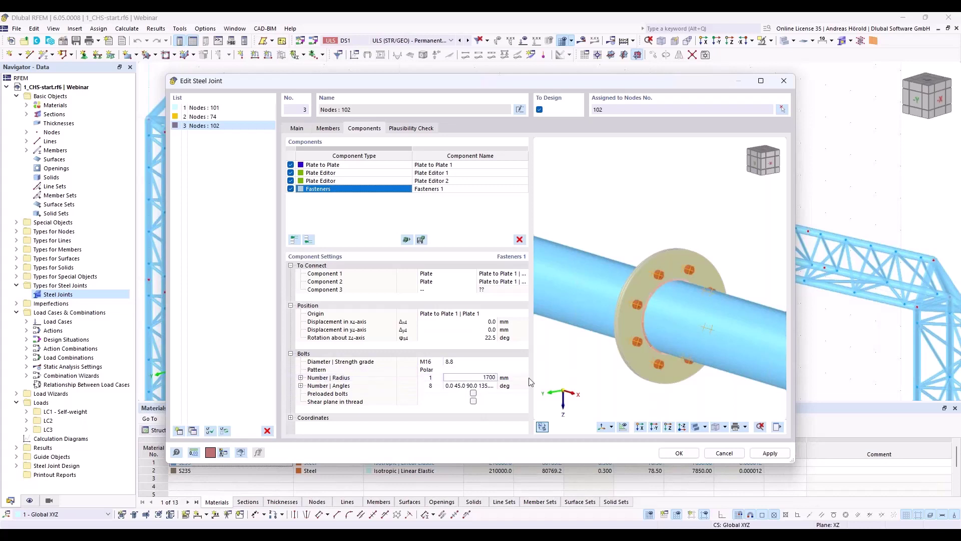
key(BackSpace)
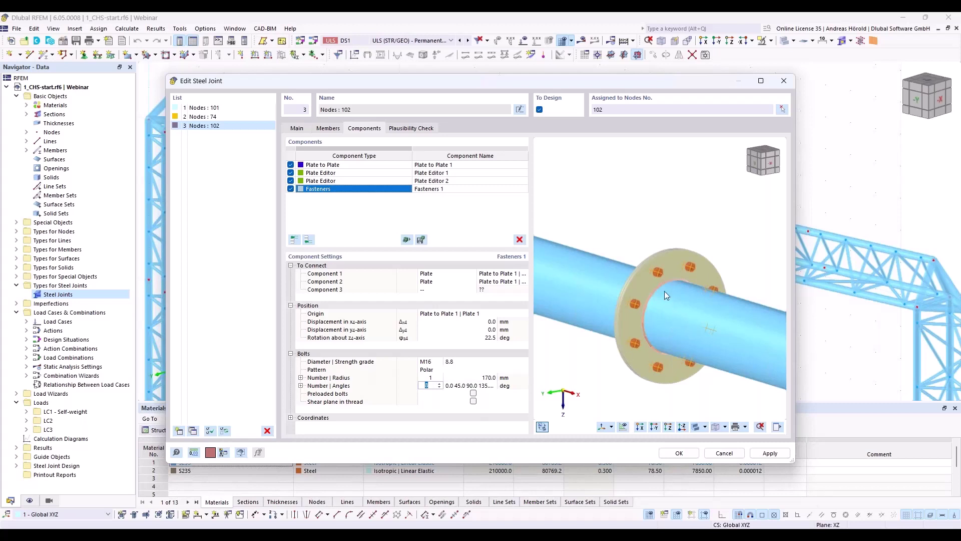
mouse_move(665, 291)
ctrl+middle_down()
mouse_move(647, 288)
mouse_move(655, 281)
ctrl+middle_up()
scroll(656, 266, up, 3)
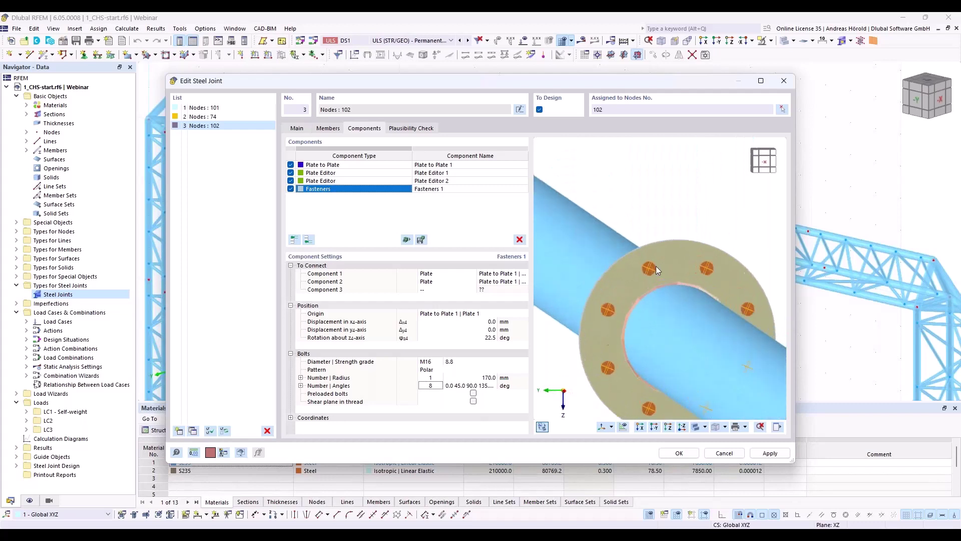
scroll(646, 270, down, 2)
scroll(623, 281, down, 2)
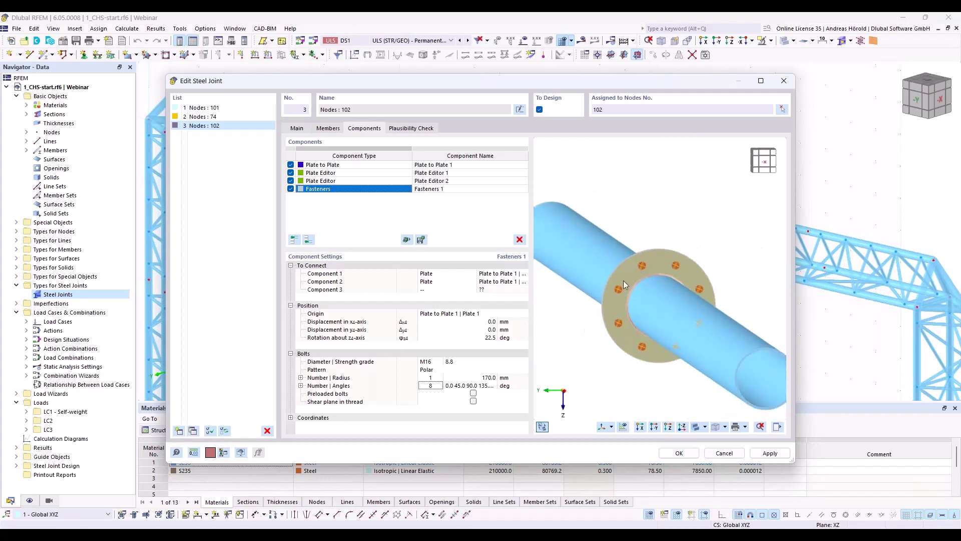
ctrl+middle_drag(600, 335, 656, 335)
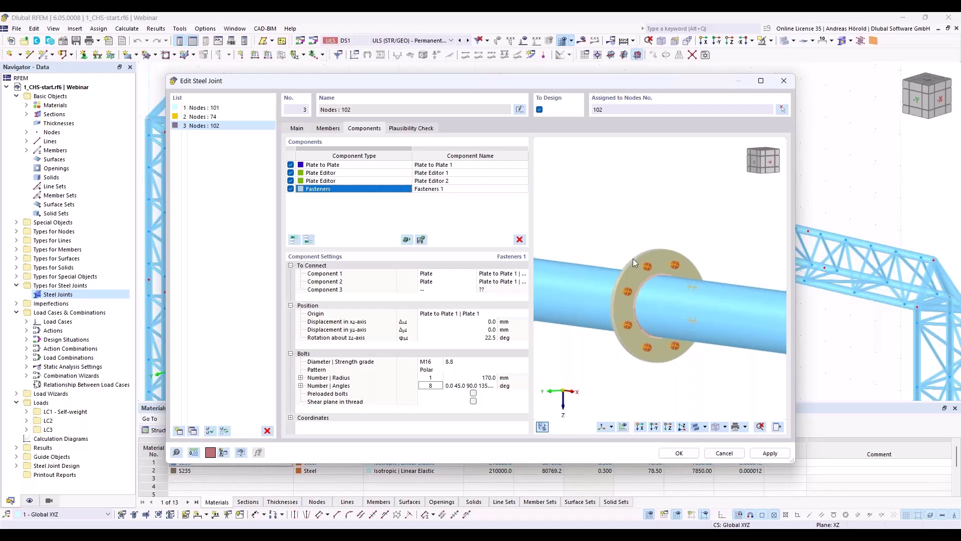
Add a Plate component sized 150 mm wide by 90 mm high
click(308, 240)
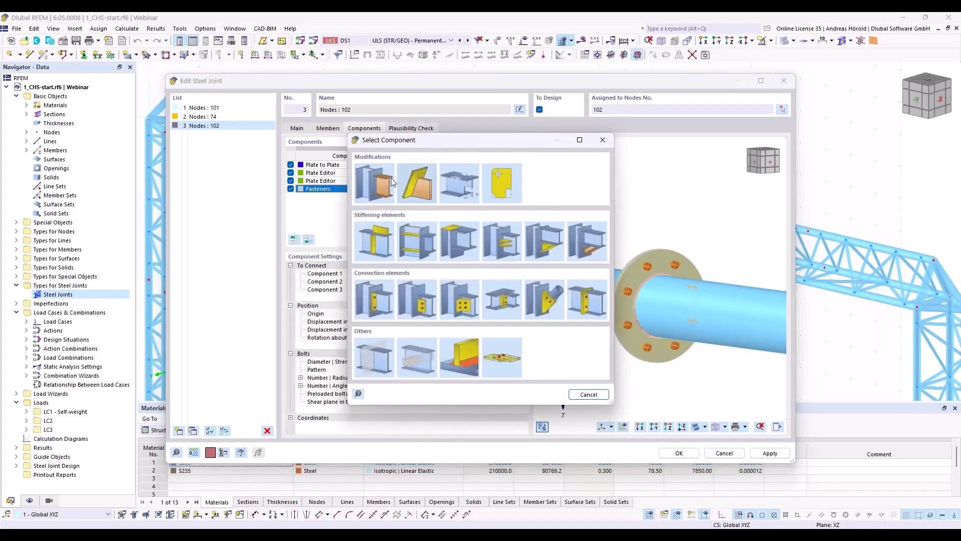
double_click(373, 239)
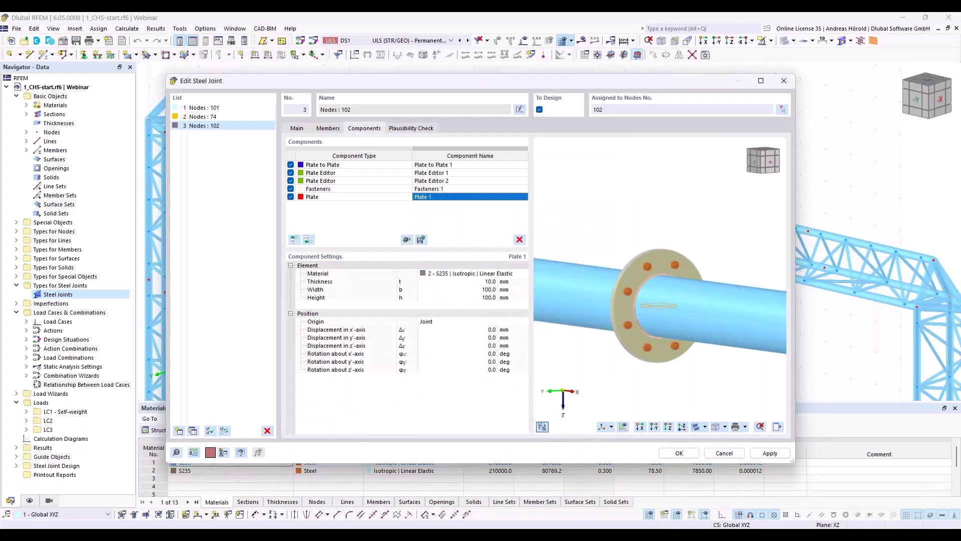
click(481, 289)
text(1500)
key(BackSpace)
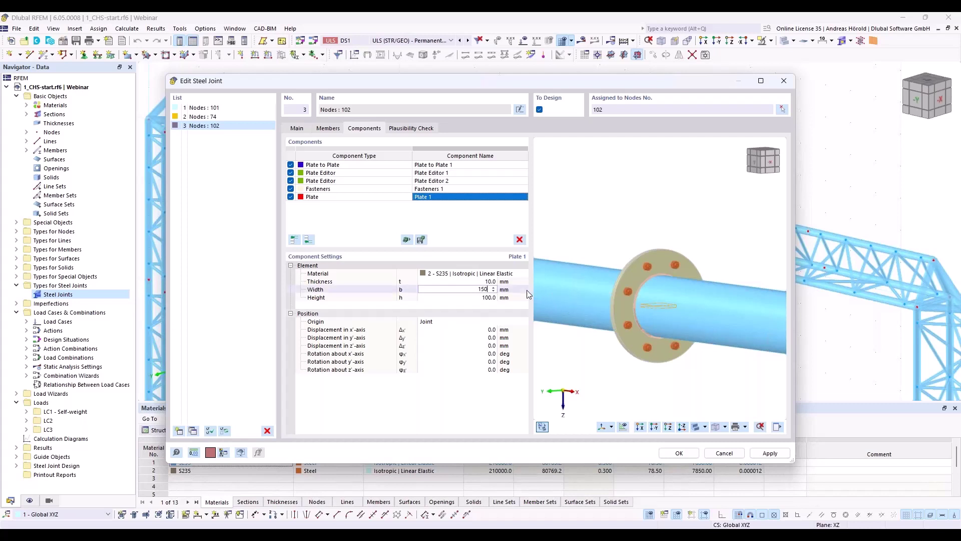
click(481, 297)
text(90)
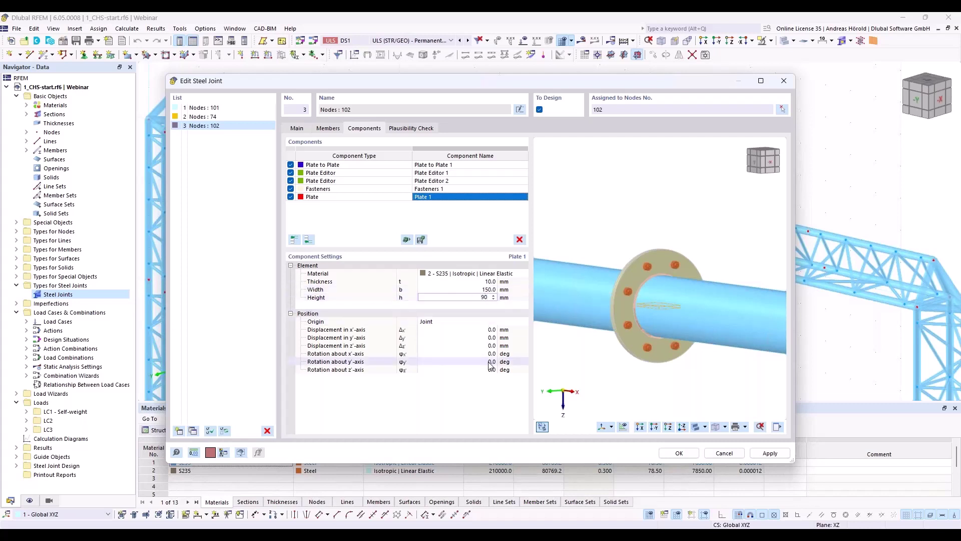
Position the plate relative to Member 1, rotated 90° about the x1-axis
click(447, 323)
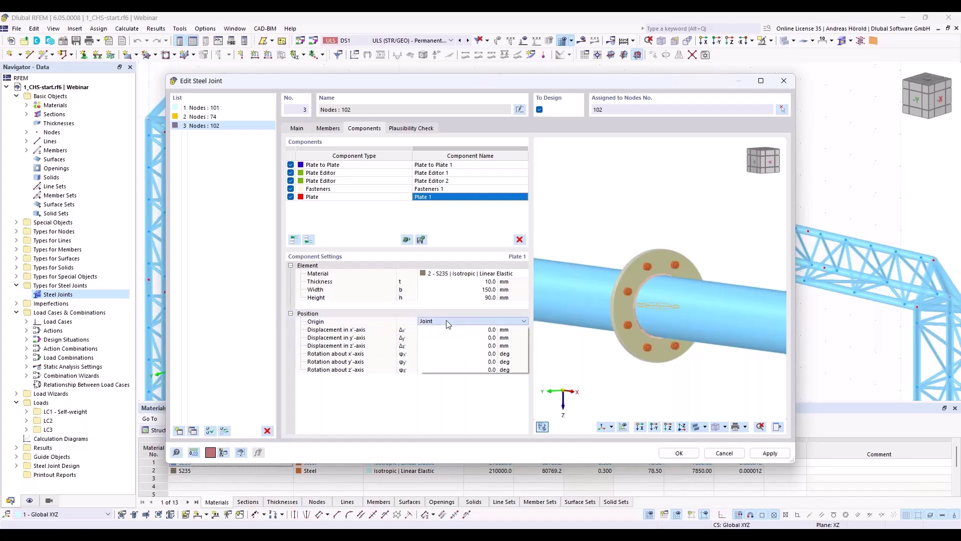
click(447, 322)
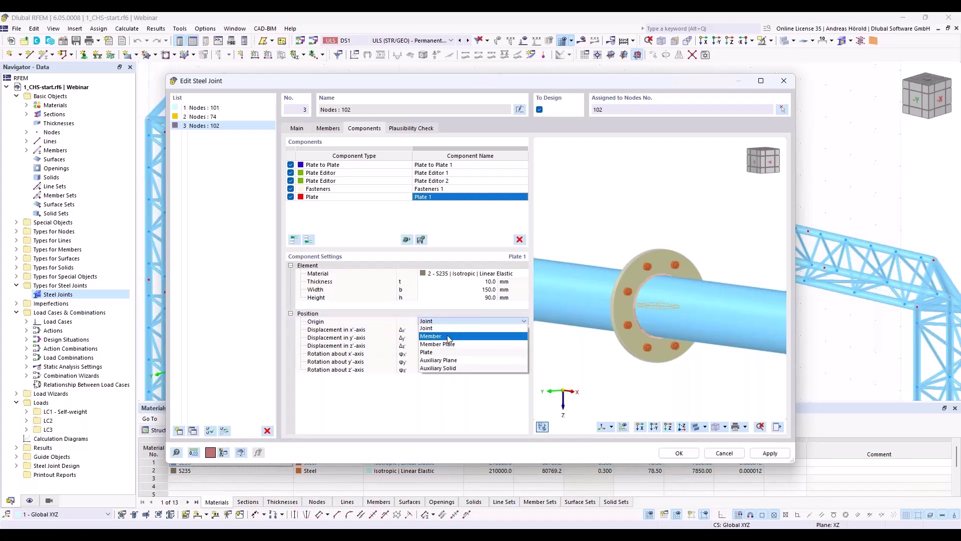
click(448, 336)
click(514, 323)
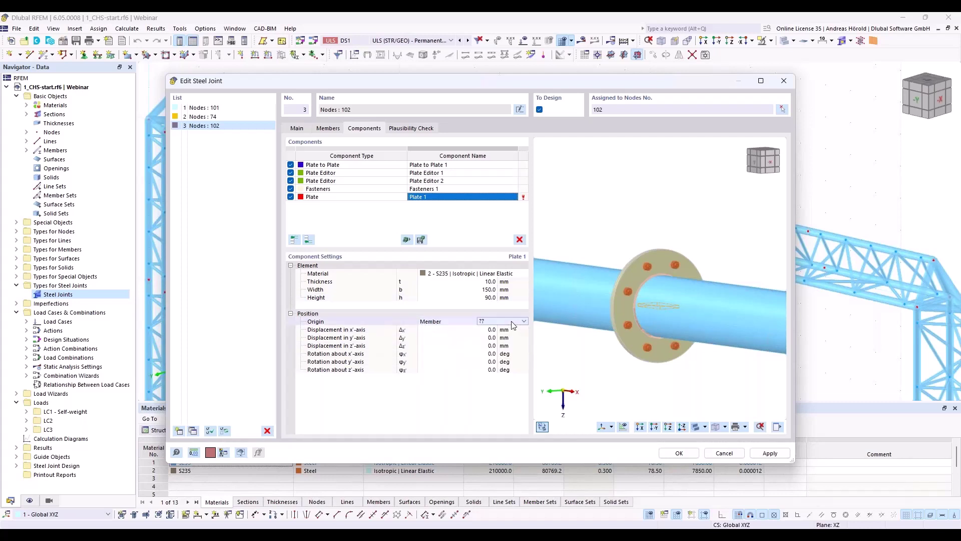
click(515, 322)
click(499, 332)
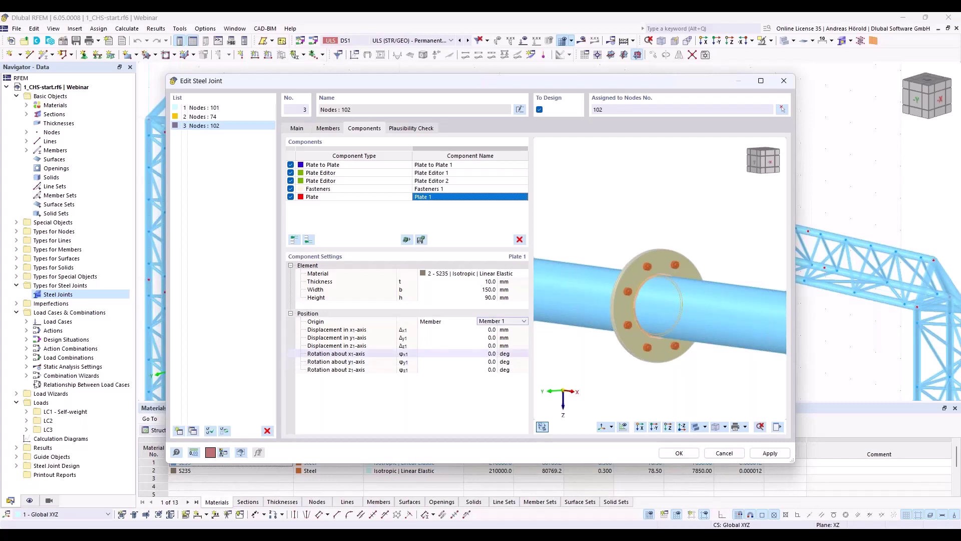
click(495, 353)
text(90)
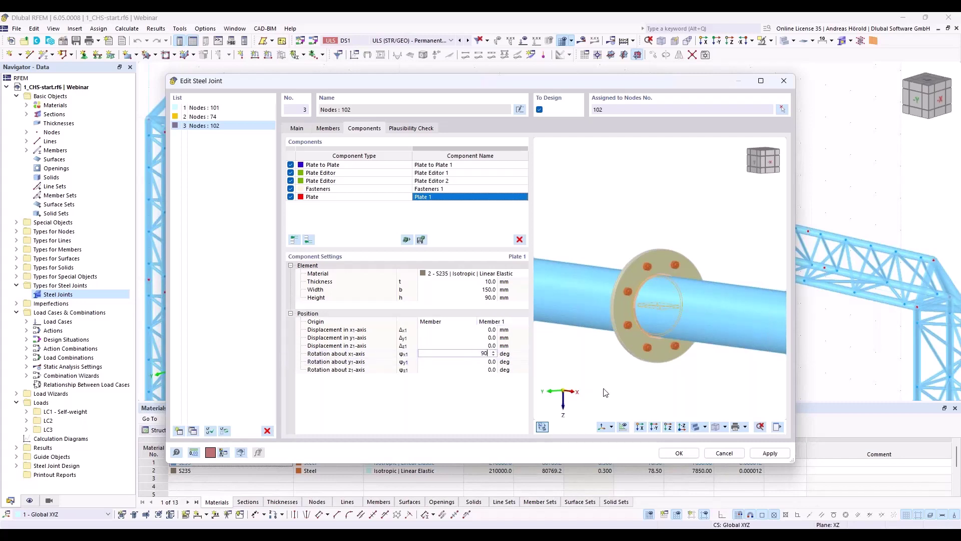
key(Tab)
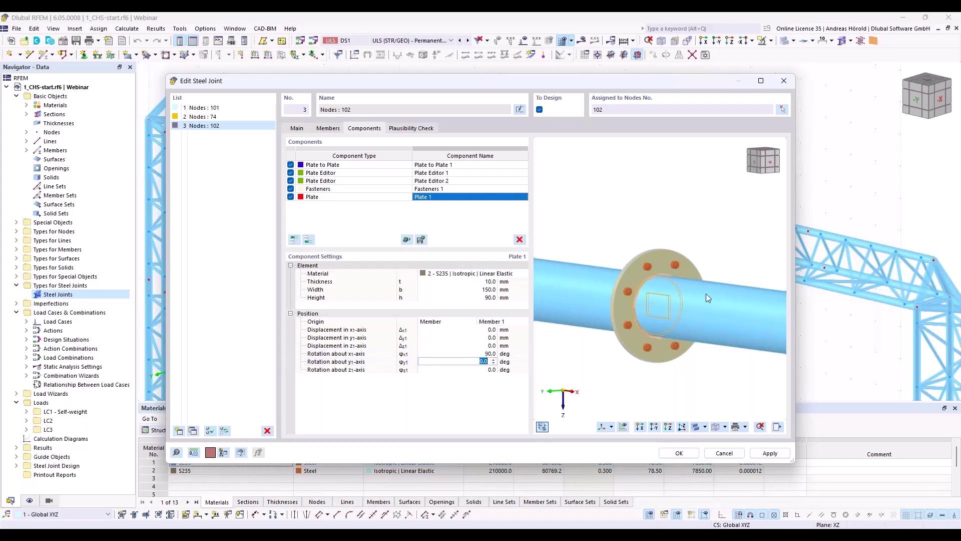
Offset the plate 85 mm along x1 and -160 mm along z1
scroll(648, 304, up, 5)
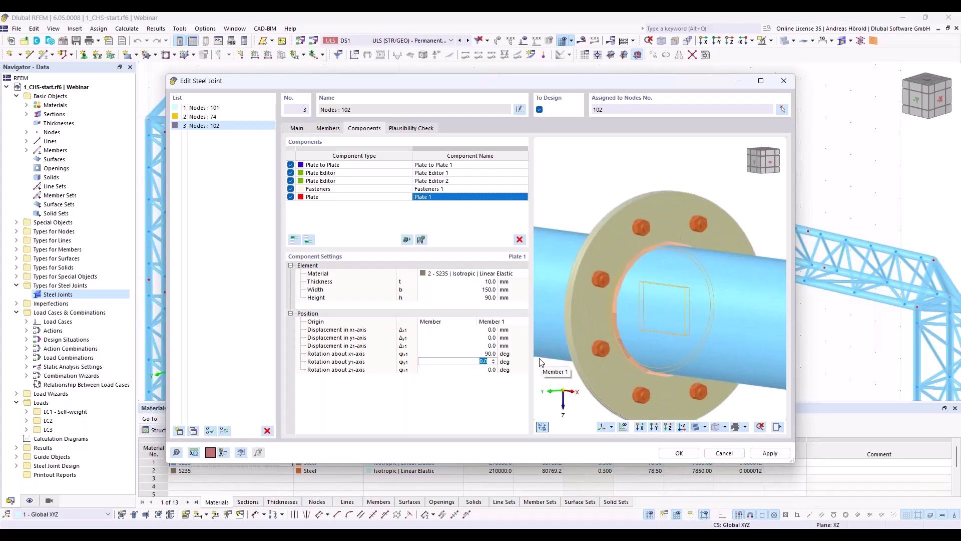
key(shift+Tab)
key(shift+Tab)
key(shift+Tab)
key(shift+Tab)
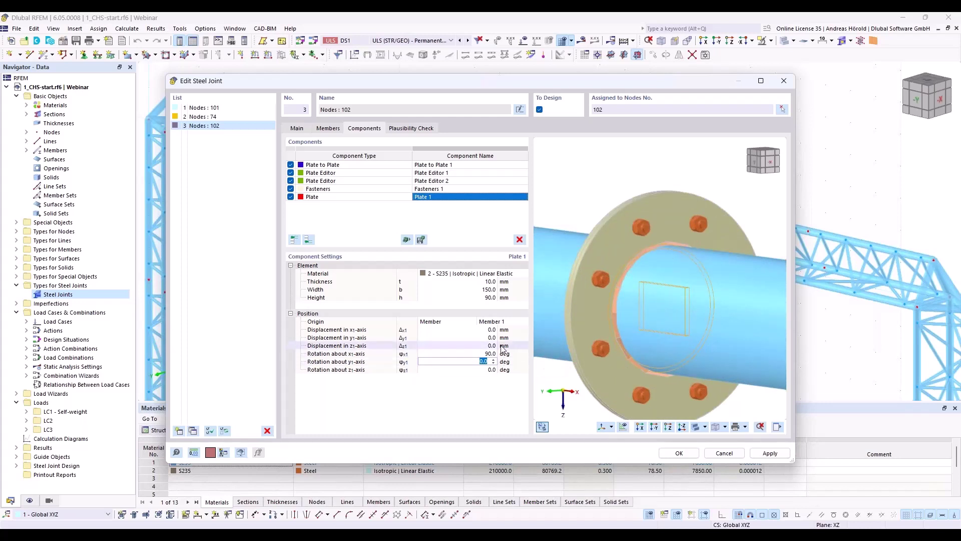
text(85)
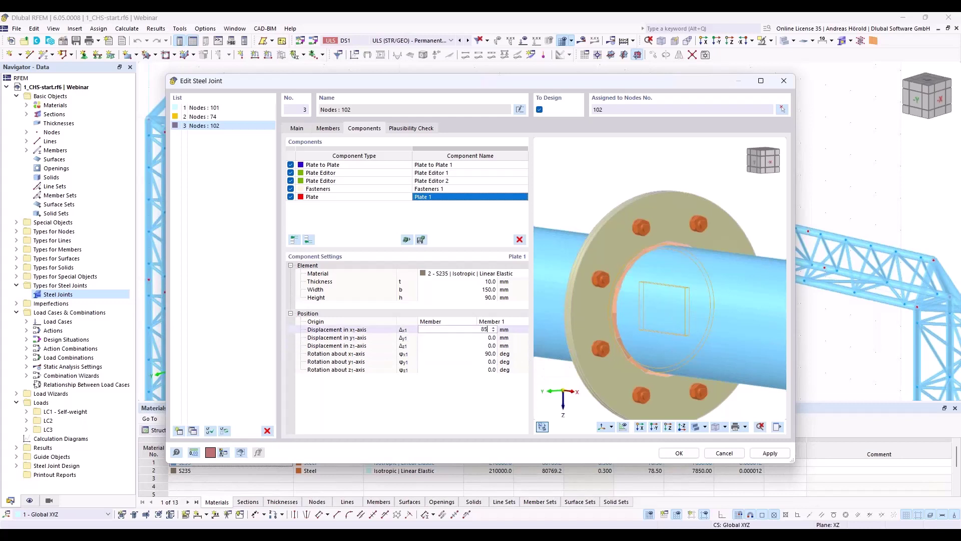
key(Tab)
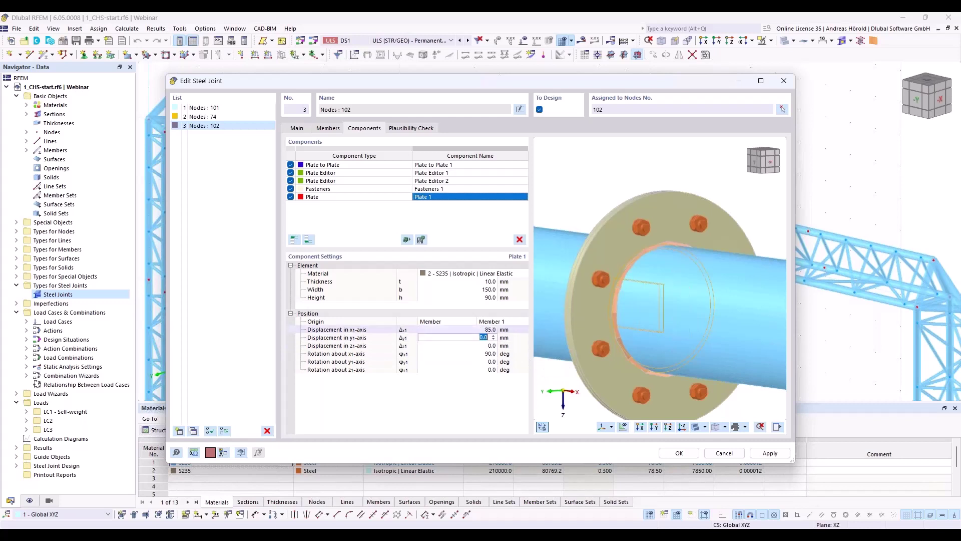
click(486, 346)
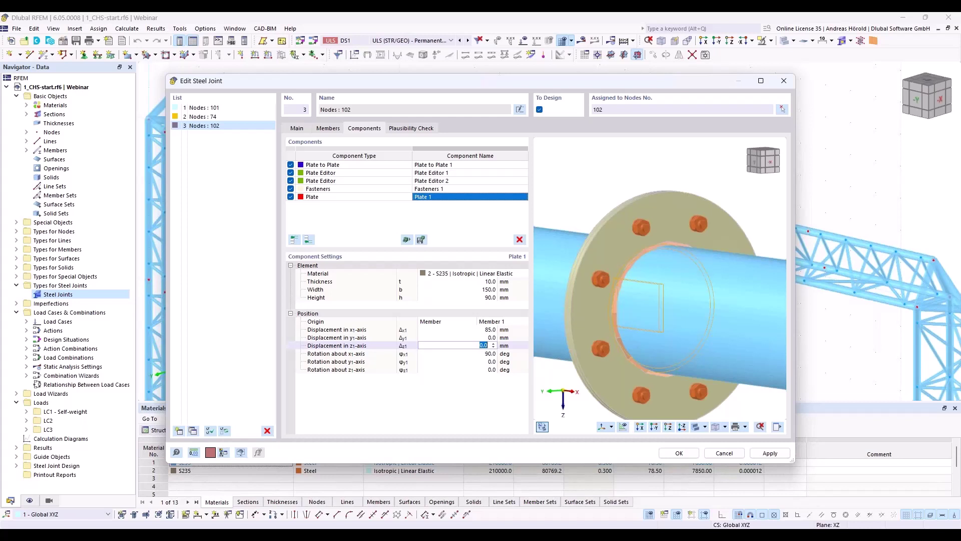
text(160)
key(Return)
ctrl+middle_drag(566, 371, 713, 361)
scroll(623, 253, up, 6)
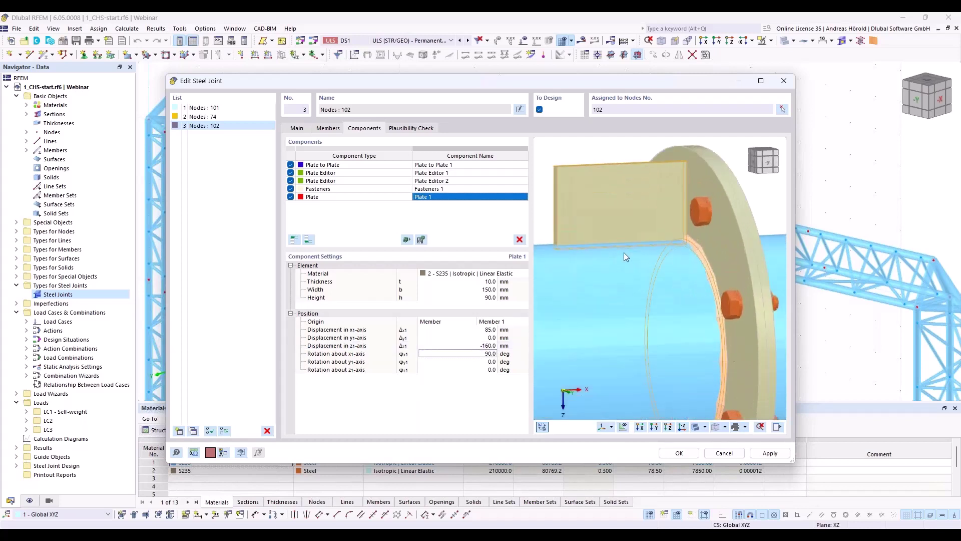
scroll(624, 253, down, 5)
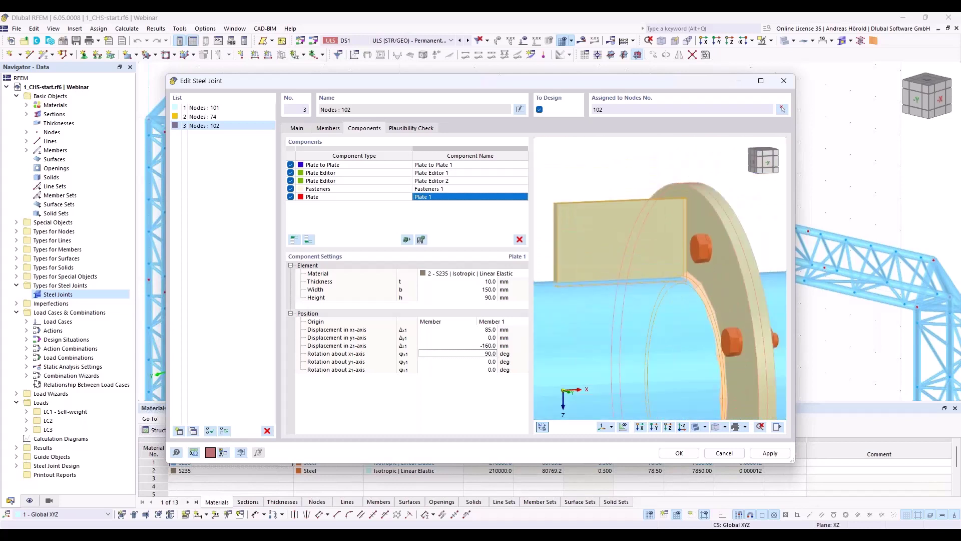
scroll(624, 252, down, 2)
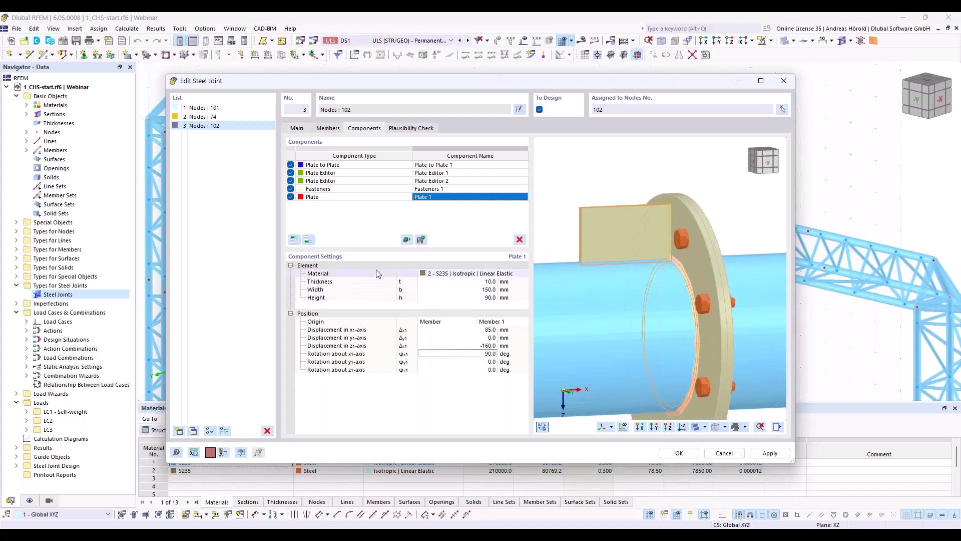
Add Plate Cut 1 cutting Plate 1 via Plate to Plate 1 | Plate 1
click(309, 240)
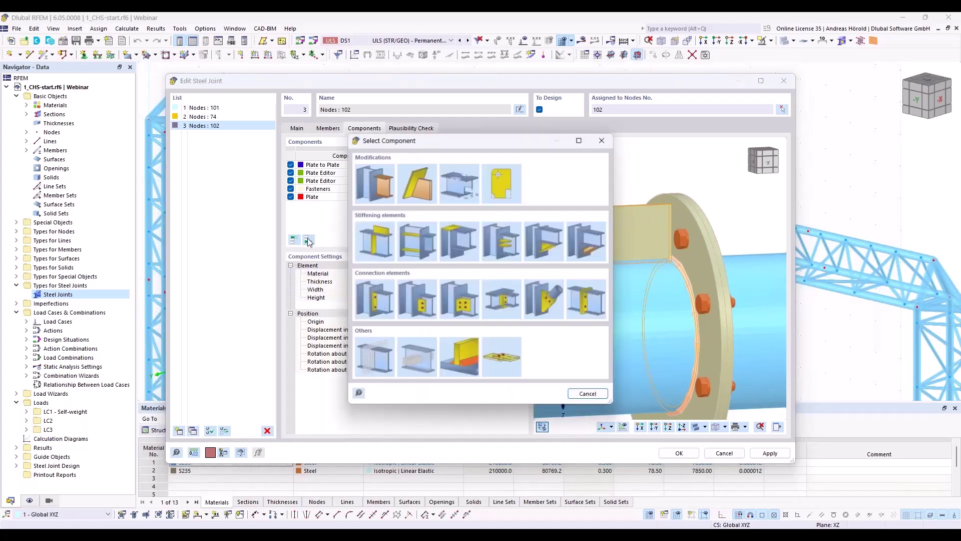
double_click(414, 188)
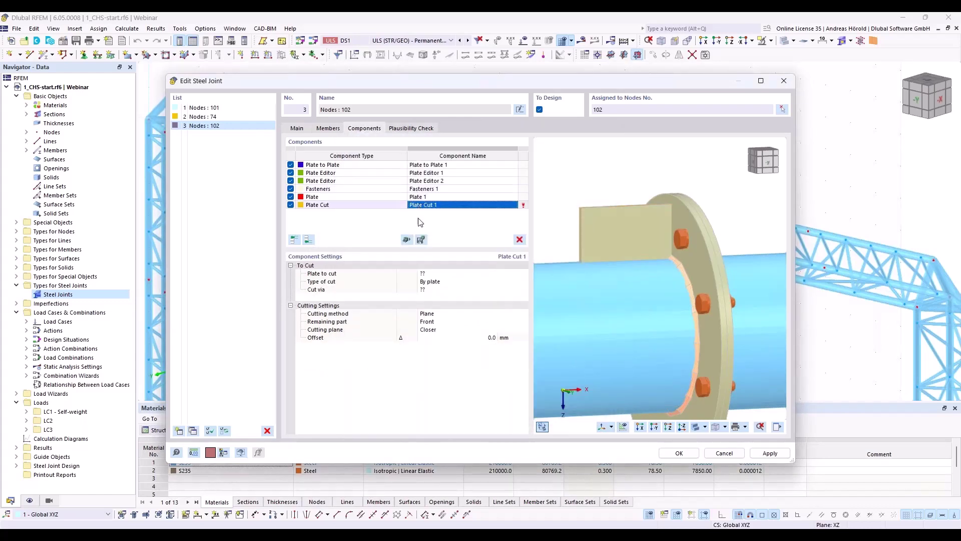
click(450, 273)
click(452, 274)
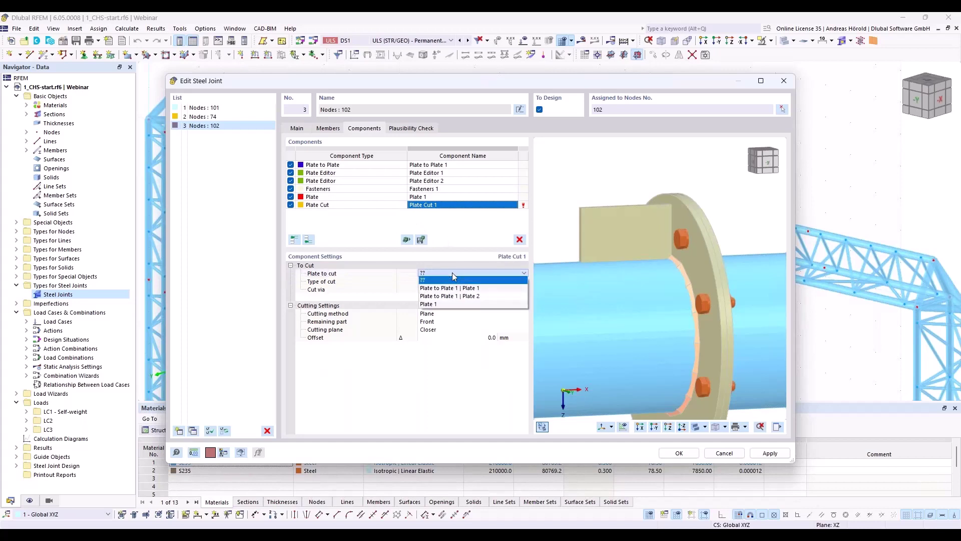
click(452, 300)
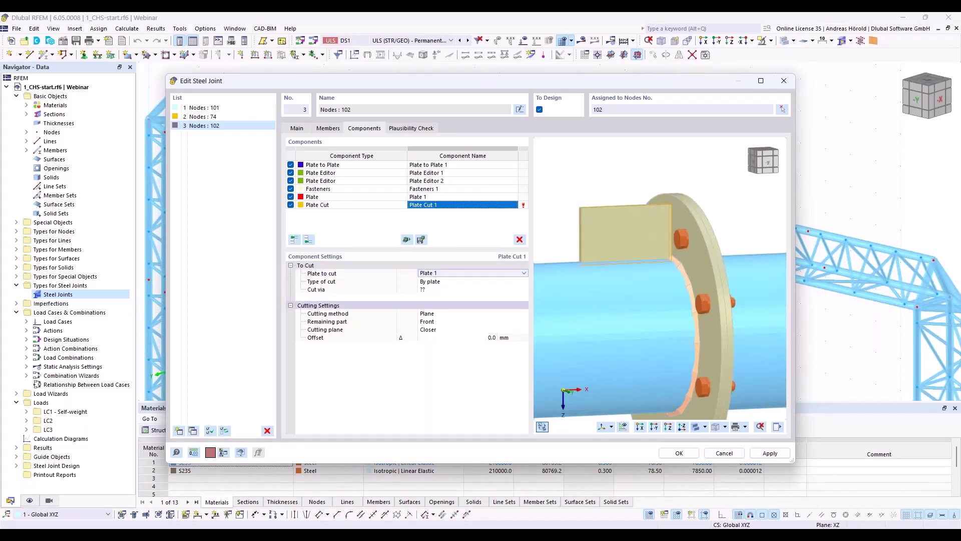
click(449, 290)
click(450, 290)
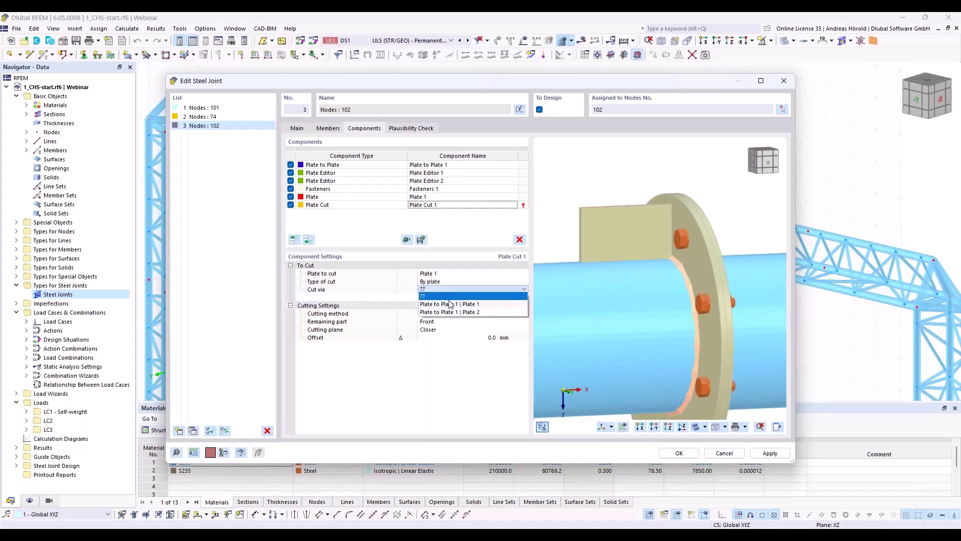
click(450, 304)
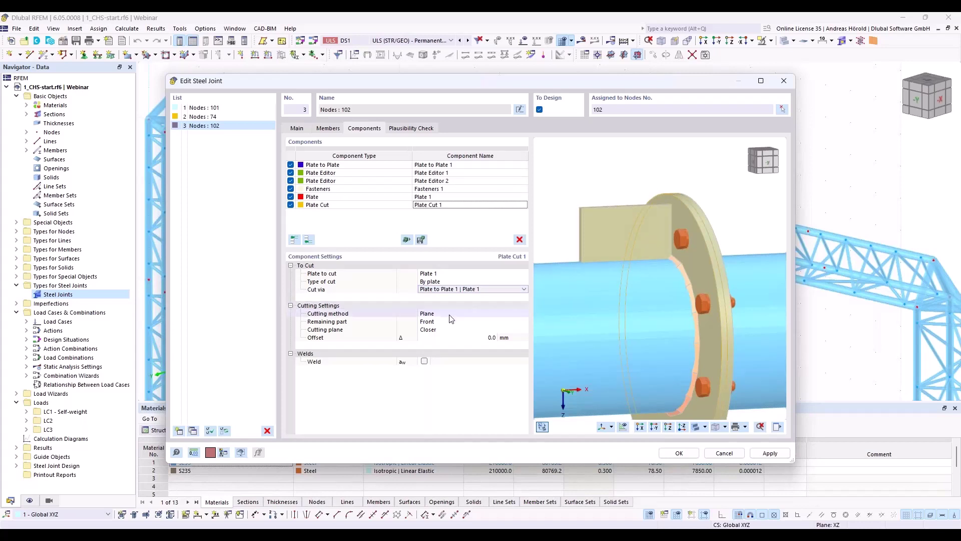
Weld the cut plate to the flange with a 4 mm weld
click(426, 362)
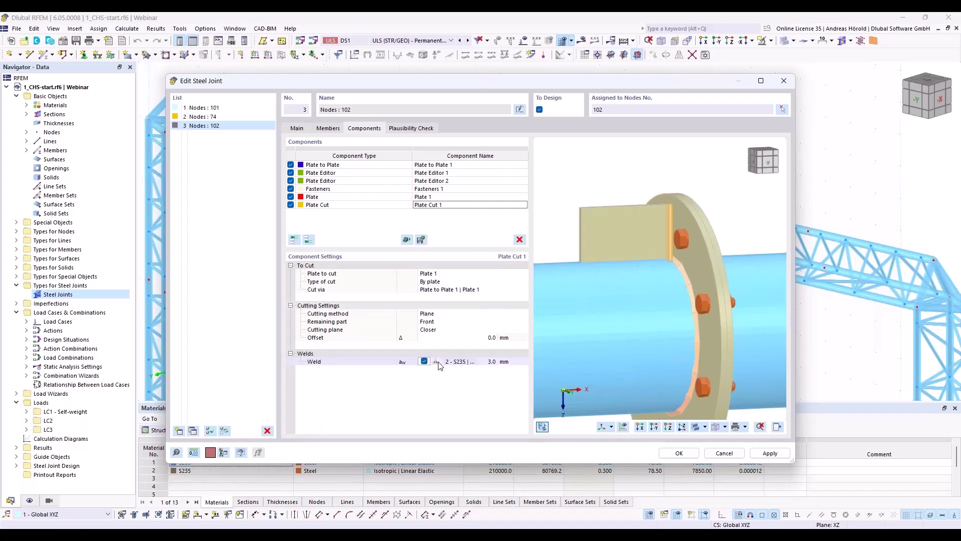
click(495, 366)
text(4)
key(Tab)
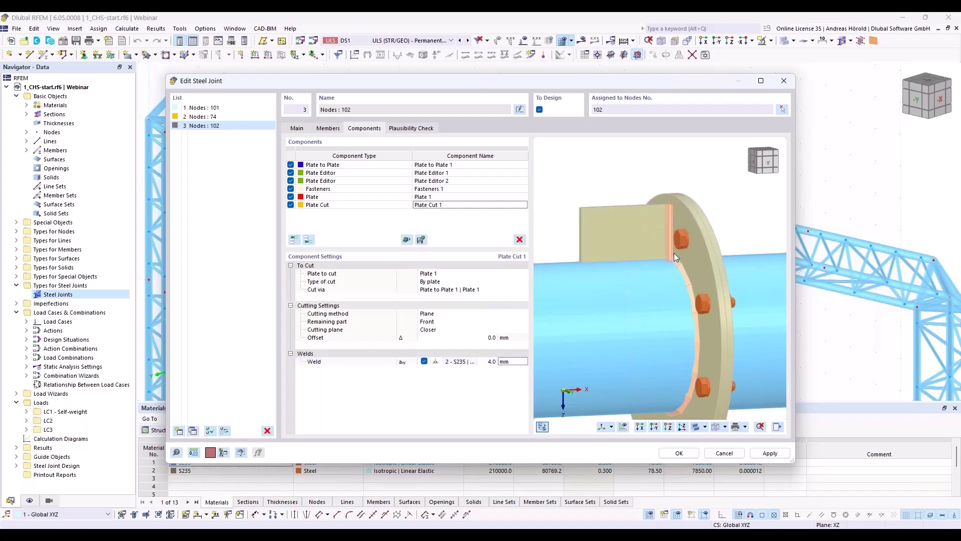
scroll(669, 223, up, 5)
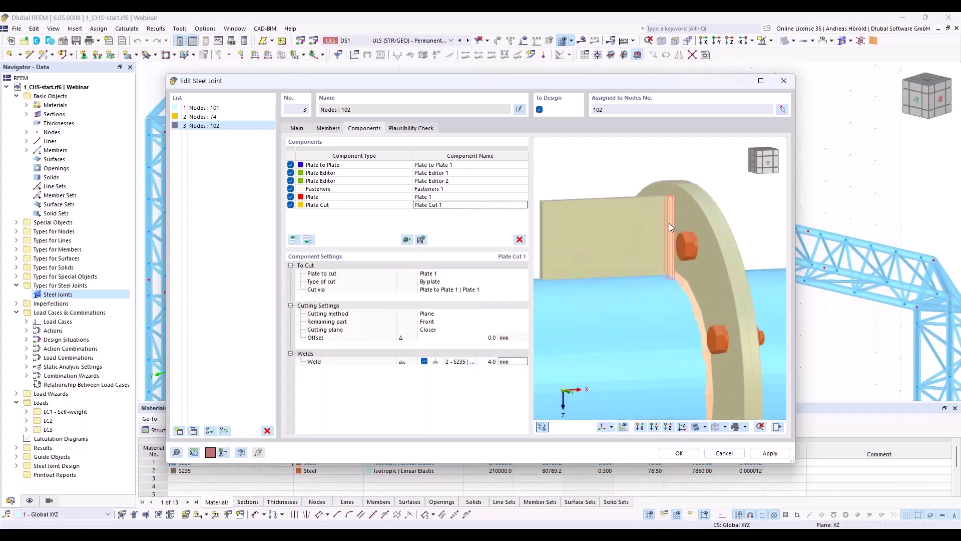
ctrl+middle_drag(663, 212, 688, 223)
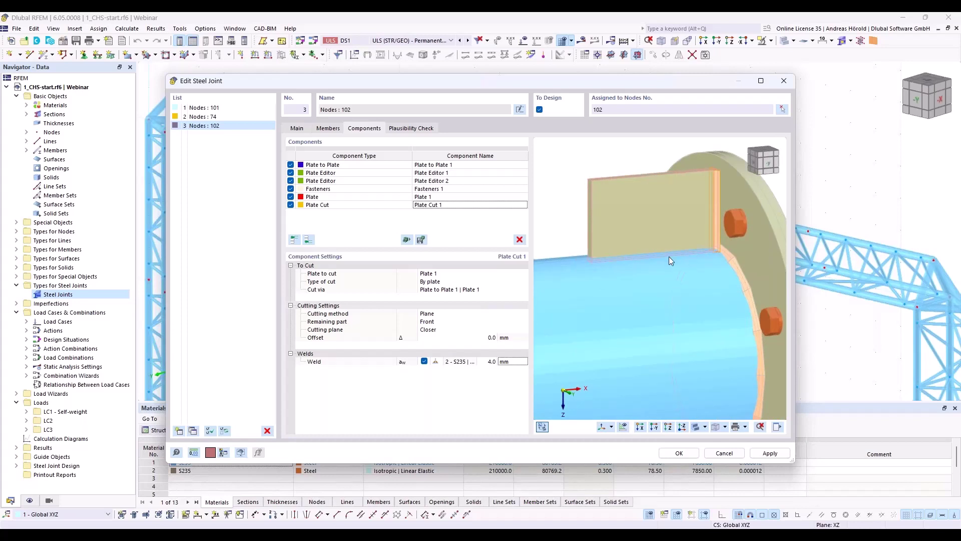
Add Plate Cut 2 for Plate 1 with the cut type set to By member
click(308, 239)
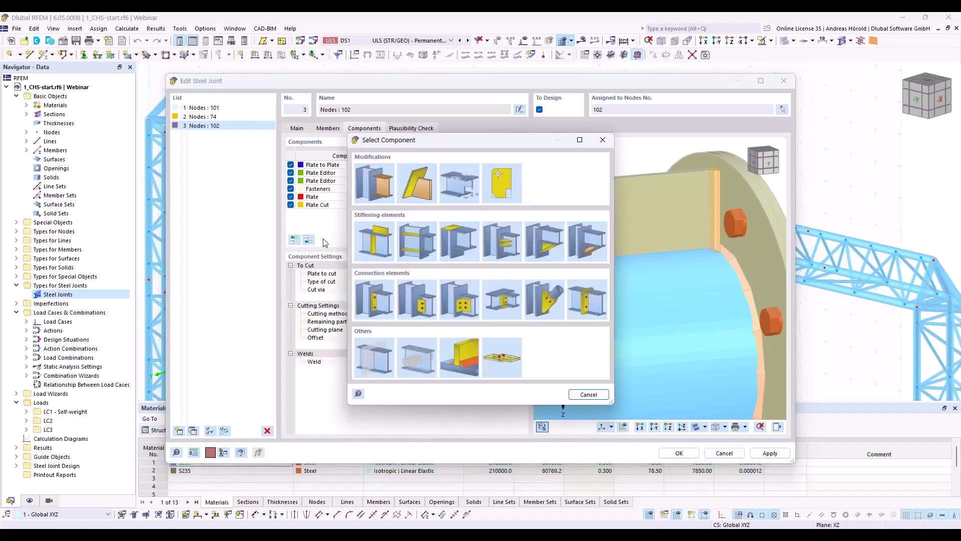
click(425, 175)
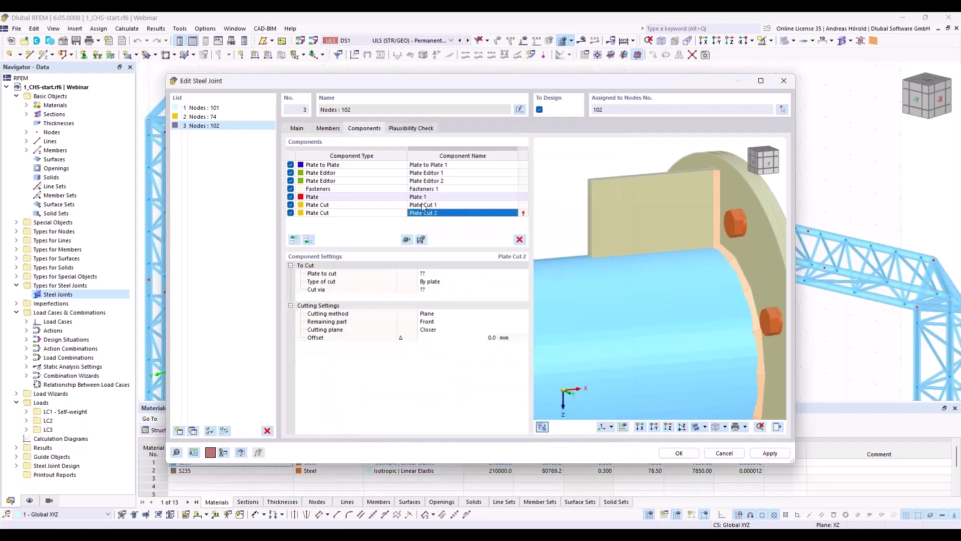
click(444, 275)
click(445, 275)
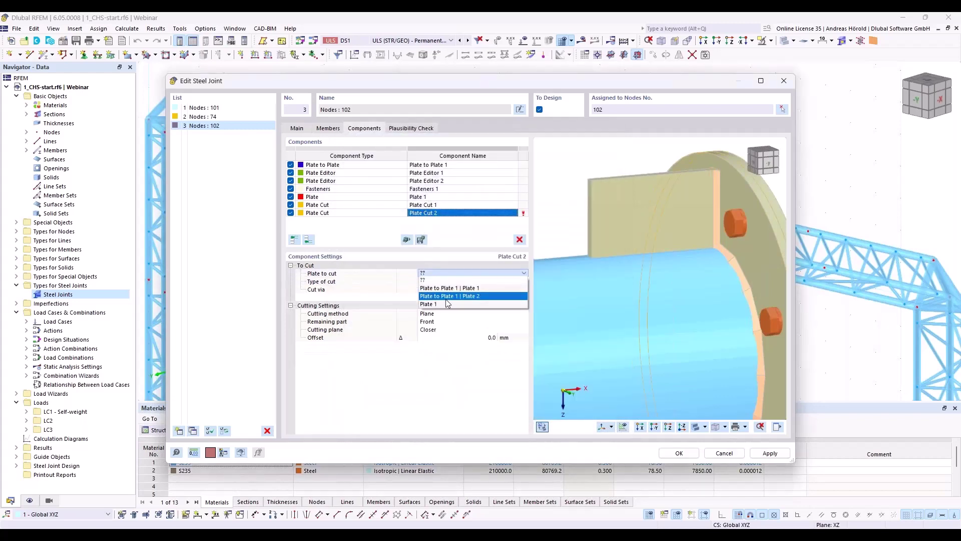
click(447, 304)
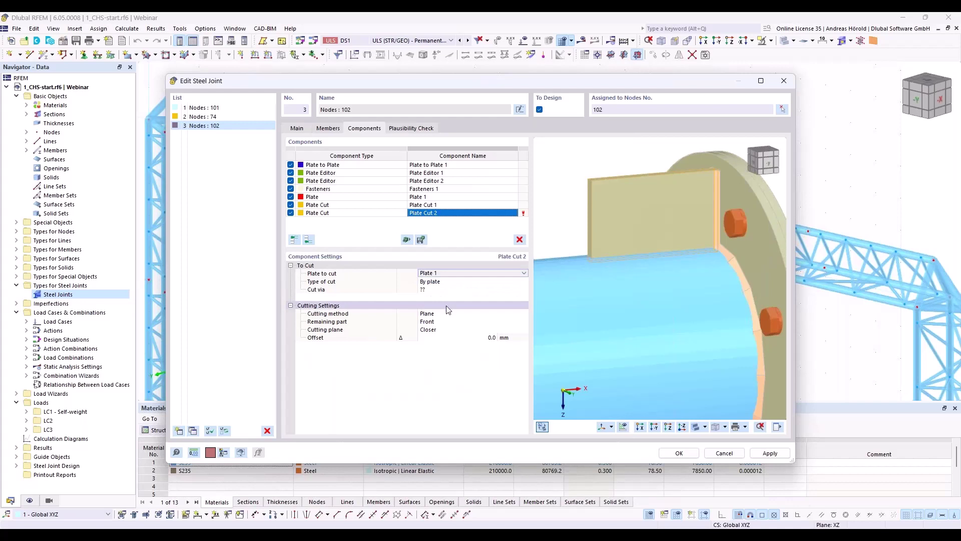
click(446, 281)
click(447, 281)
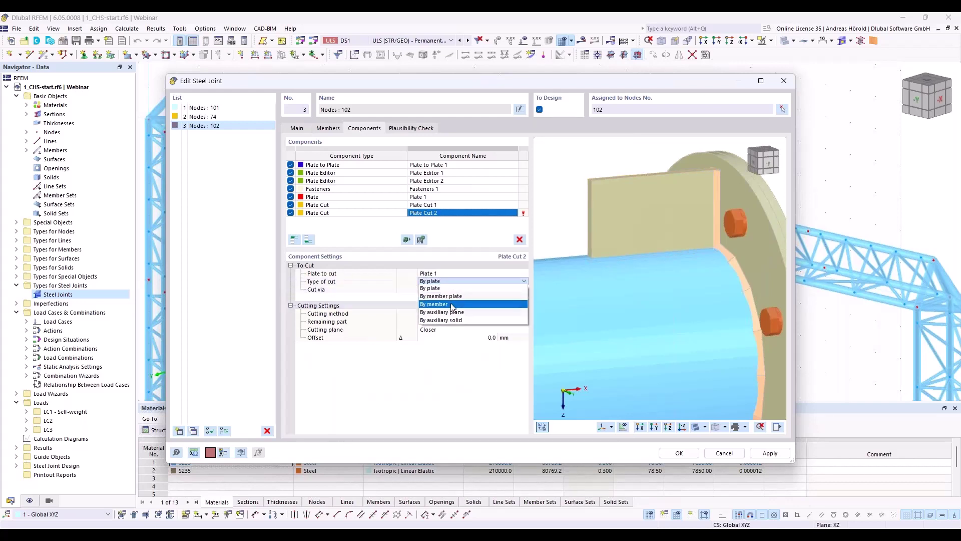
click(452, 305)
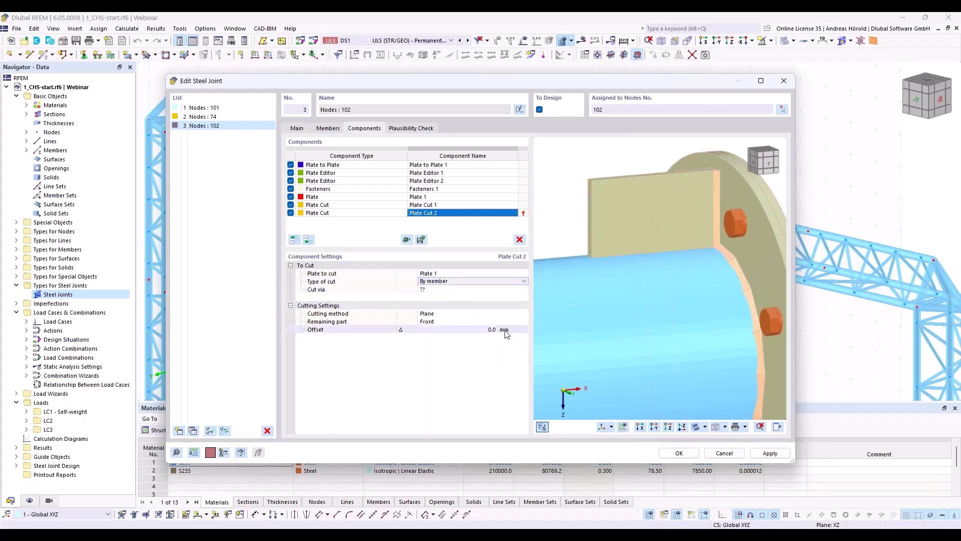
Cut Plate 1 via Member 1 using the Surface cutting method
click(451, 291)
click(454, 290)
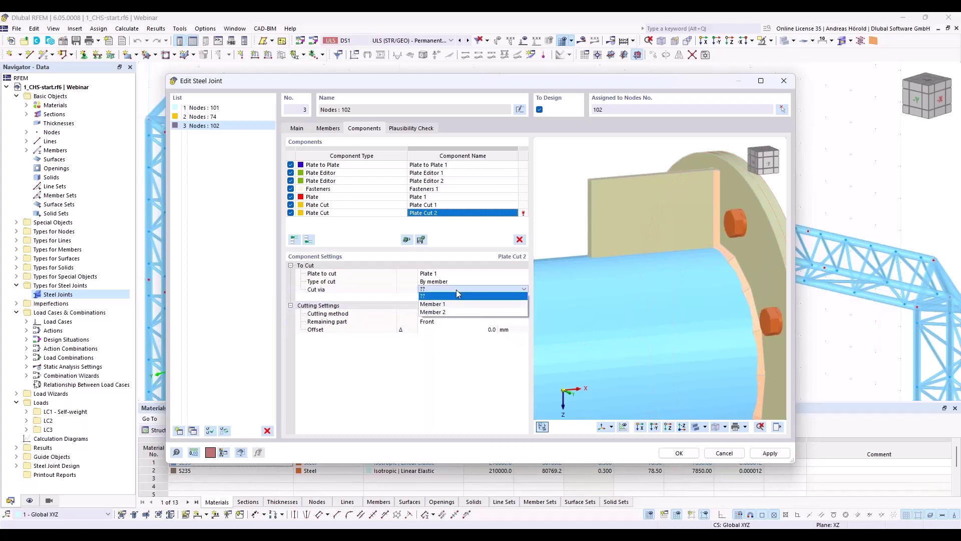
click(455, 304)
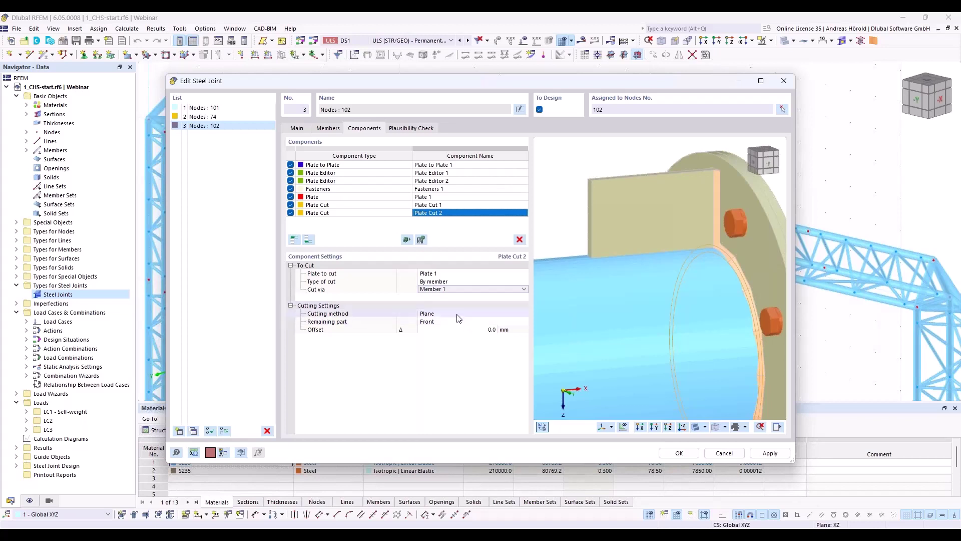
click(459, 314)
click(459, 314)
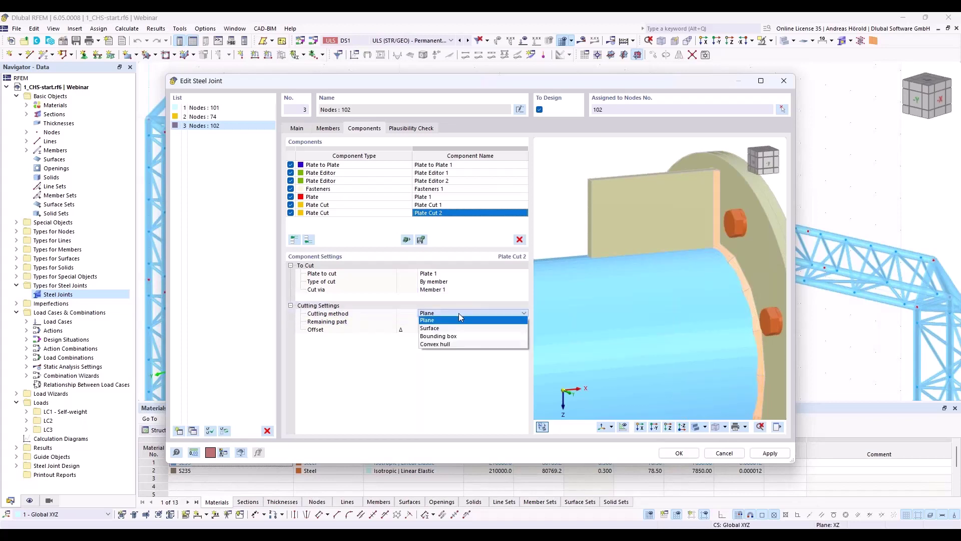
key(Escape)
key(Down)
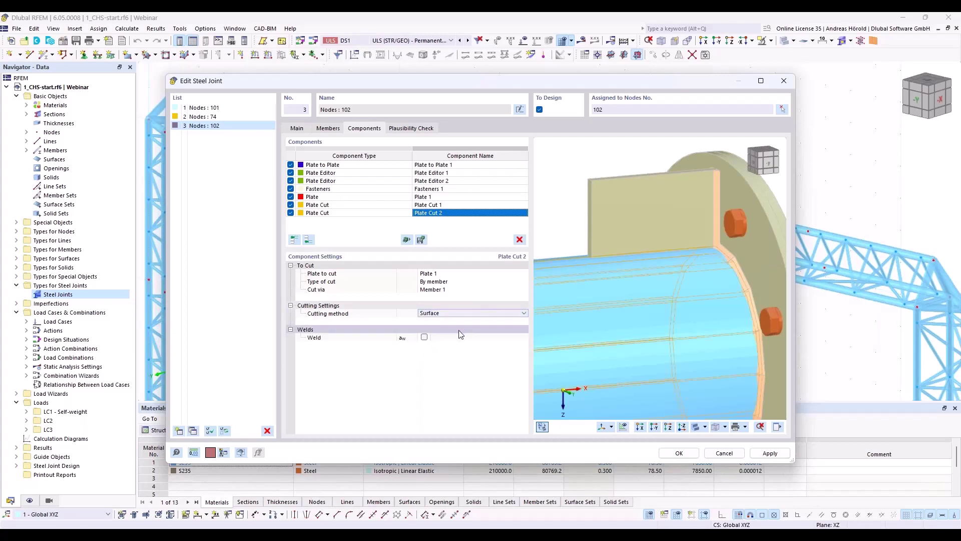
Weld the second plate cut with a 4 mm weld
click(425, 339)
click(424, 338)
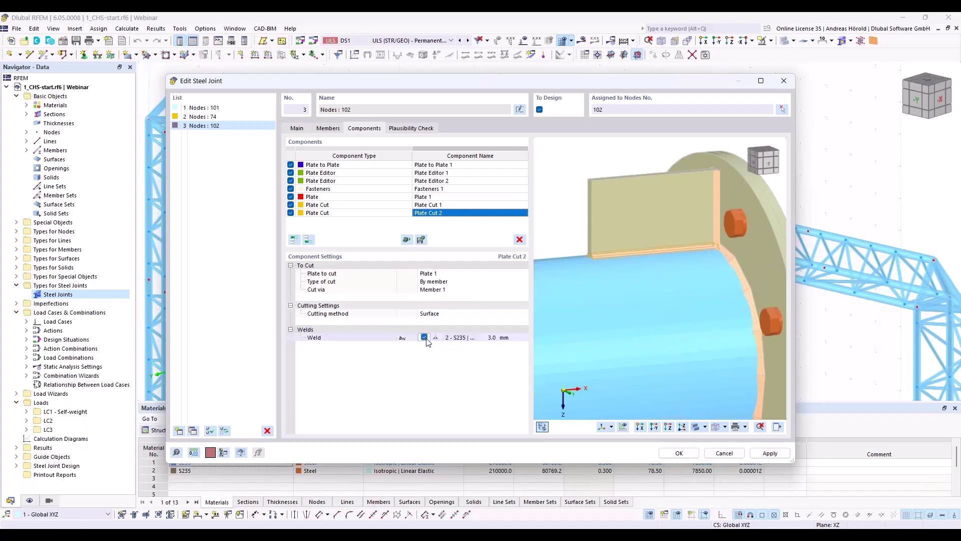
click(492, 338)
text(4)
key(Return)
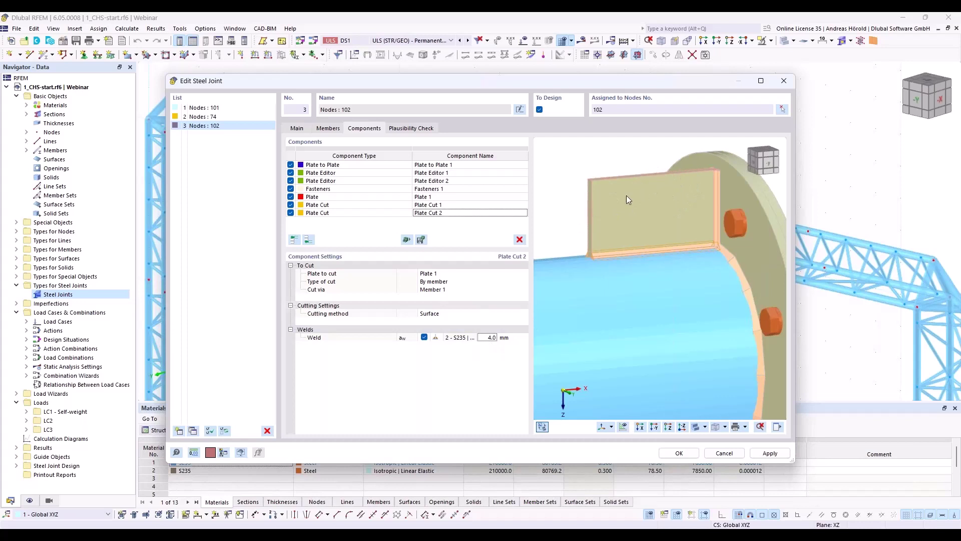
scroll(619, 205, up, 3)
scroll(685, 177, down, 2)
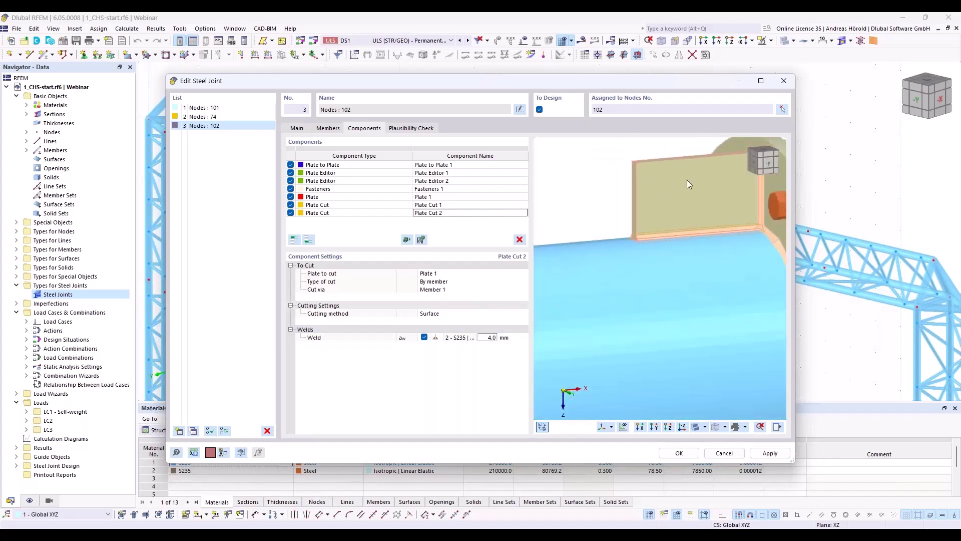
scroll(729, 166, down, 3)
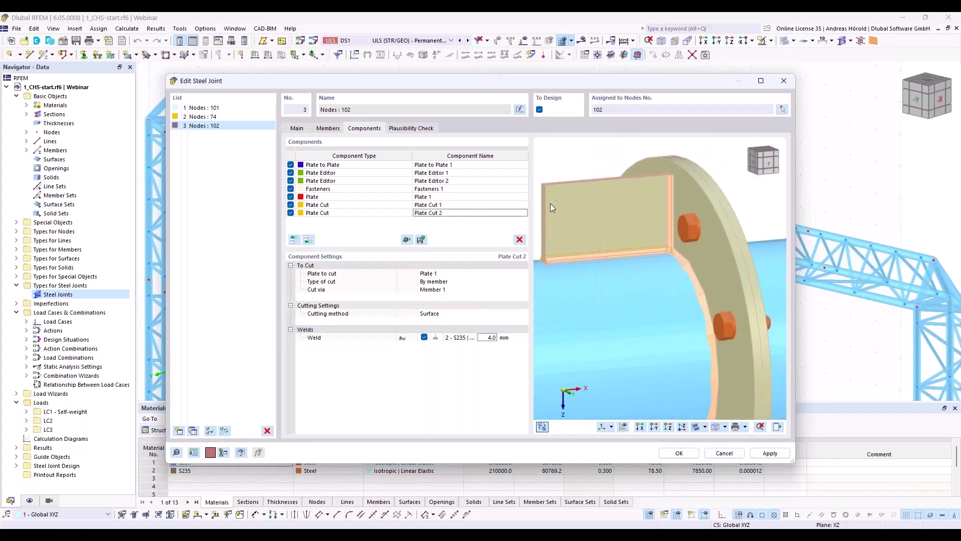
middle_drag(572, 165, 638, 159)
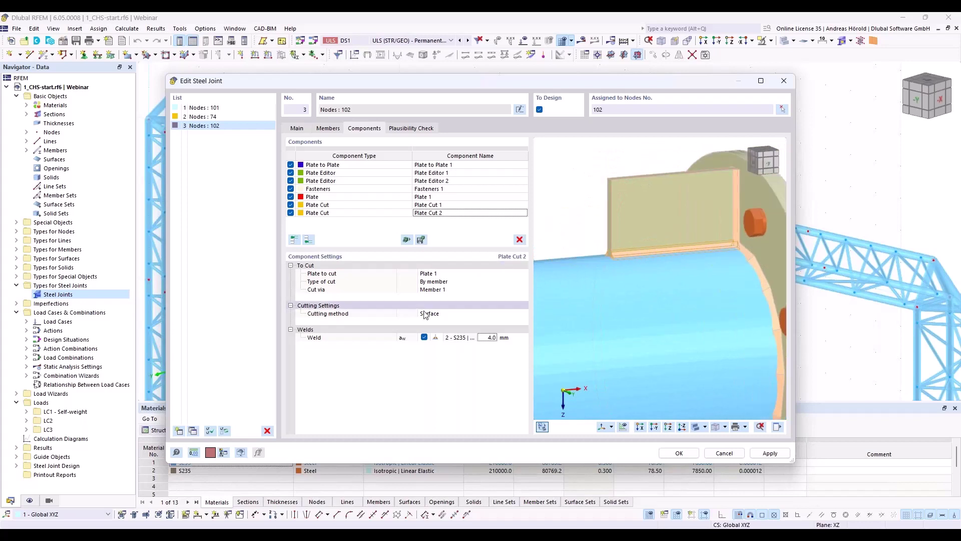
click(309, 240)
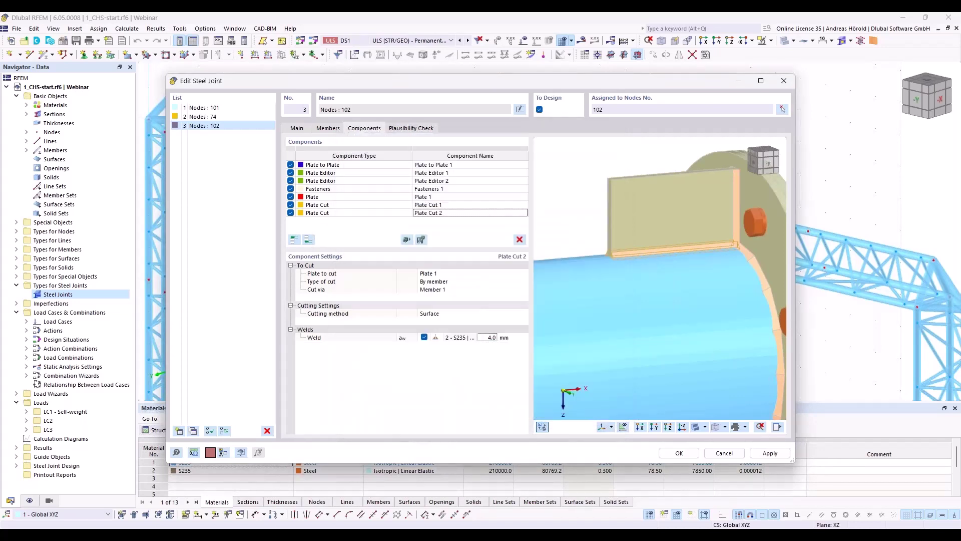
Insert an unwanted Plate Cut 3, delete it, and bring up the component catalogue
click(417, 181)
click(453, 278)
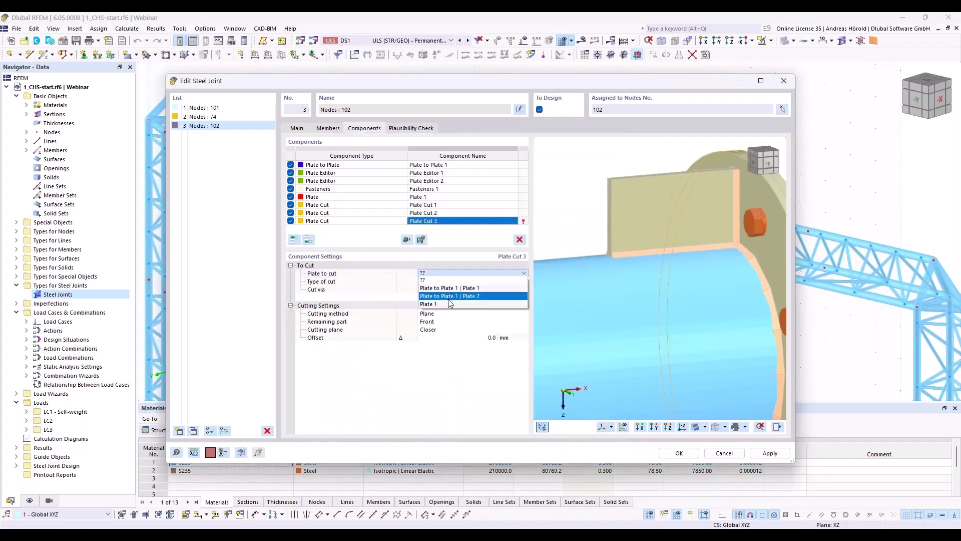
click(448, 301)
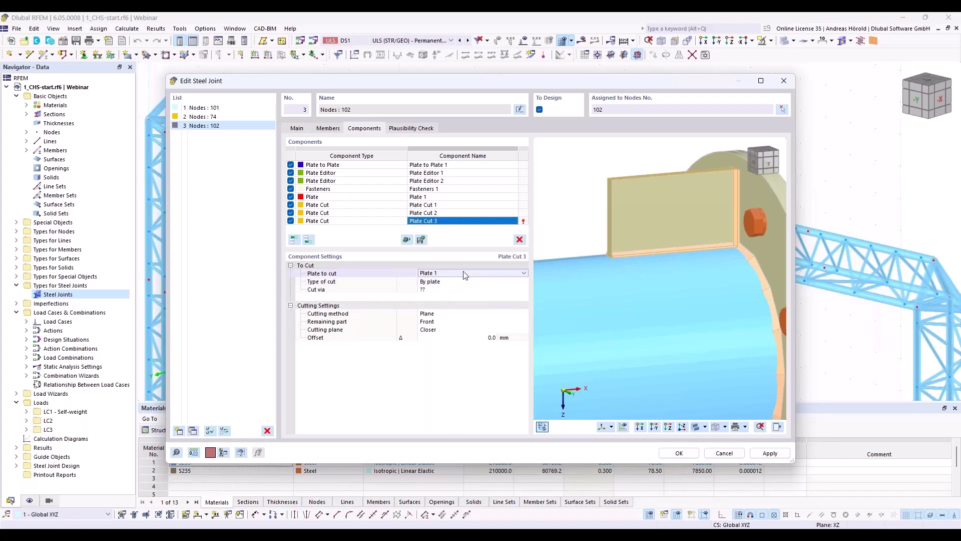
click(519, 241)
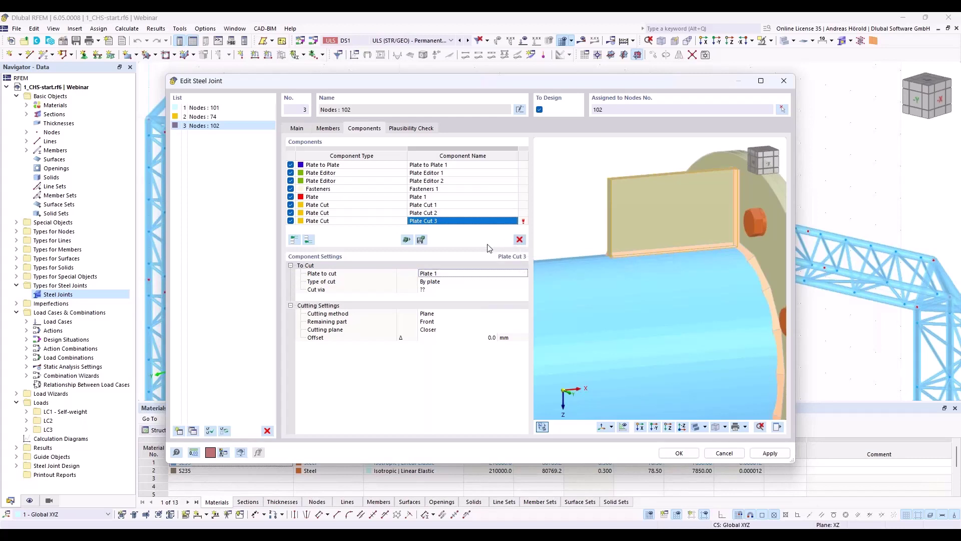
click(309, 239)
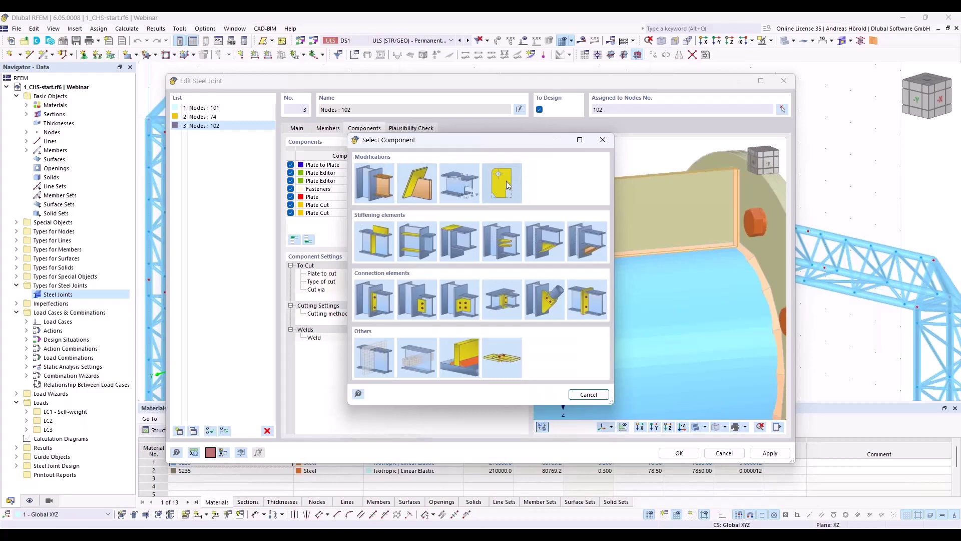
Add a Plate Editor that chamfers only corner 4 of Plate 1 by 130 × 70 mm
double_click(506, 181)
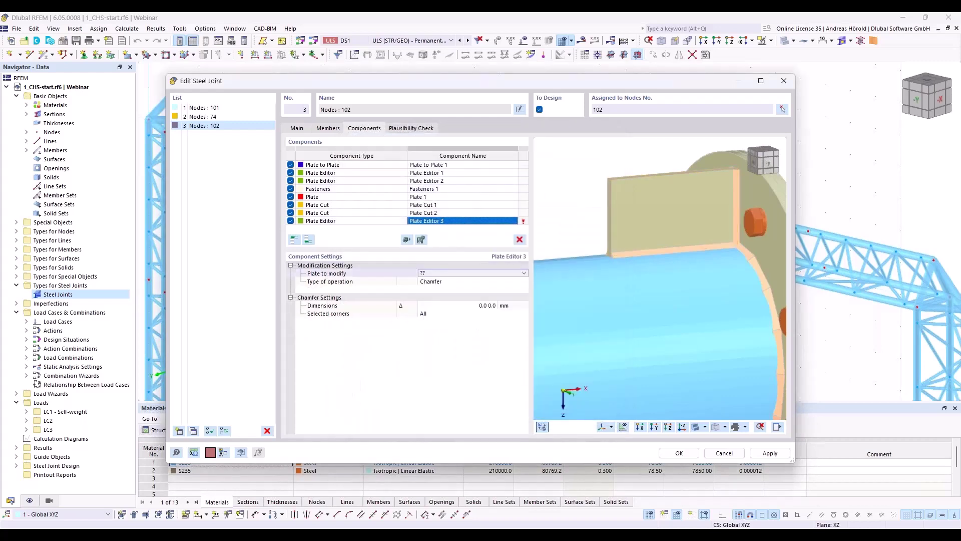
click(436, 274)
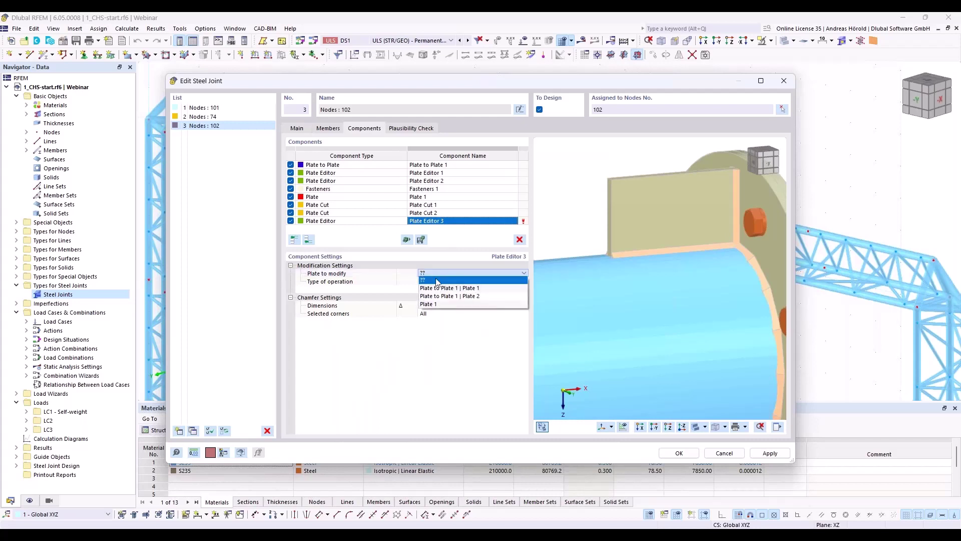
click(443, 304)
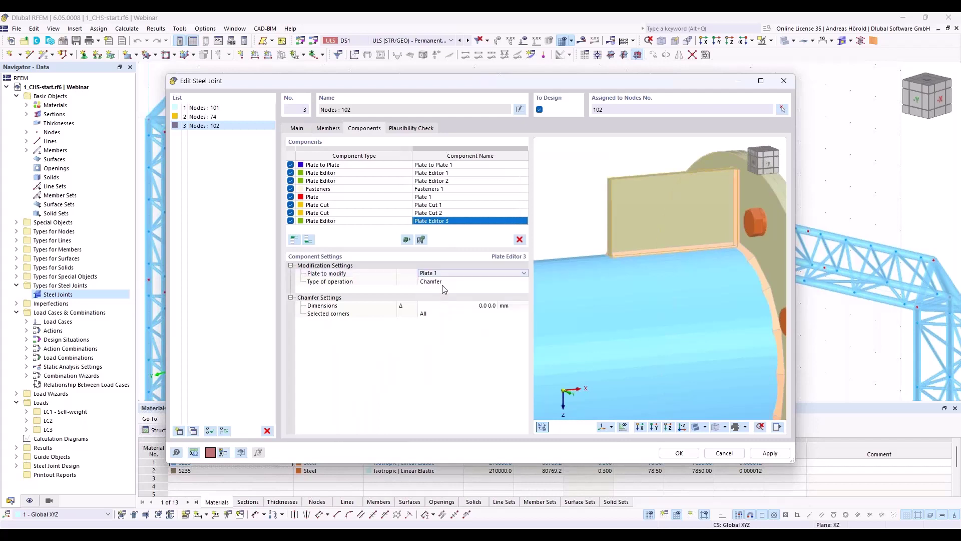
click(446, 304)
click(477, 306)
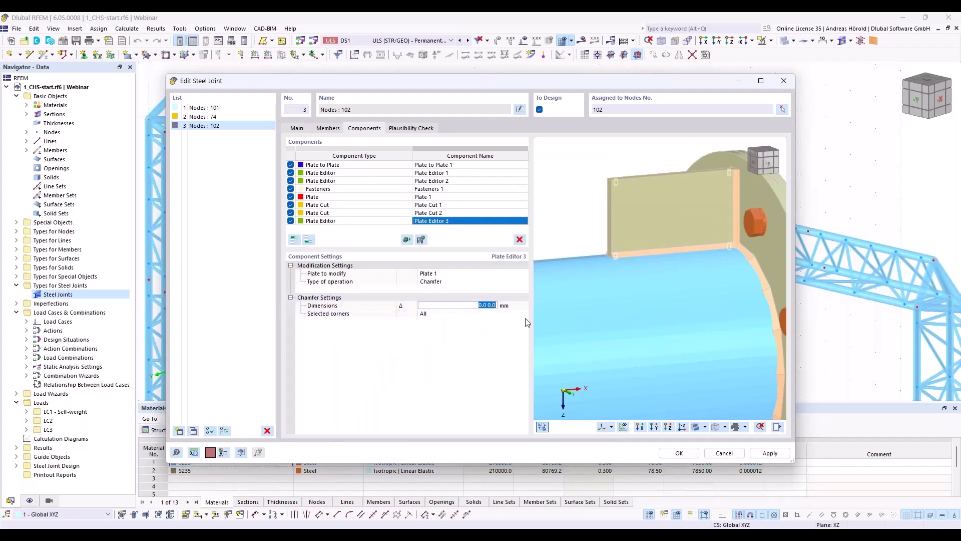
text(130 70)
click(458, 313)
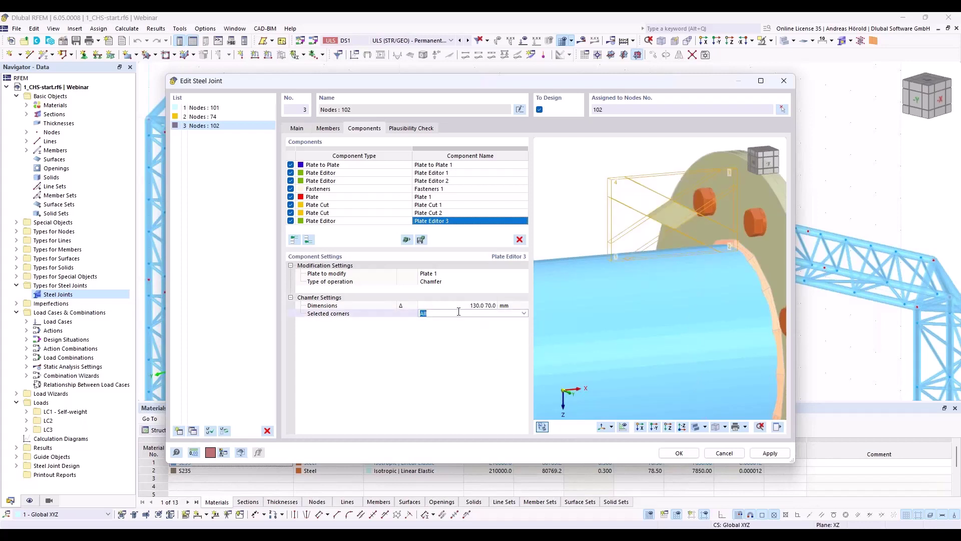
text(4)
key(Return)
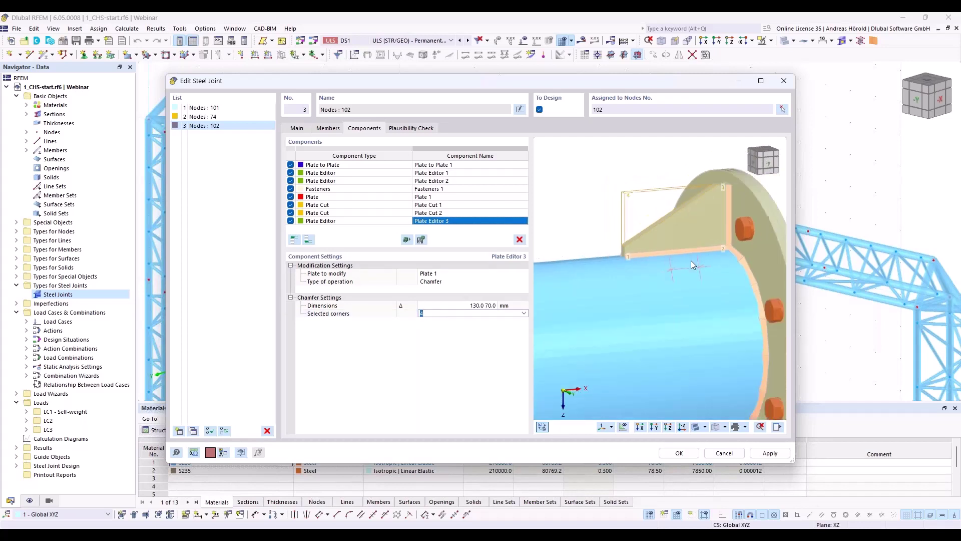
scroll(691, 264, down, 3)
ctrl+middle_drag(691, 265, 647, 291)
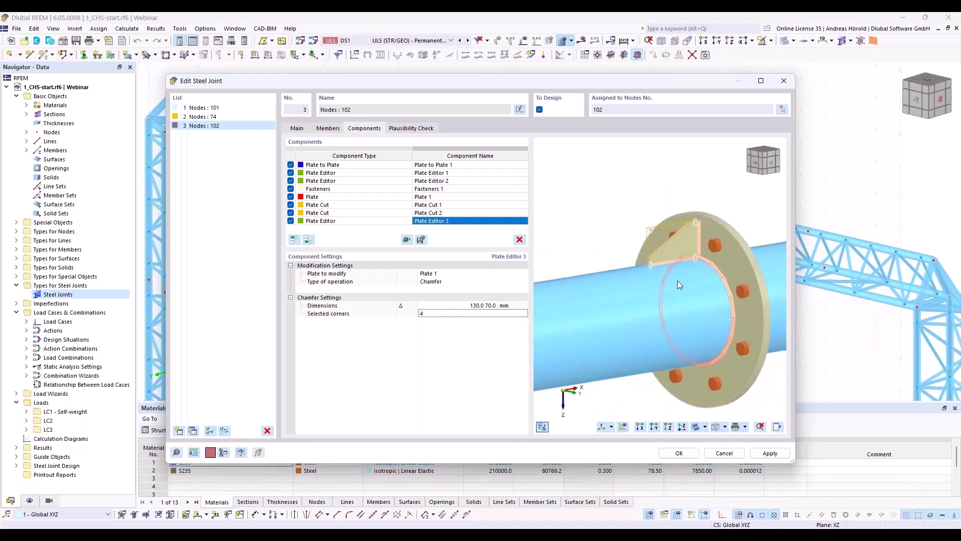
Copy Plate 1 with its cuts and editor to the end of the component list
click(349, 197)
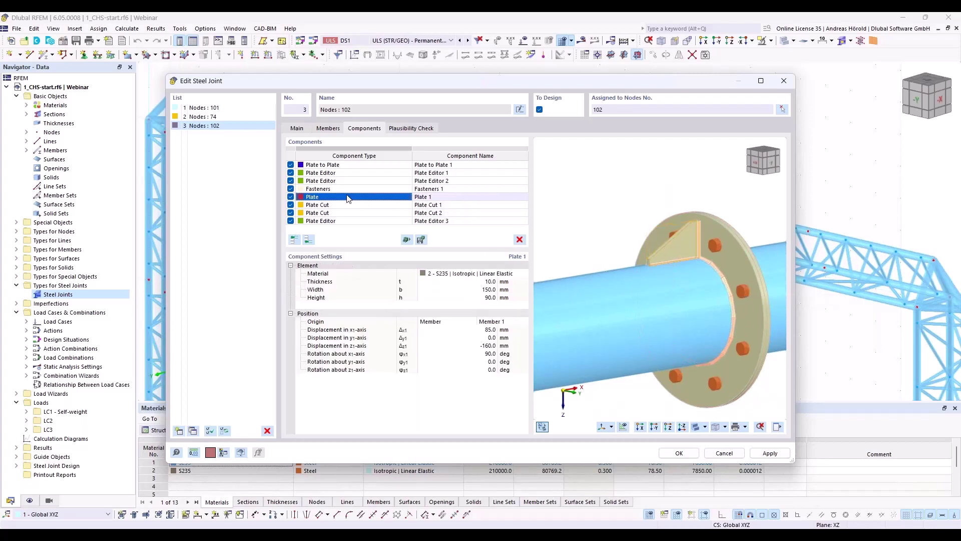
shift+click(354, 220)
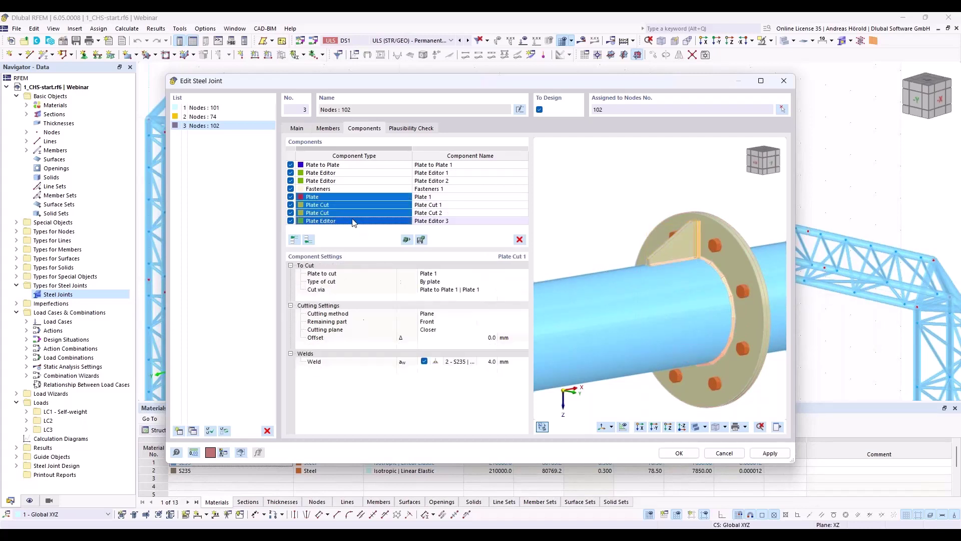
right_click(370, 199)
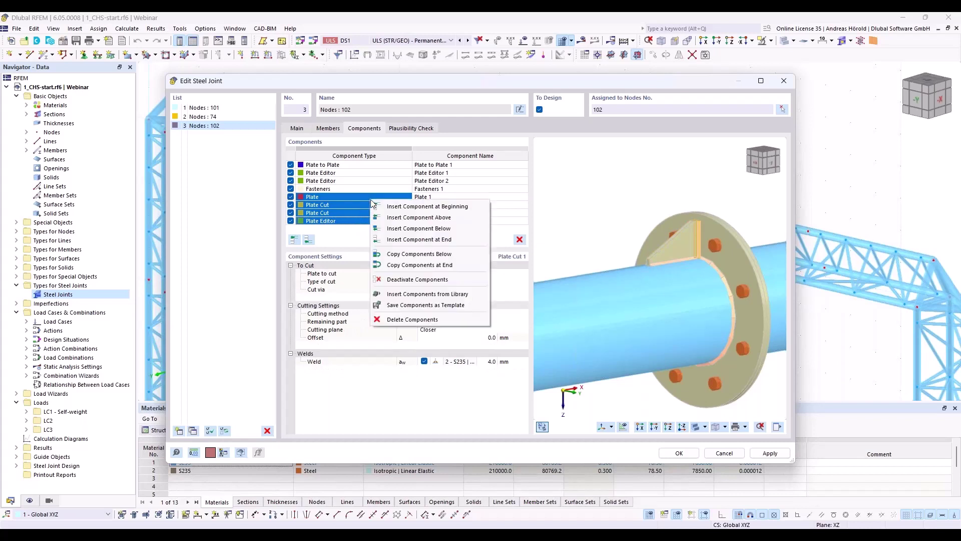
click(423, 265)
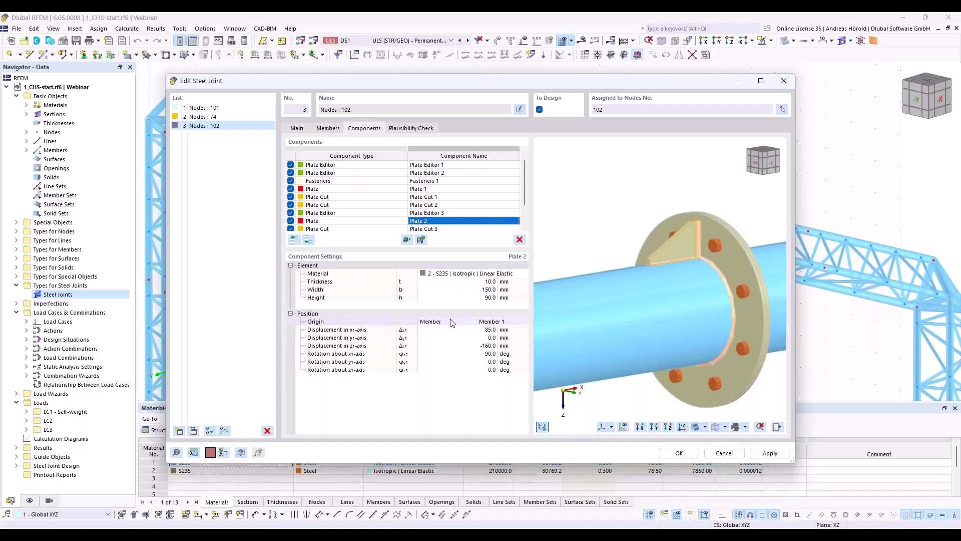
Offset Plate 2 by 160 mm along z1 and rotate it 270° about x1
click(484, 346)
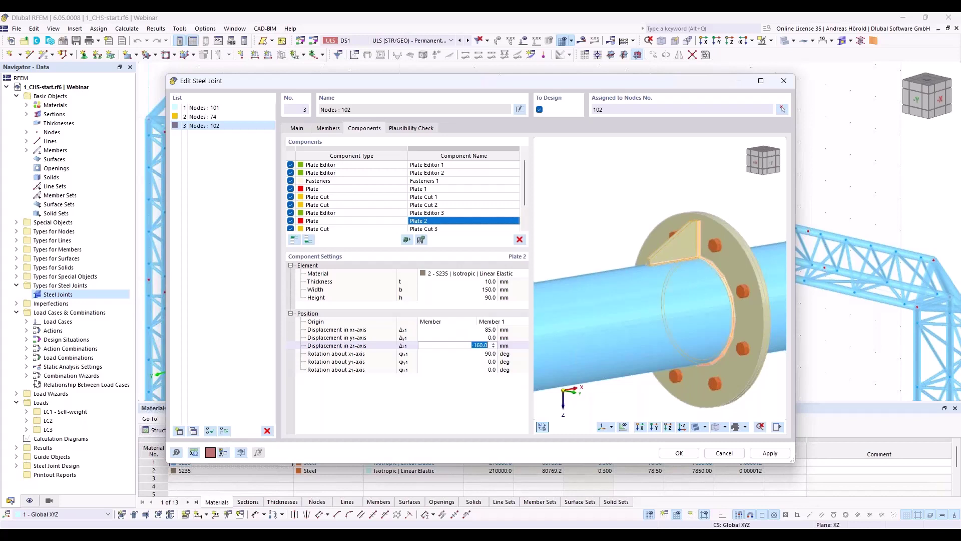
text(160)
key(Tab)
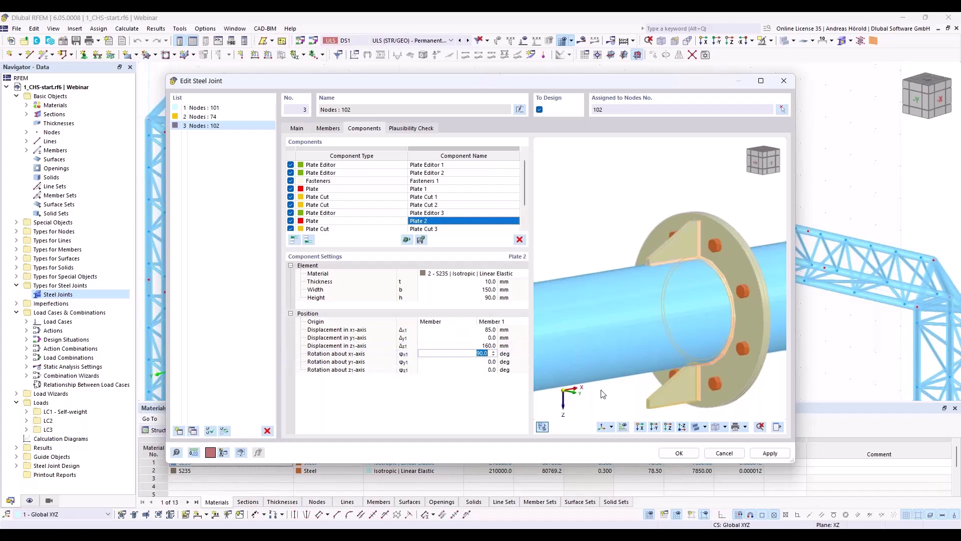
text(270)
key(Tab)
scroll(678, 380, up, 6)
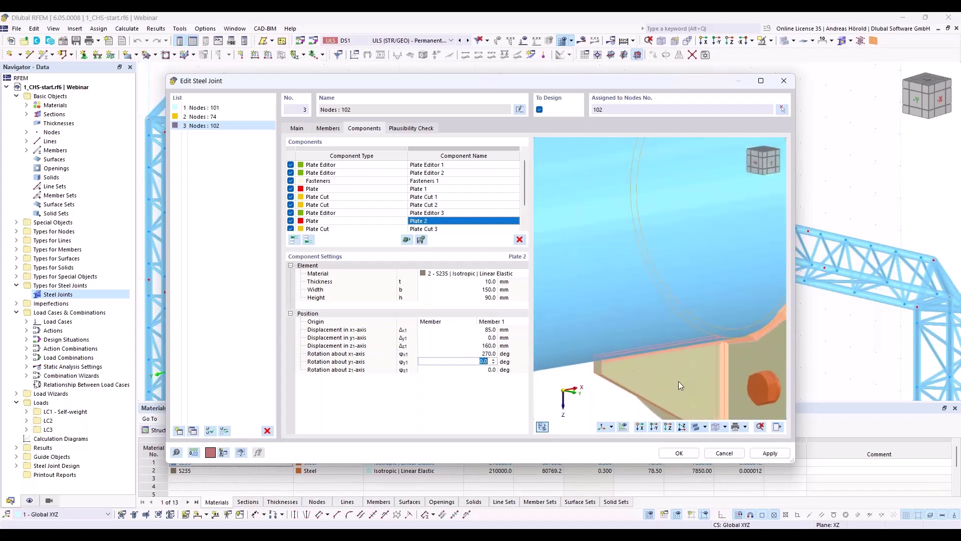
scroll(614, 290, down, 2)
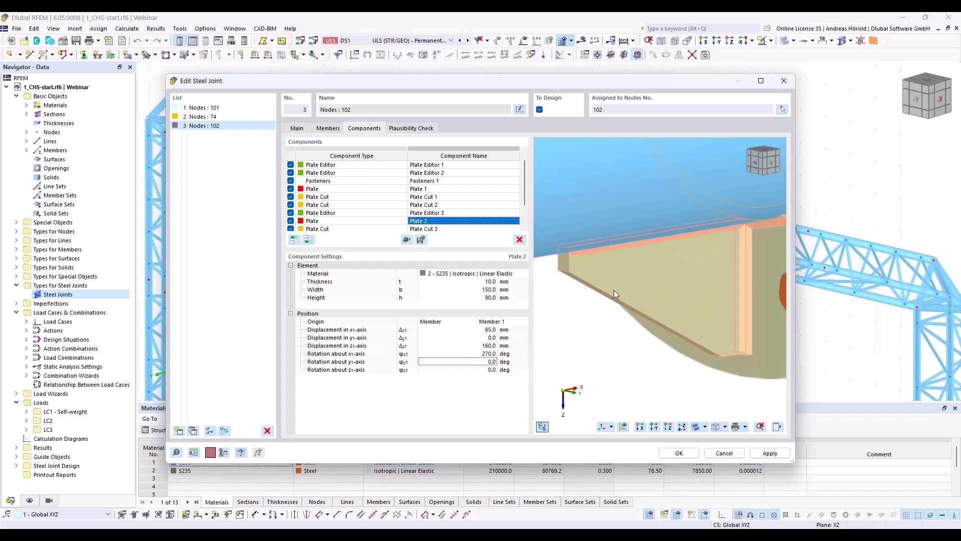
scroll(674, 287, down, 2)
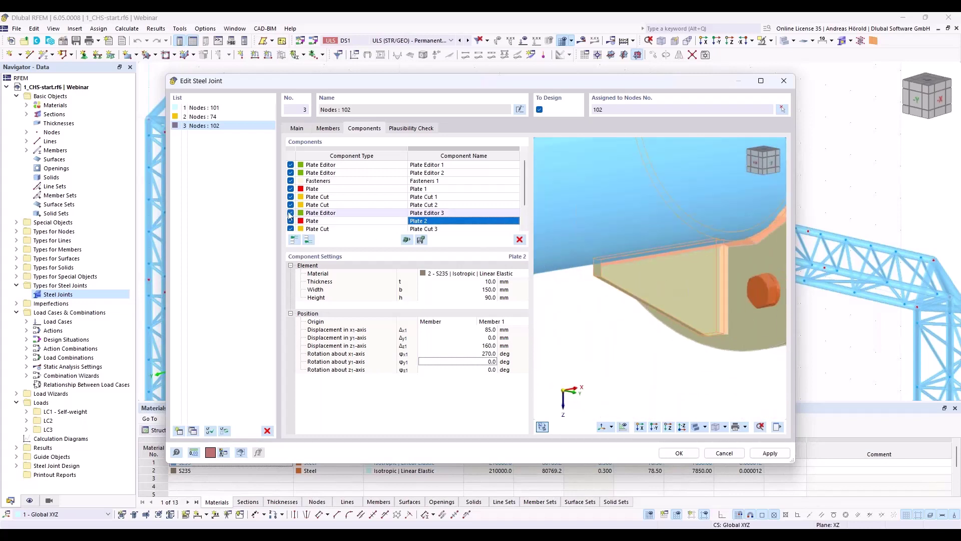
Copy the Plate 2 through Plate Editor 4 components to the end of the list
click(310, 221)
scroll(311, 220, down, 1)
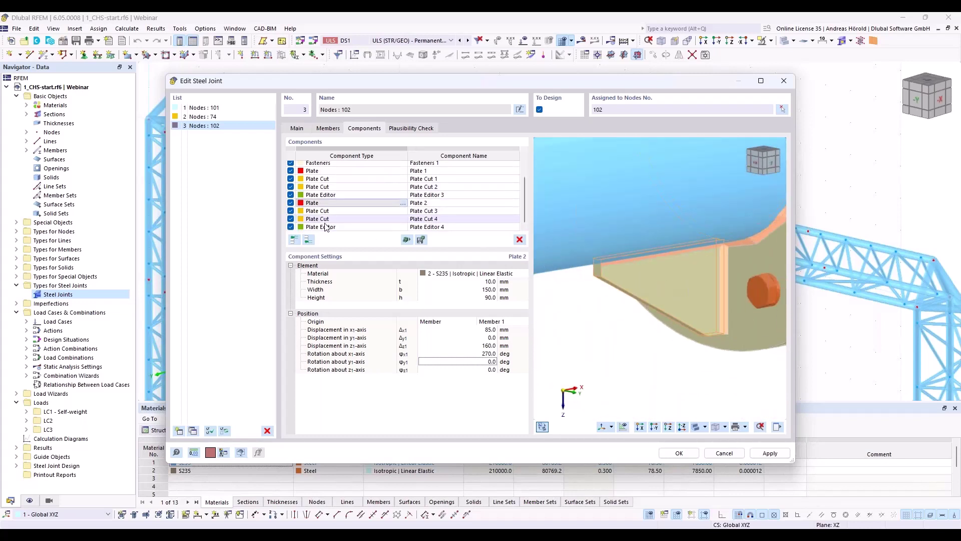
shift+click(325, 226)
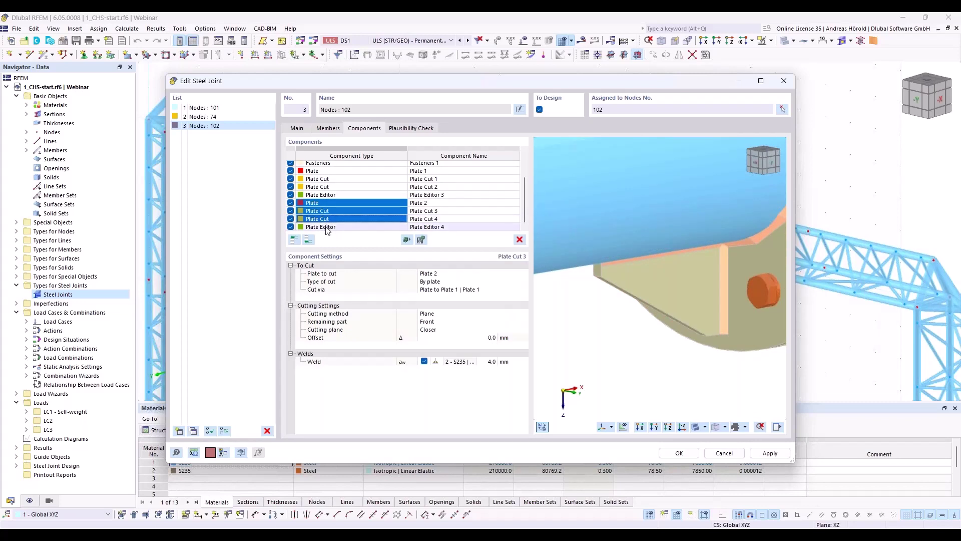
right_click(341, 215)
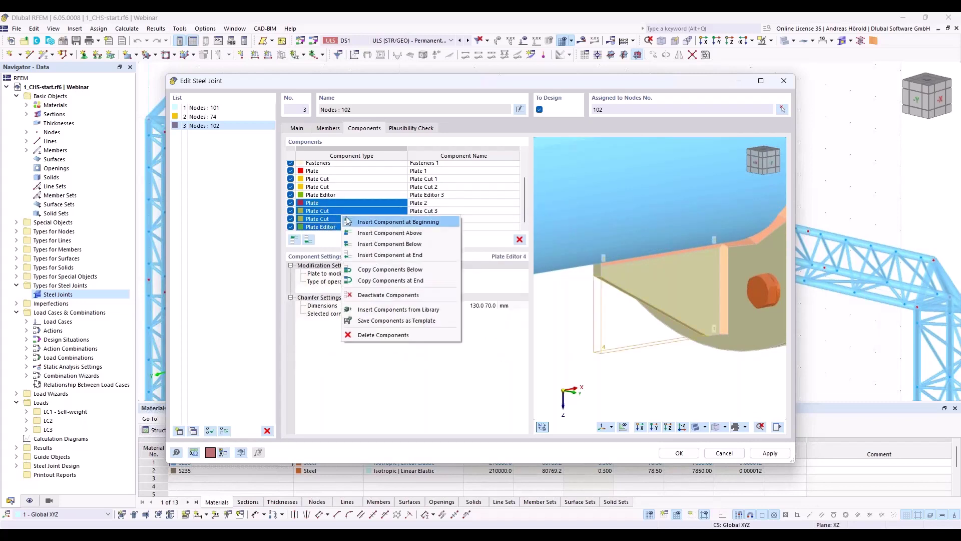
click(405, 282)
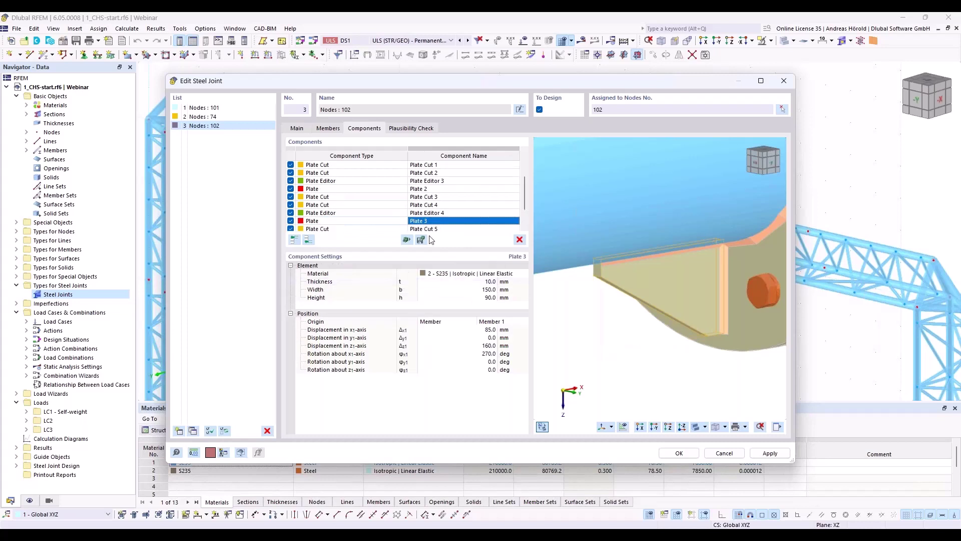
Position Plate 3 at -160 mm y1 and 0 z1, with 0° rotation about x1
click(485, 337)
text(-)
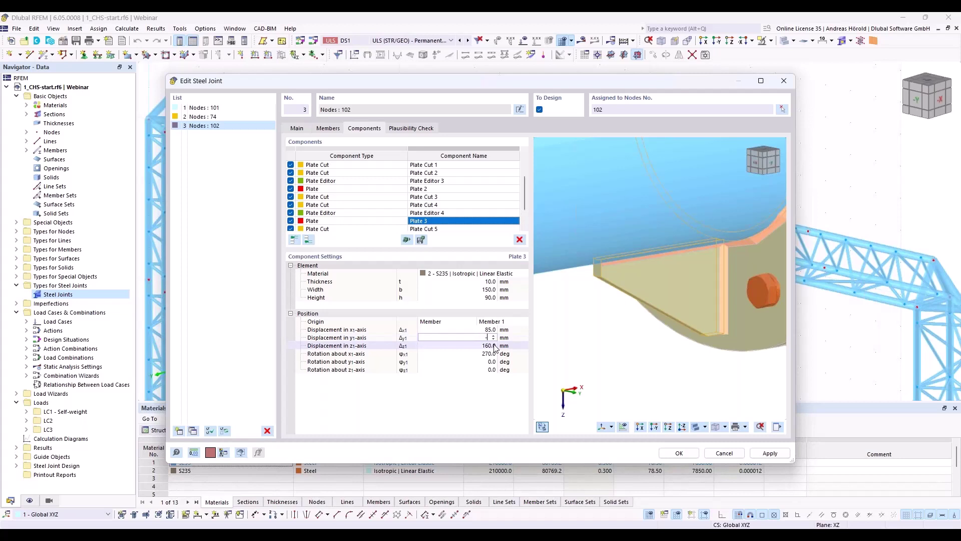
text(160)
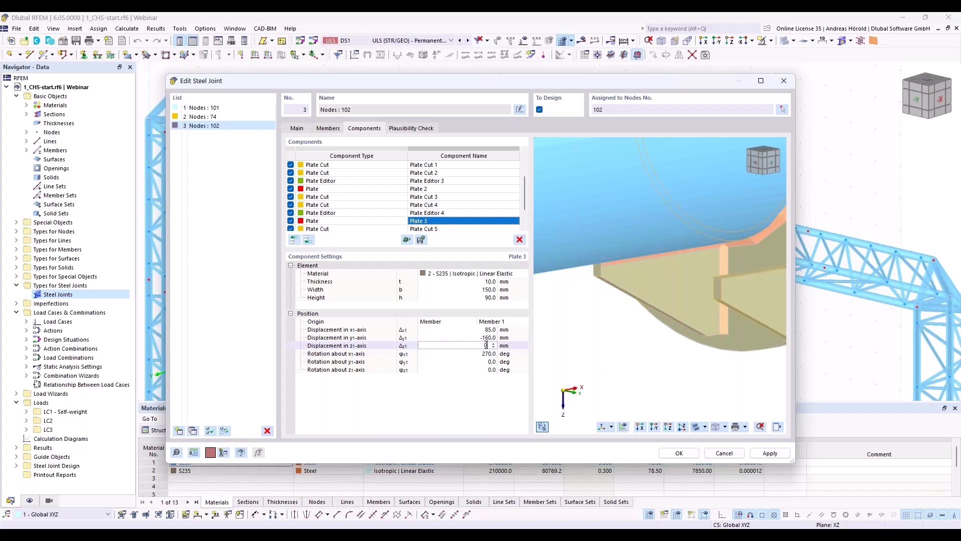
click(485, 353)
text(0)
key(Return)
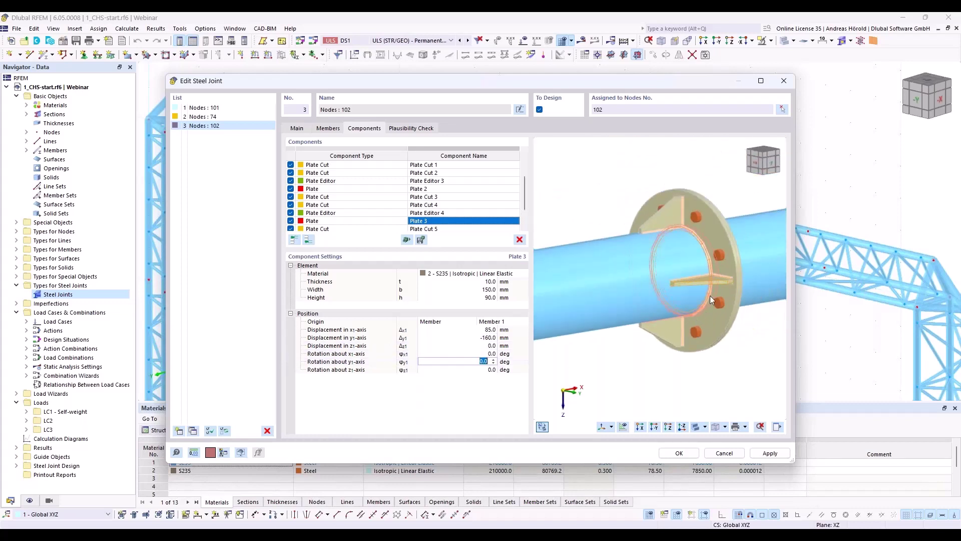
key(Return)
middle_drag(698, 376, 624, 354)
Copy the Plate 3 through Plate Editor 5 components to the end of the list
scroll(370, 206, down, 1)
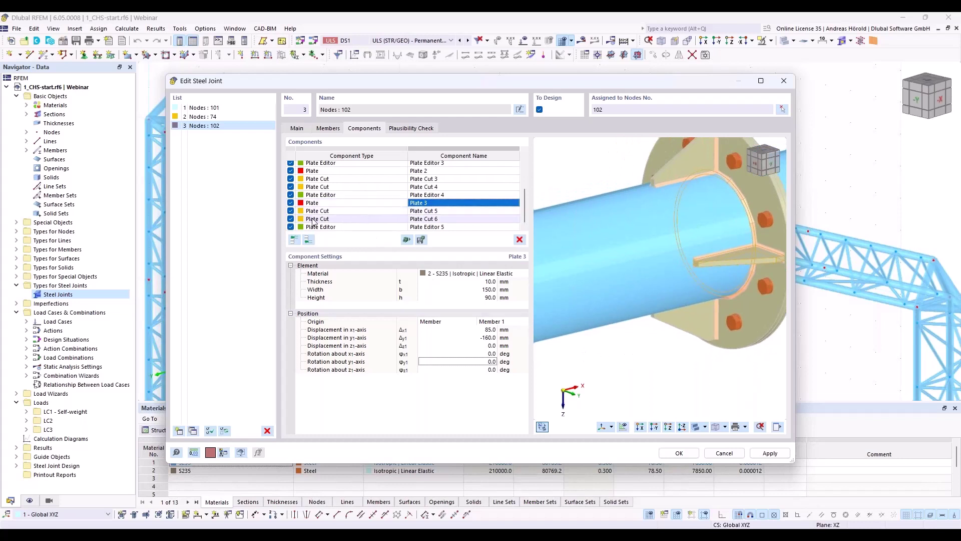
click(318, 203)
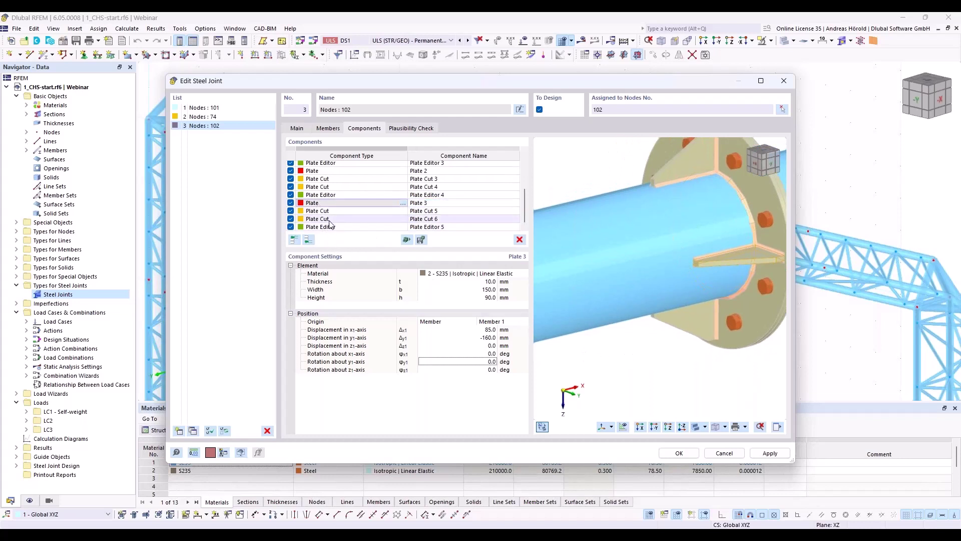
shift+click(329, 228)
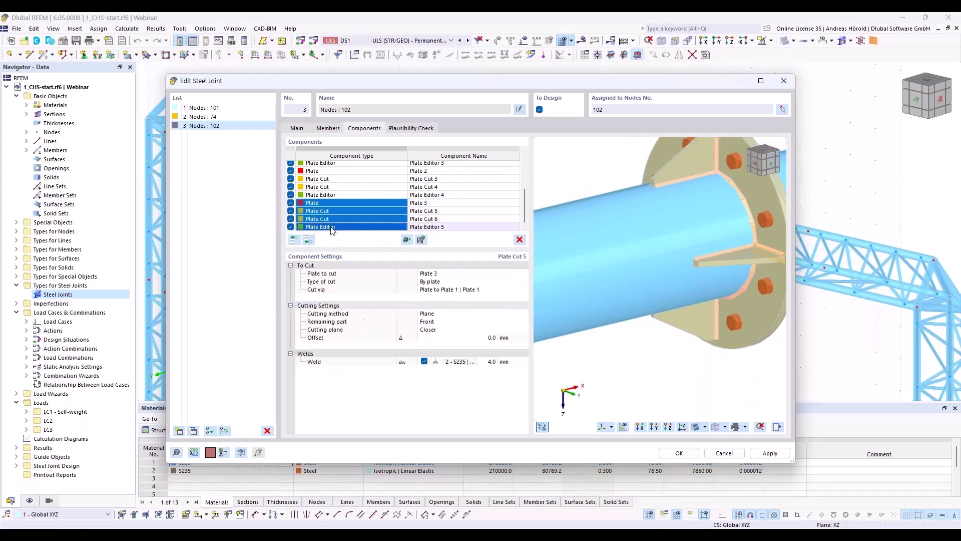
right_click(382, 220)
click(433, 286)
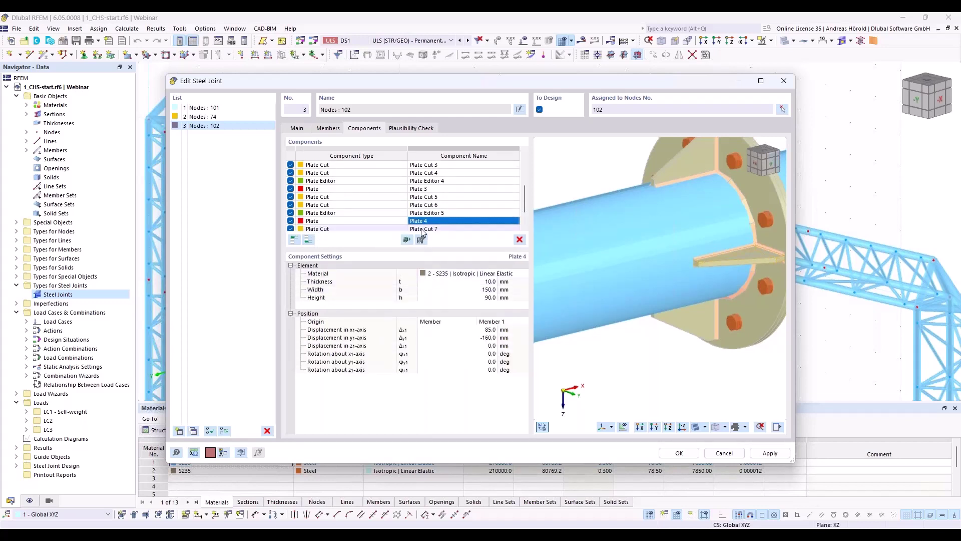
Displace Plate 4 by 160 mm along y1 and rotate it 180° about x1
double_click(483, 339)
text(160)
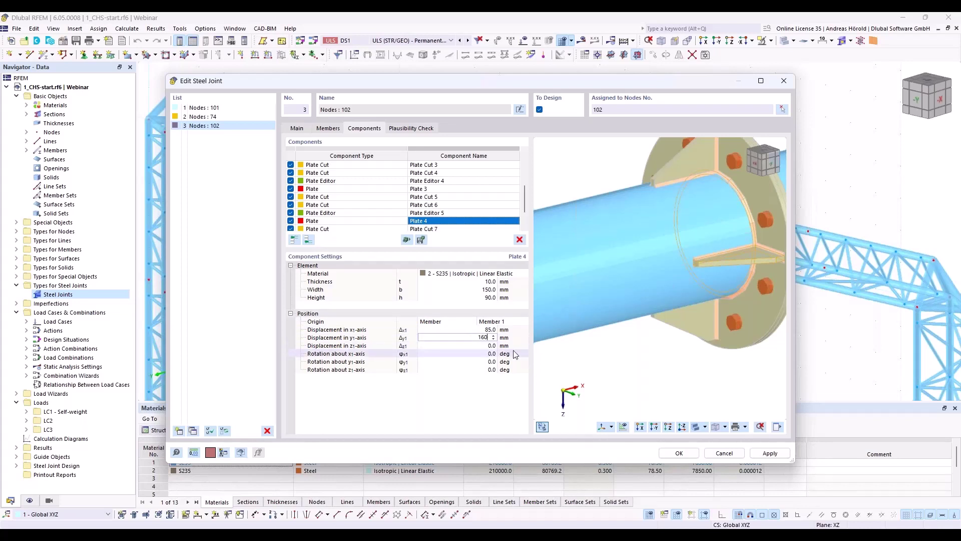
click(507, 355)
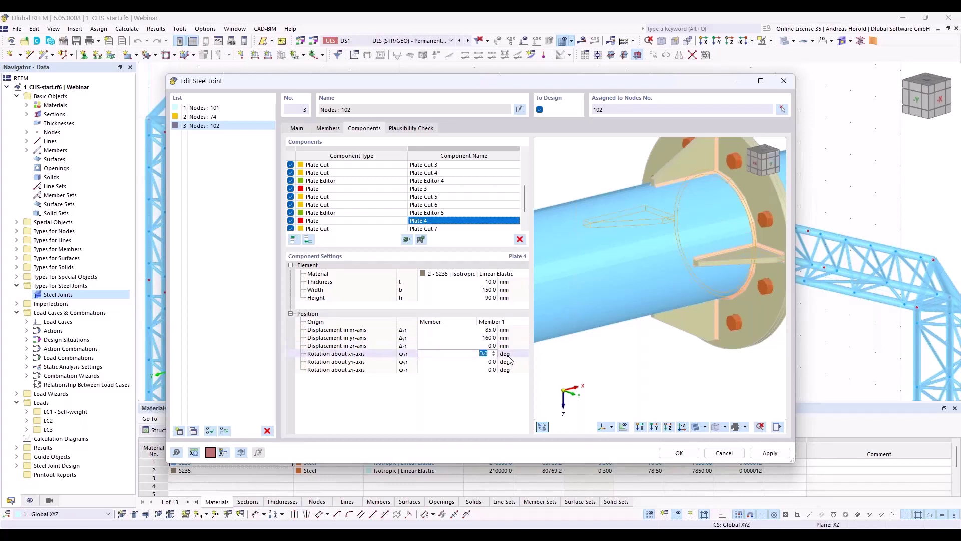
text(180)
key(Return)
ctrl+middle_drag(558, 348, 591, 350)
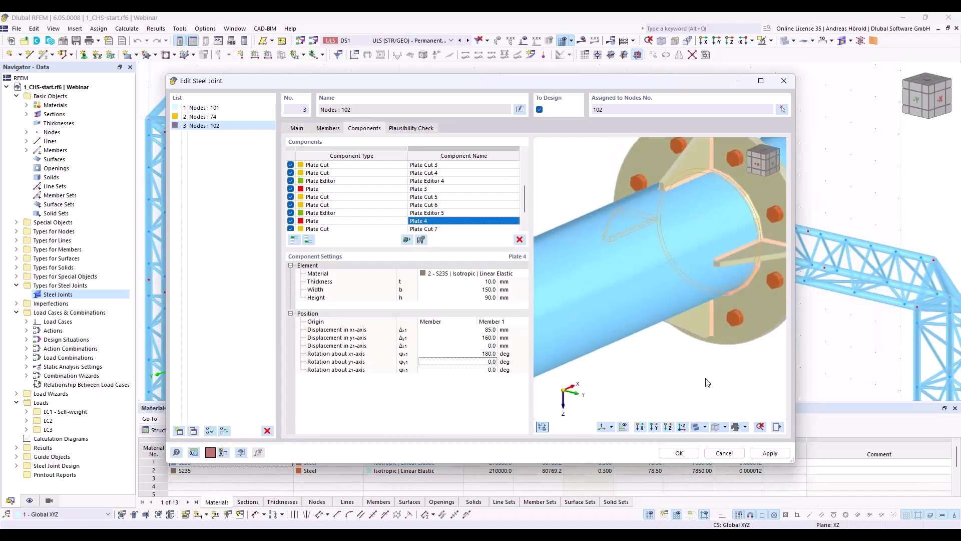
scroll(449, 205, up, 3)
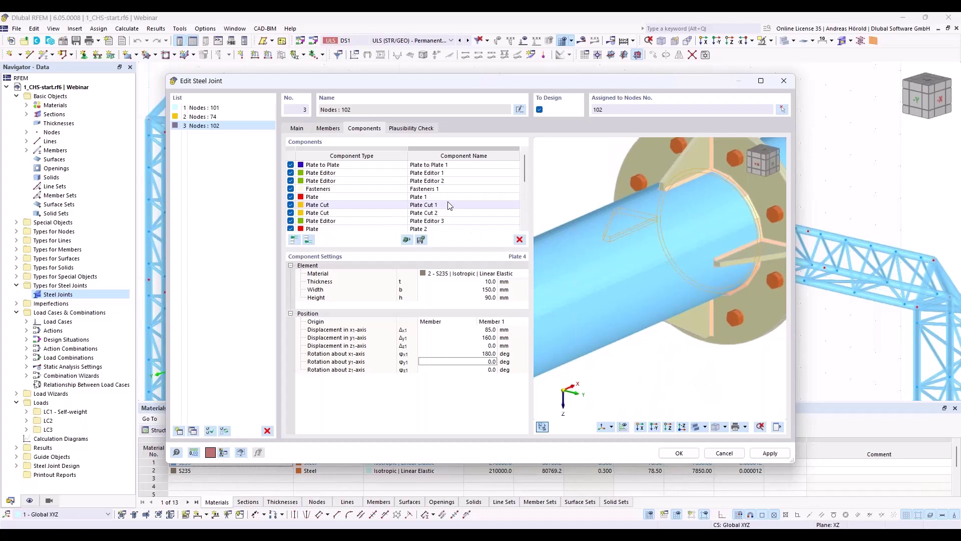
Select all four gusset component sets and copy them to the end of the list
click(368, 200)
scroll(371, 215, down, 5)
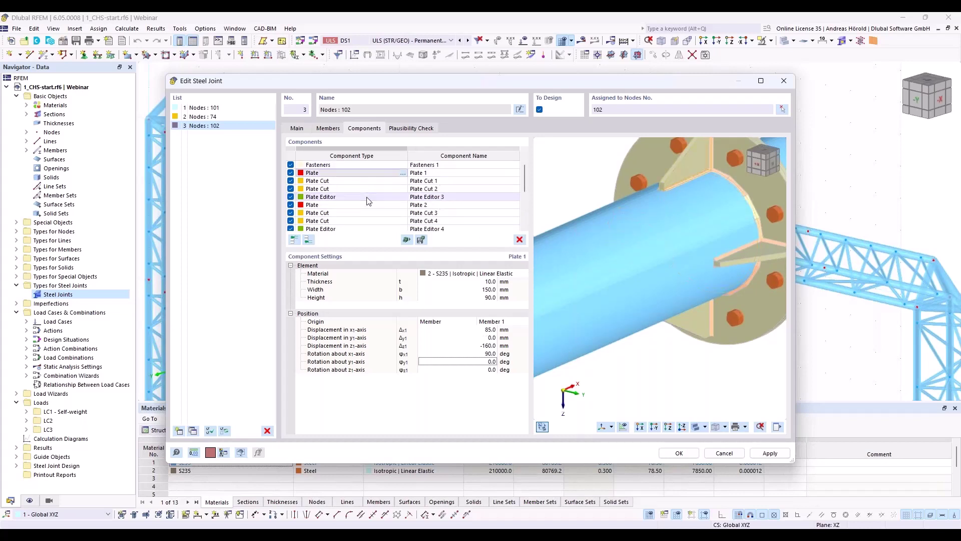
shift+click(356, 227)
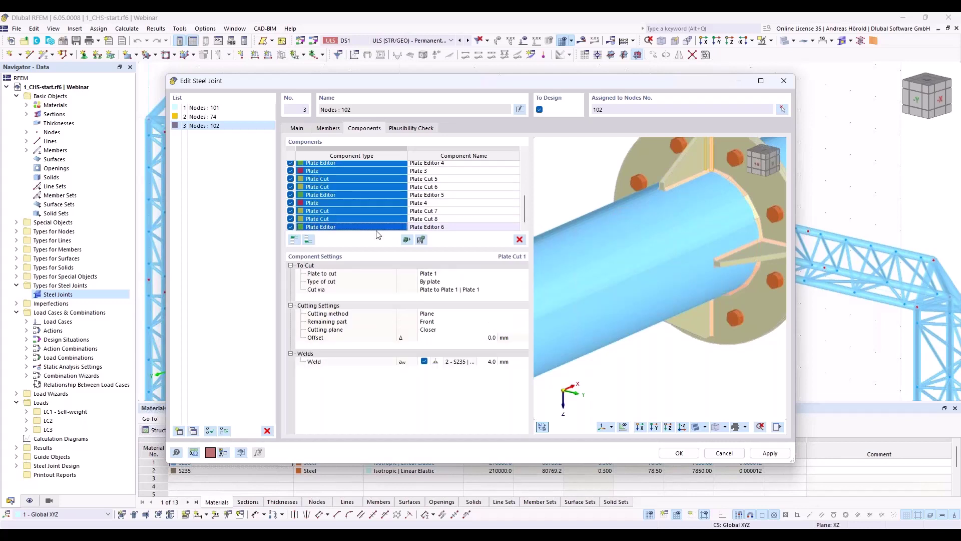
right_click(348, 212)
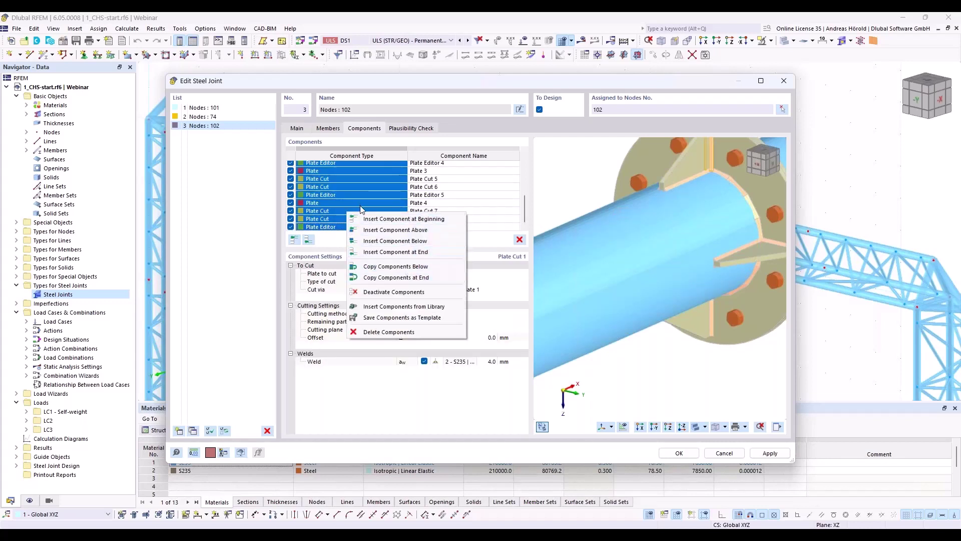
click(481, 242)
scroll(383, 206, up, 3)
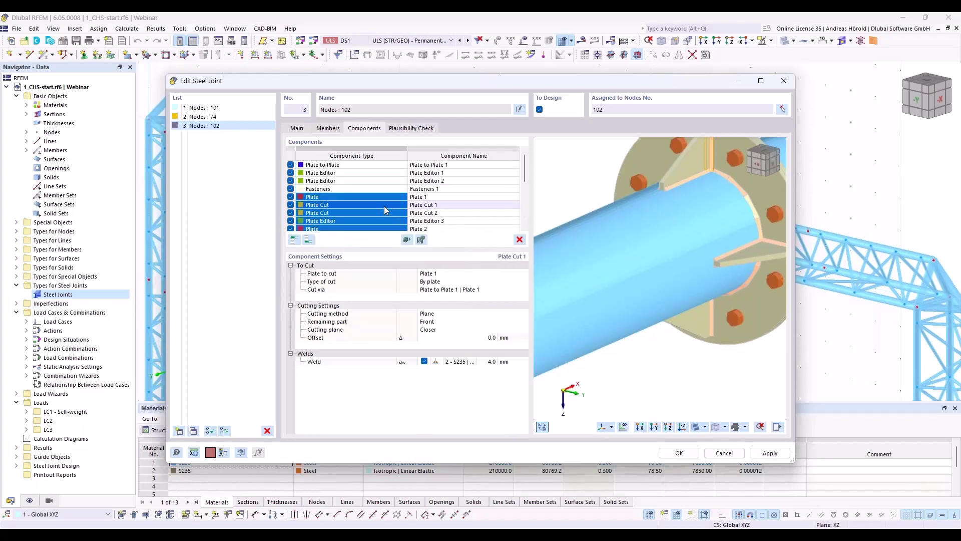
key(ctrl+a)
scroll(384, 206, down, 3)
right_click(369, 196)
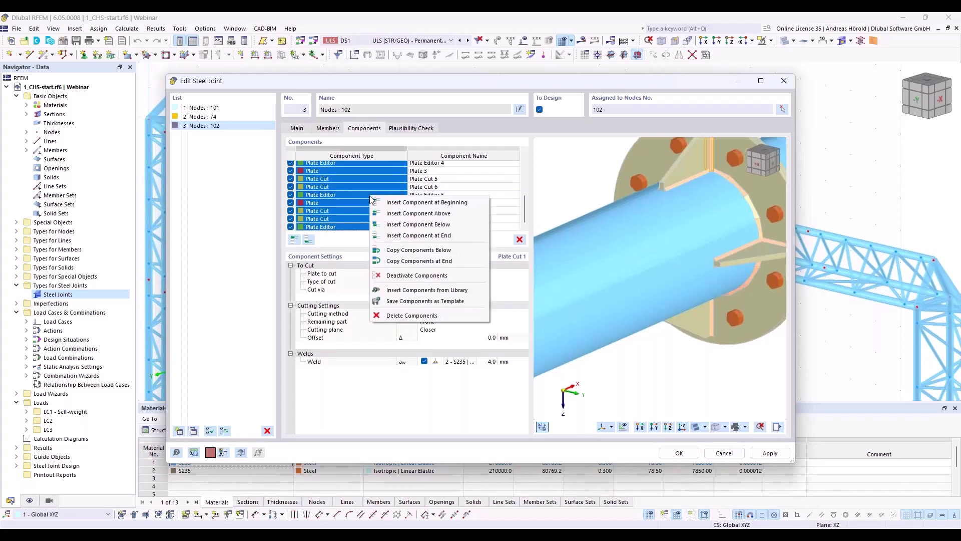
click(422, 262)
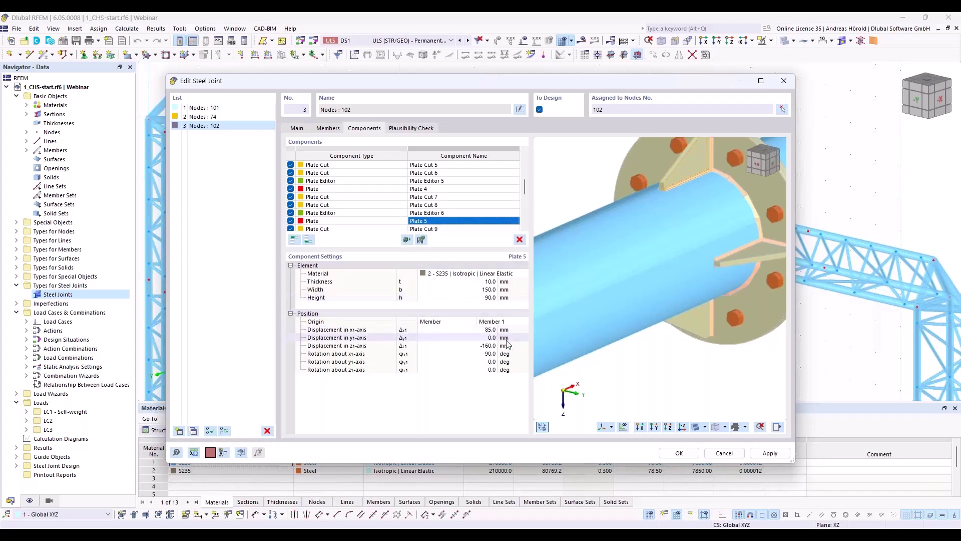
Set Plate 5 to 113 mm y1, -113 mm z1 and 135° rotation about x1
click(490, 339)
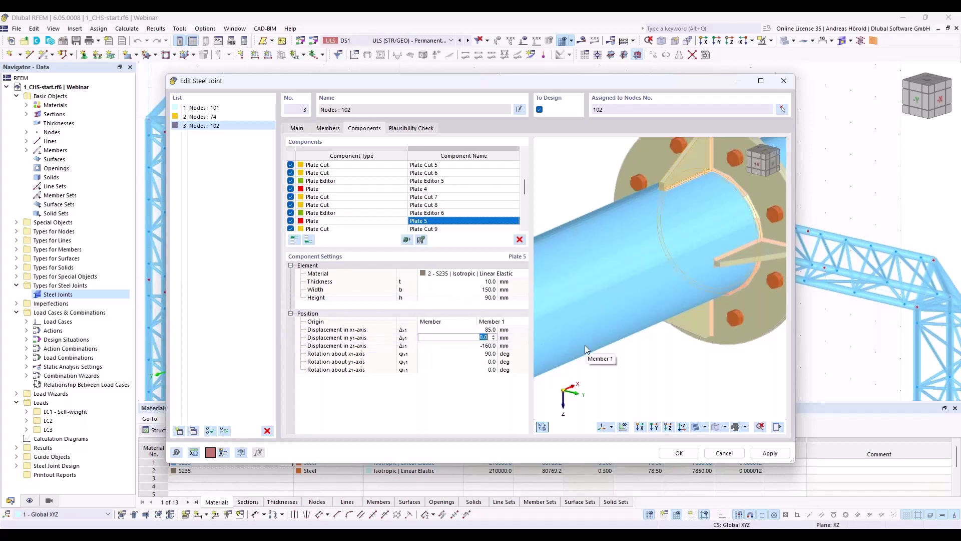
text(113)
key(Tab)
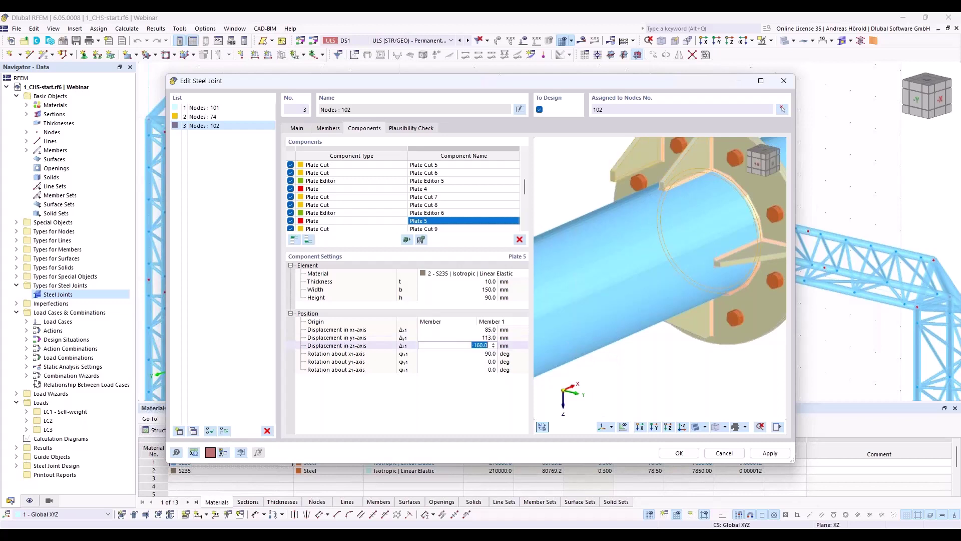
text(-113)
key(Tab)
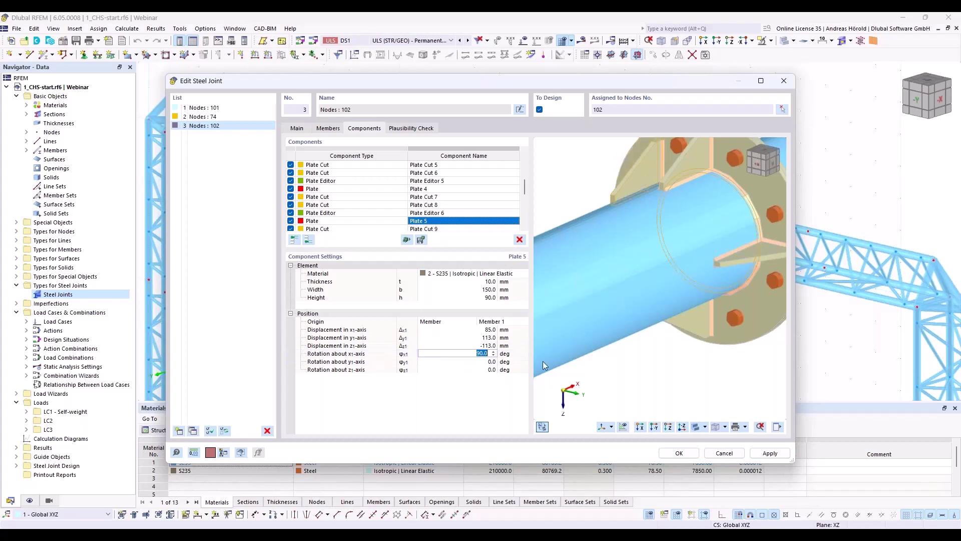
text(135)
key(Tab)
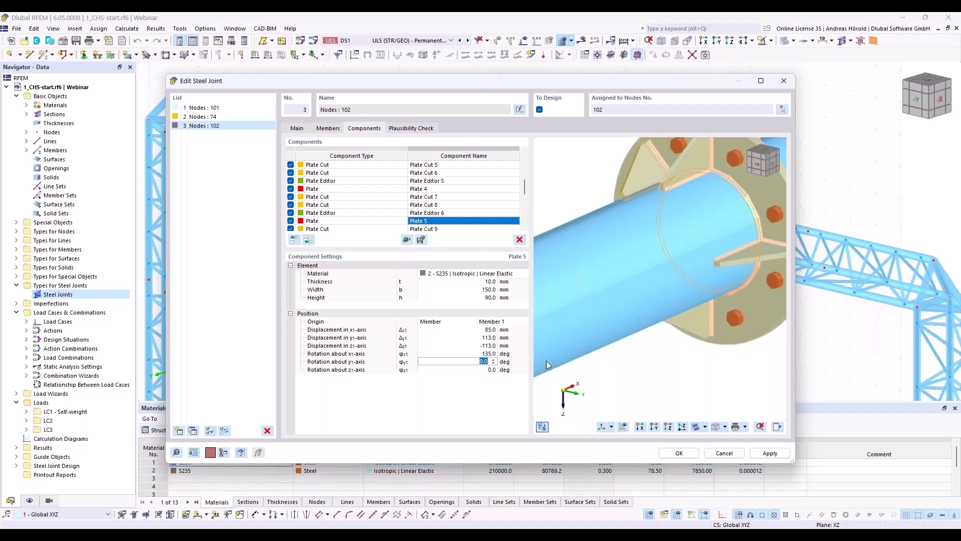
middle_drag(617, 239, 642, 209)
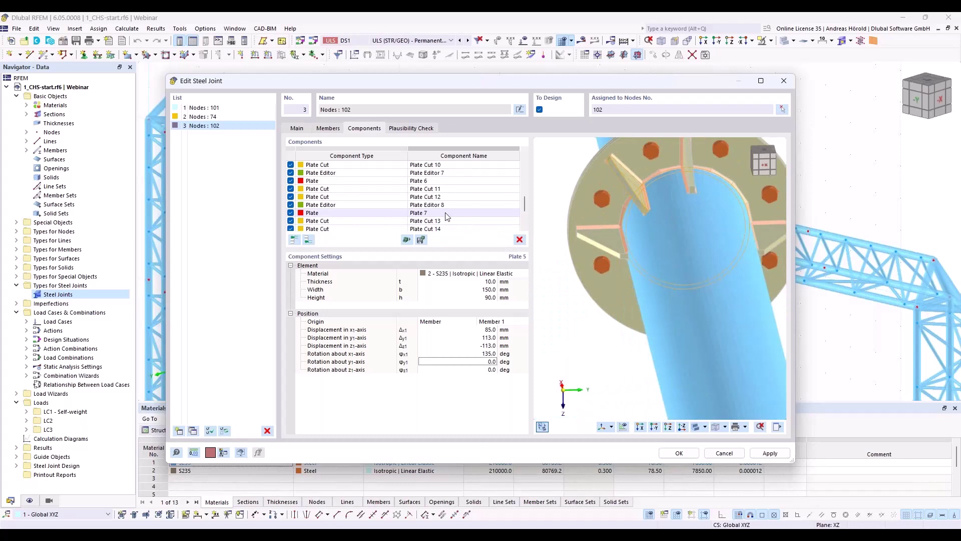
Give Plate 6 a 113 mm y1 offset and 235° rotation about x1
scroll(447, 217, up, 2)
double_click(431, 204)
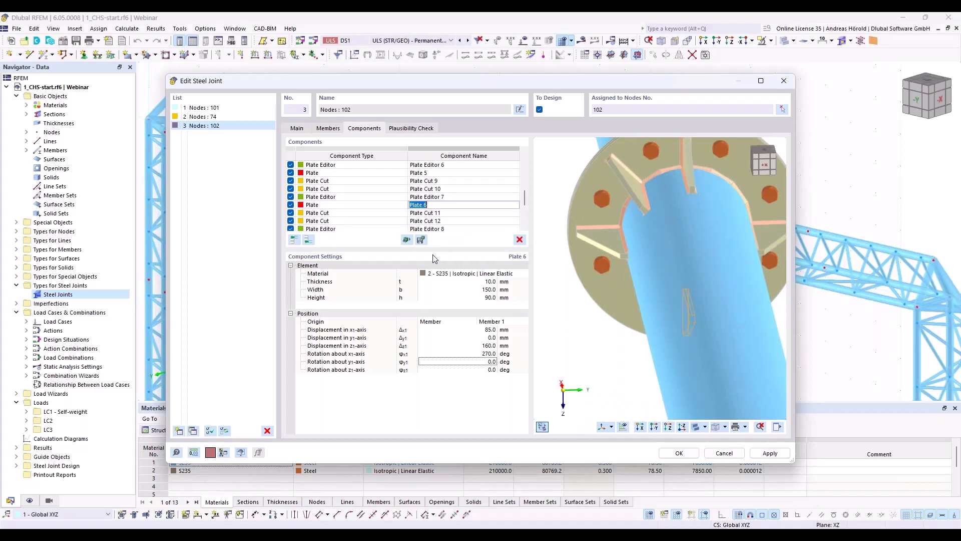
click(483, 338)
text(113)
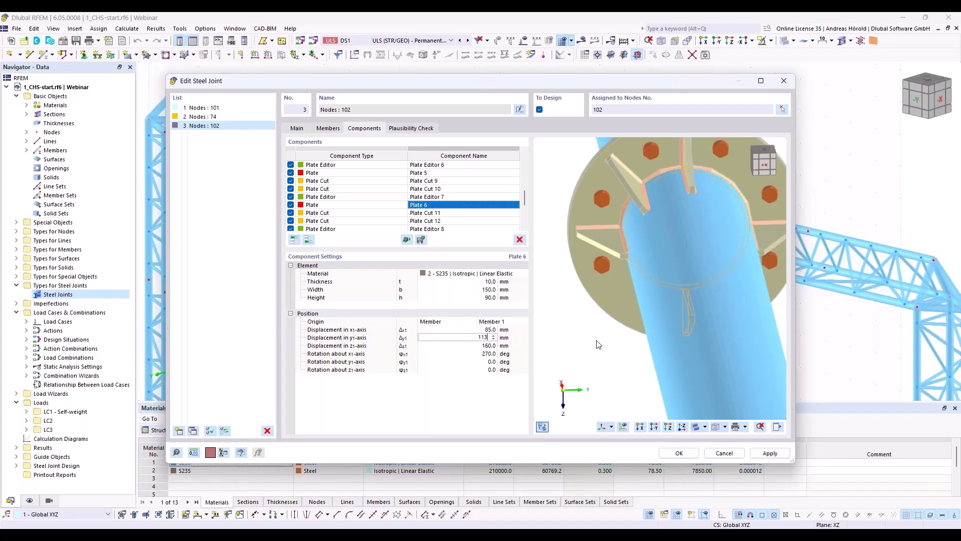
click(490, 346)
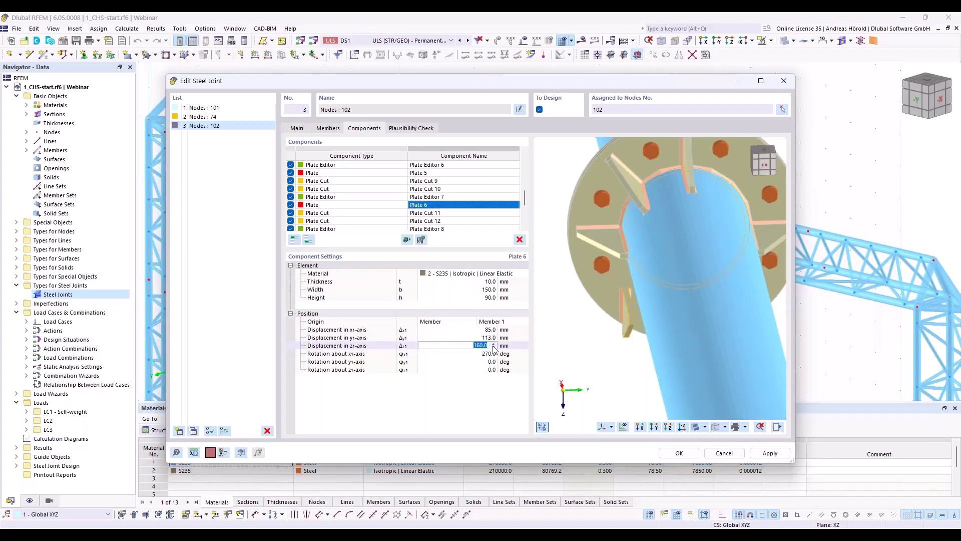
text(113)
key(BackSpace)
key(BackSpace)
text(53)
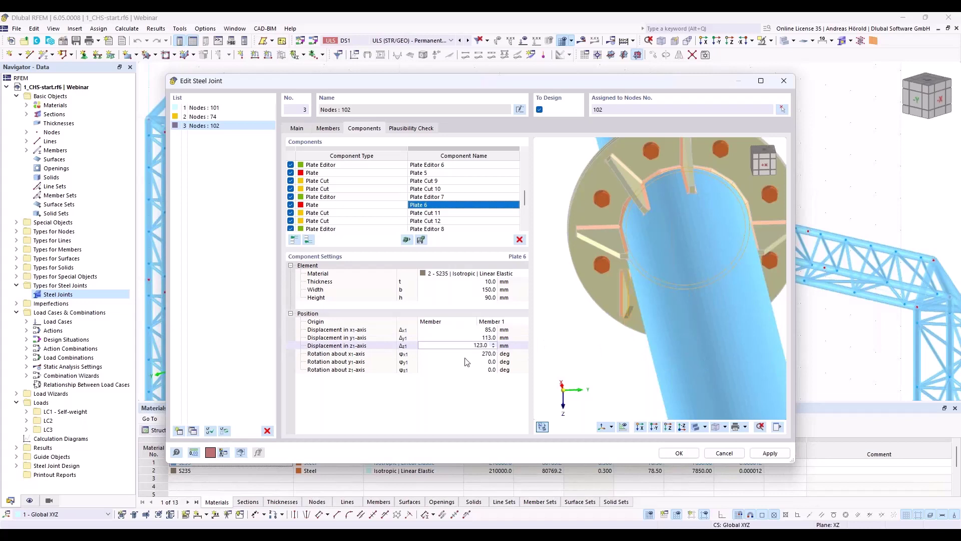
click(468, 354)
text(235)
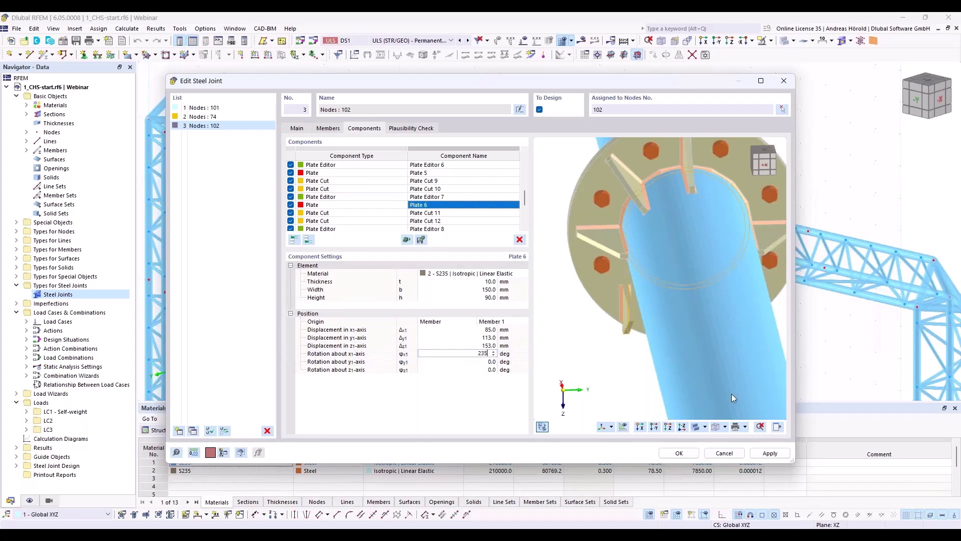
key(Return)
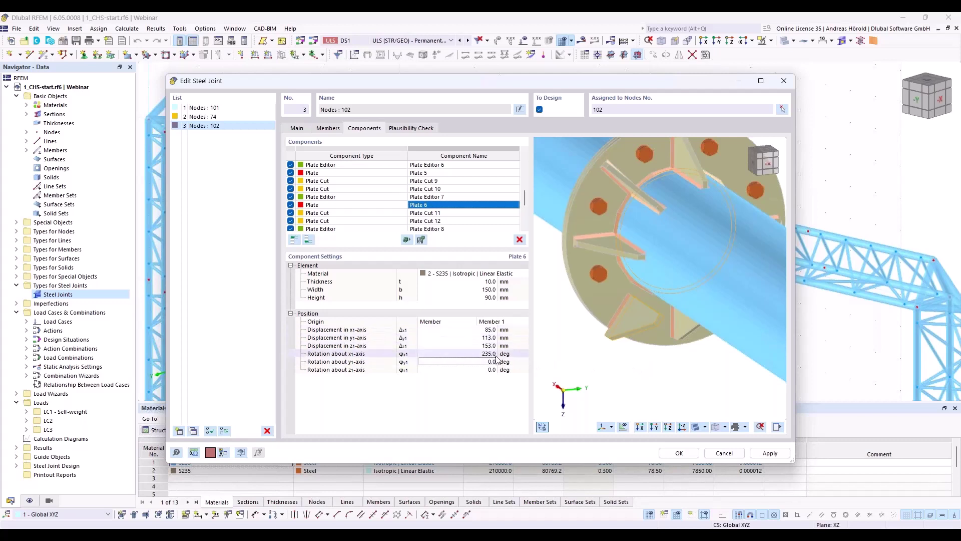
Correct Plate 6's z1 displacement to 113 mm
click(481, 345)
text(1)
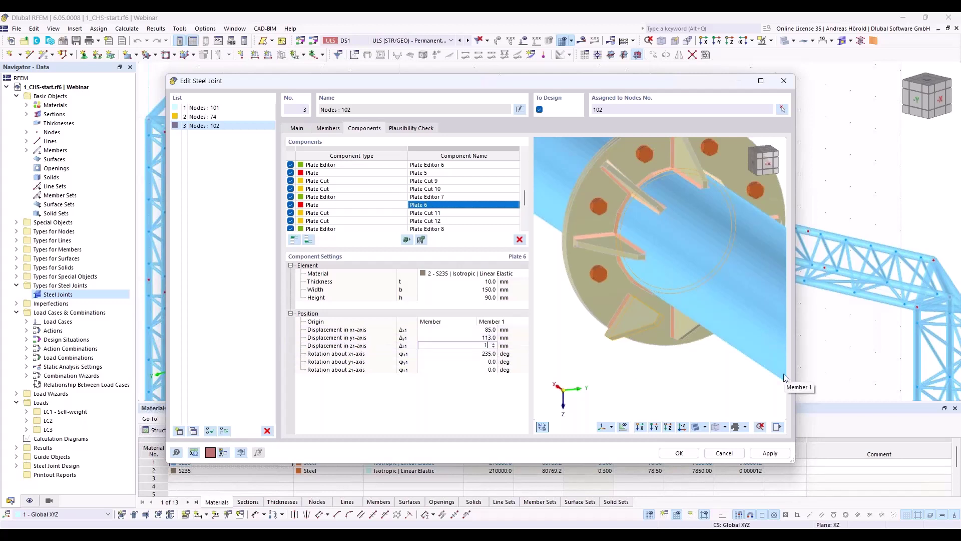
text(13)
key(Tab)
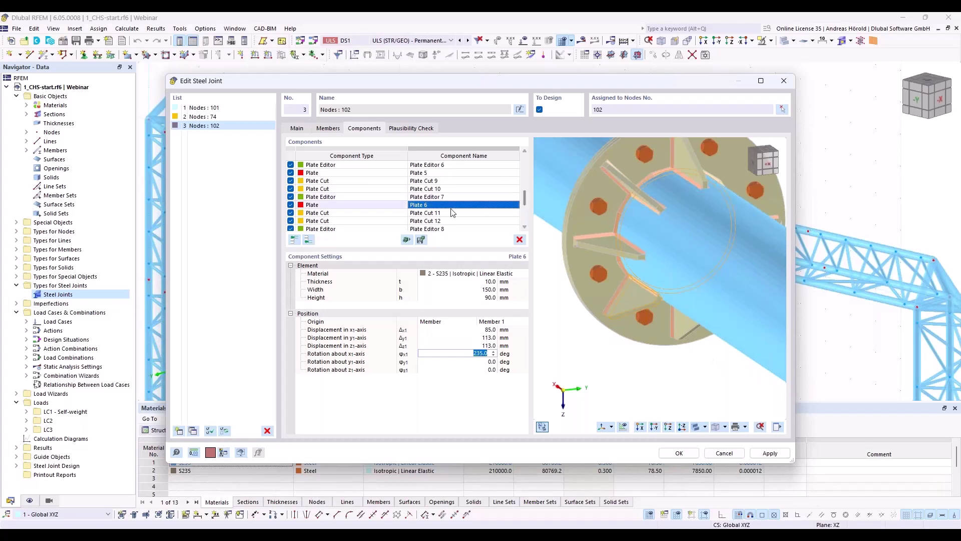
scroll(451, 210, down, 1)
scroll(451, 211, down, 1)
scroll(452, 197, down, 1)
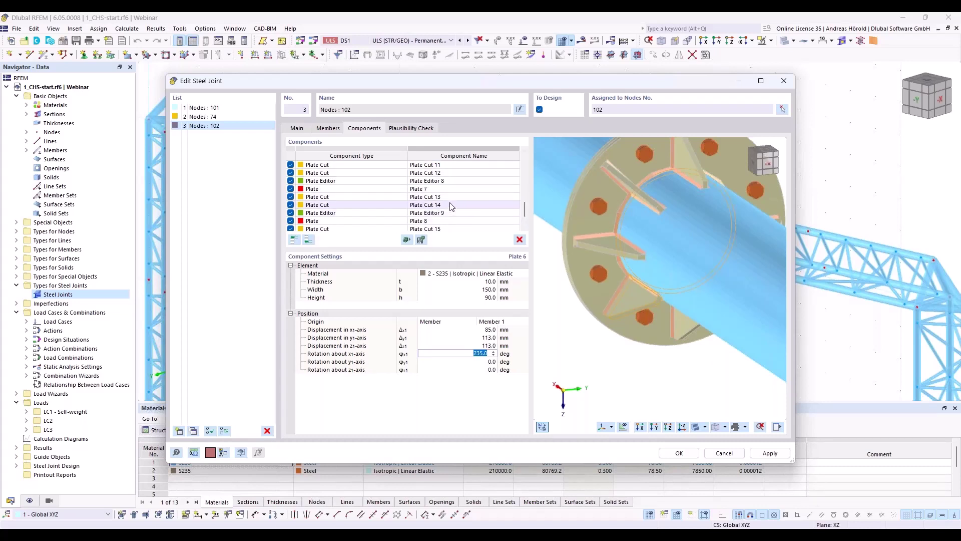
Place Plate 7 at -113 mm y1 and z1, rotated 45° about x1, and check the preview
click(452, 190)
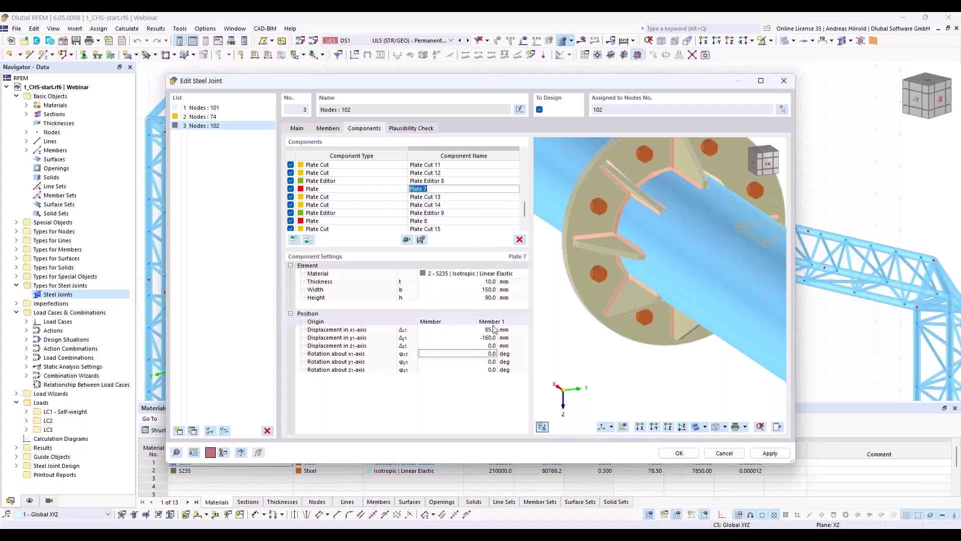
click(483, 337)
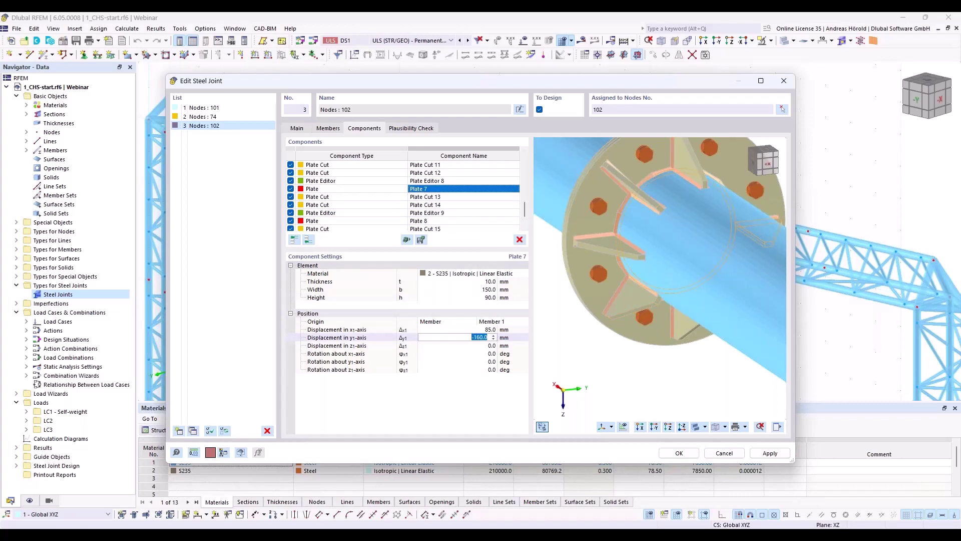
text(-113)
click(466, 345)
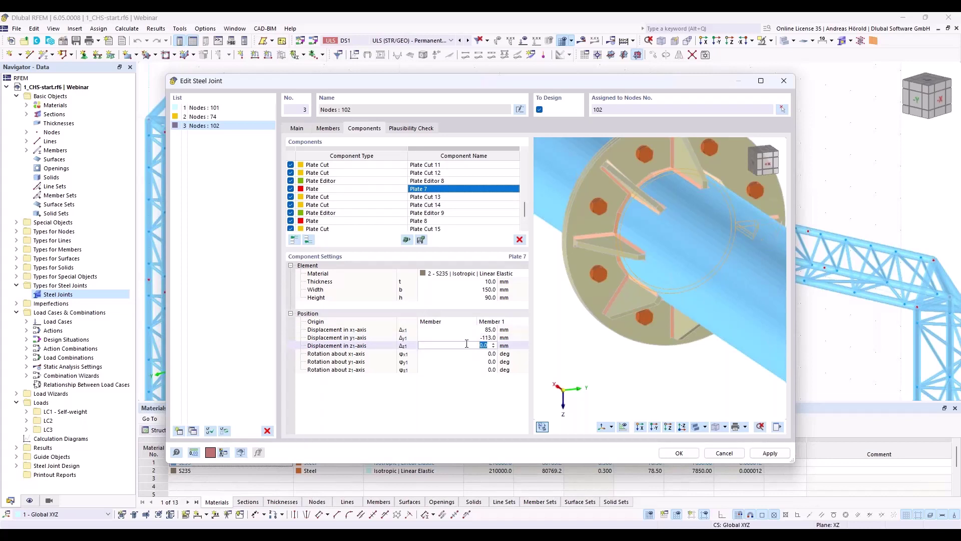
text(-113)
key(Tab)
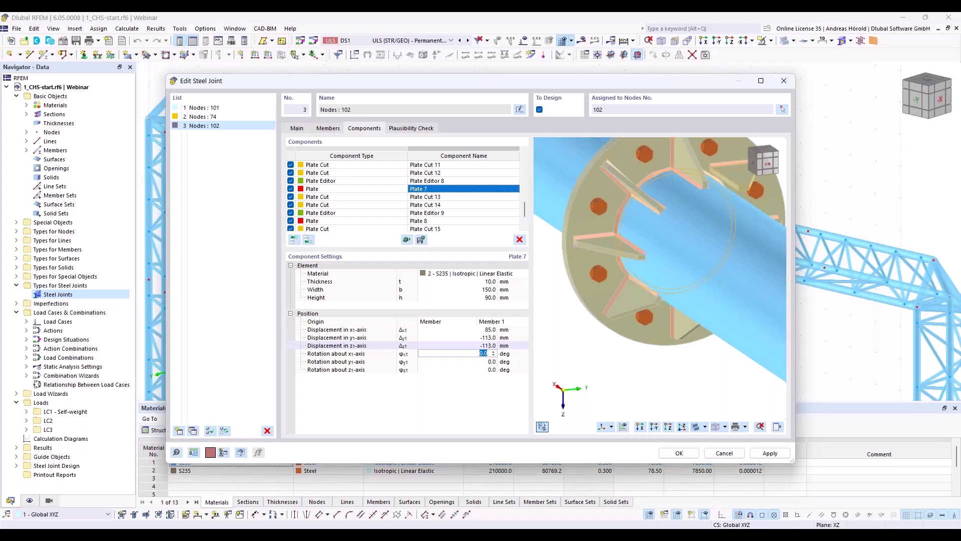
text(45)
key(Tab)
middle_drag(718, 301, 677, 306)
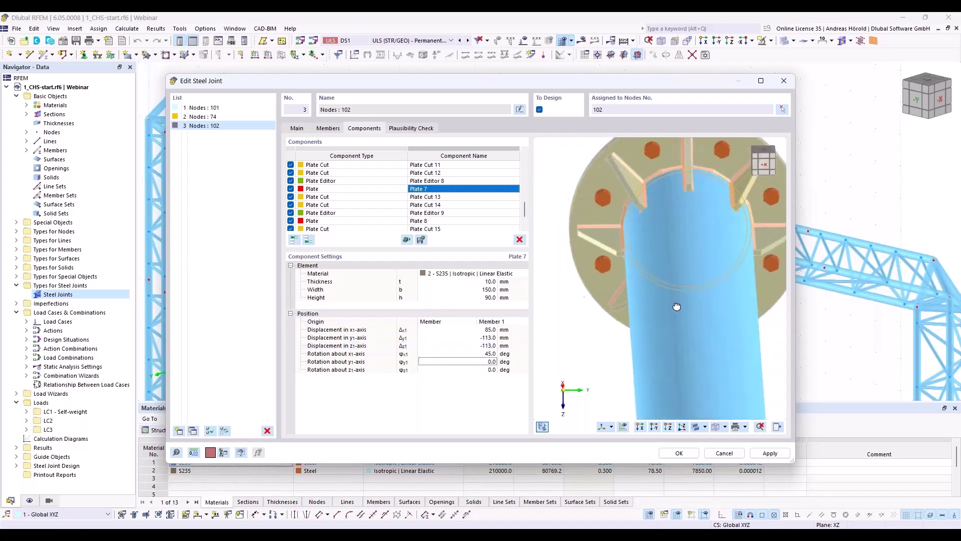
scroll(743, 192, down, 5)
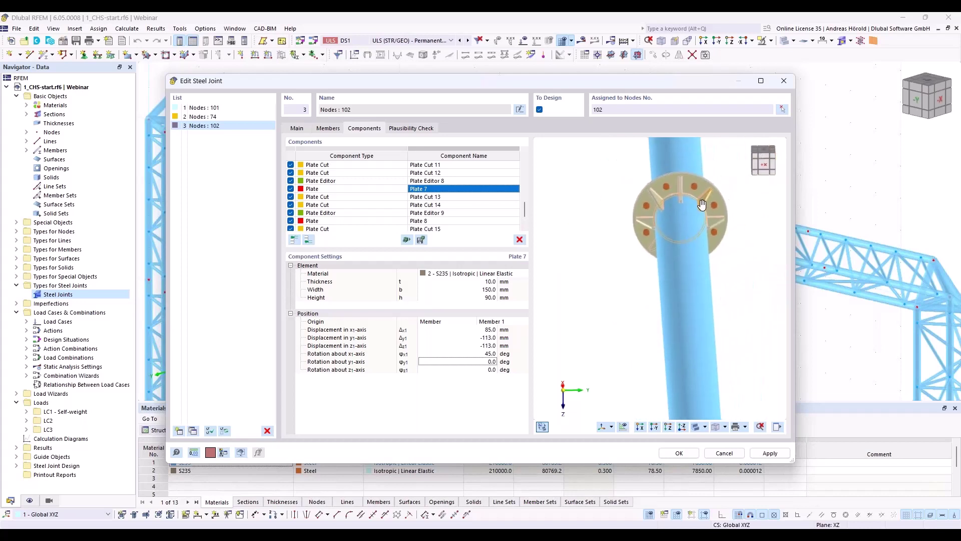
middle_drag(714, 277, 635, 262)
scroll(684, 257, up, 4)
Place Plate 8 at -113 mm y1 and 113 mm z1, rotated 315° about x1
click(418, 221)
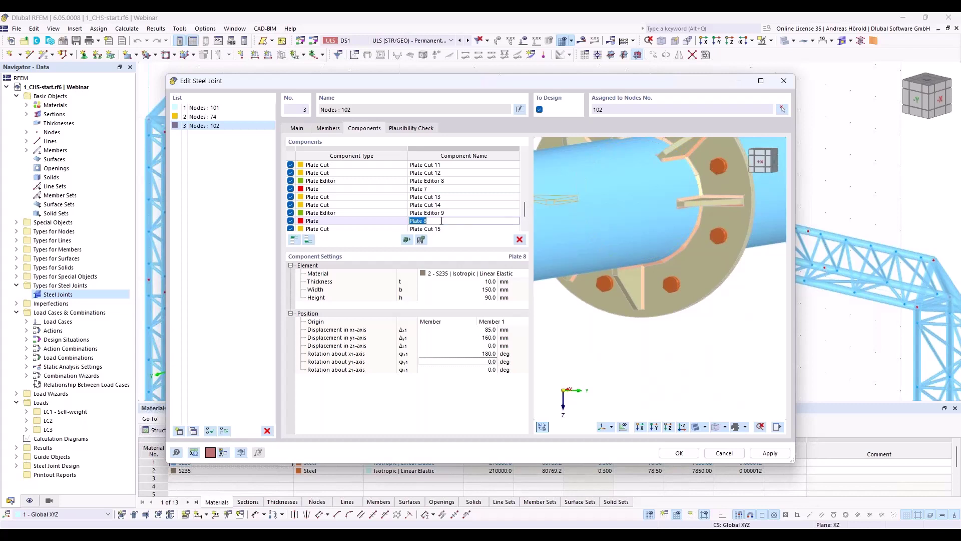
click(481, 337)
text(-113)
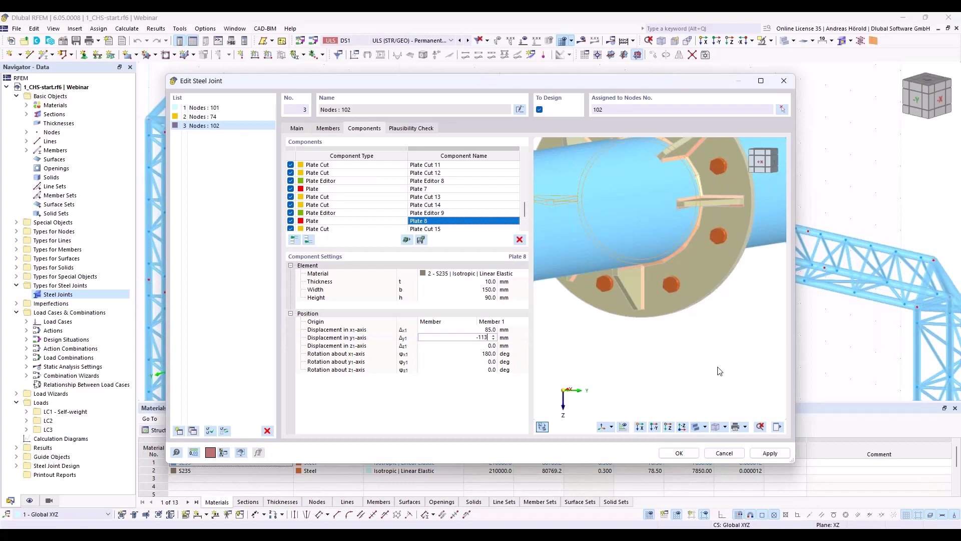
key(Tab)
text(11)
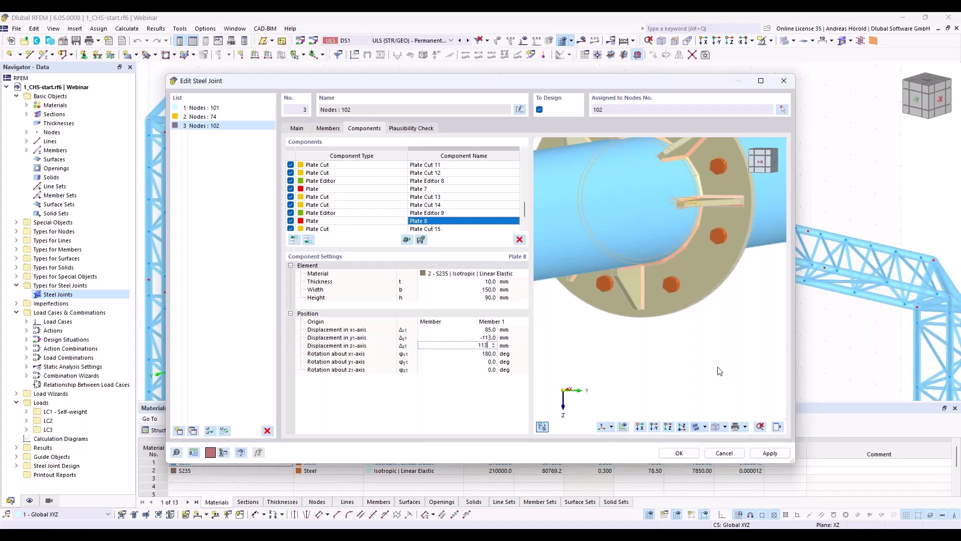
key(Tab)
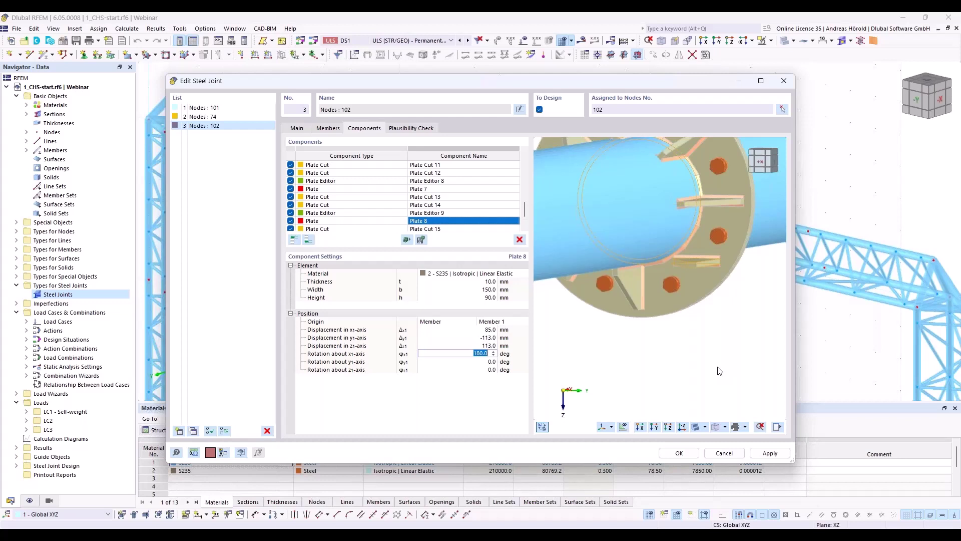
text(3154)
key(BackSpace)
key(Tab)
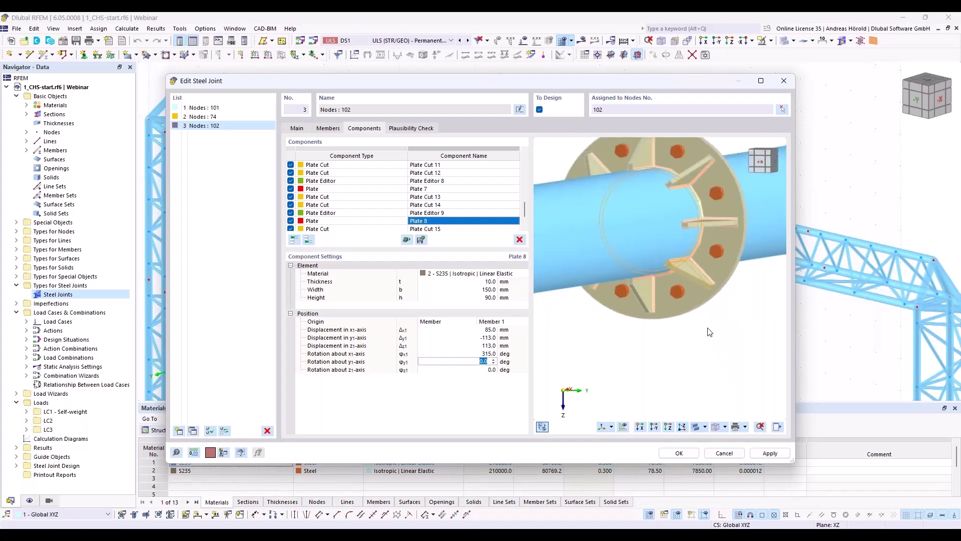
ctrl+middle_drag(744, 325, 596, 377)
ctrl+middle_drag(695, 354, 691, 372)
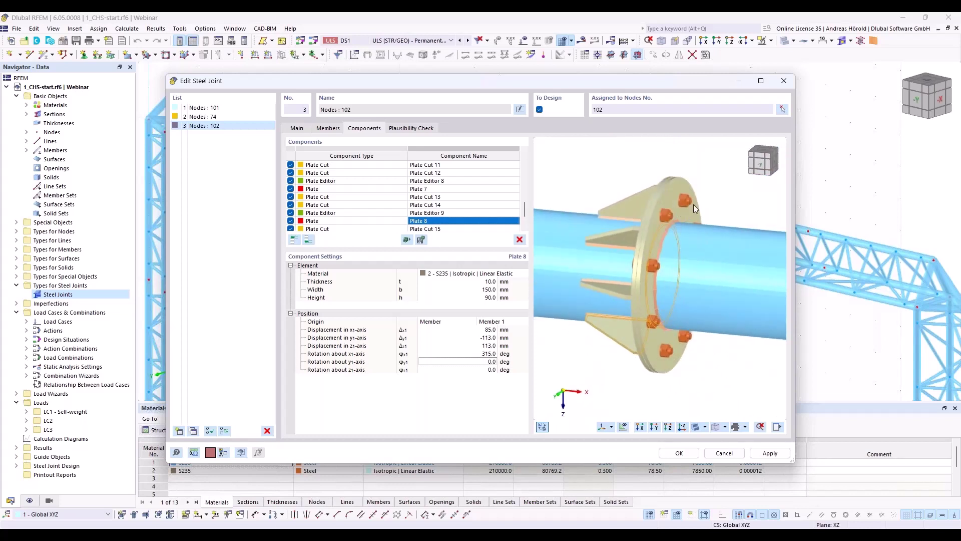
scroll(687, 202, down, 2)
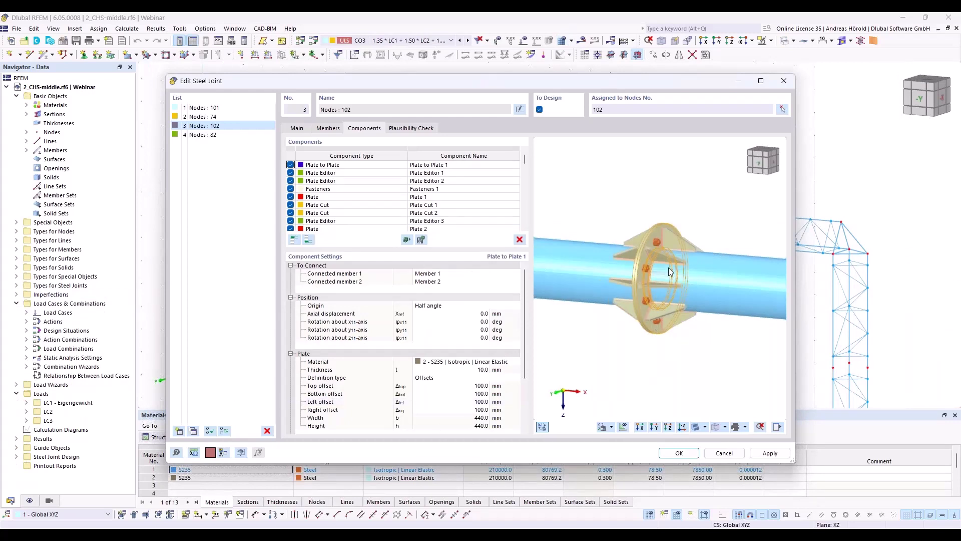
Orbit the Node 102 preview to review the bolted flange with its eight gusset plates
scroll(668, 268, up, 5)
scroll(669, 271, down, 3)
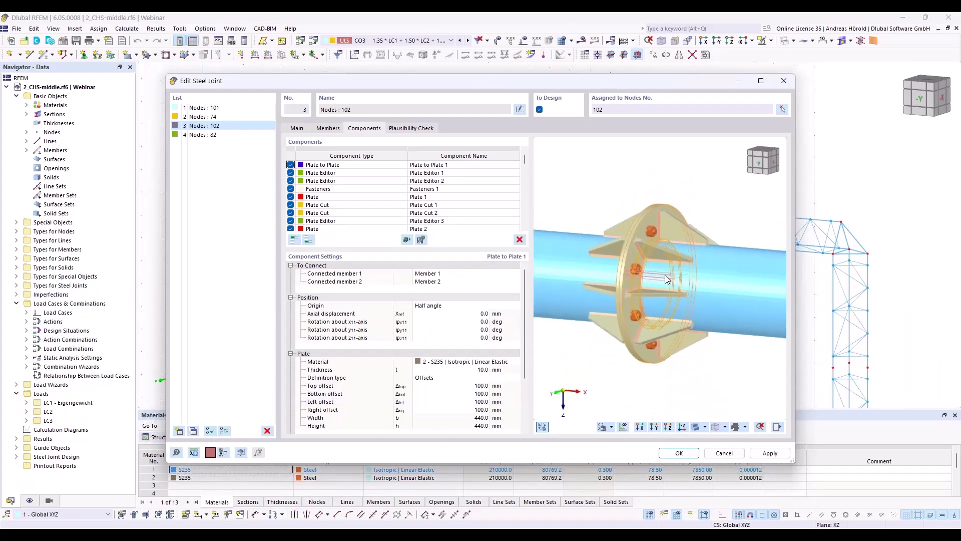
ctrl+middle_drag(665, 279, 656, 292)
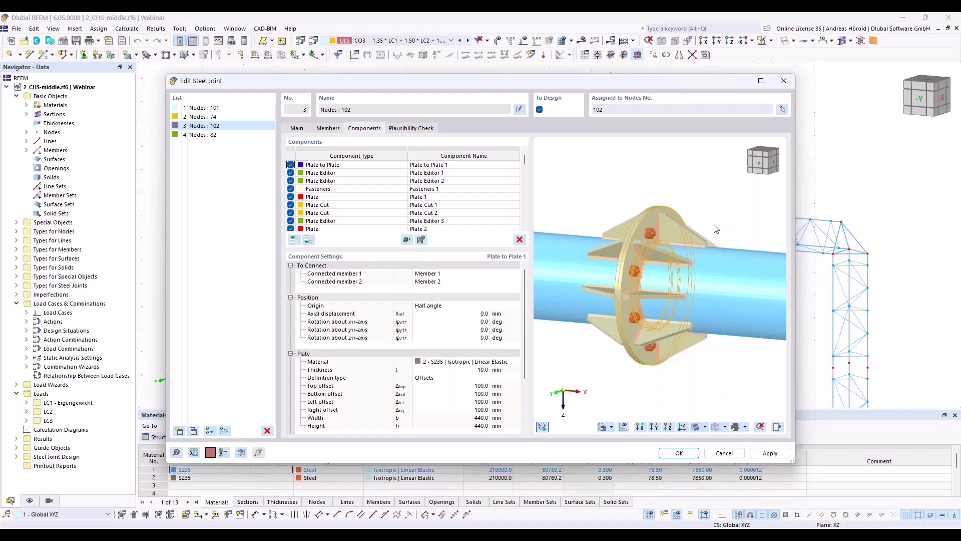
scroll(716, 228, down, 2)
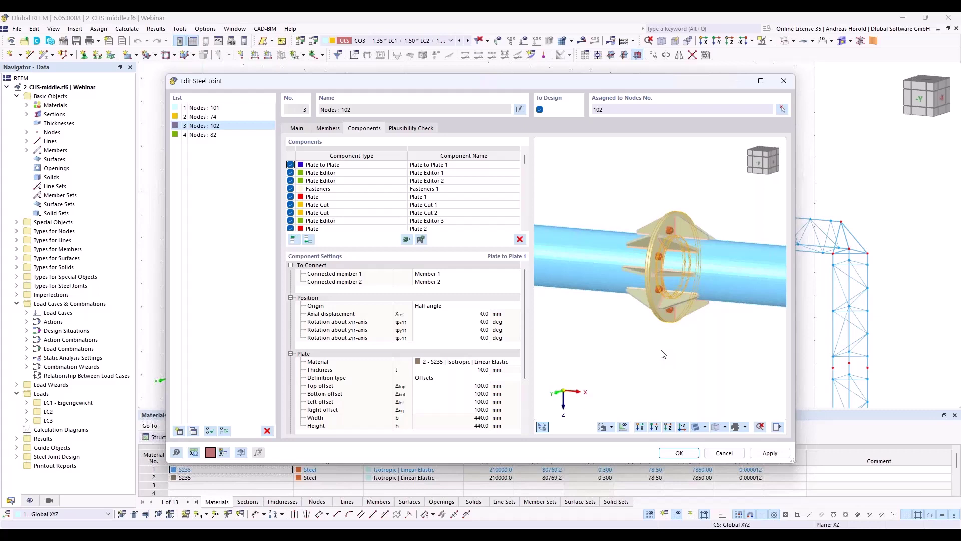
Open the Nodes 82 joint and hide Auxiliary Planes 1 and 2 in the preview
click(213, 135)
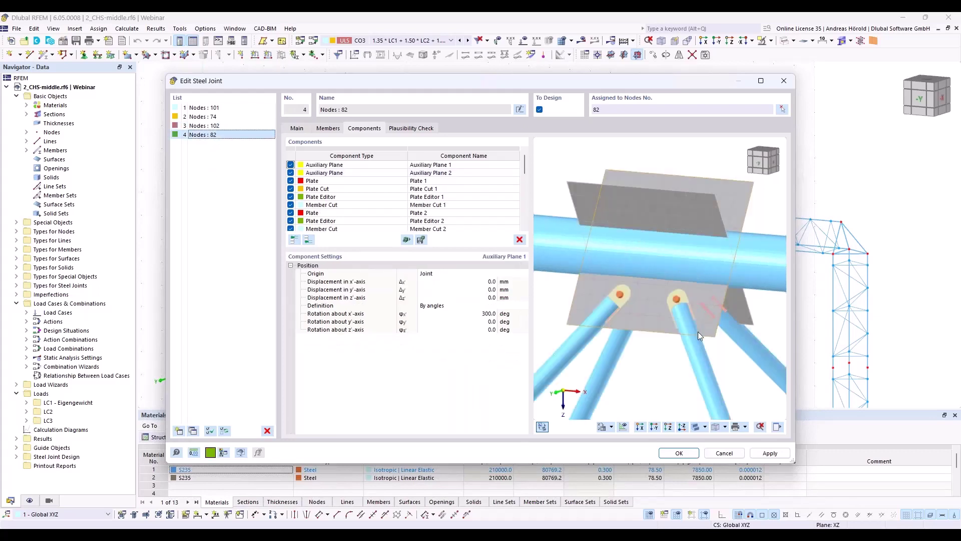
click(778, 427)
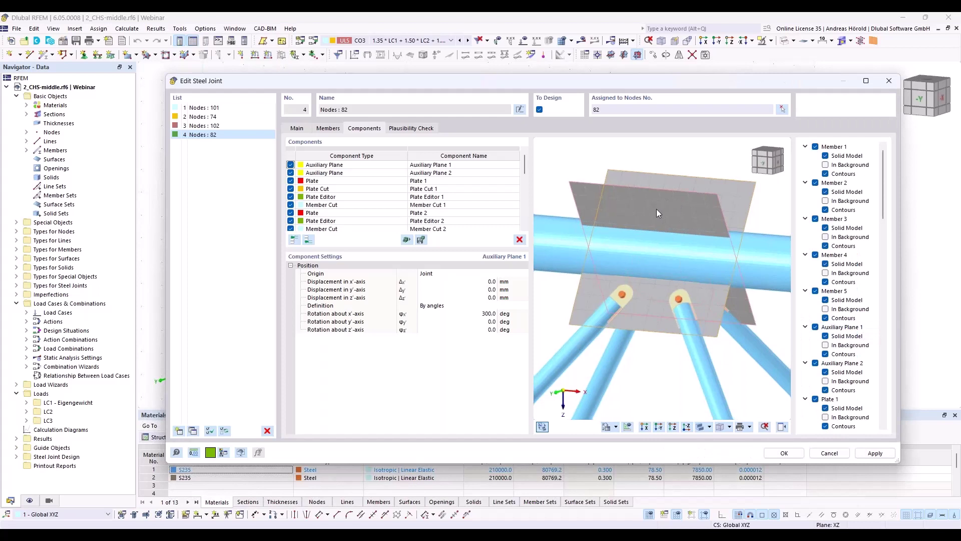
click(816, 362)
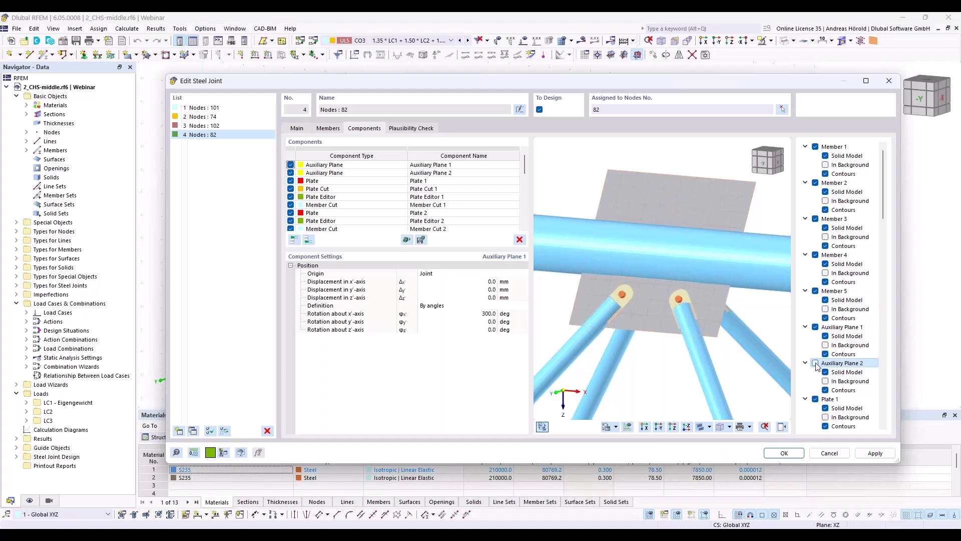
click(816, 327)
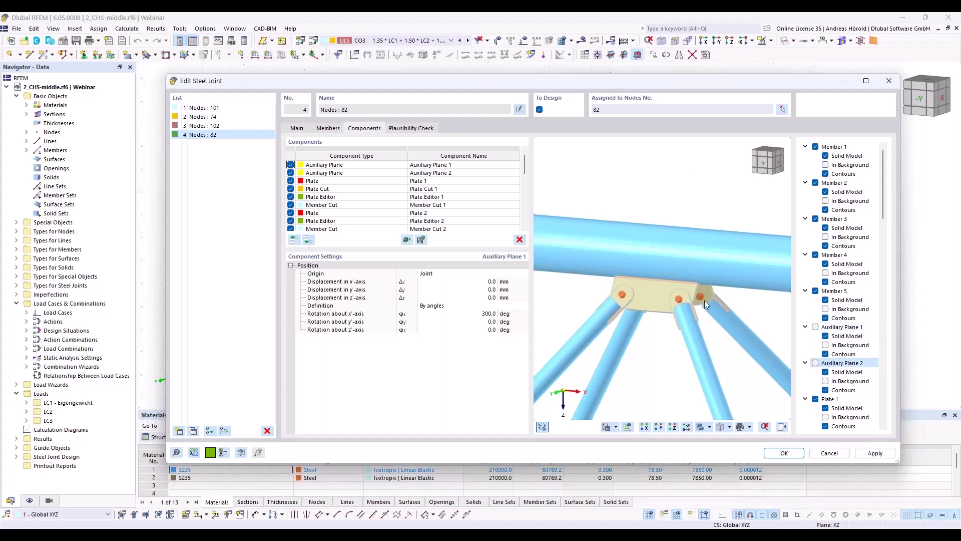
Bring up the catalogue of components that can be added to the joint
scroll(658, 289, up, 2)
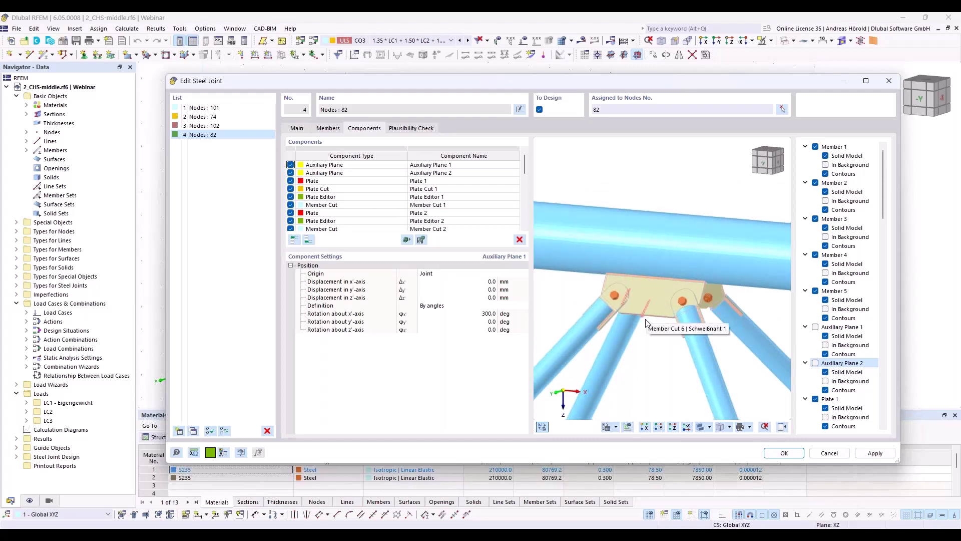
scroll(663, 361, up, 2)
scroll(663, 361, up, 2)
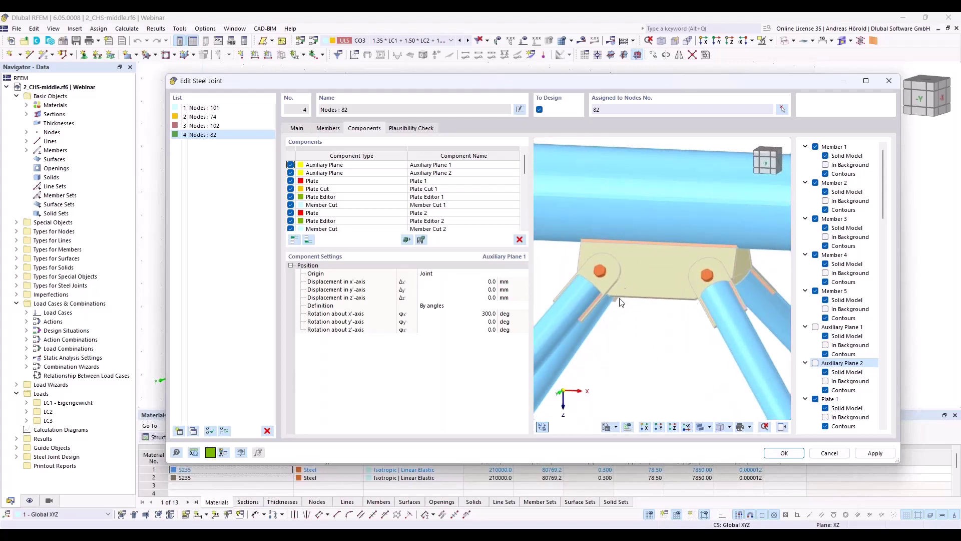
ctrl+middle_drag(697, 341, 710, 313)
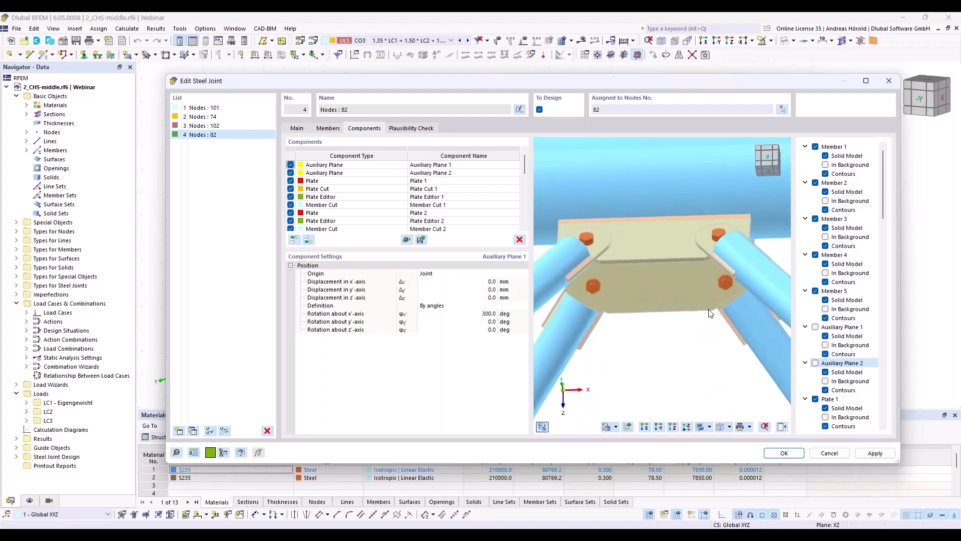
ctrl+middle_drag(681, 354, 660, 381)
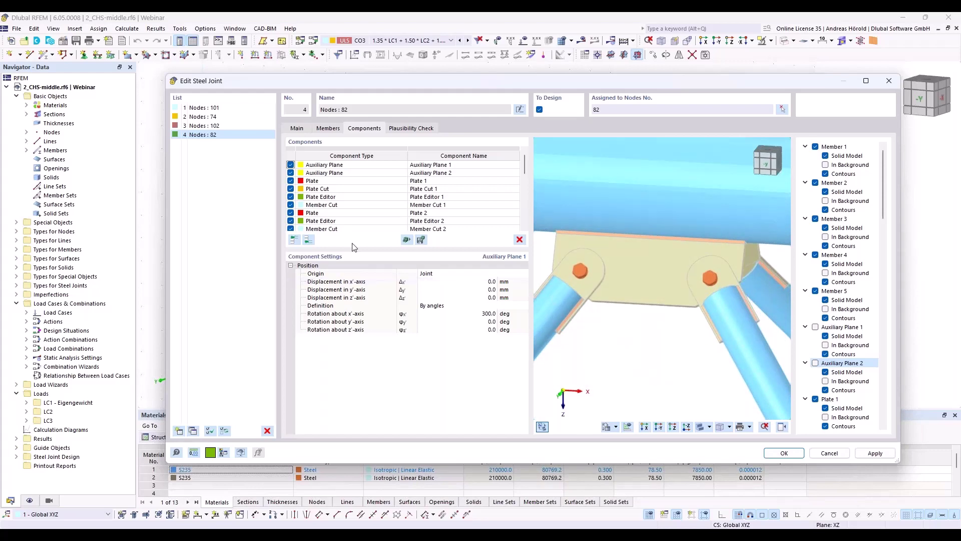
click(308, 240)
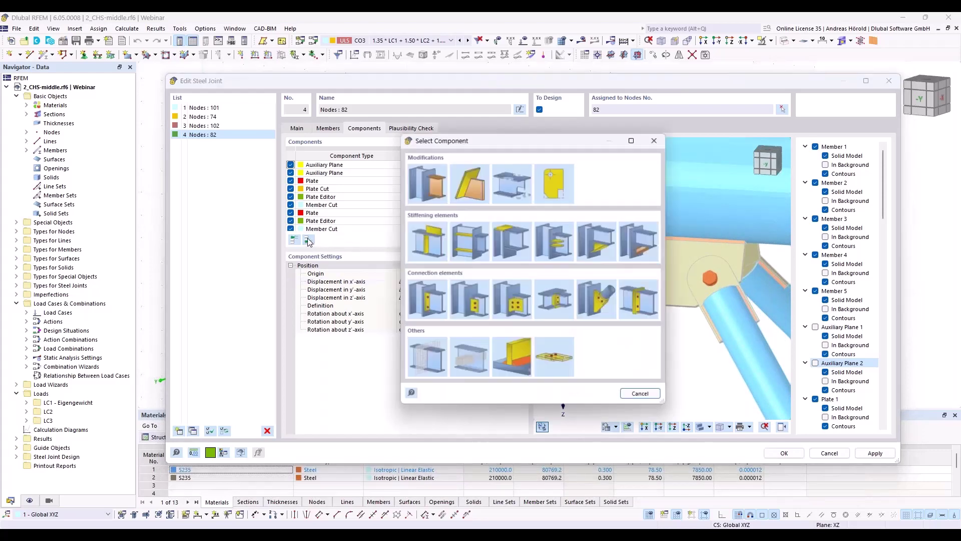
Add Auxiliary Solid 1 to the Node 82 joint and change its shape to Section
click(467, 363)
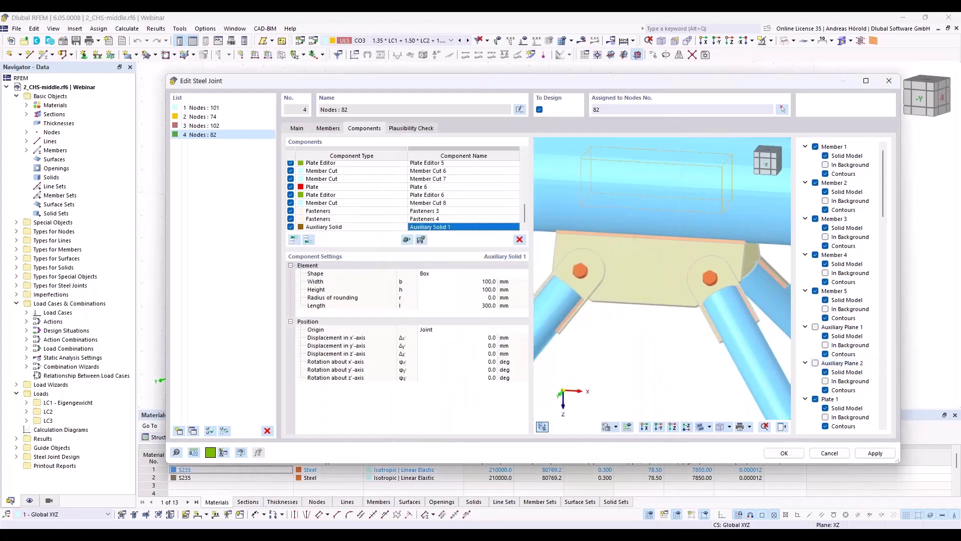
click(449, 275)
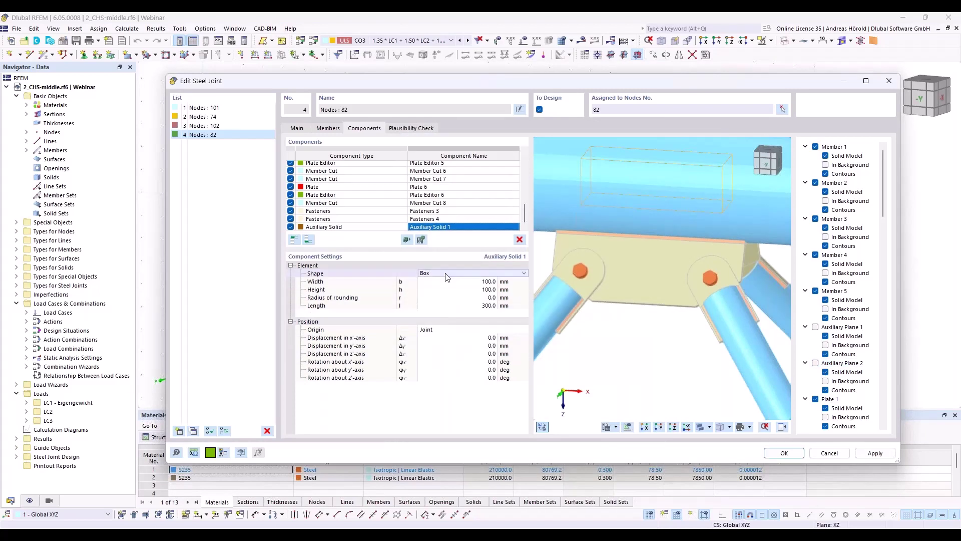
click(451, 274)
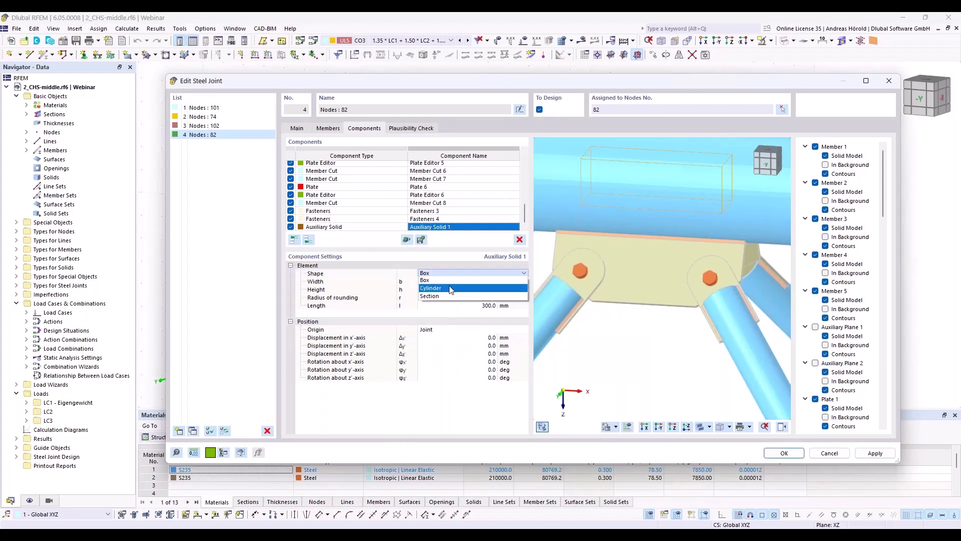
click(449, 280)
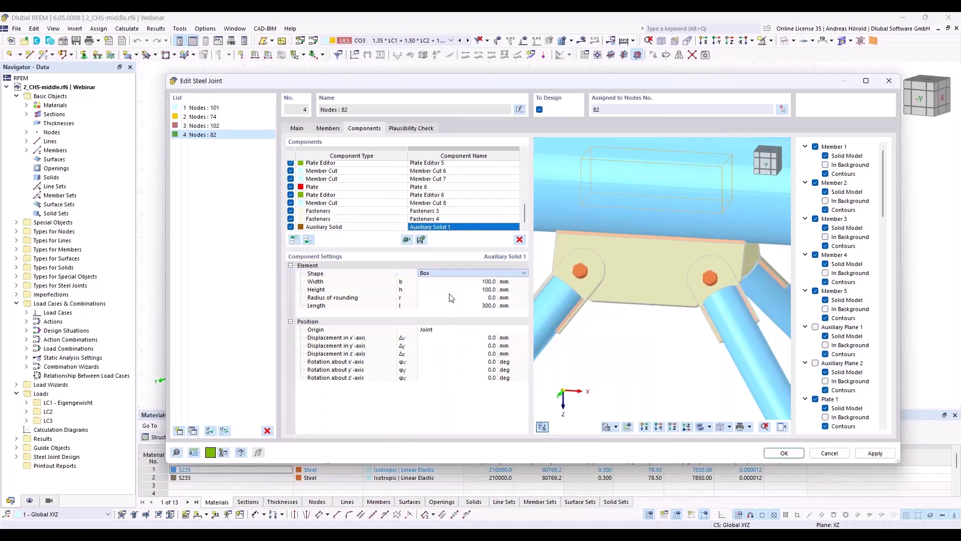
key(Down)
key(Down)
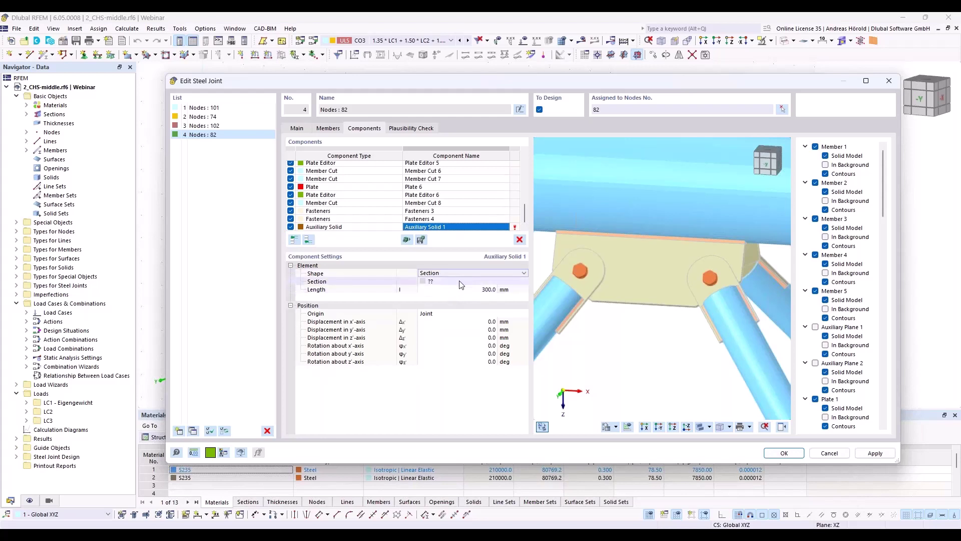
click(465, 281)
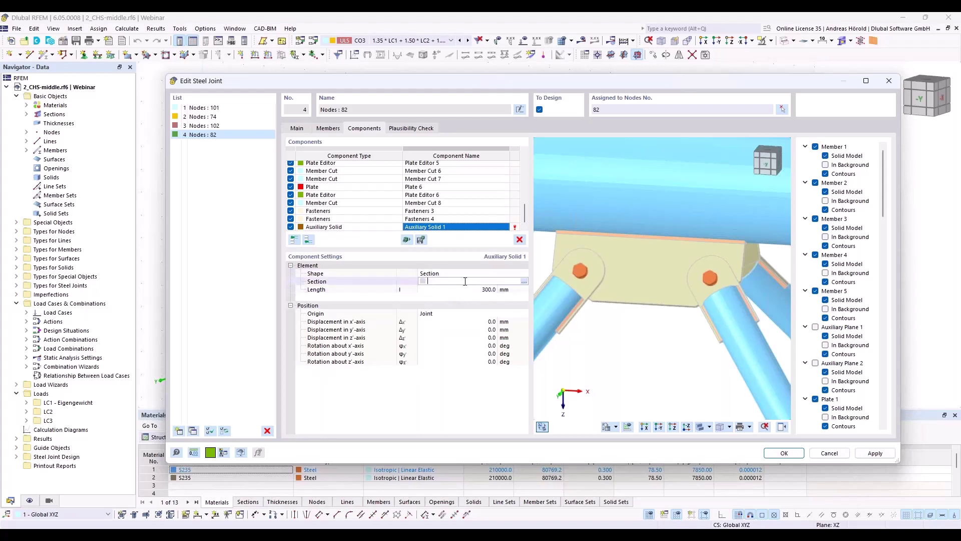
Give the solid the Massive Half Oval section HALFOVAL_M1 with h = 75 and b = 250
click(524, 282)
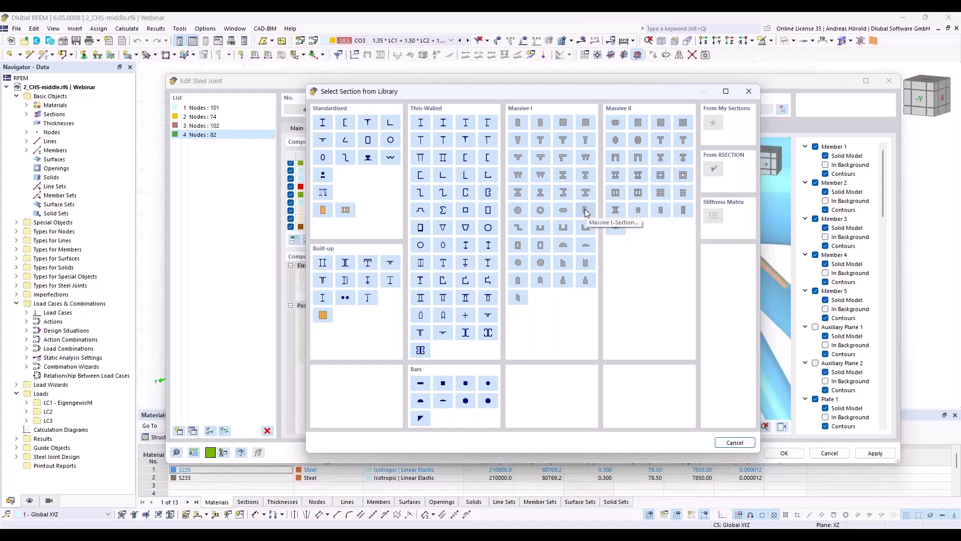
click(586, 247)
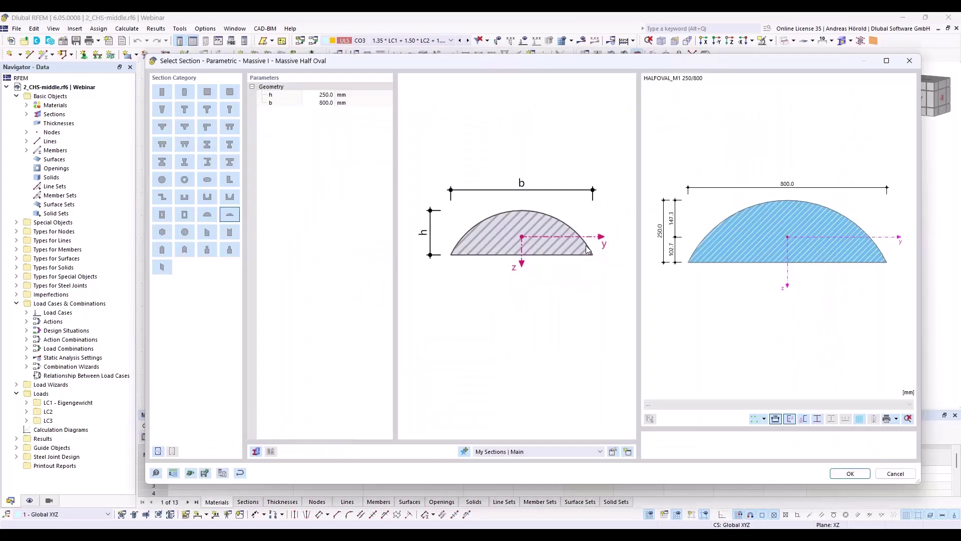
click(325, 94)
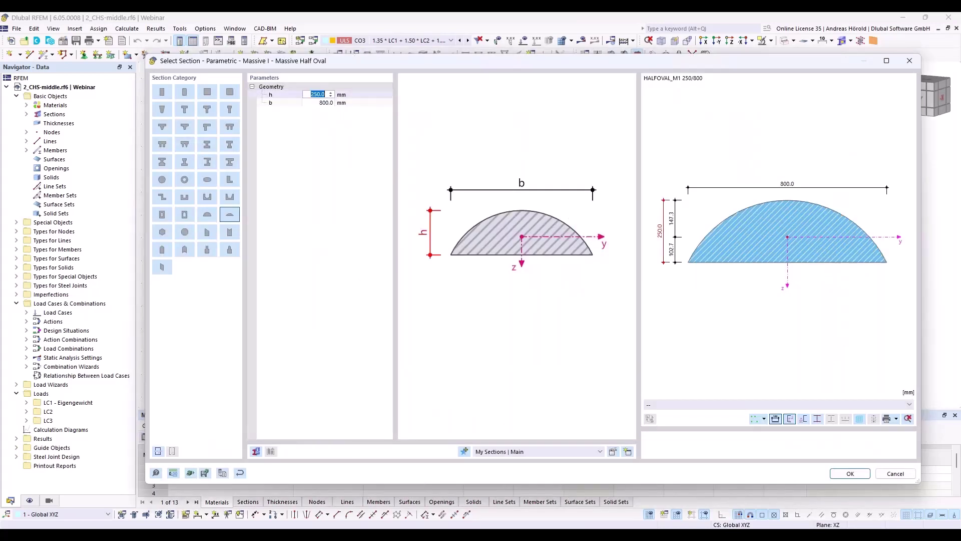
text(75)
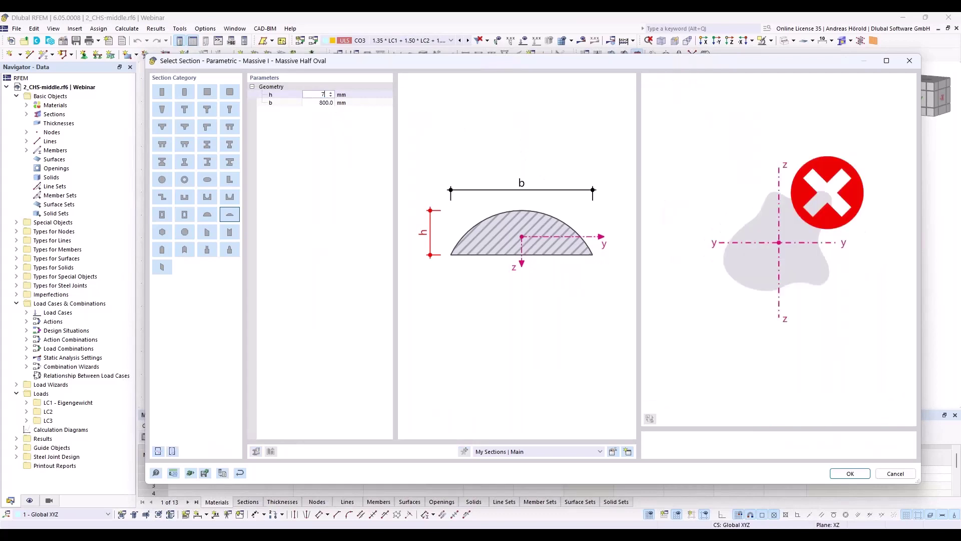
click(324, 103)
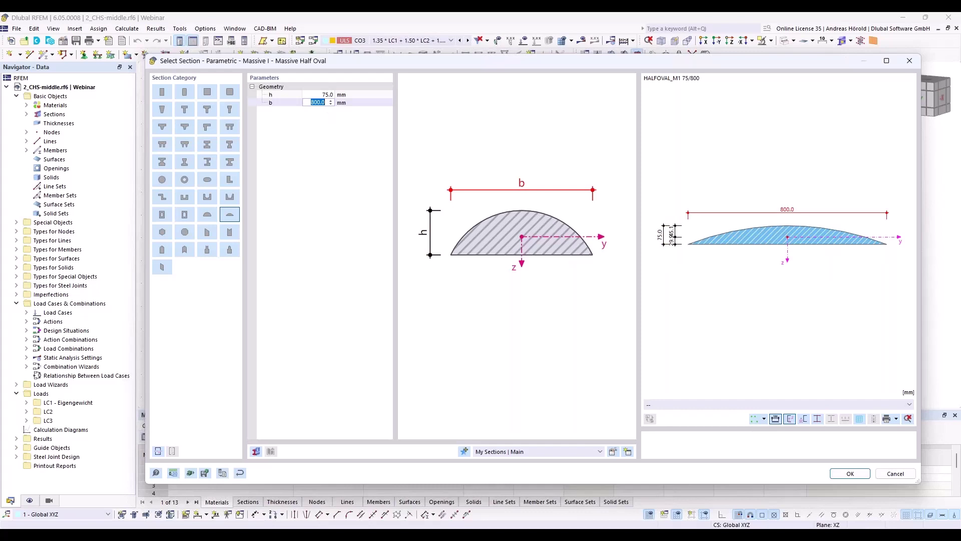
text(250)
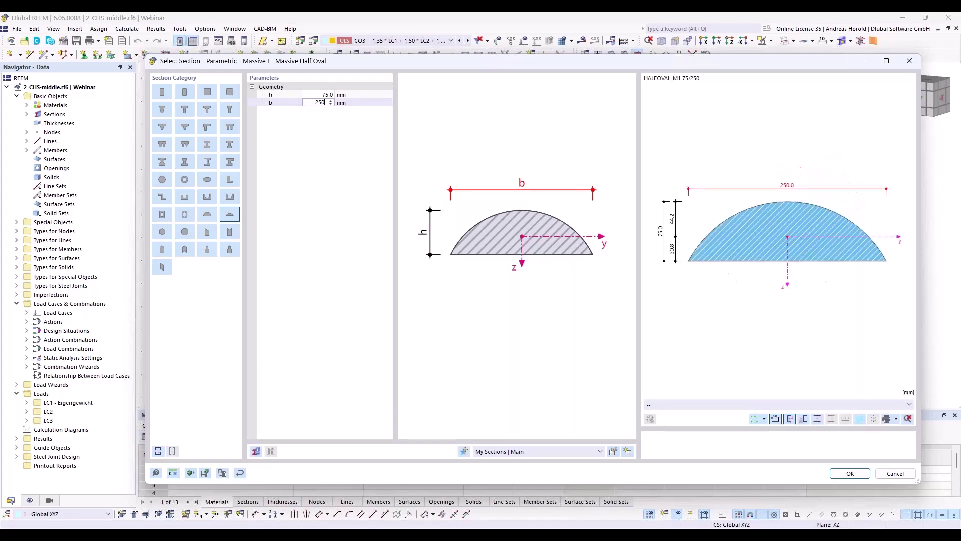
key(Return)
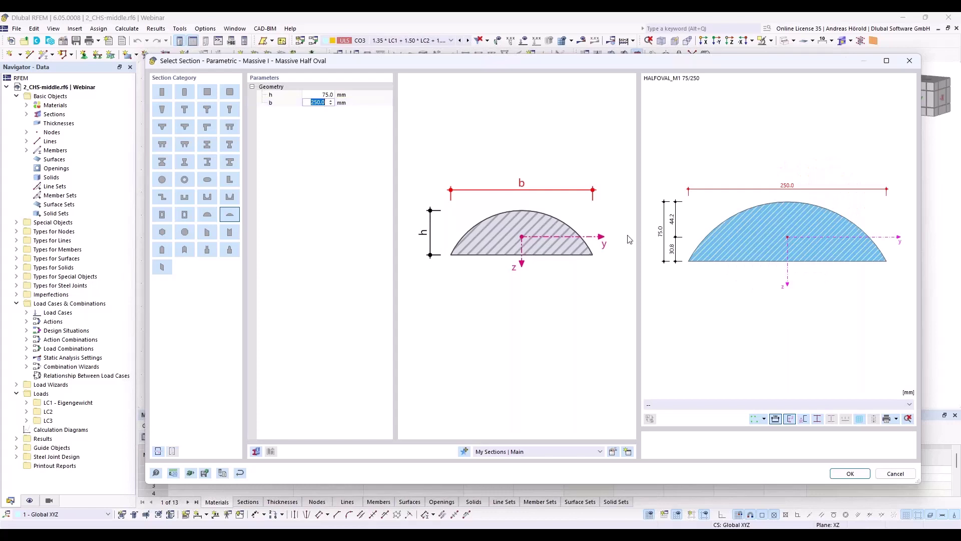
click(849, 474)
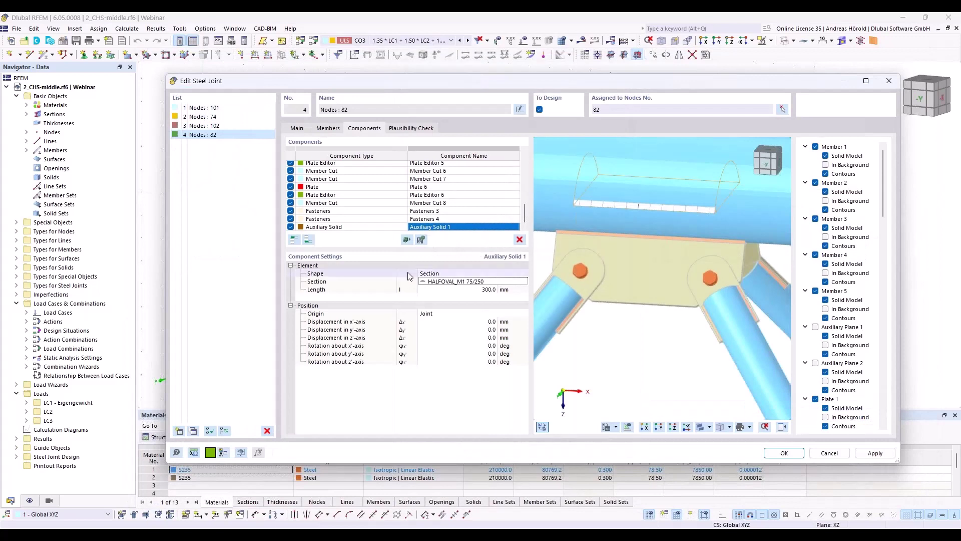
Set the solid's origin to Plate 1 and rotate it 90° about the y12 axis
click(444, 314)
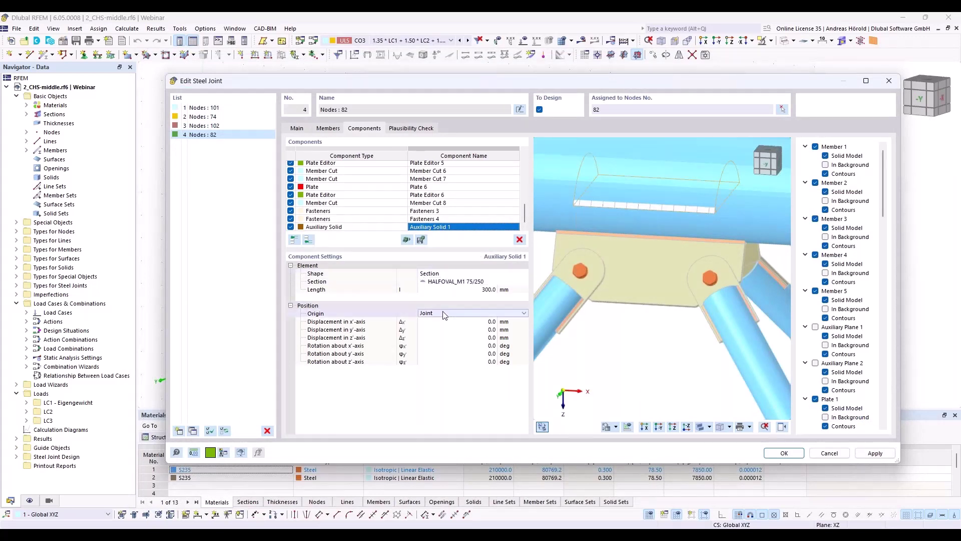
click(443, 314)
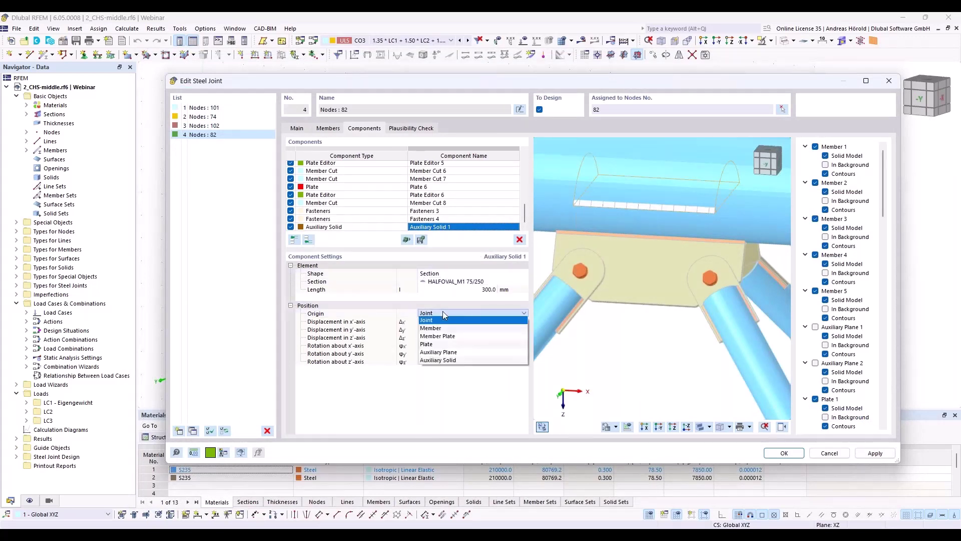
click(443, 344)
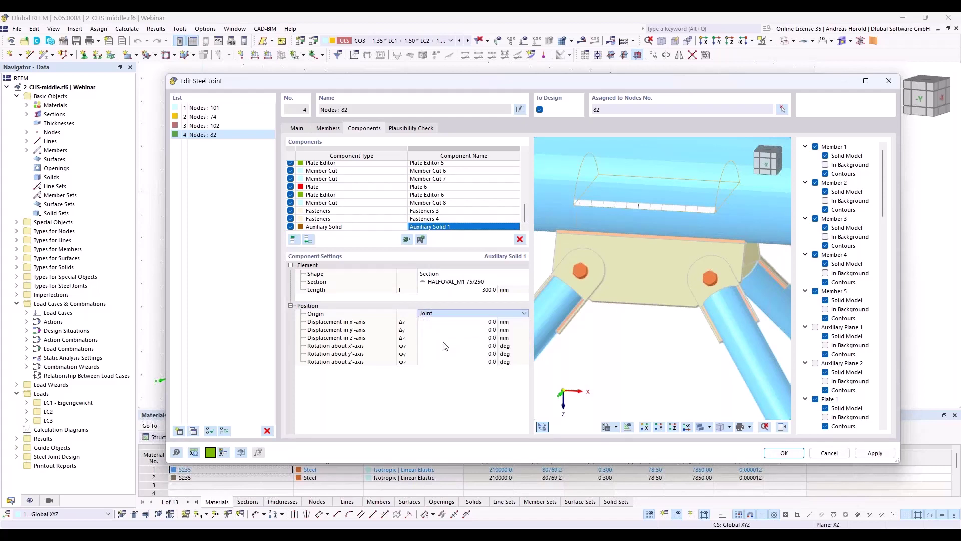
click(481, 312)
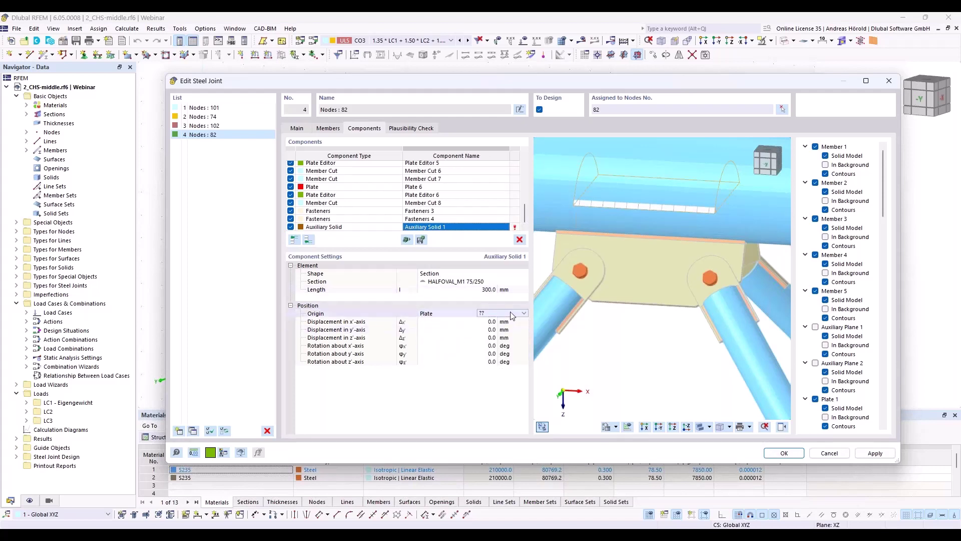
click(524, 313)
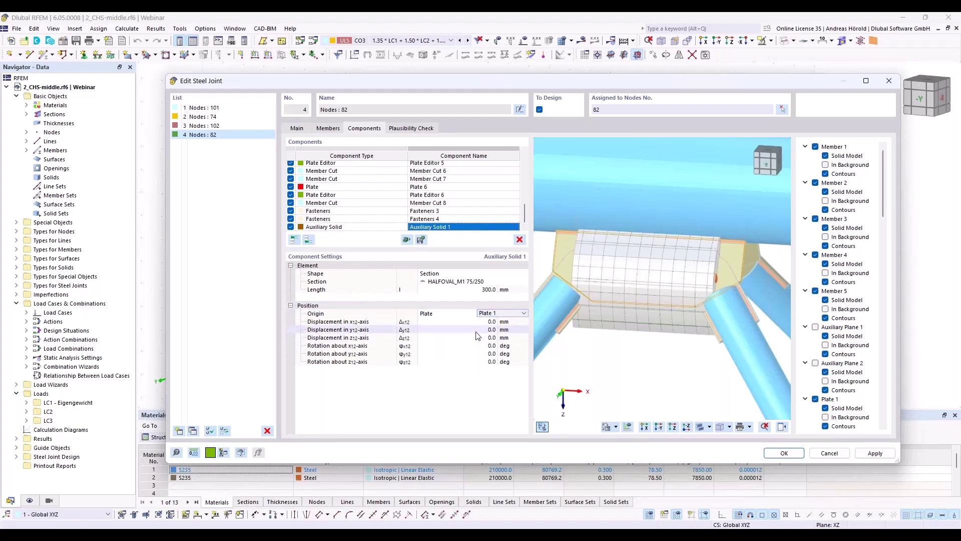
click(482, 353)
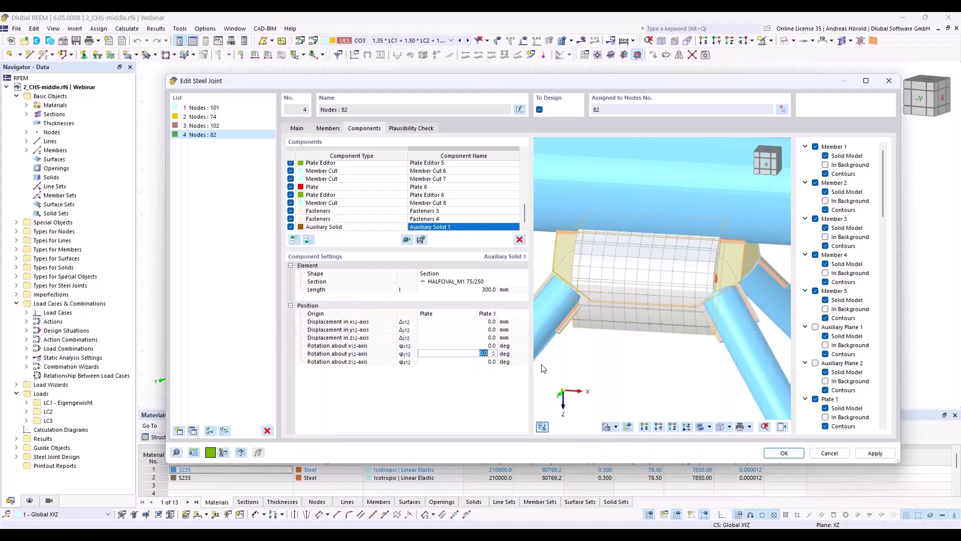
text(90)
key(Tab)
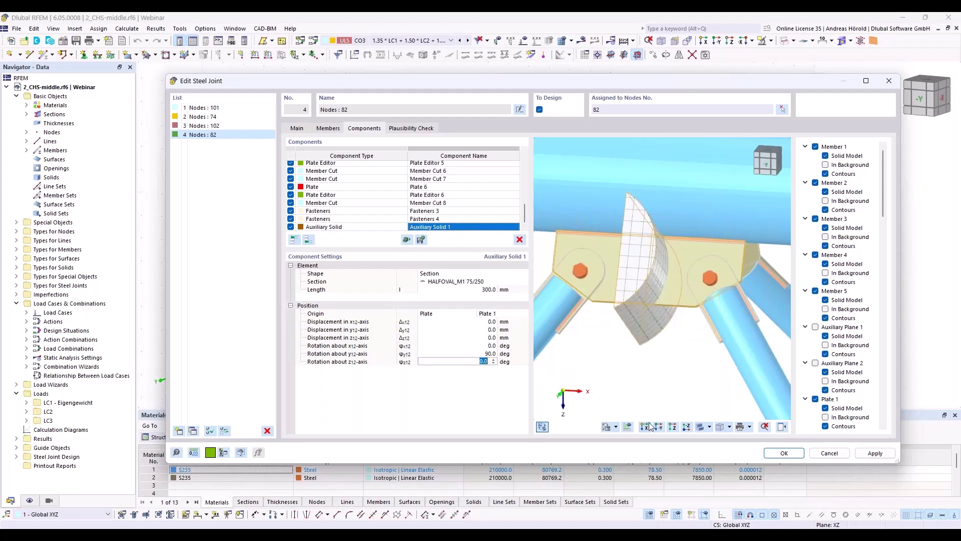
Show coordinate systems in the preview and rotate the solid 270° about z12
click(614, 427)
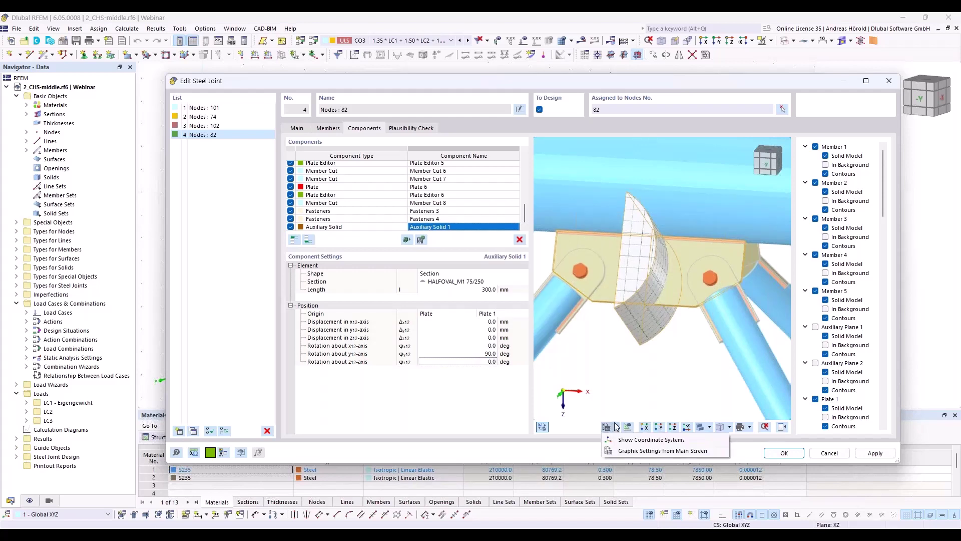
click(629, 441)
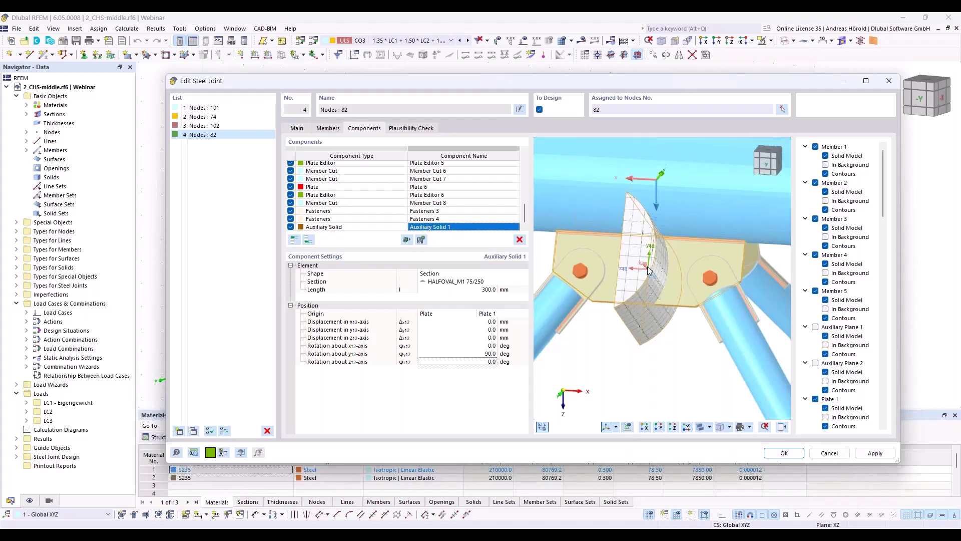
click(485, 361)
text(270)
key(Return)
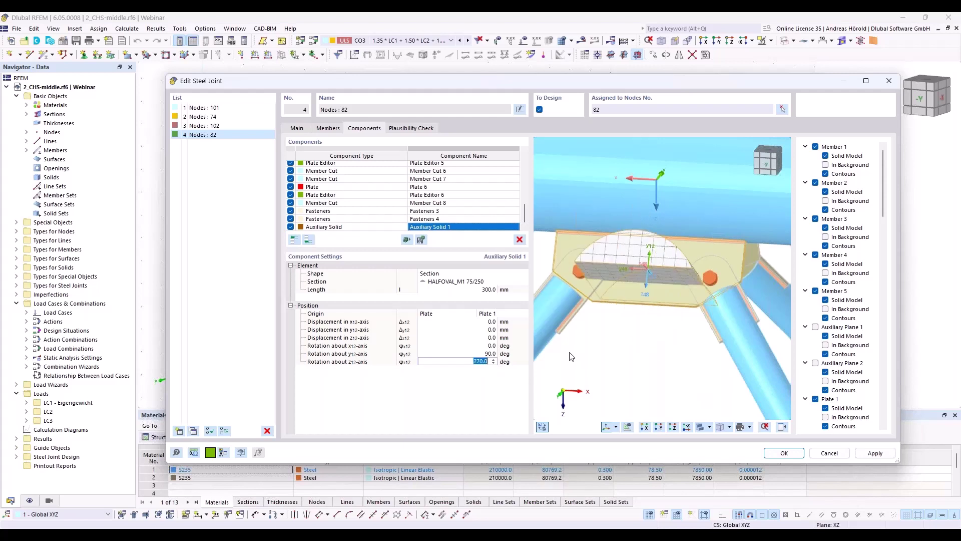
Shift the half-oval solid −66 mm along the y12 axis
click(487, 330)
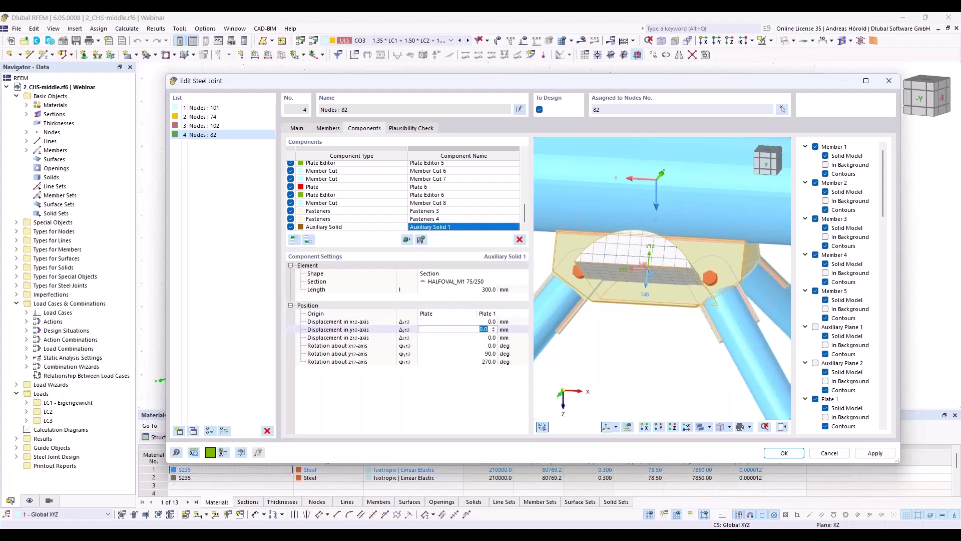
text(-66)
key(Tab)
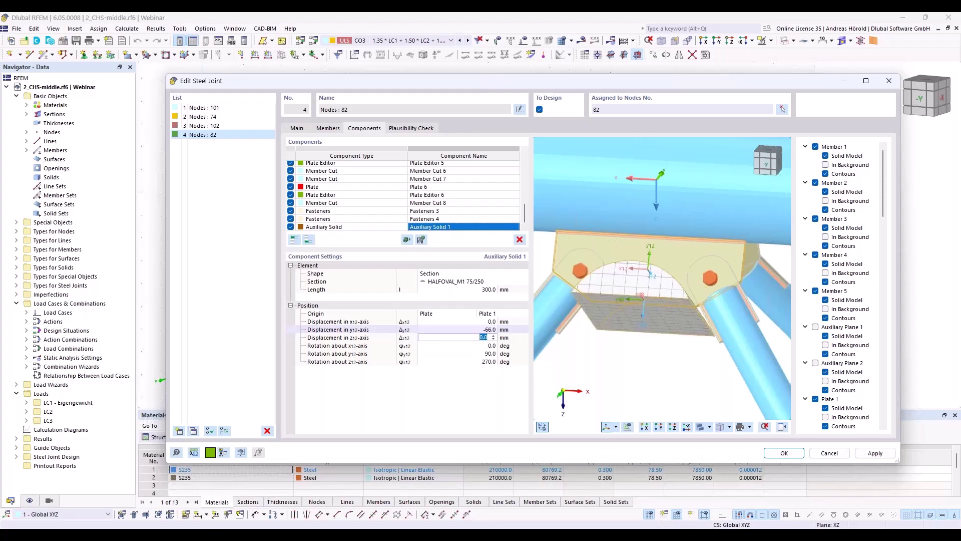
drag(596, 343, 615, 380)
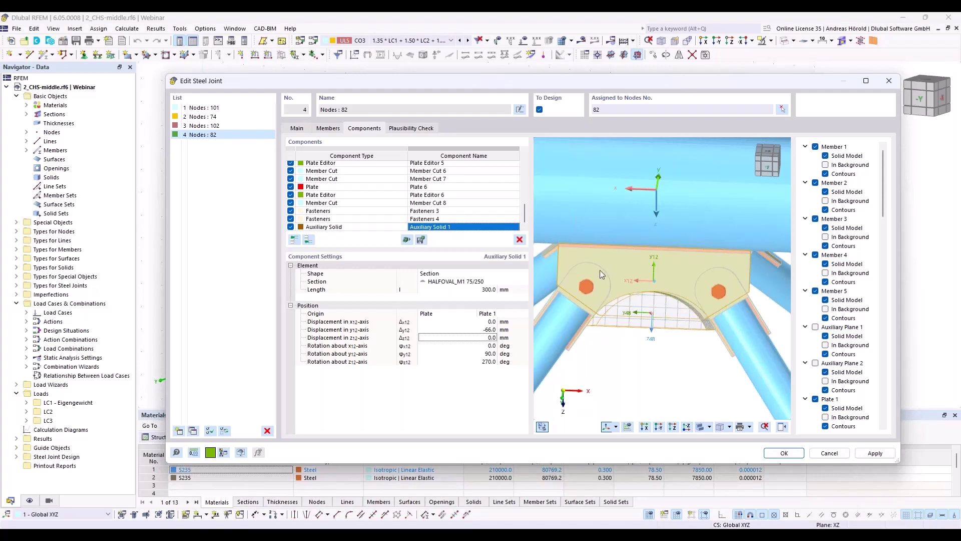
click(307, 240)
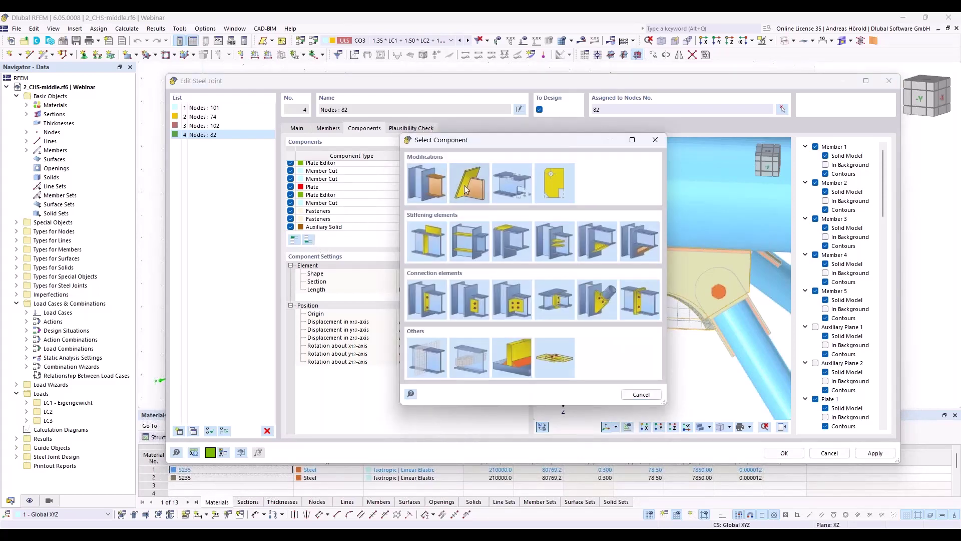
Insert Plate Cut 3 cutting Plate 1 by Auxiliary Solid 1
click(465, 186)
click(471, 273)
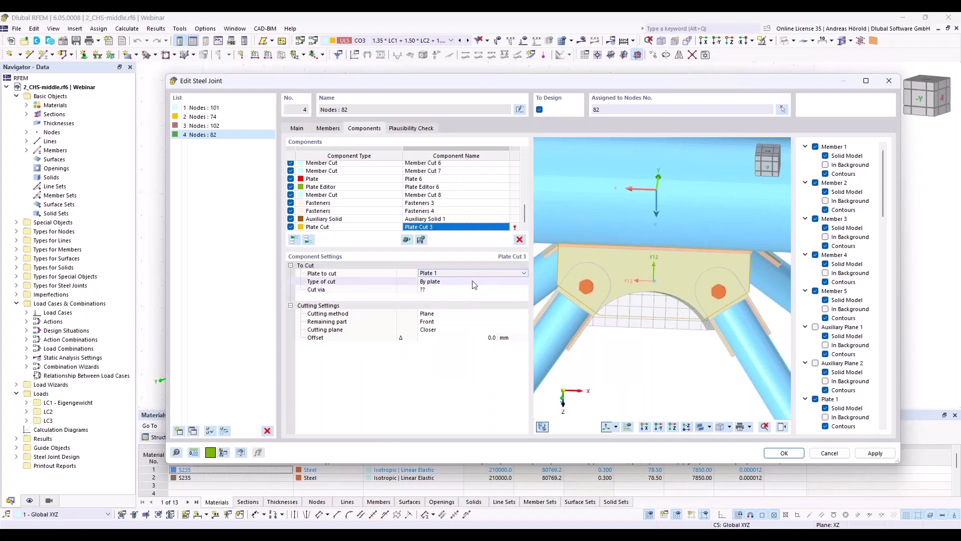
click(475, 286)
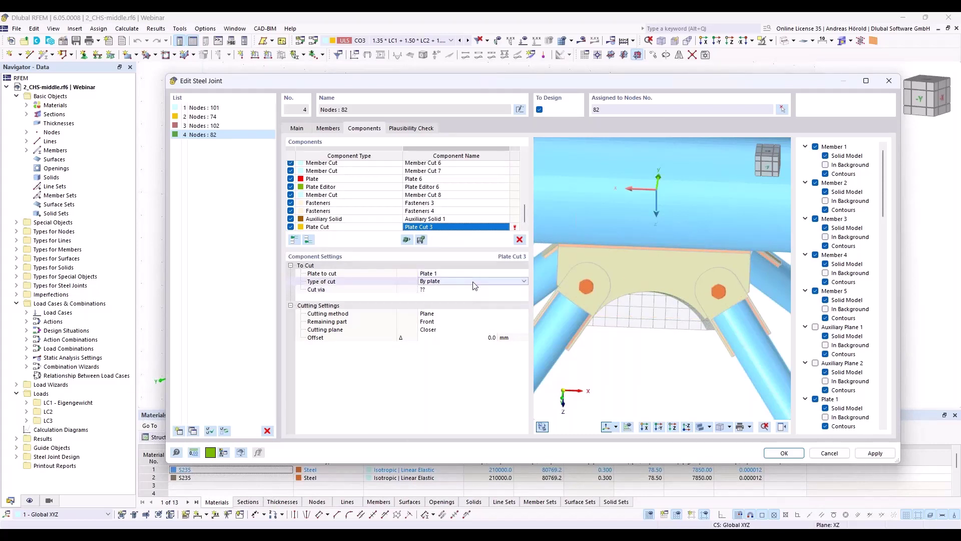
click(501, 282)
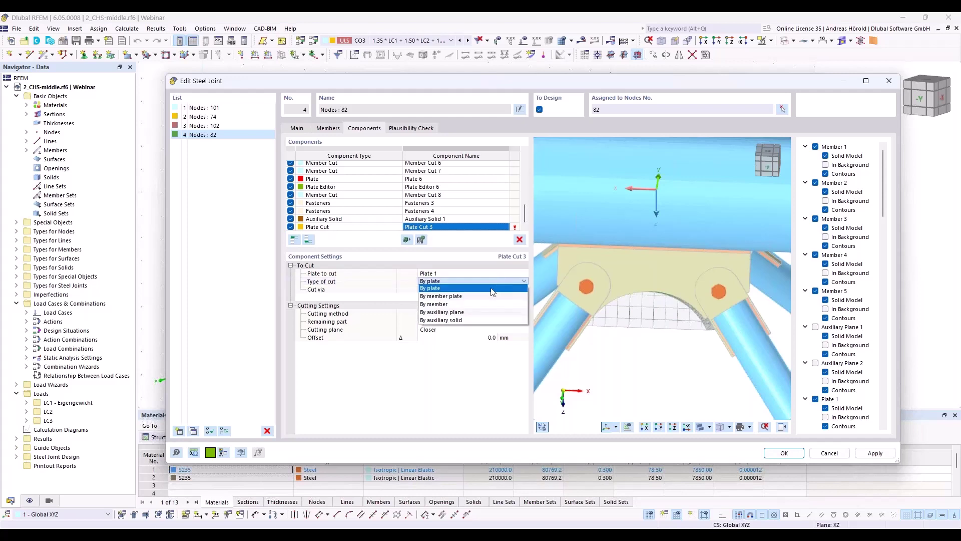
click(481, 321)
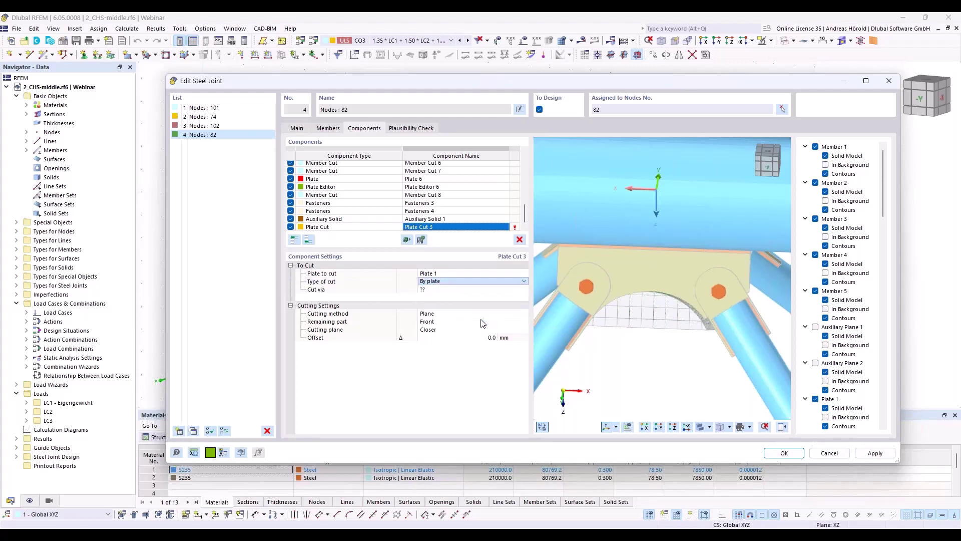
key(Down)
key(Down)
key(Down)
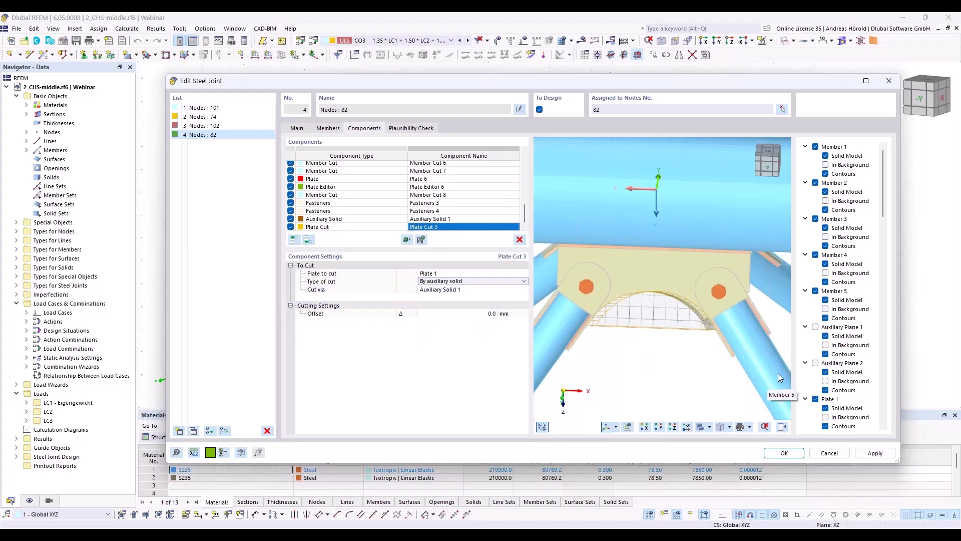
Hide Auxiliary Solid 1 in the preview to inspect the arched cut-out
scroll(819, 361, down, 5)
scroll(818, 361, down, 15)
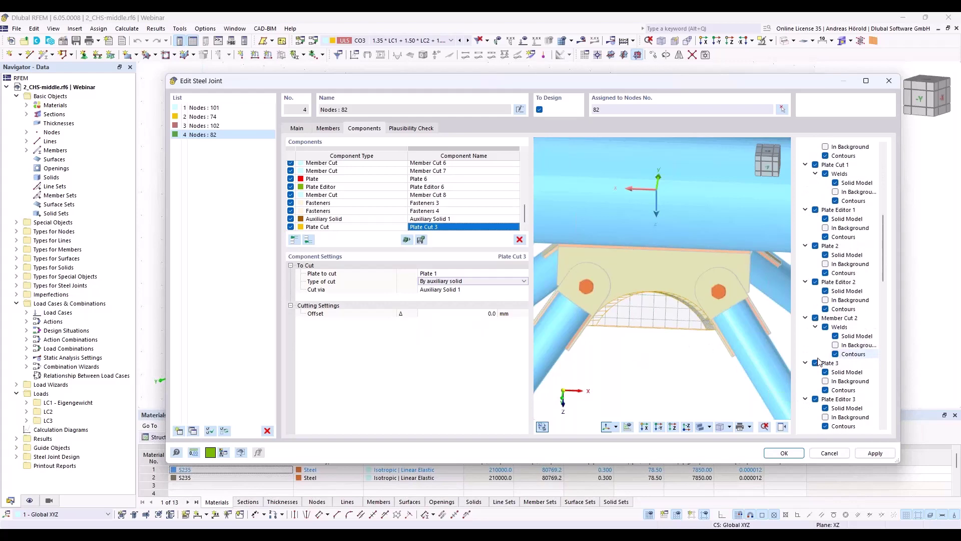
scroll(819, 363, down, 7)
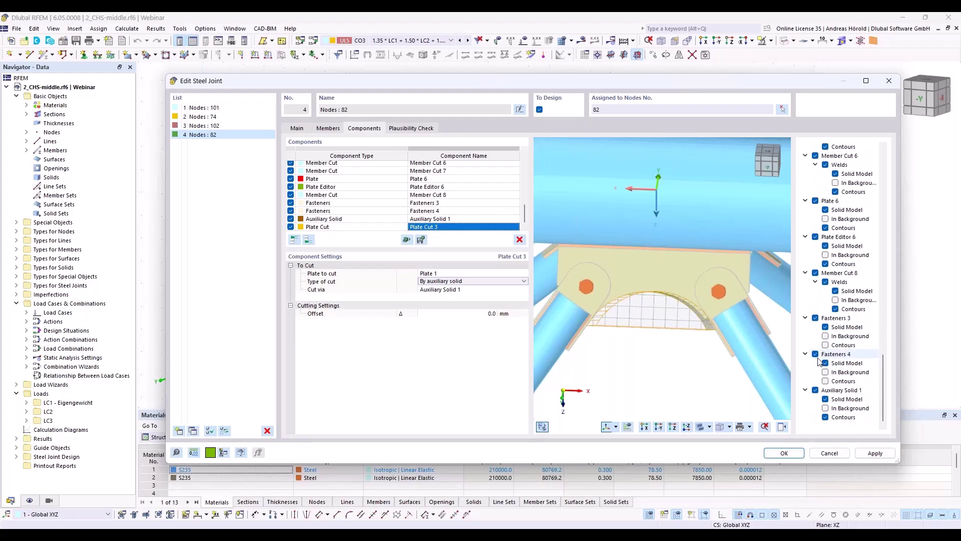
click(815, 389)
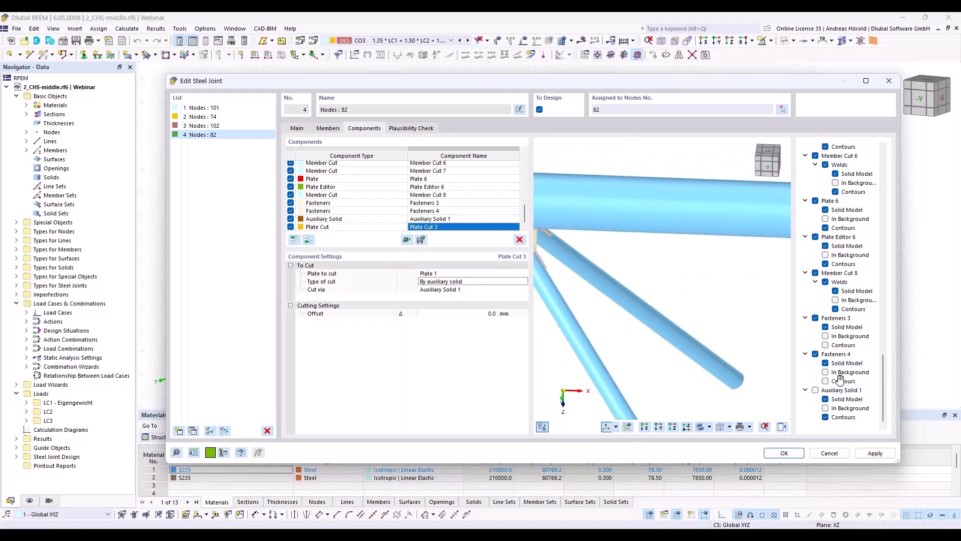
scroll(722, 359, up, 5)
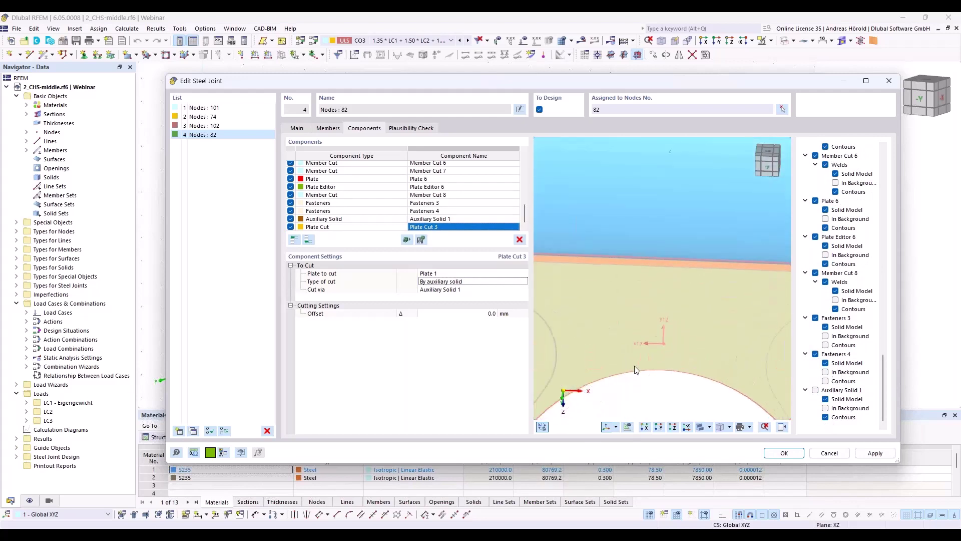
scroll(691, 350, down, 3)
middle_drag(691, 350, 661, 302)
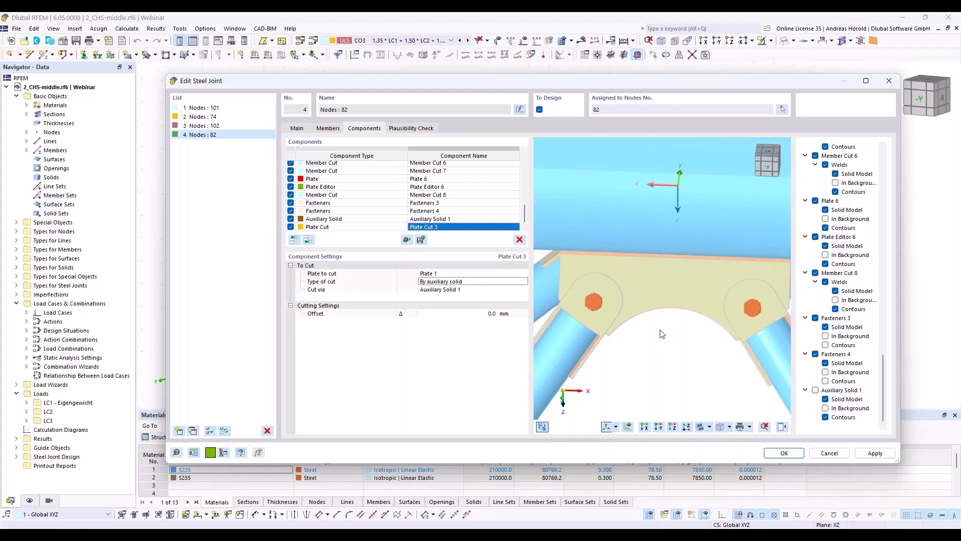
click(351, 220)
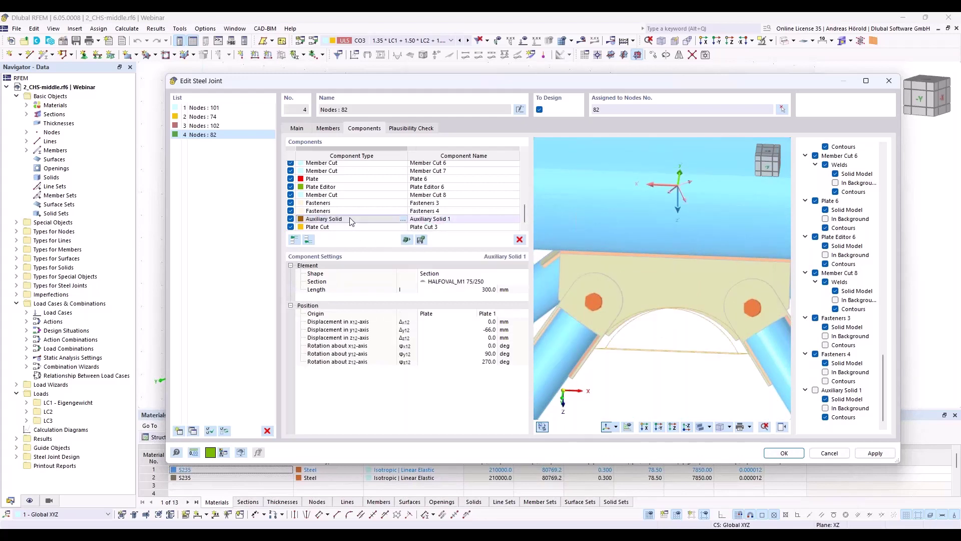
Copy the solid and plate cut to the end, placing Auxiliary Solid 2 relative to Plate 4
shift+click(356, 228)
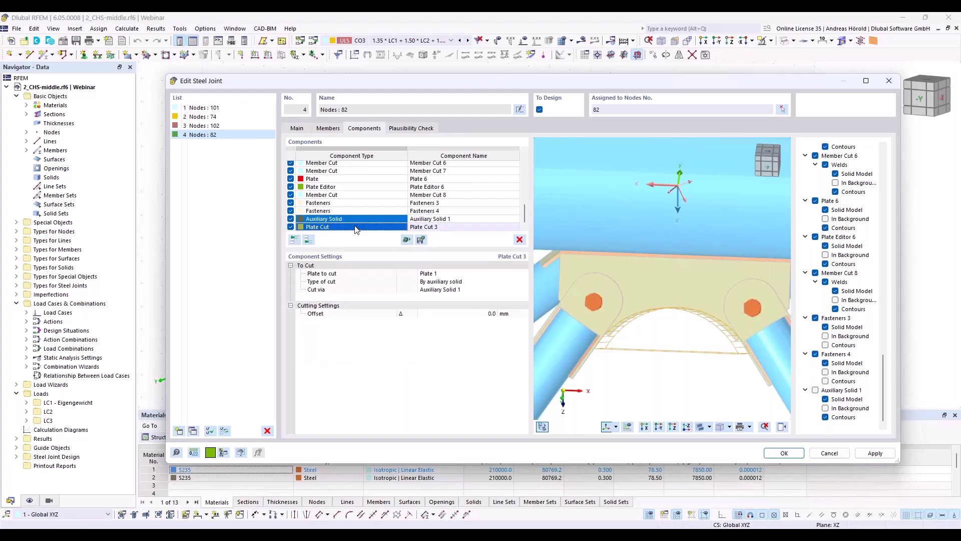
right_click(355, 229)
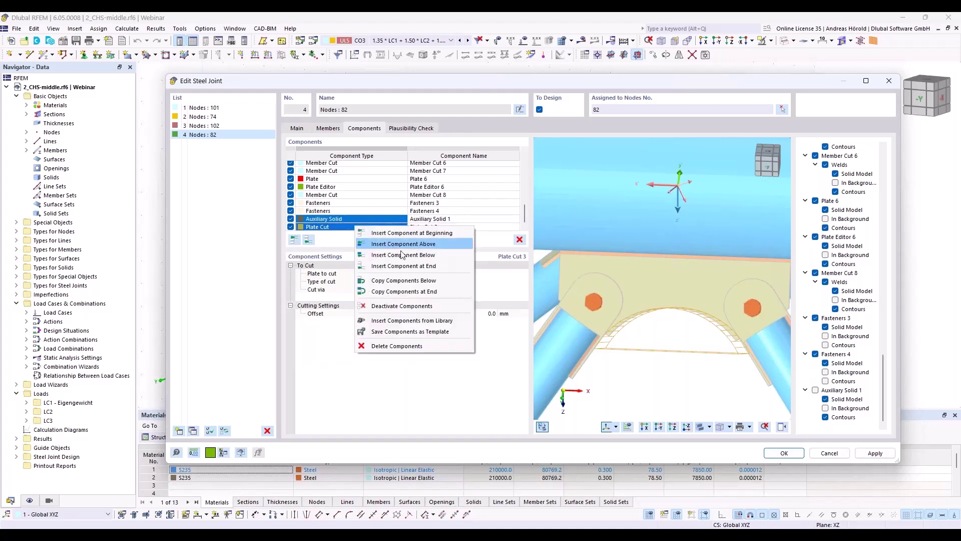
click(429, 293)
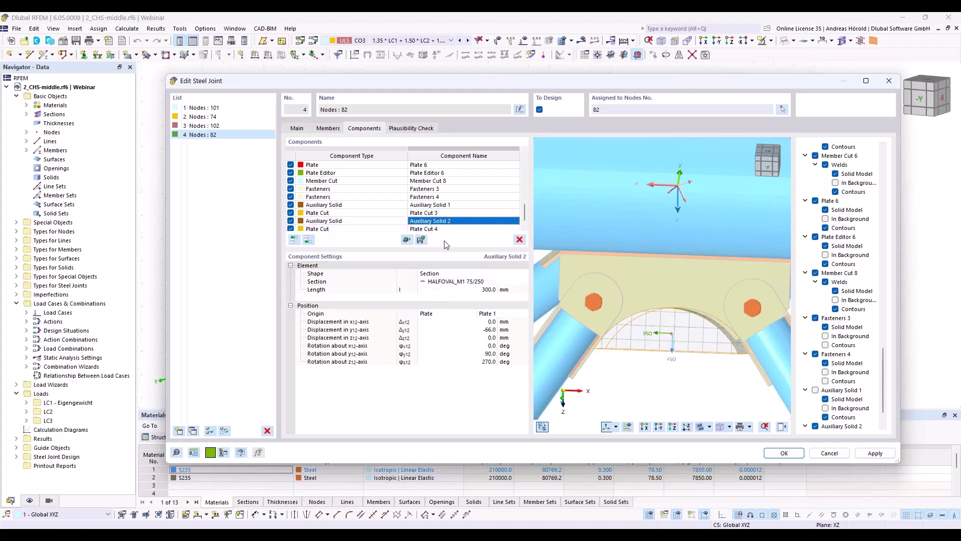
click(497, 314)
click(497, 314)
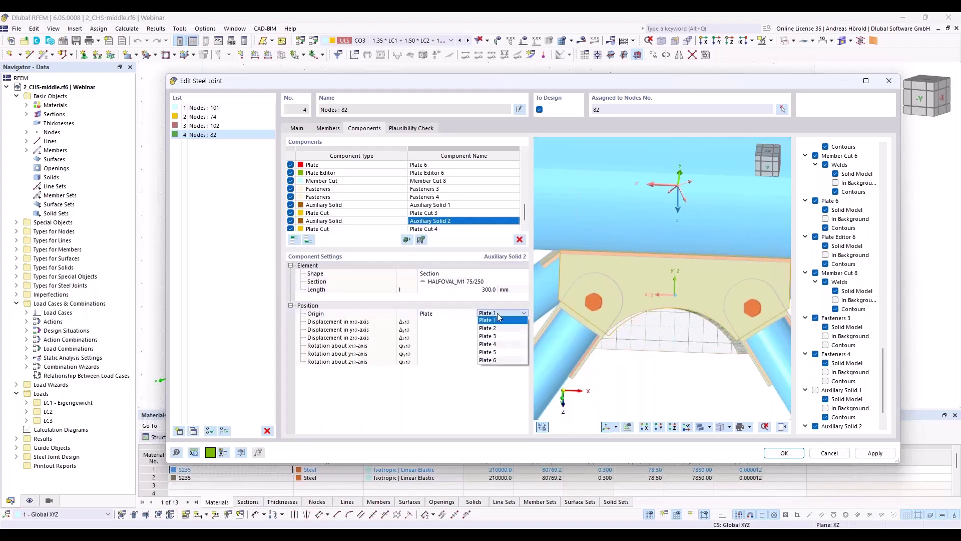
click(749, 353)
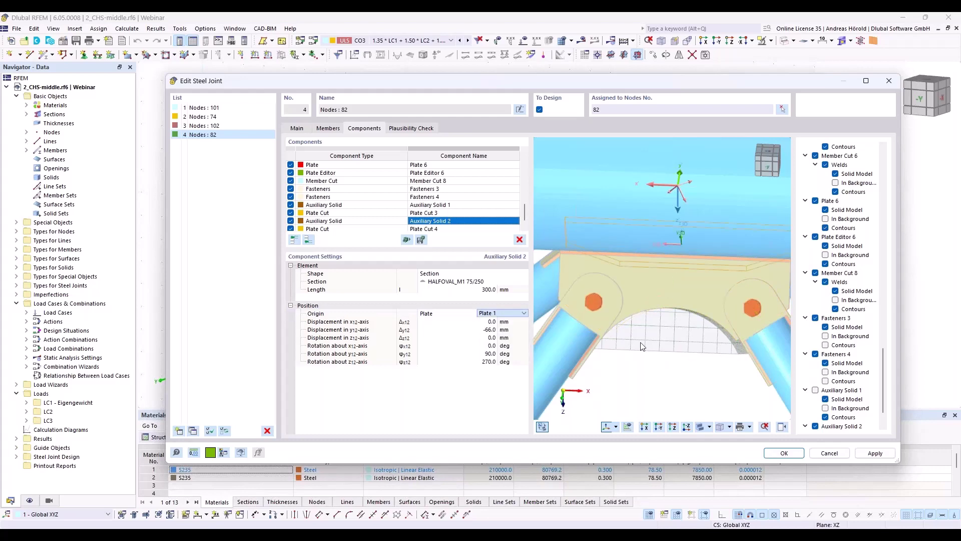
click(577, 330)
ctrl+middle_drag(578, 329, 654, 327)
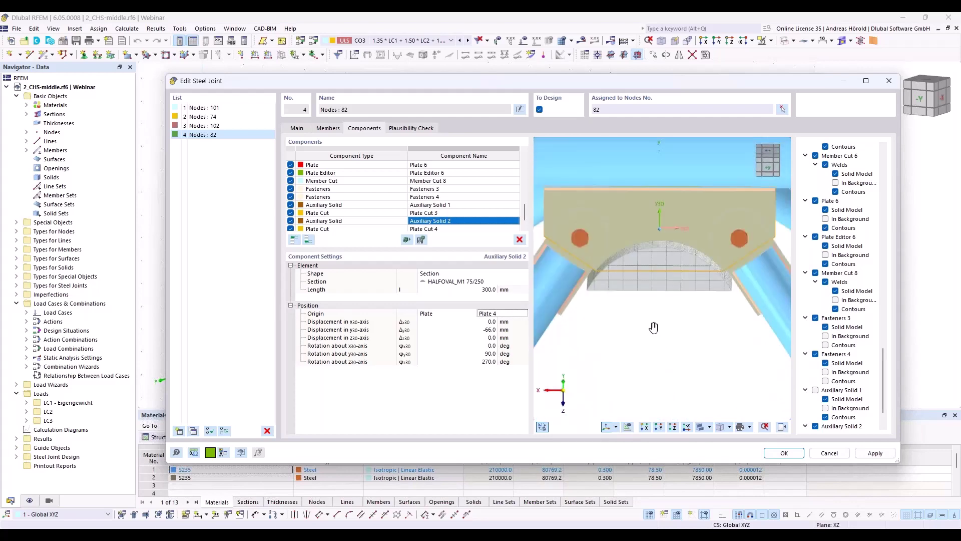
Set Plate Cut 4 to cut Plate 4 and hide Auxiliary Solid 2 from the preview
double_click(429, 228)
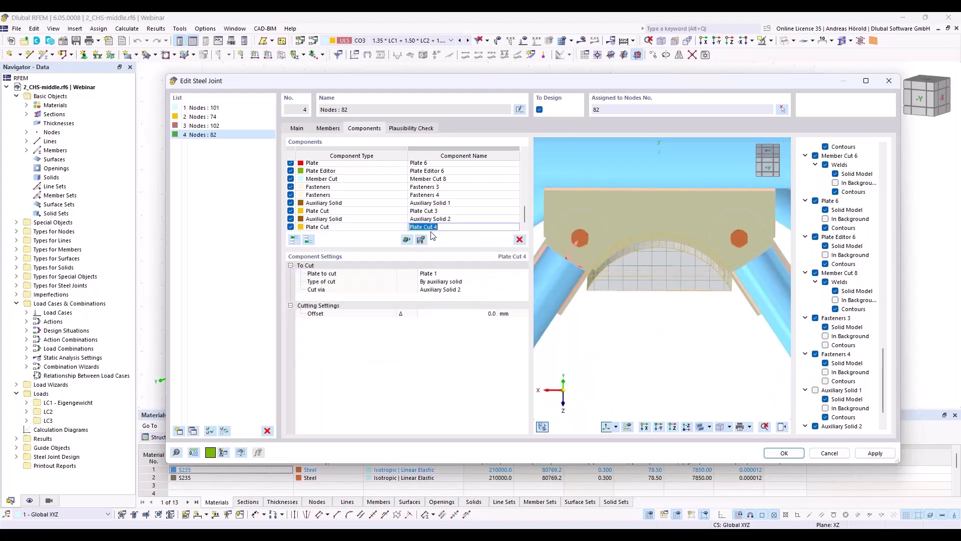
click(446, 274)
click(447, 276)
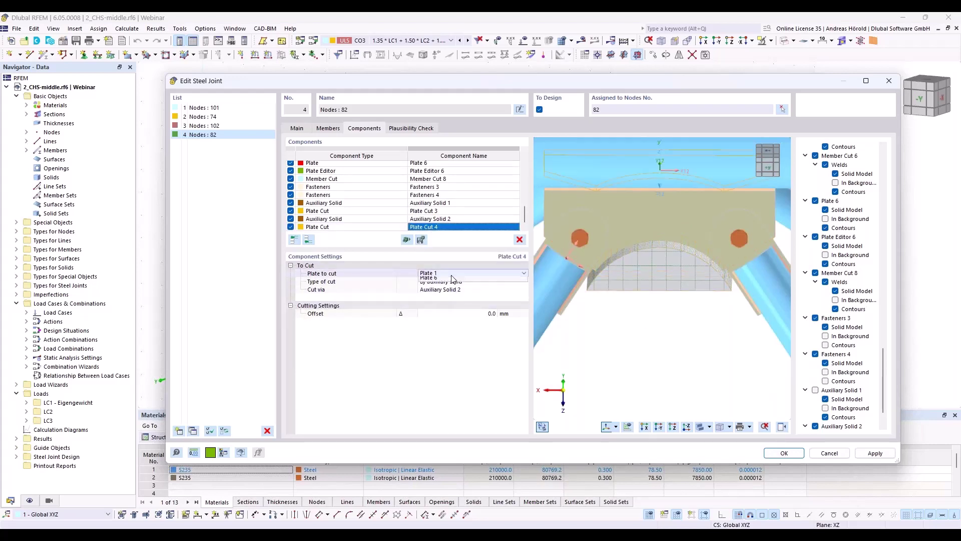
click(449, 307)
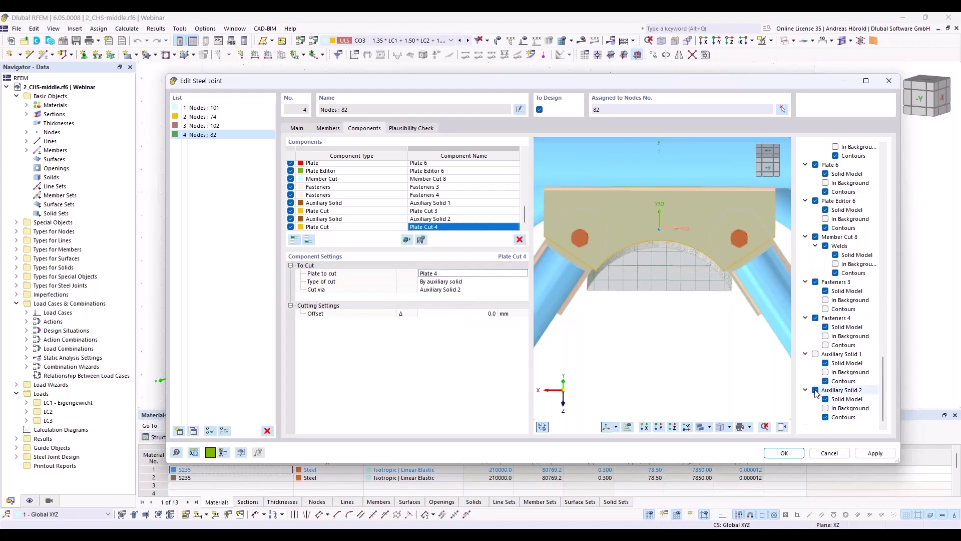
click(815, 390)
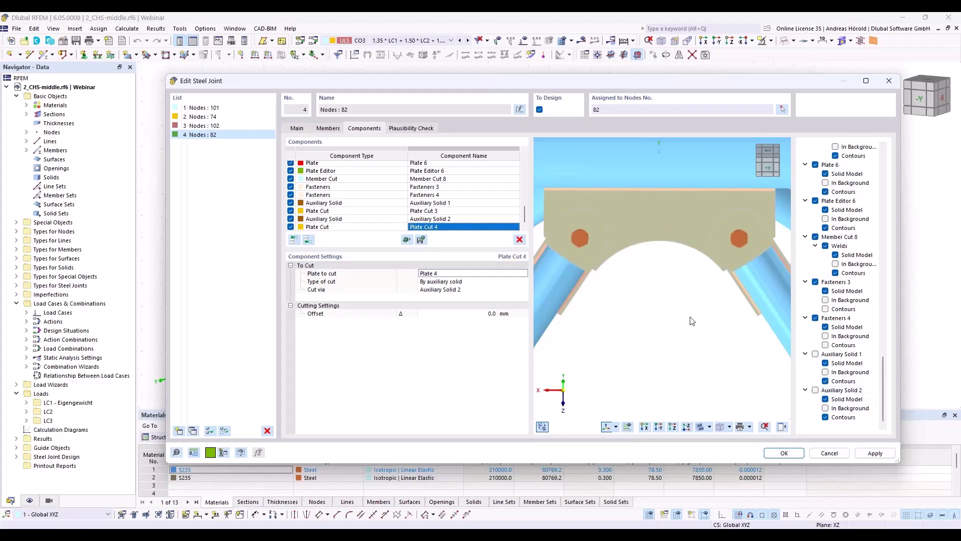
Inspect both arched cut-outs from below and from the opposite side of the joint
ctrl+middle_drag(640, 281, 635, 206)
click(645, 426)
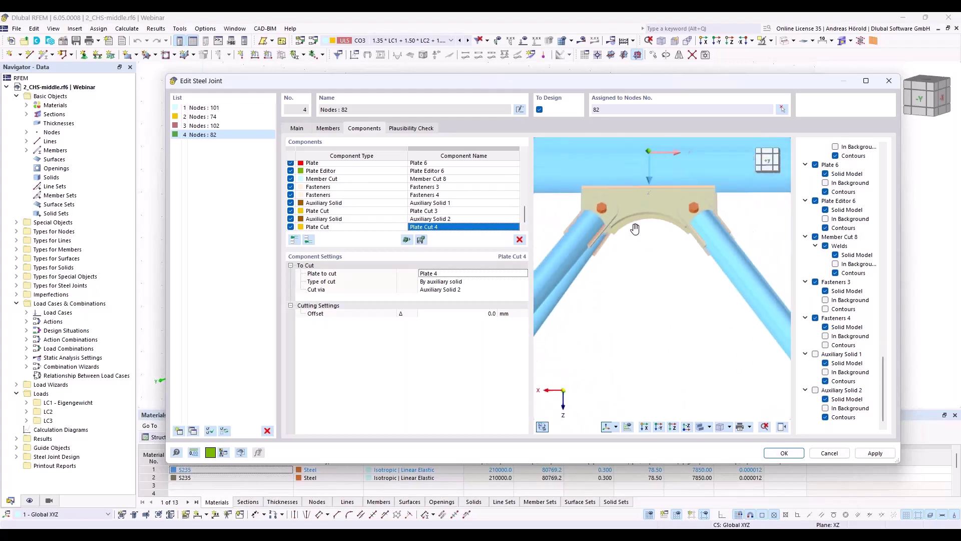
click(658, 427)
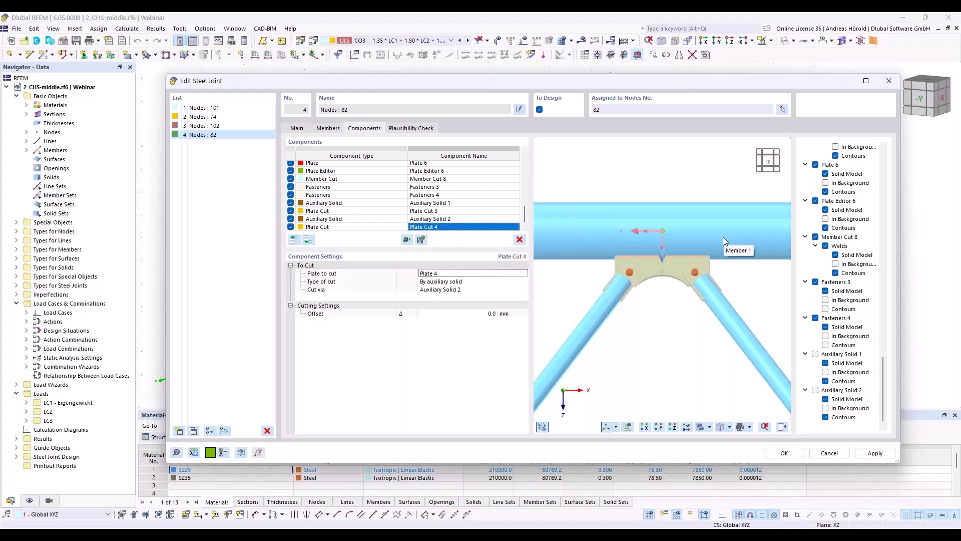
scroll(650, 200, down, 2)
scroll(650, 200, up, 4)
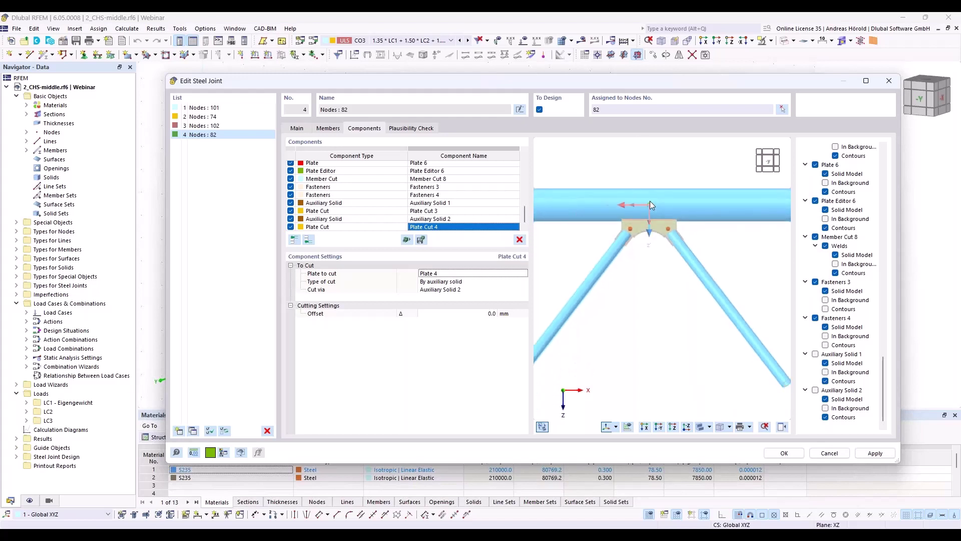
middle_drag(650, 201, 665, 299)
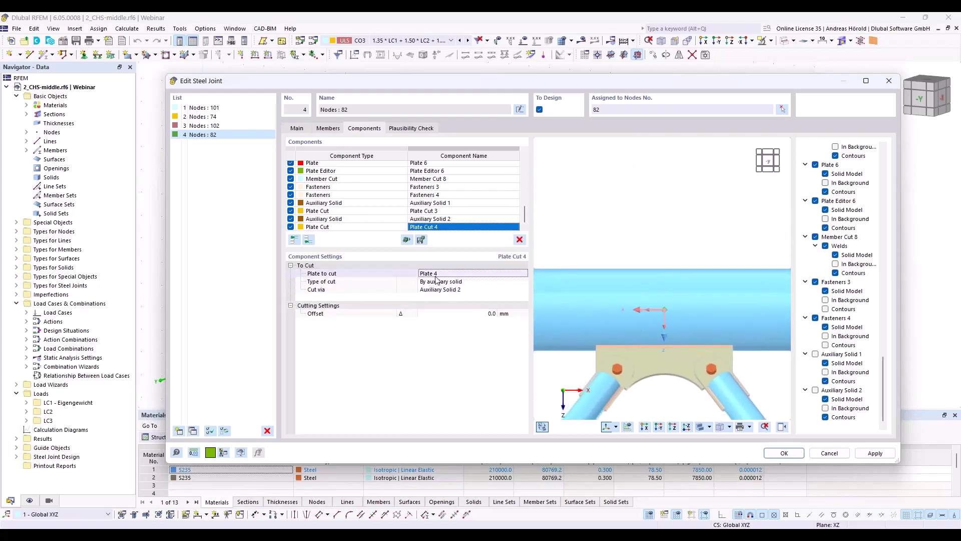
click(310, 240)
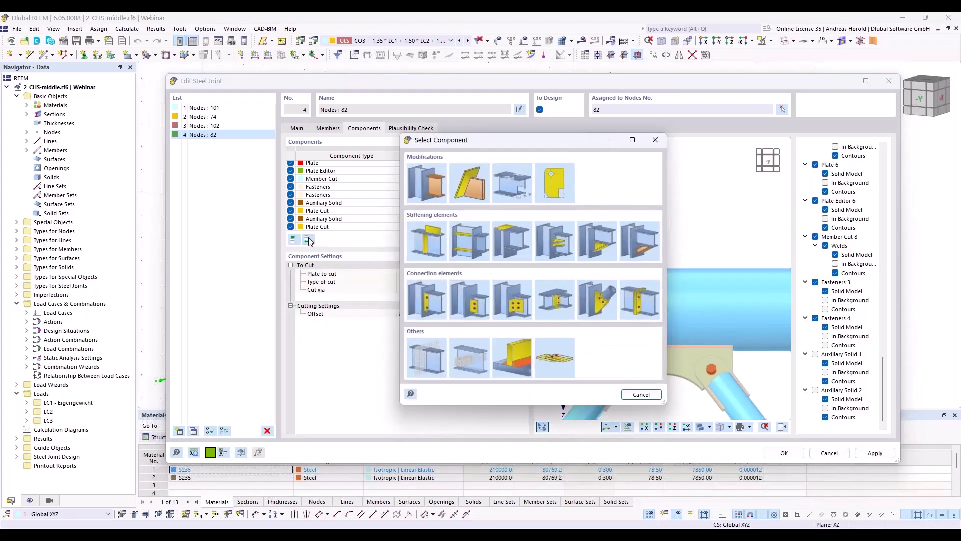
Add Auxiliary Solid 3 as a cylinder with a 50 mm diameter
click(461, 354)
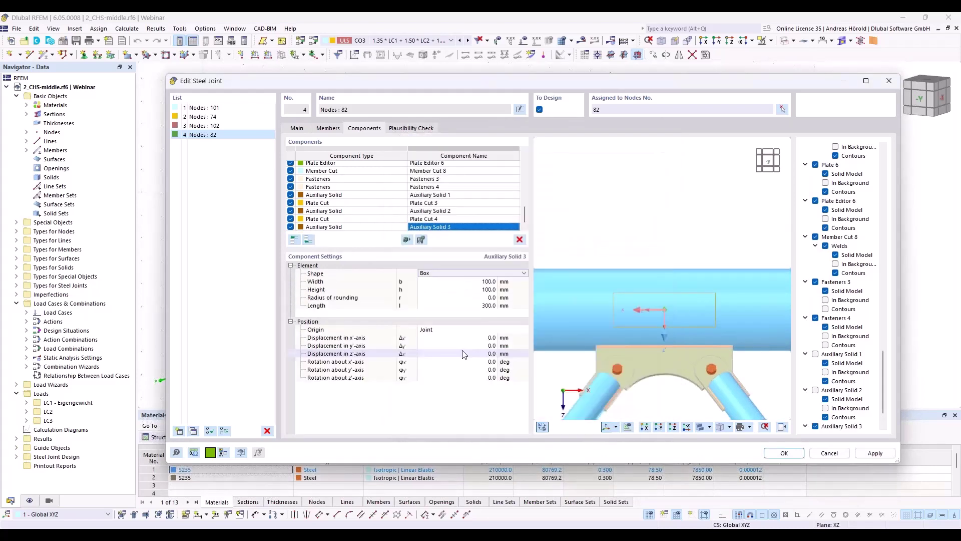
click(457, 273)
click(450, 288)
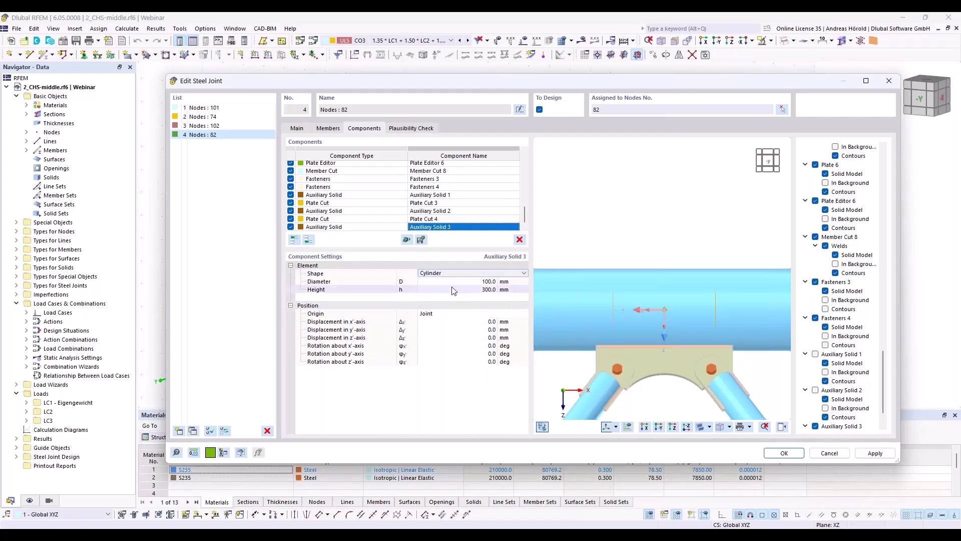
click(476, 281)
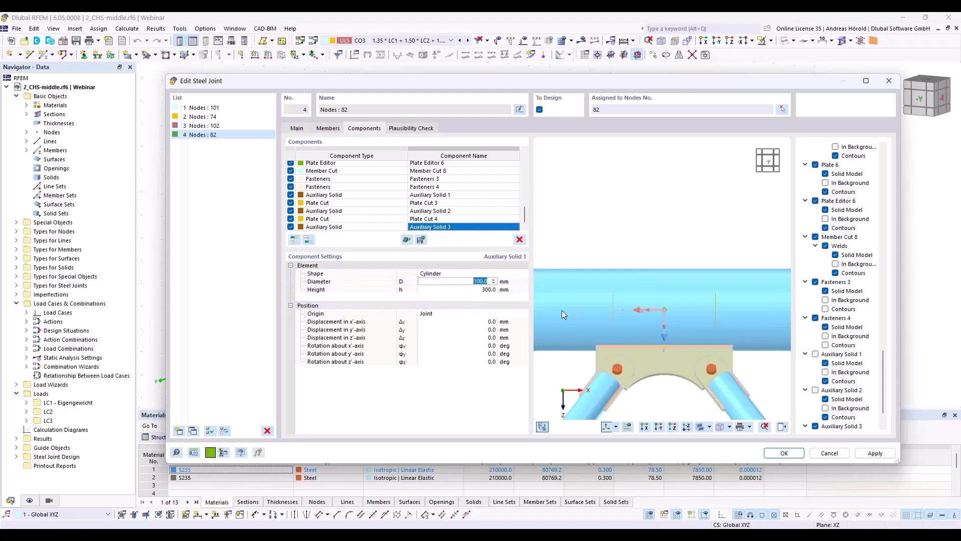
text(50)
key(Tab)
Rotate the cylinder 90° about the z' axis
click(485, 361)
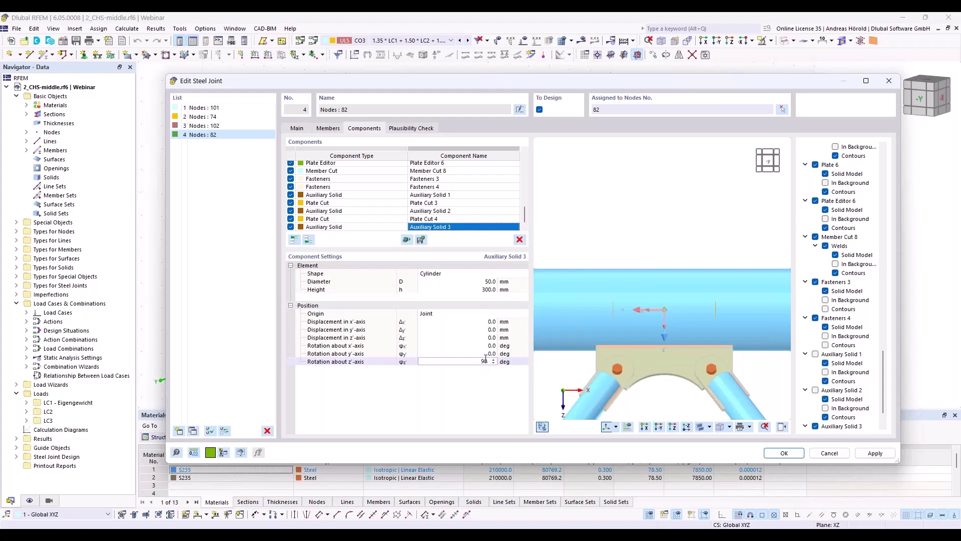
text(90)
key(Return)
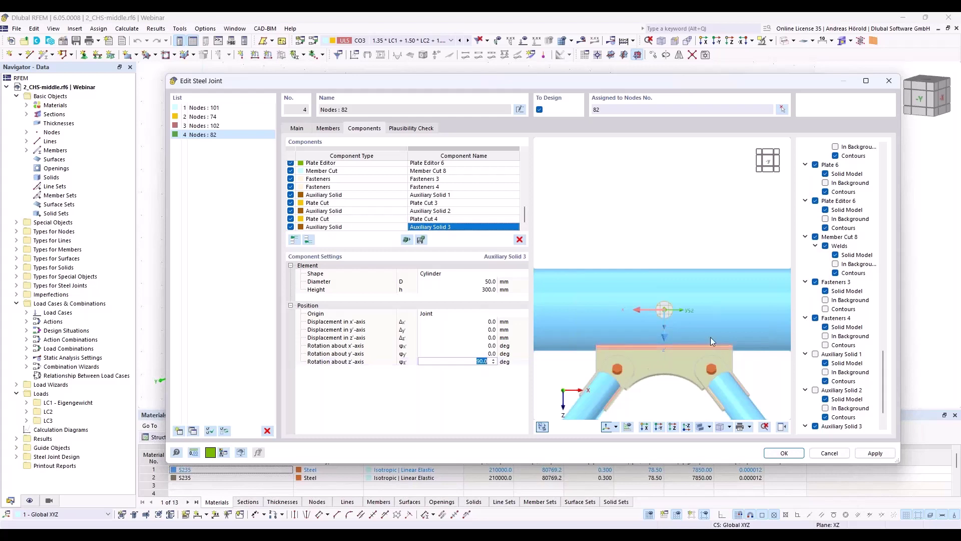
ctrl+middle_drag(711, 337, 709, 200)
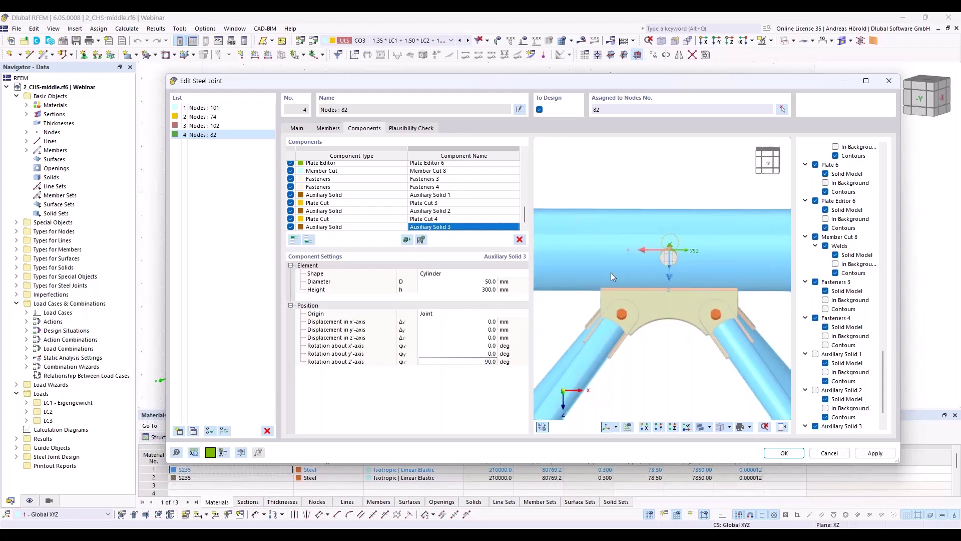
Offset the cylinder −120 mm along x' and 40 mm along z'
click(493, 322)
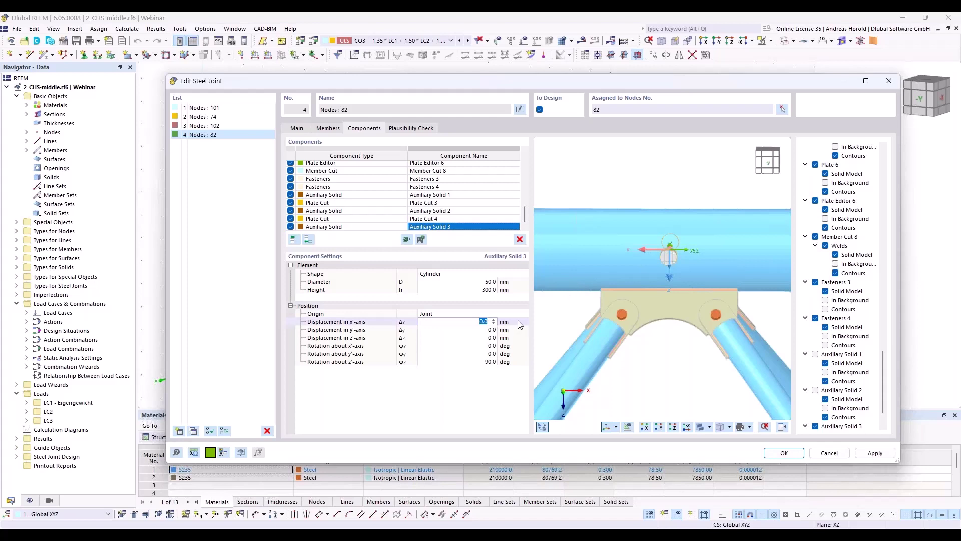
text(-120)
key(Tab)
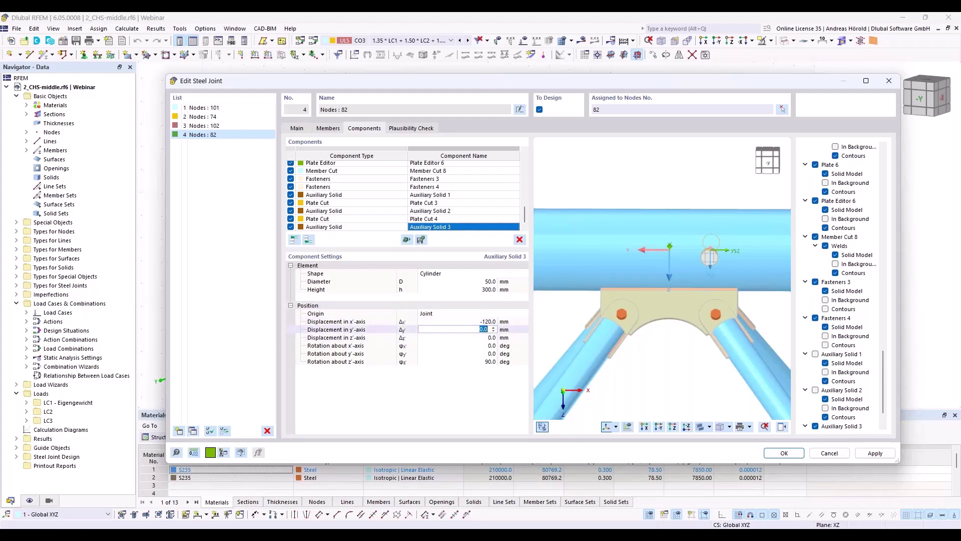
click(488, 338)
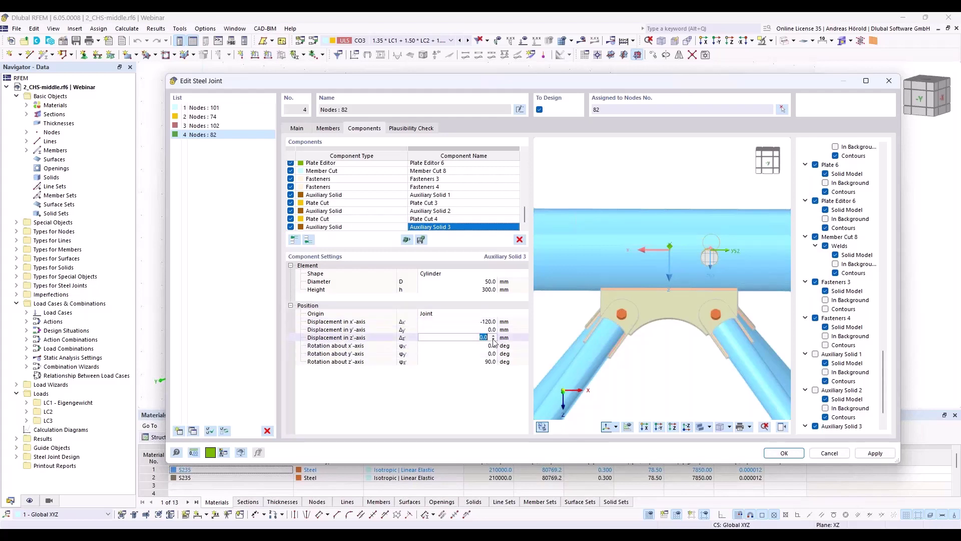
text(40)
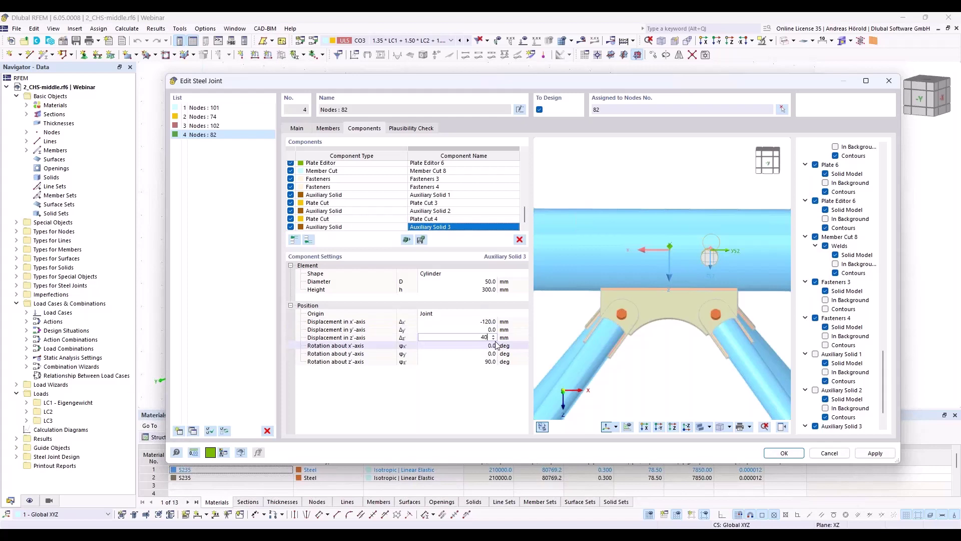
click(496, 345)
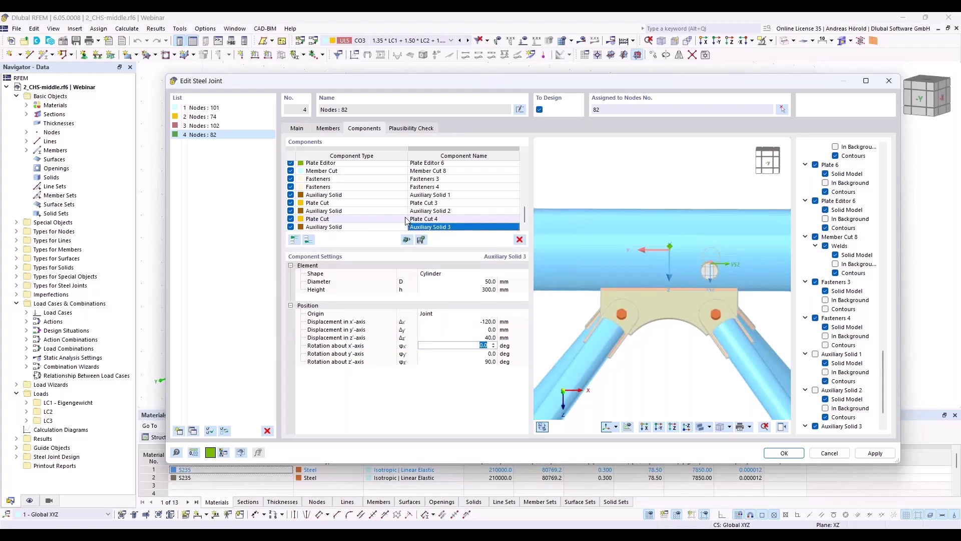
click(312, 240)
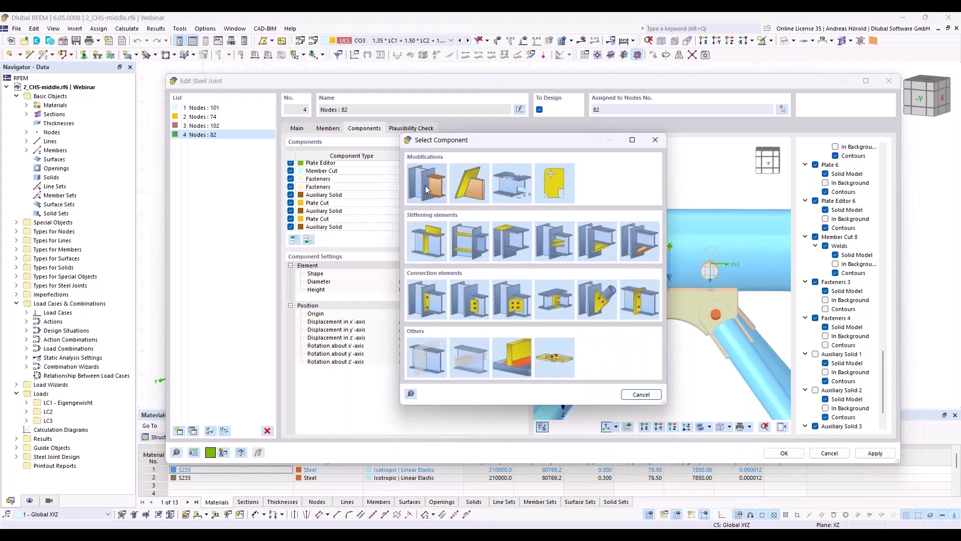
Insert Member Cut 9 cutting Member 1 by Auxiliary Solid 3
click(426, 188)
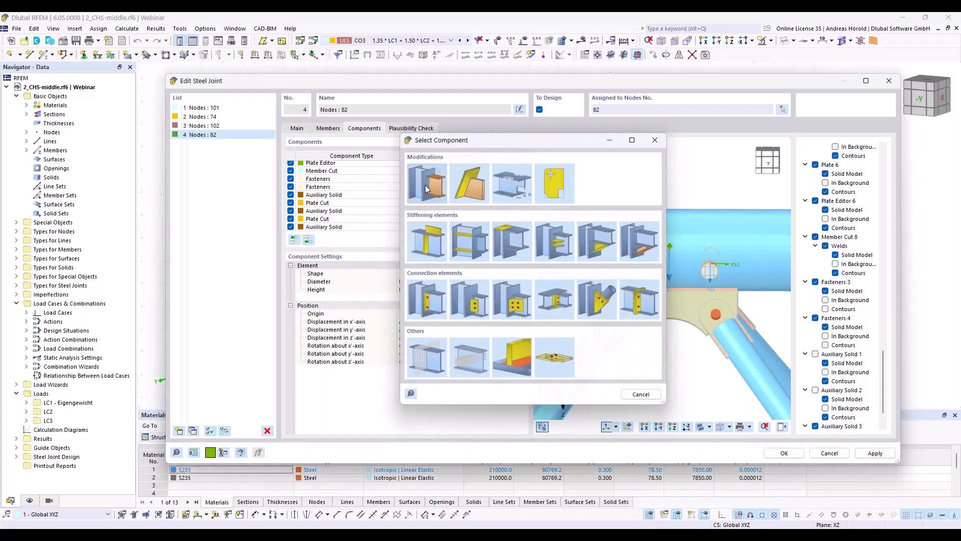
click(442, 274)
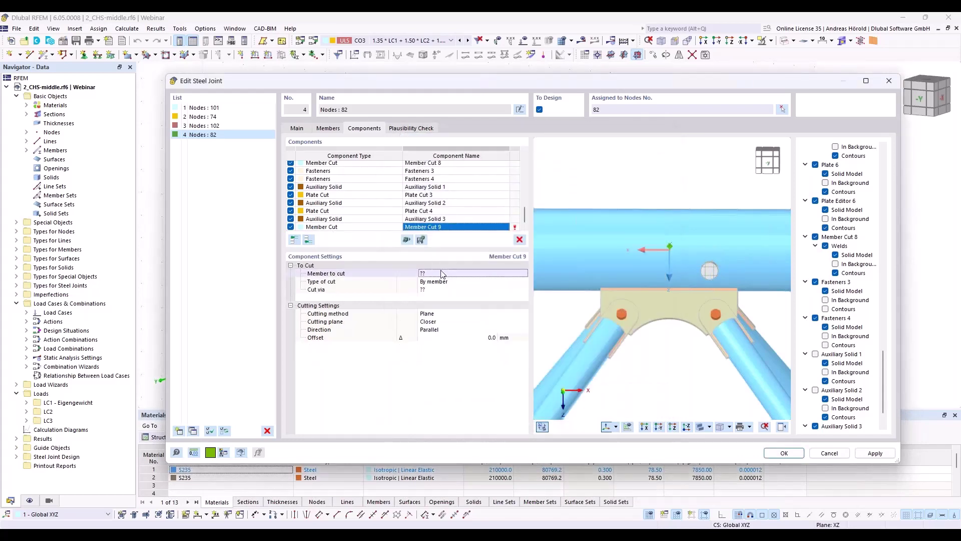
click(442, 274)
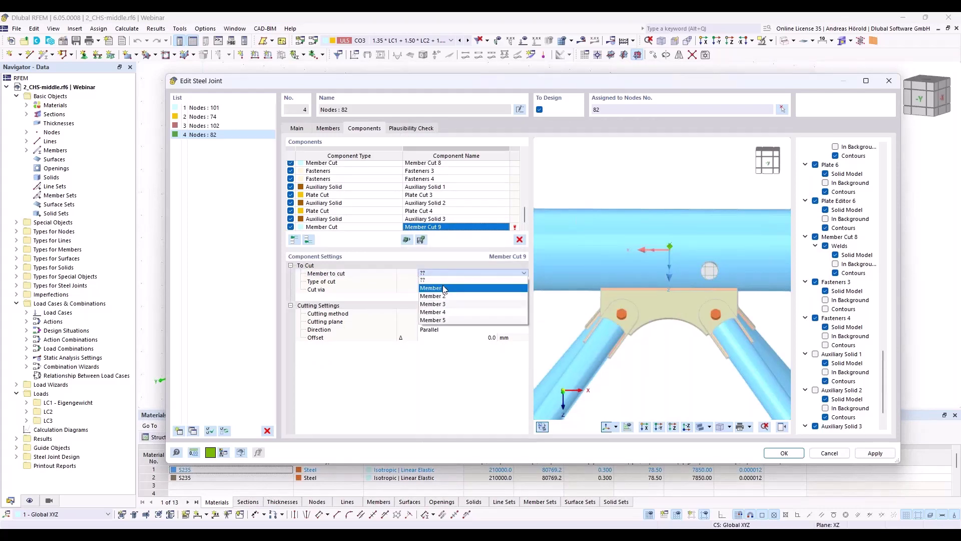
click(443, 290)
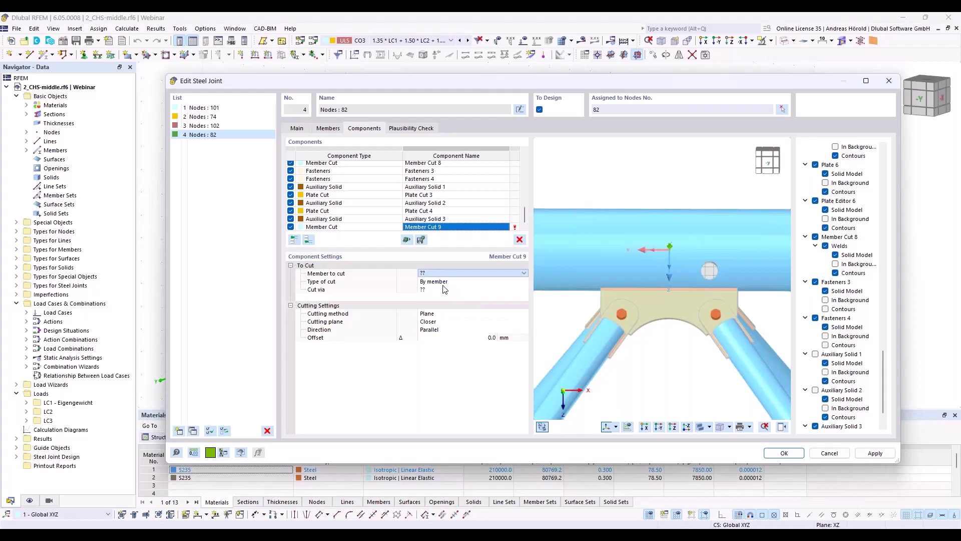
click(453, 281)
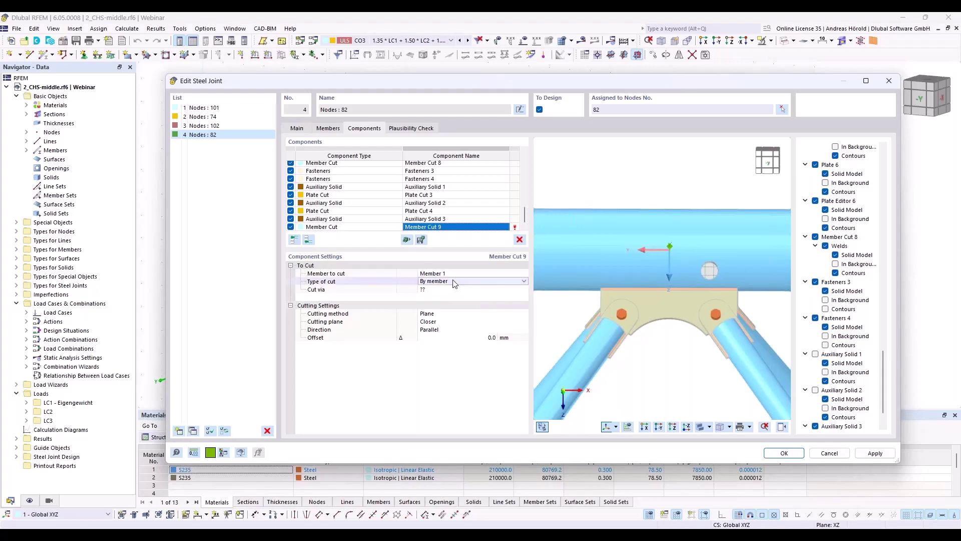
click(453, 282)
click(458, 298)
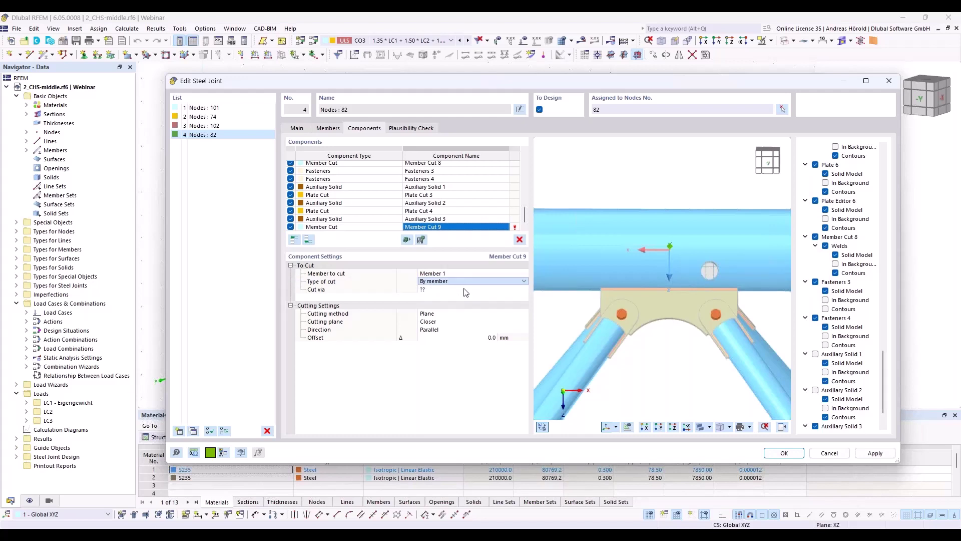
click(465, 292)
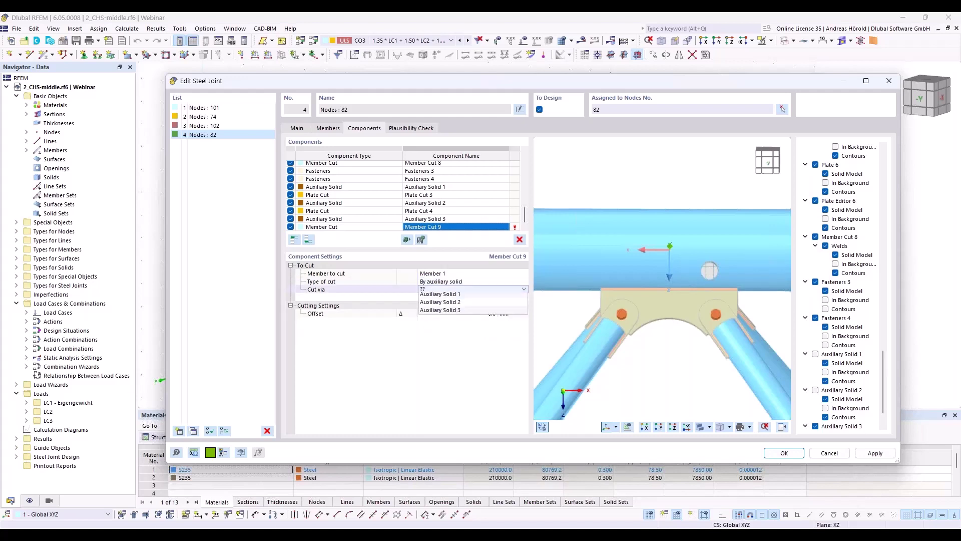
click(463, 289)
click(462, 312)
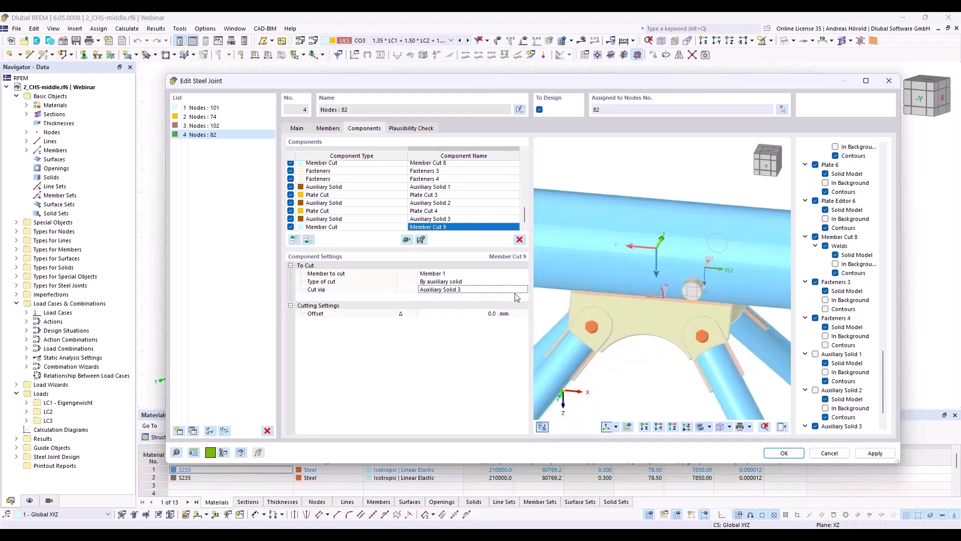
Toggle Auxiliary Solid 3's visibility to inspect the round hole in the chord
right_drag(651, 280, 709, 279)
click(800, 407)
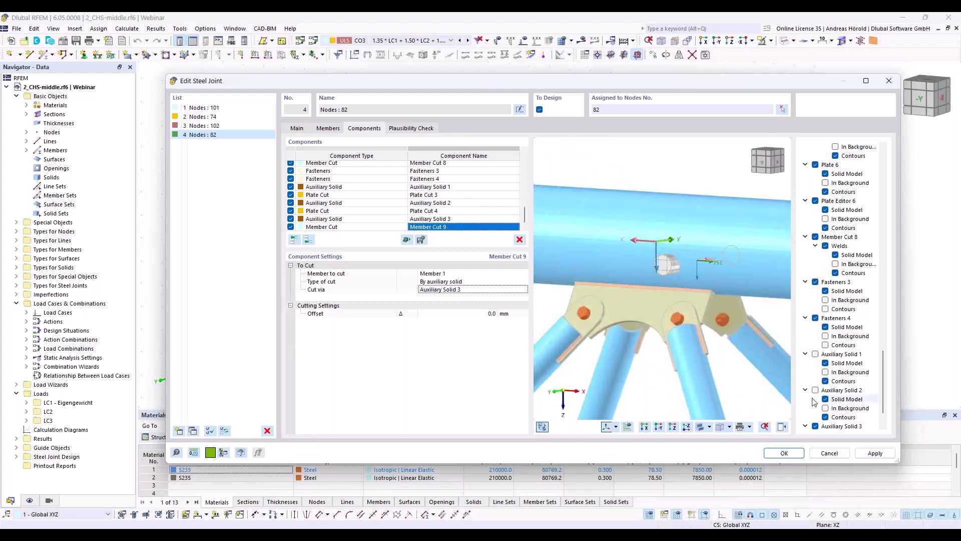
scroll(813, 406, down, 2)
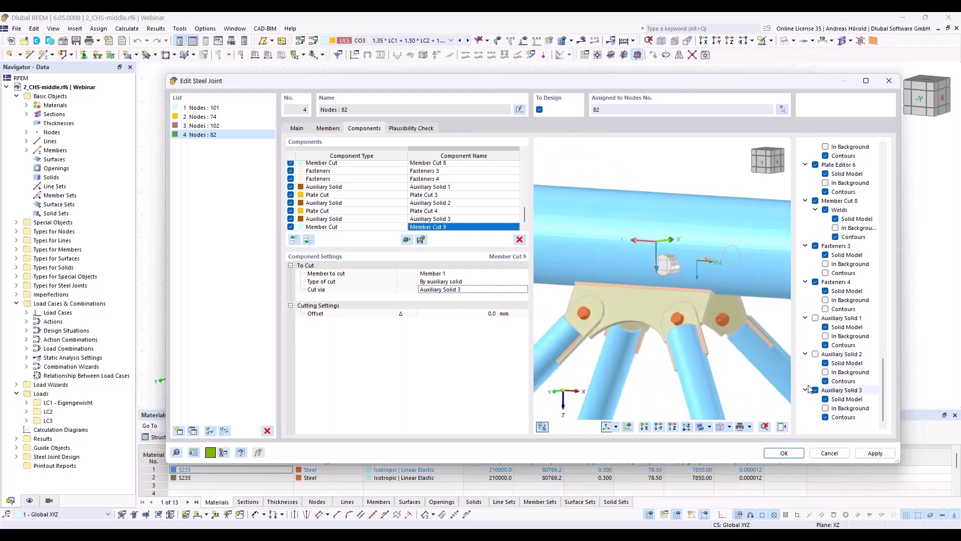
click(815, 390)
right_drag(708, 353, 761, 348)
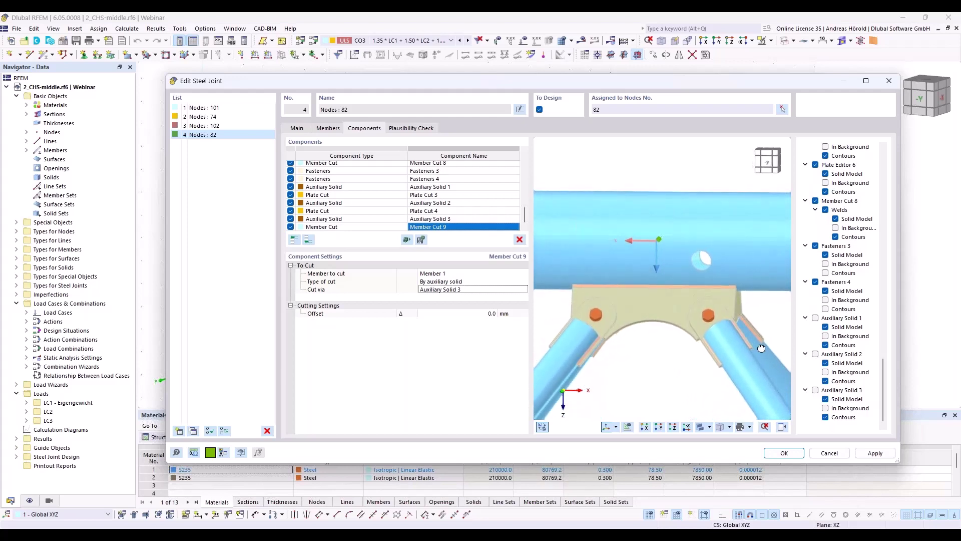
click(815, 390)
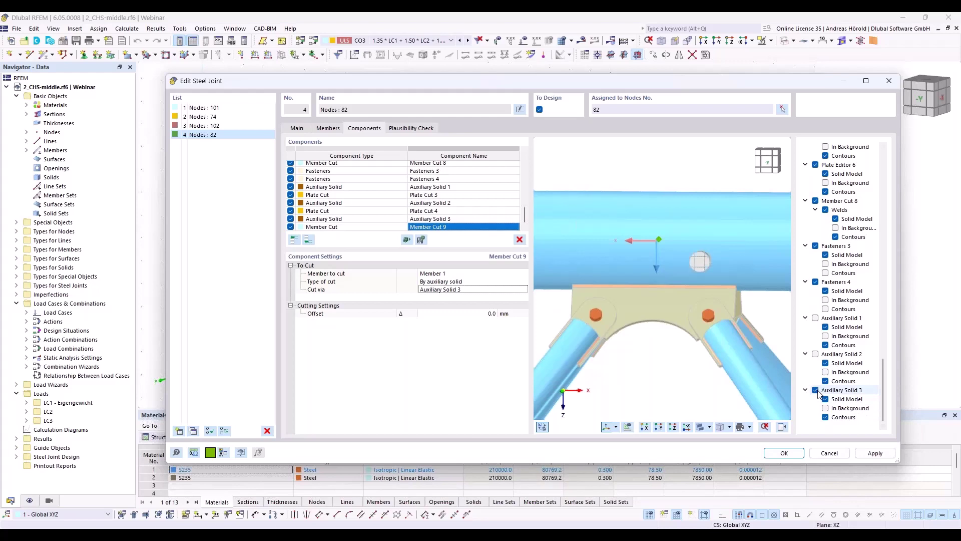
double_click(431, 219)
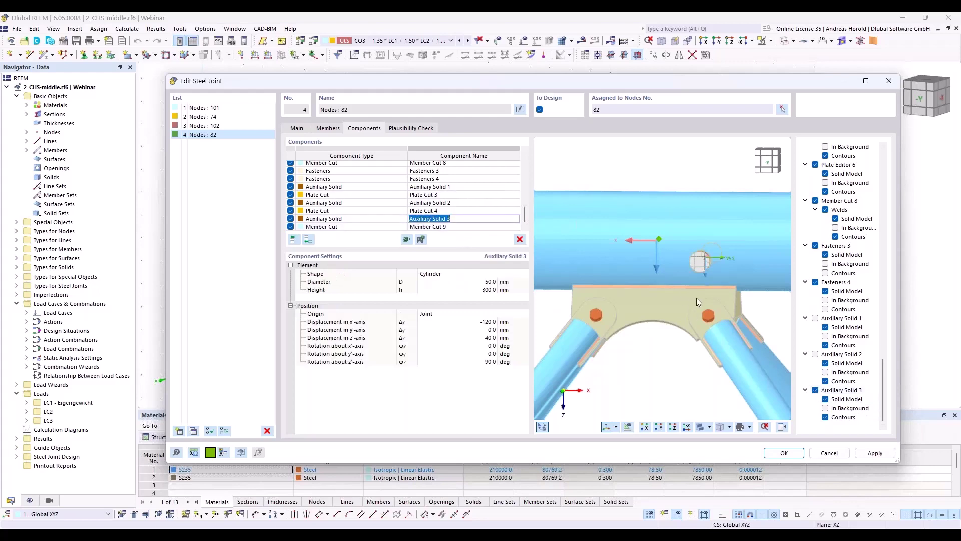
Try a cylinder height of 100 mm for Auxiliary Solid 3
ctrl+middle_drag(696, 298, 691, 261)
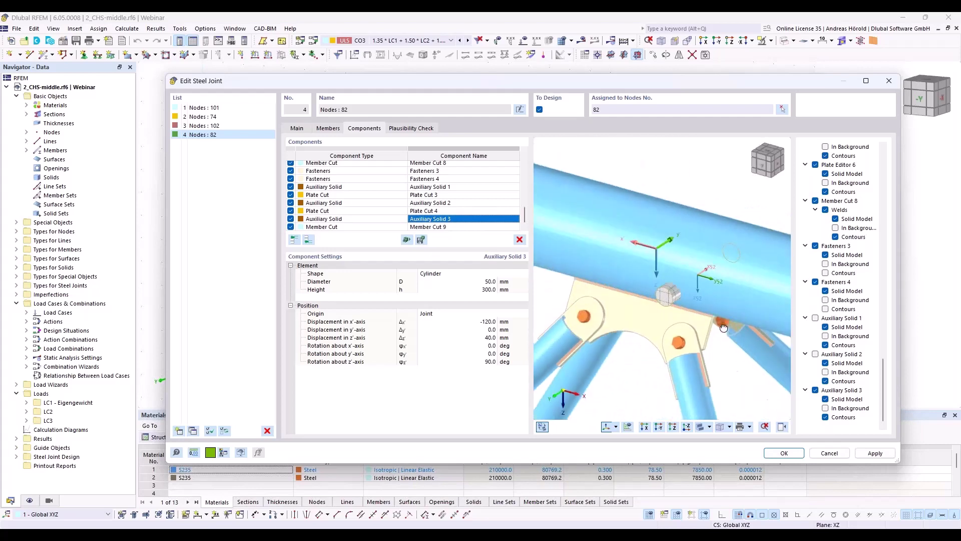
click(481, 290)
text(10)
text(0)
key(Return)
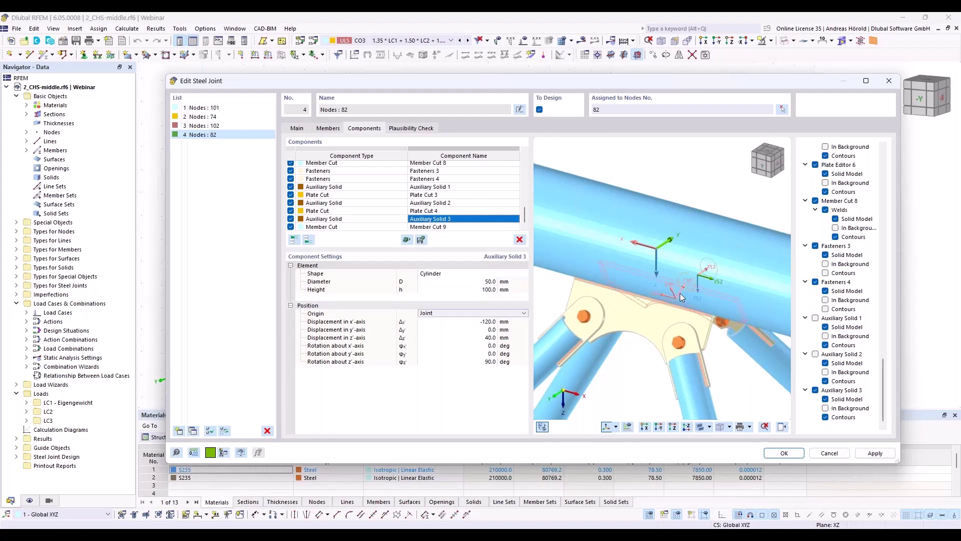
Restore the cylinder height to 300 mm and hide Auxiliary Solid 3 from the preview
ctrl+middle_drag(730, 378, 586, 300)
click(497, 291)
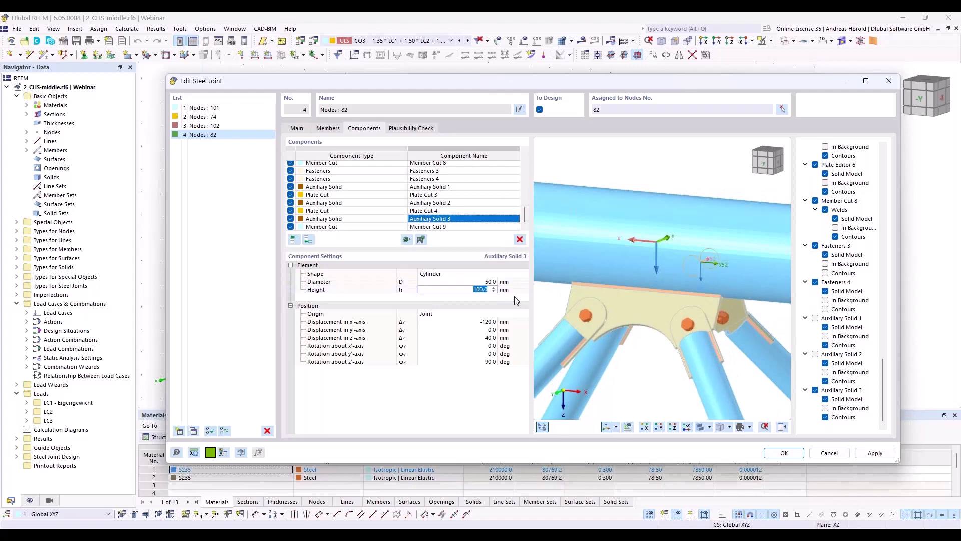
text(300)
key(Tab)
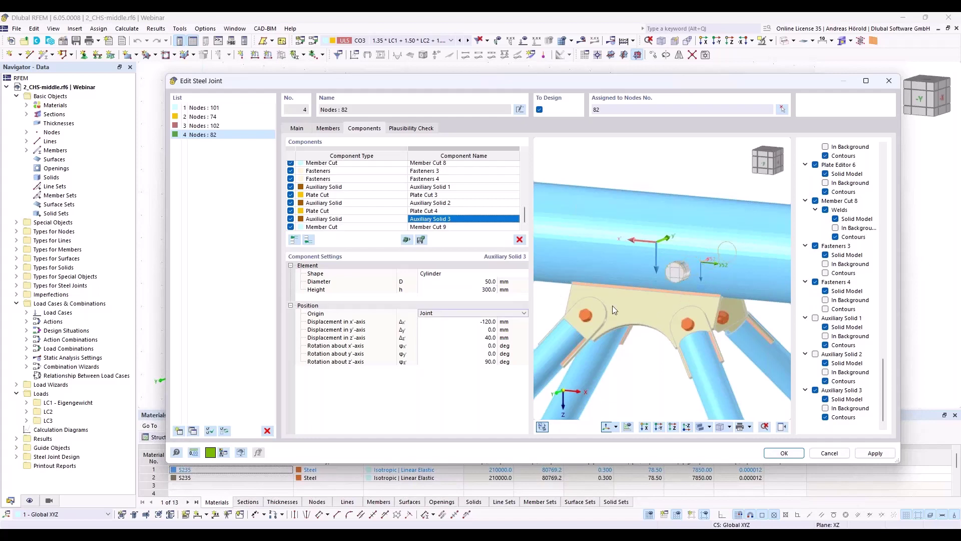
click(815, 390)
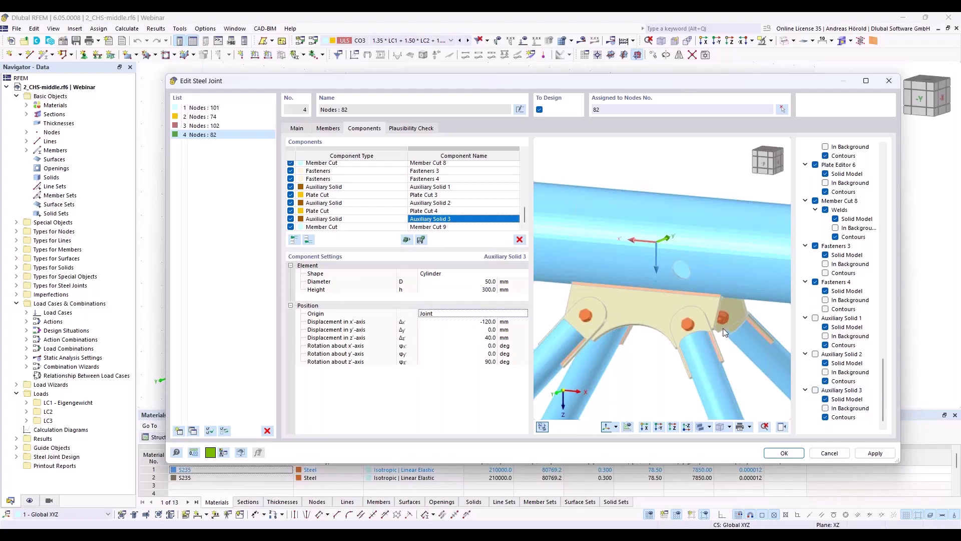
ctrl+middle_drag(722, 329, 768, 306)
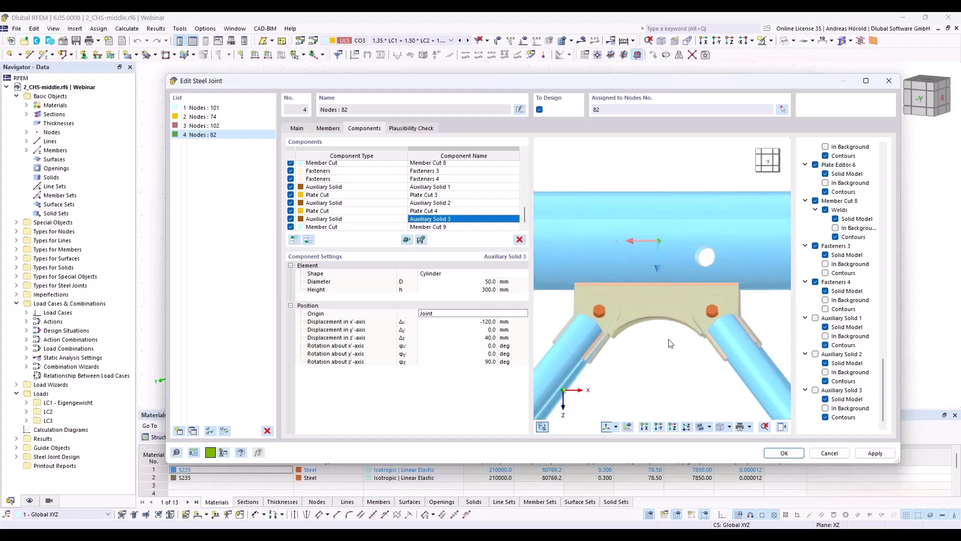
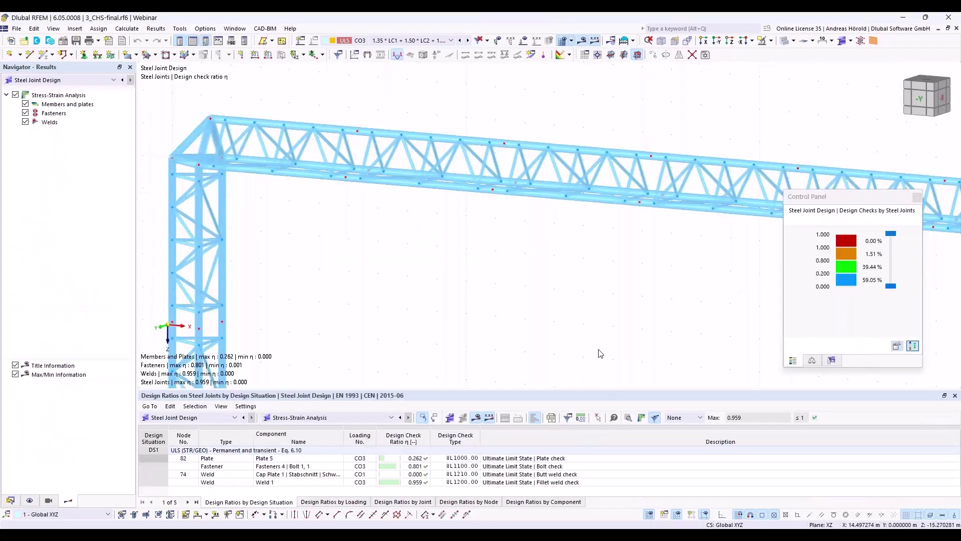
Select the fastener bolt check result in the design ratios table
scroll(600, 348, down, 1)
scroll(576, 341, down, 1)
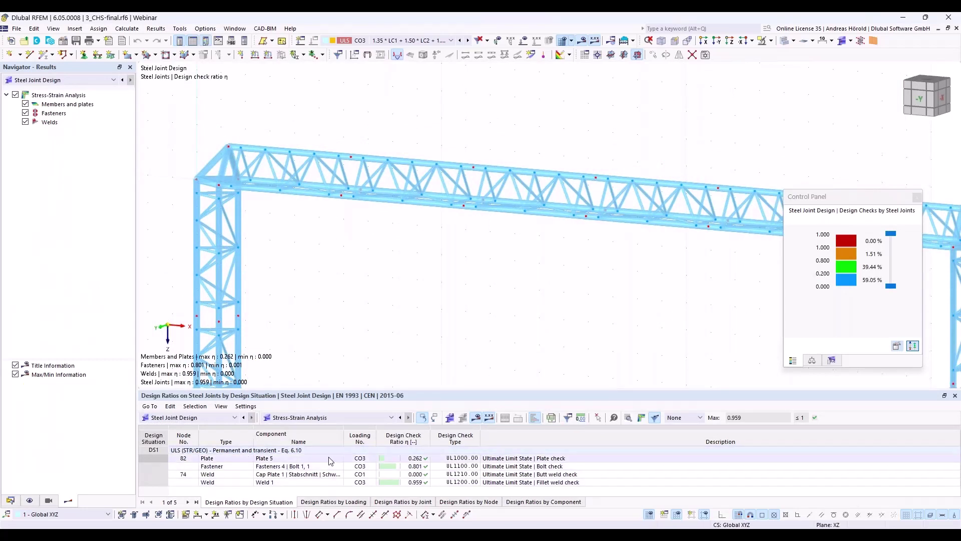
click(317, 468)
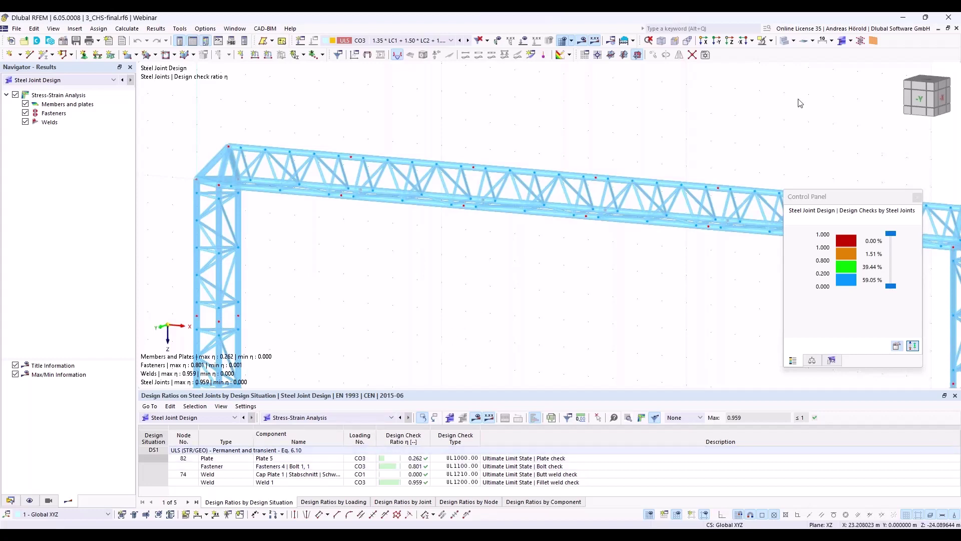
Show the joints as Simplified Joint Models and orbit the truss to view both chords
click(850, 41)
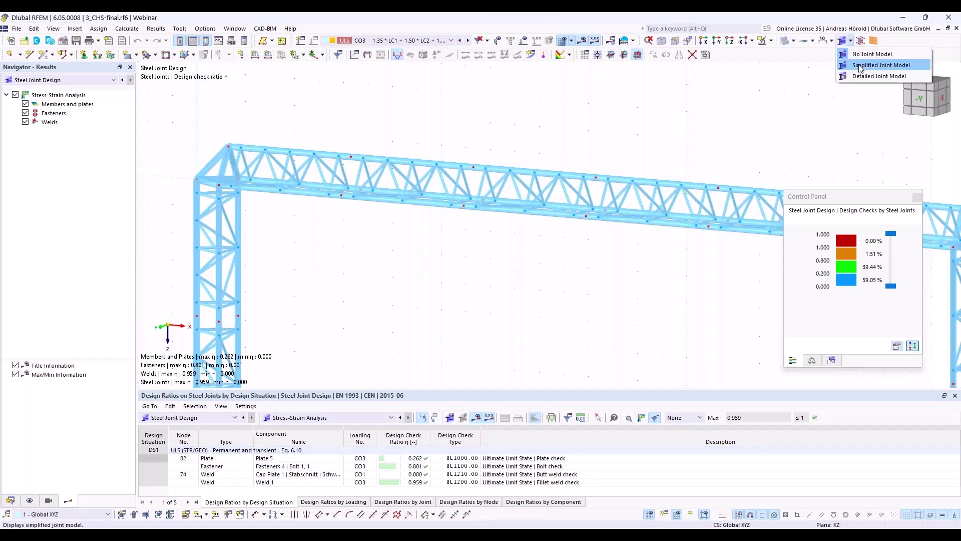
click(861, 67)
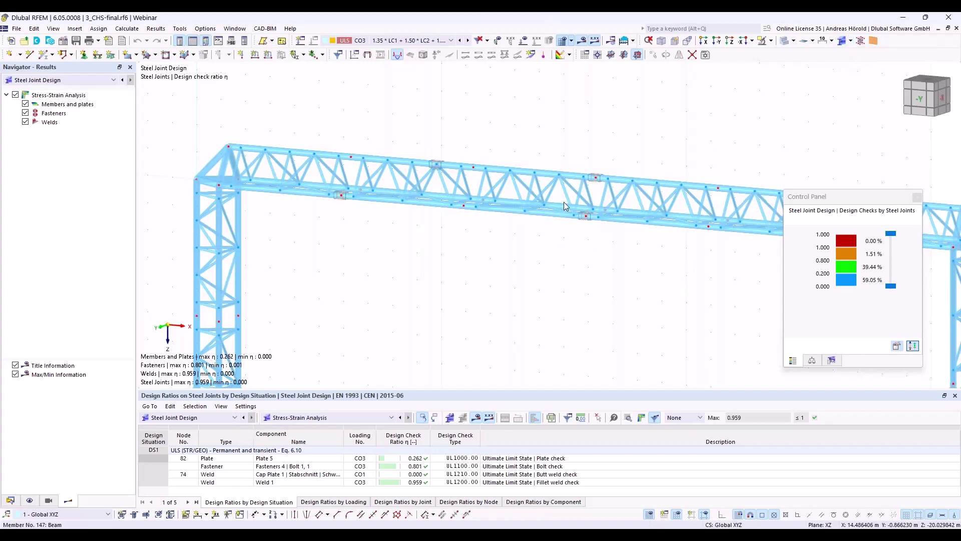
scroll(580, 204, up, 6)
scroll(581, 200, up, 5)
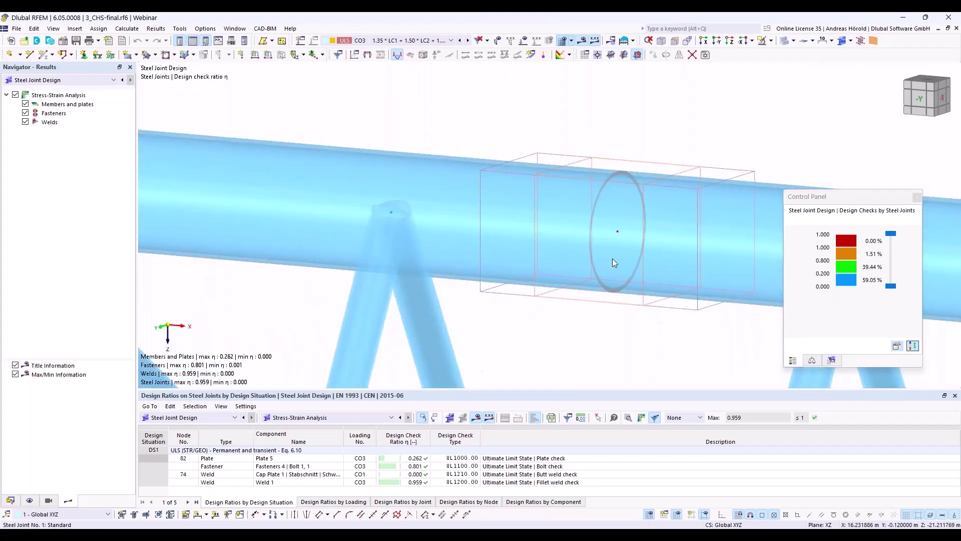
scroll(611, 258, down, 2)
scroll(649, 270, up, 1)
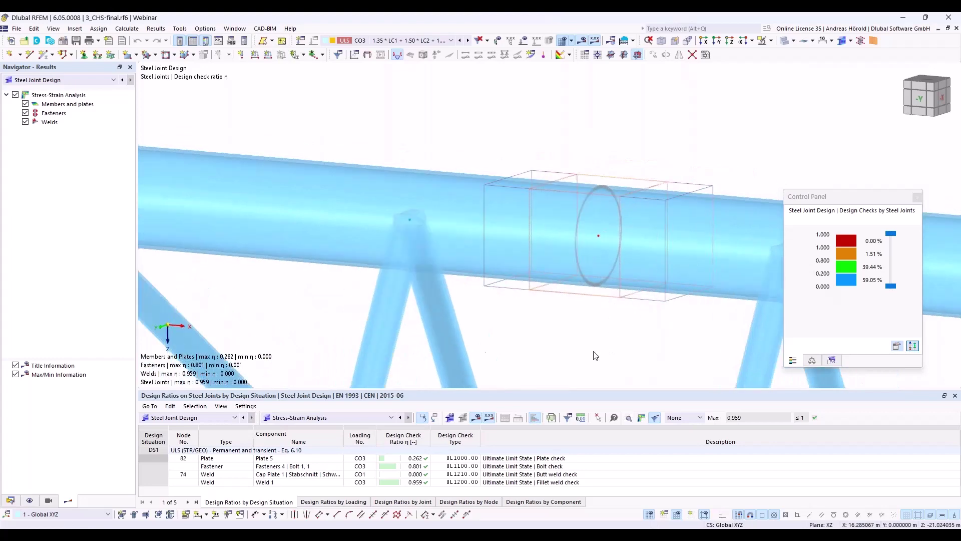
scroll(691, 260, down, 4)
ctrl+middle_drag(615, 239, 651, 200)
Switch the joint display to Detailed Joint Model, rendering end plates, stiffeners and bolts
click(860, 42)
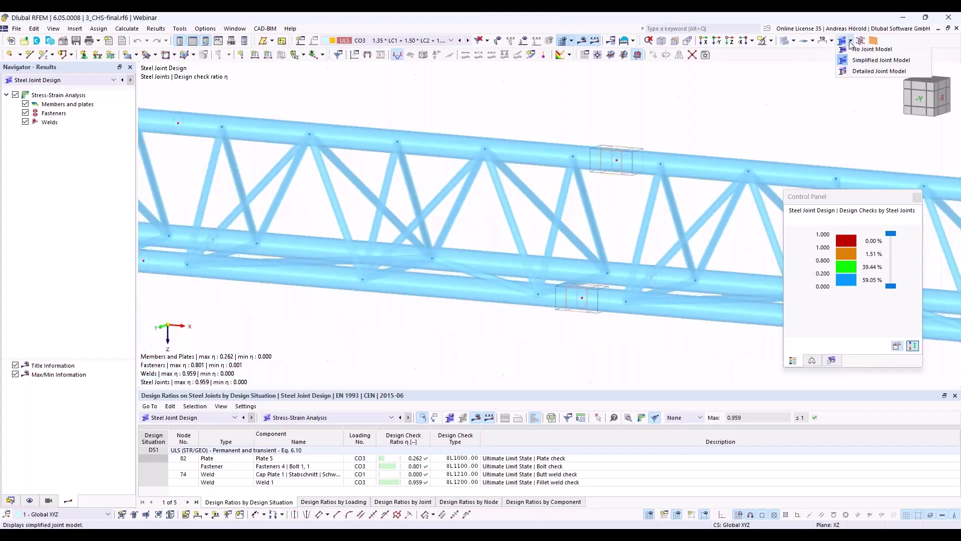
click(862, 78)
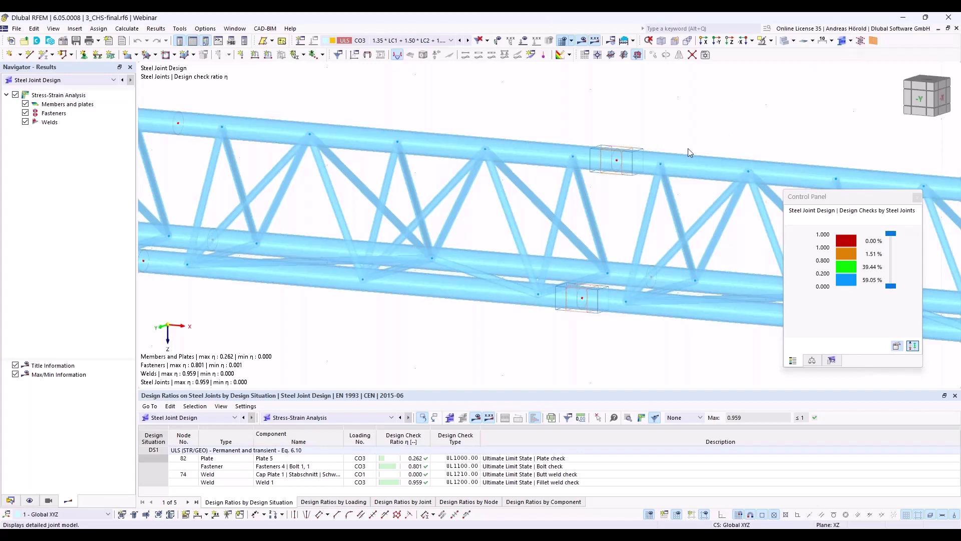
click(851, 42)
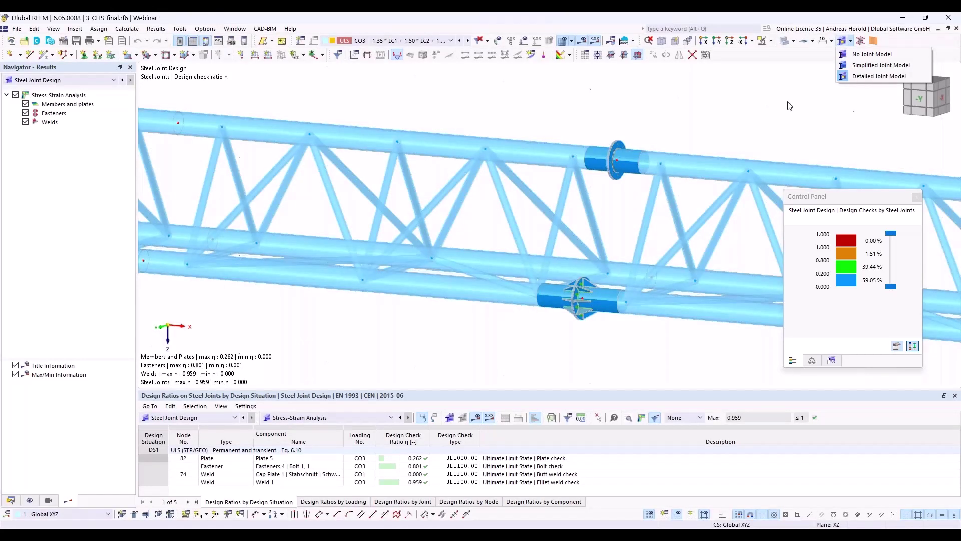
click(764, 110)
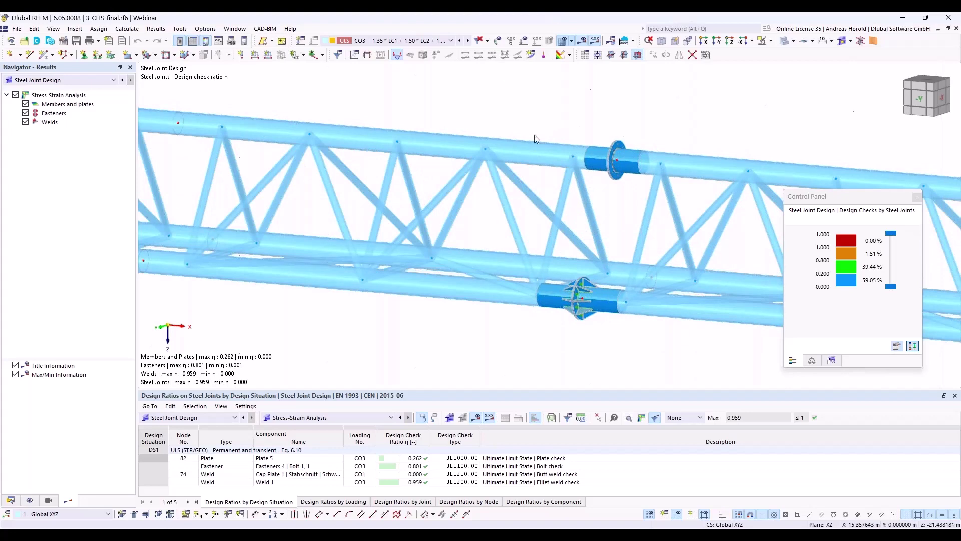
scroll(584, 287, up, 2)
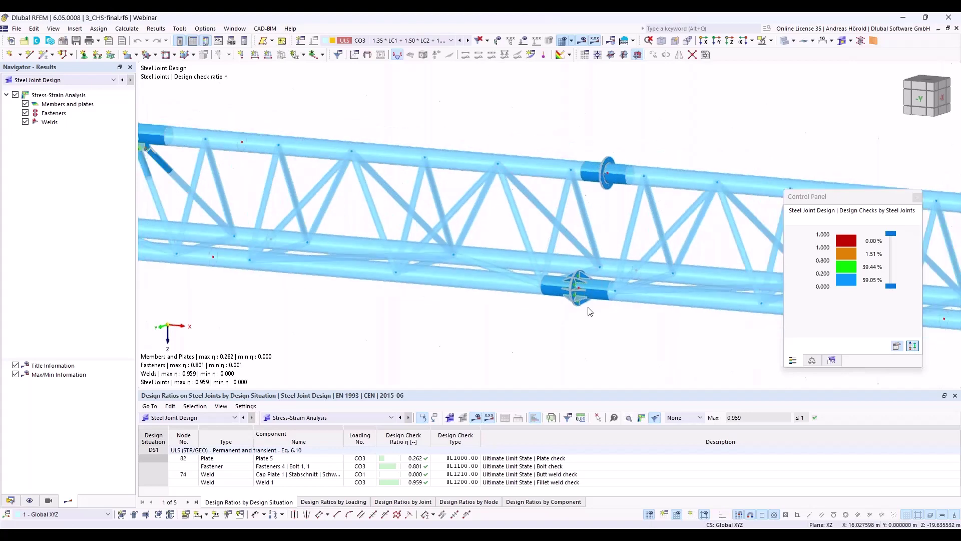
scroll(590, 312, up, 5)
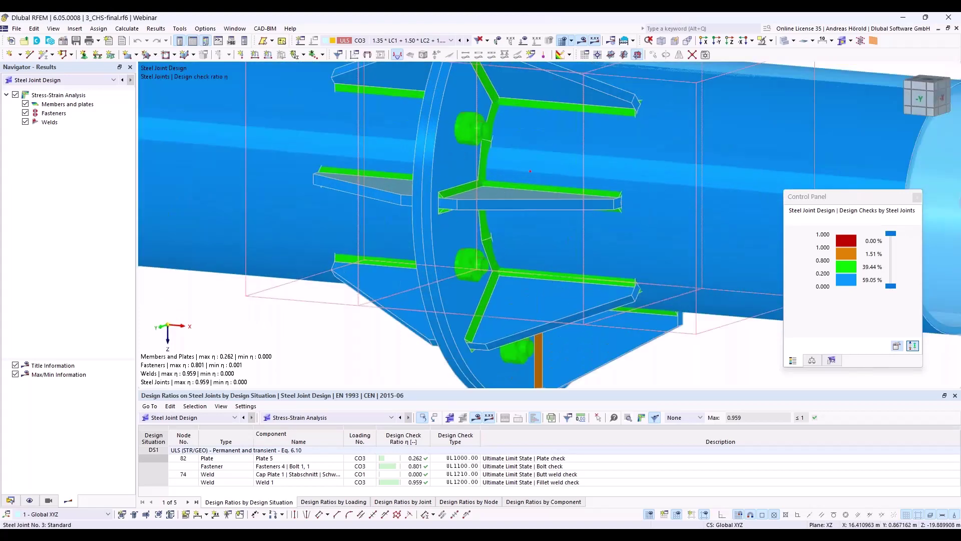
scroll(578, 314, up, 3)
scroll(580, 274, down, 3)
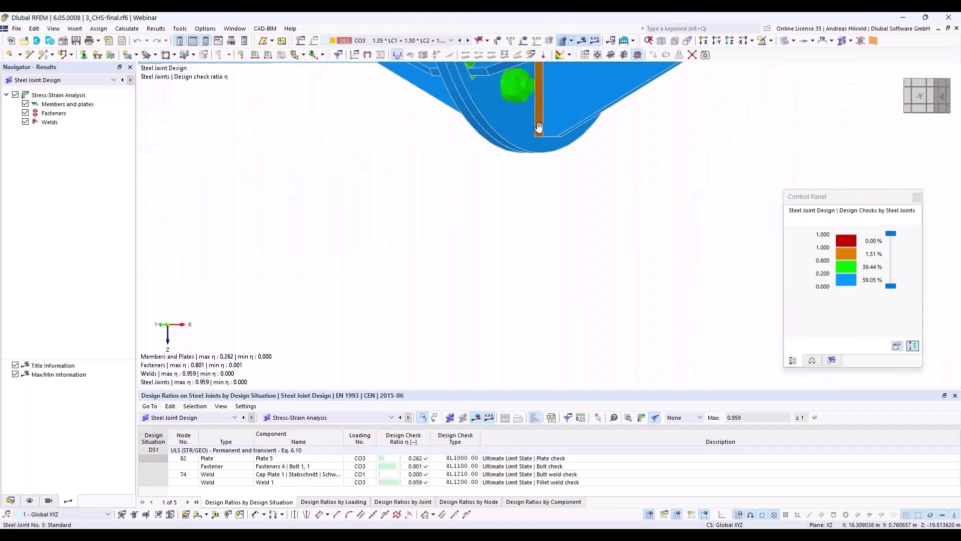
scroll(579, 274, down, 2)
scroll(559, 169, down, 2)
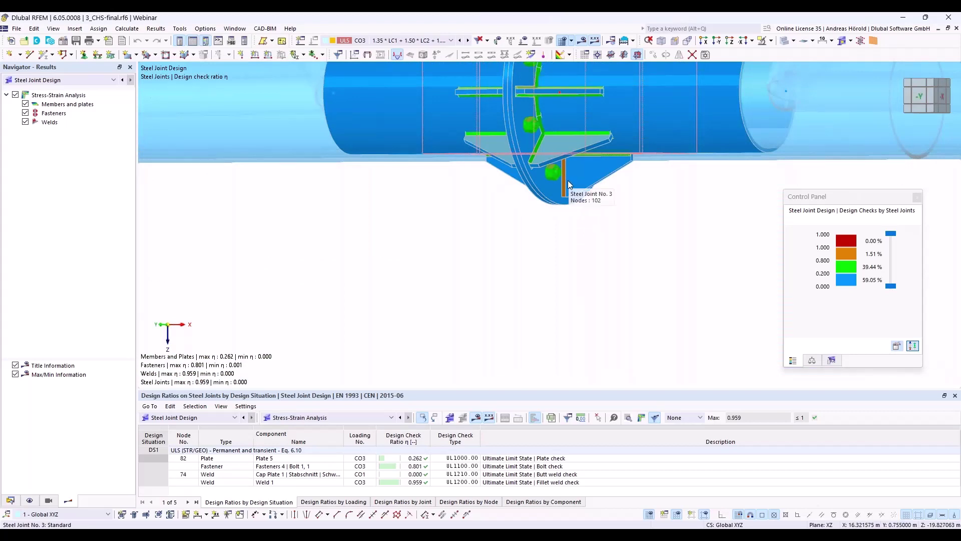
scroll(563, 182, up, 5)
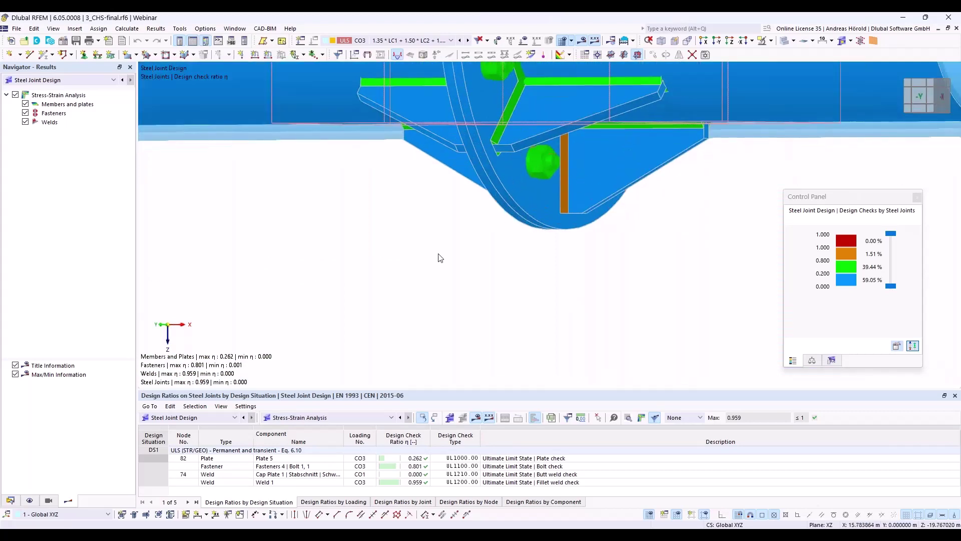
scroll(353, 251, down, 6)
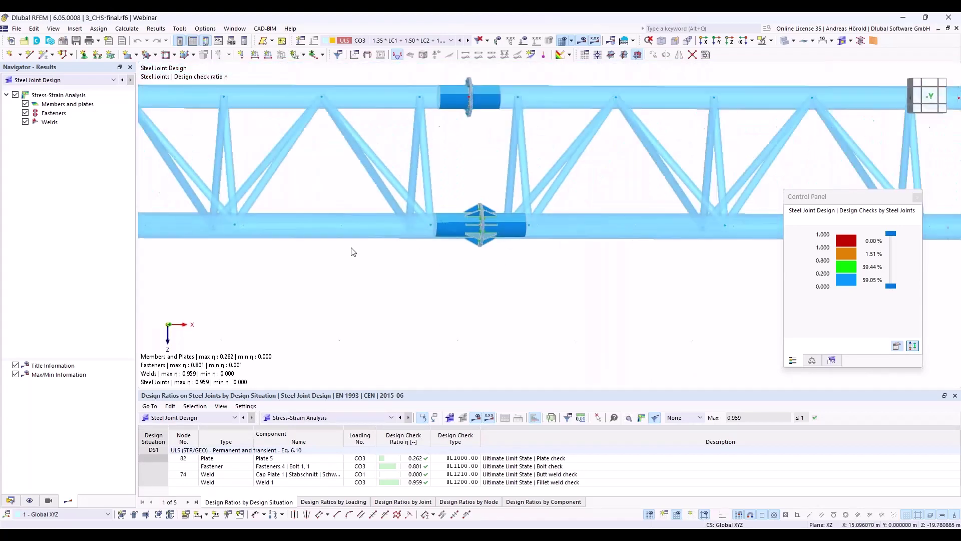
ctrl+middle_drag(515, 210, 533, 205)
scroll(533, 205, up, 6)
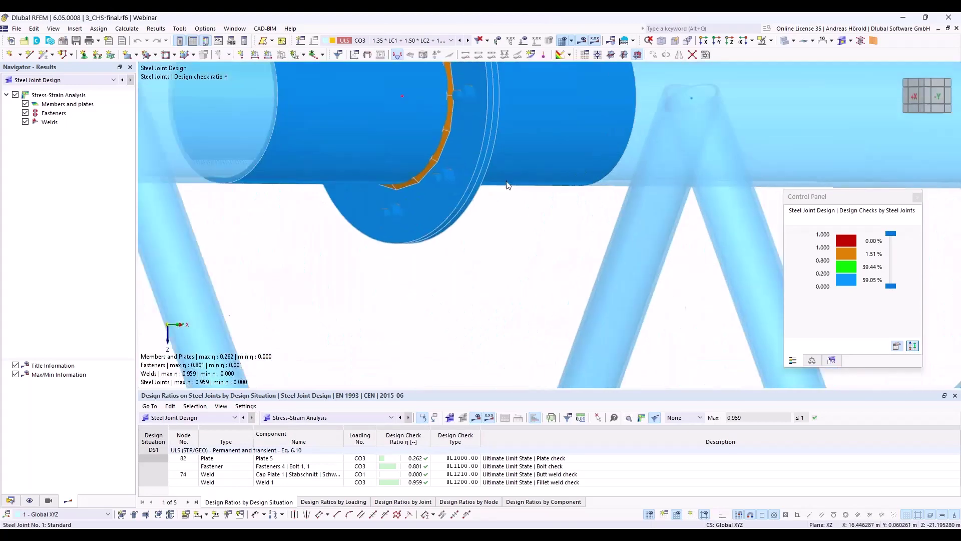
scroll(507, 259, down, 5)
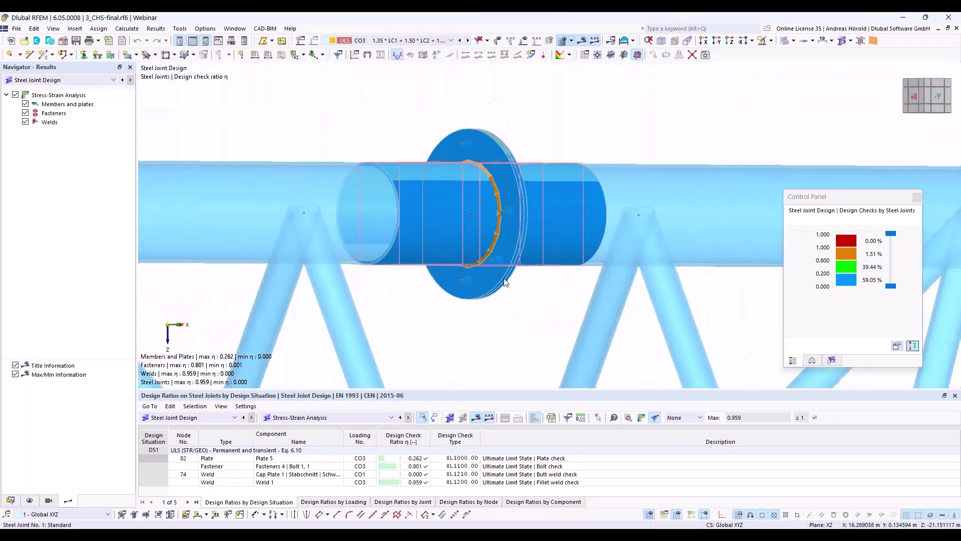
scroll(504, 281, down, 8)
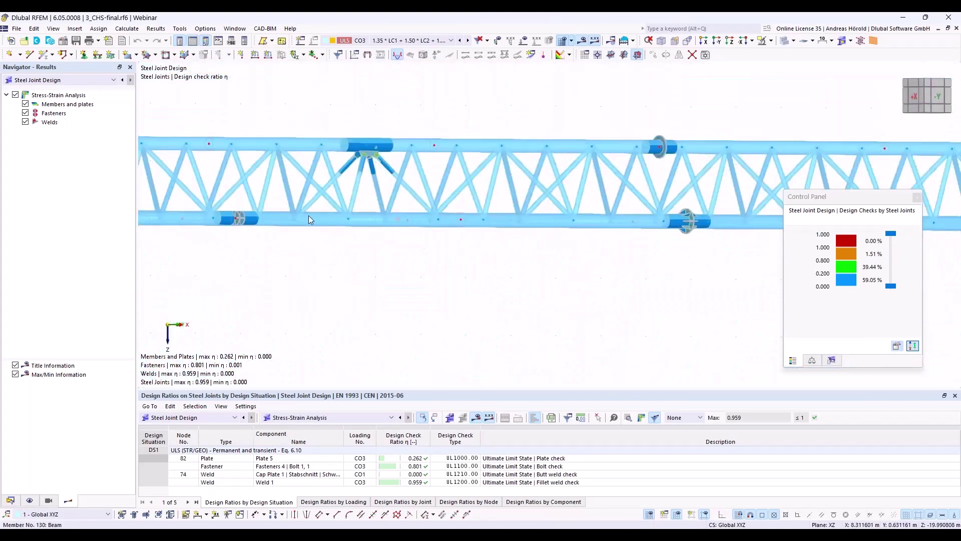
scroll(365, 161, up, 8)
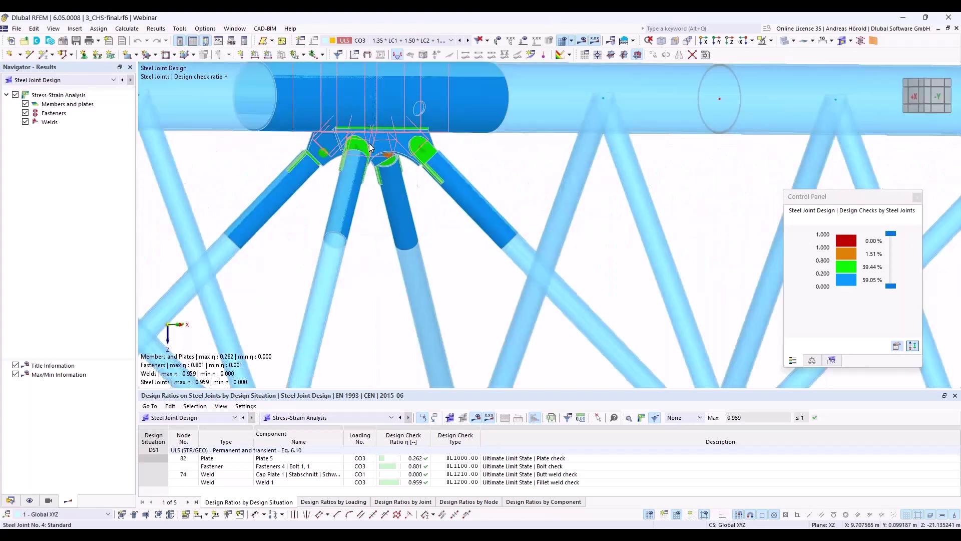
scroll(369, 146, up, 3)
middle_drag(370, 146, 568, 294)
scroll(568, 295, down, 5)
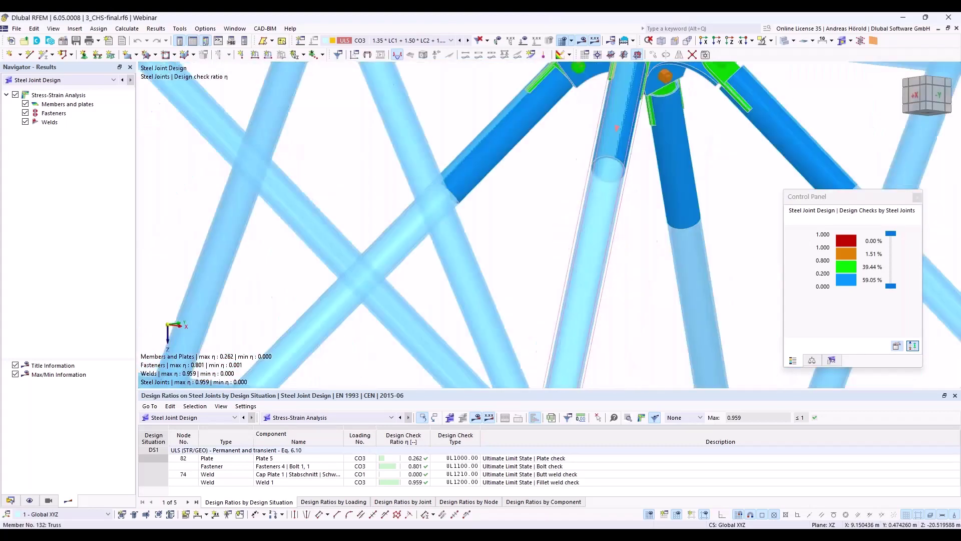
scroll(561, 269, down, 6)
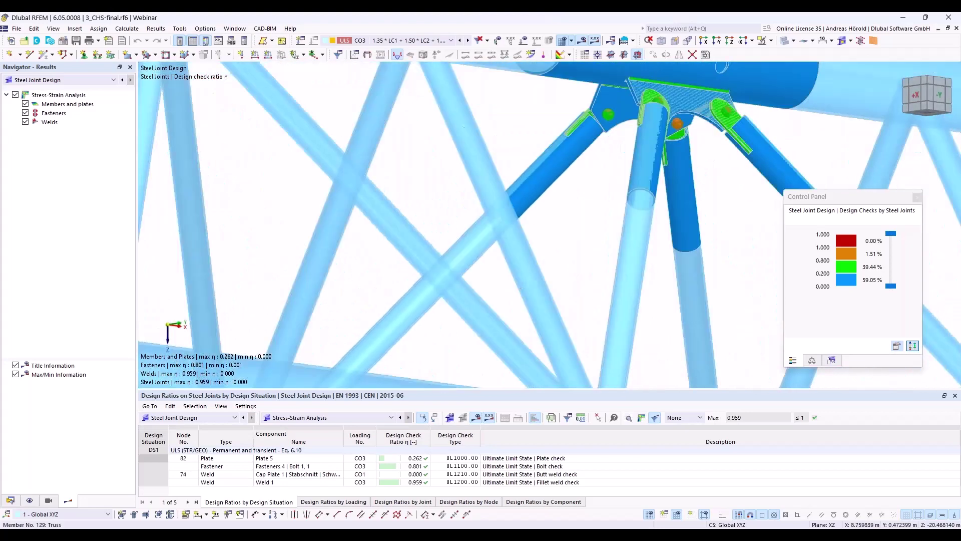
scroll(339, 313, up, 4)
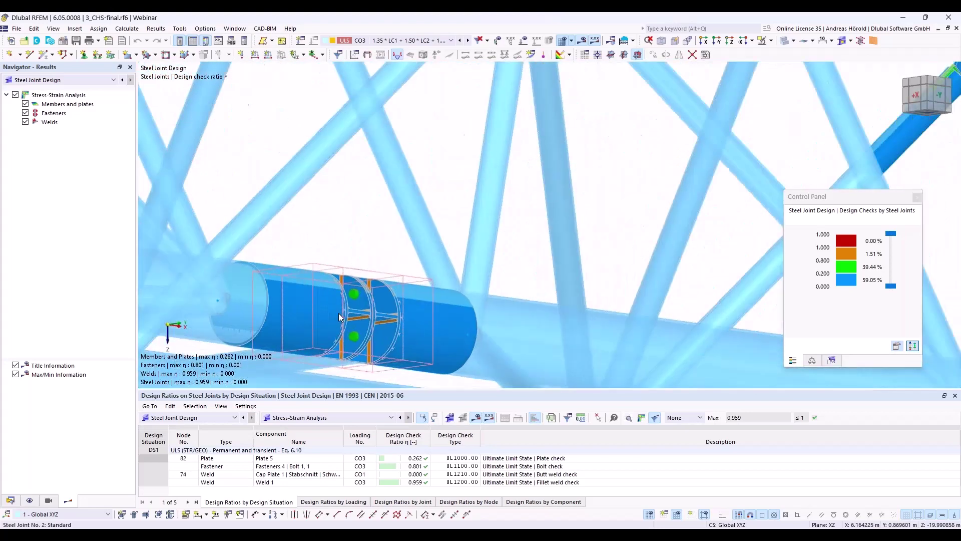
scroll(338, 314, down, 5)
scroll(338, 313, down, 1)
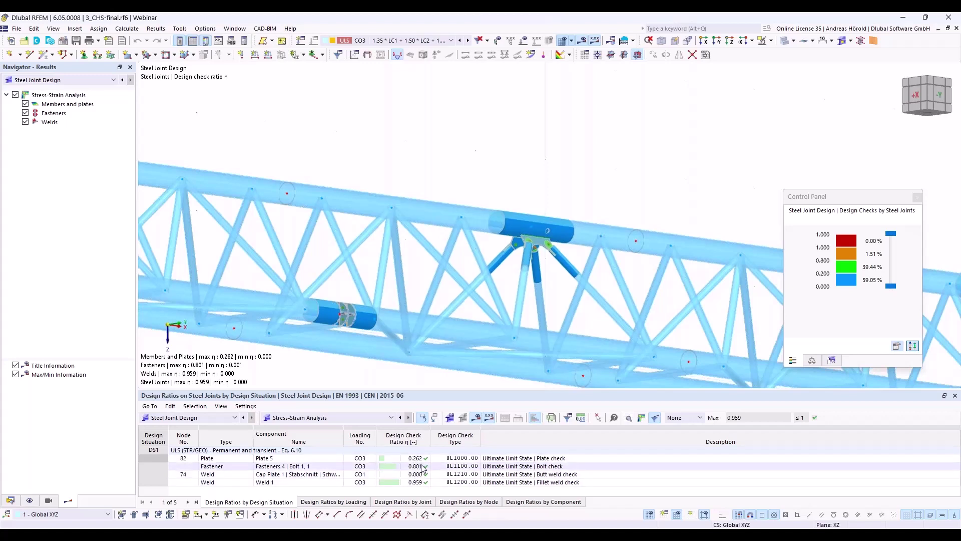
List the design ratios by loading and enlarge the results table to show more rows
click(335, 502)
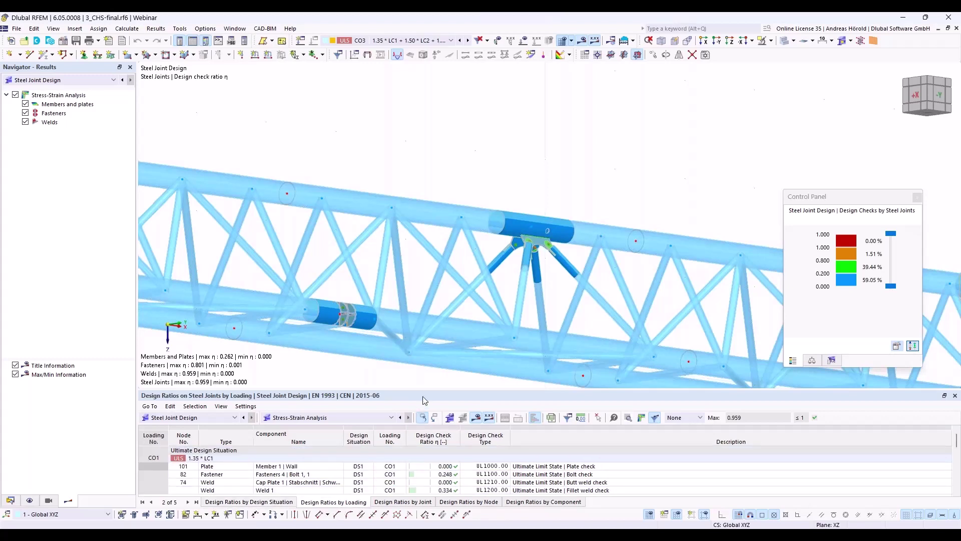
drag(424, 390, 427, 329)
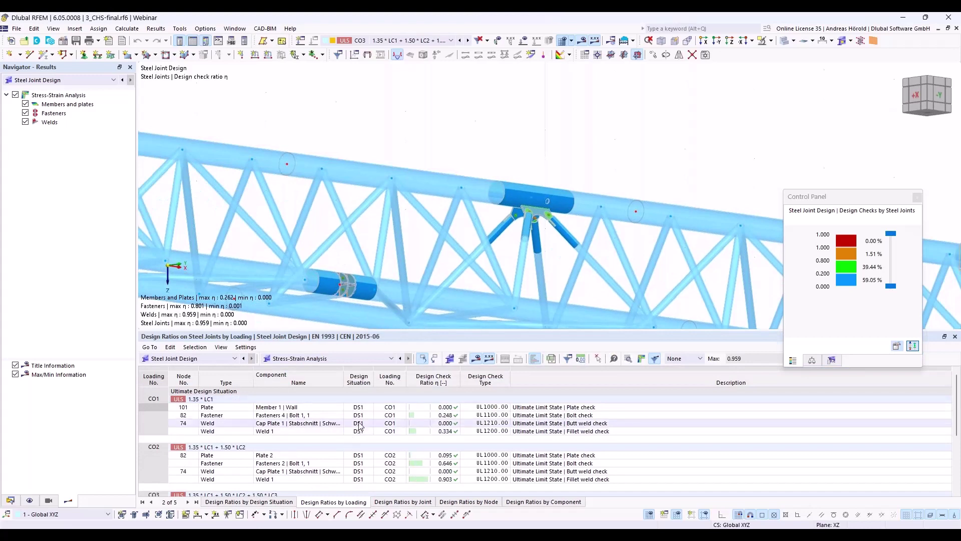
scroll(359, 426, down, 3)
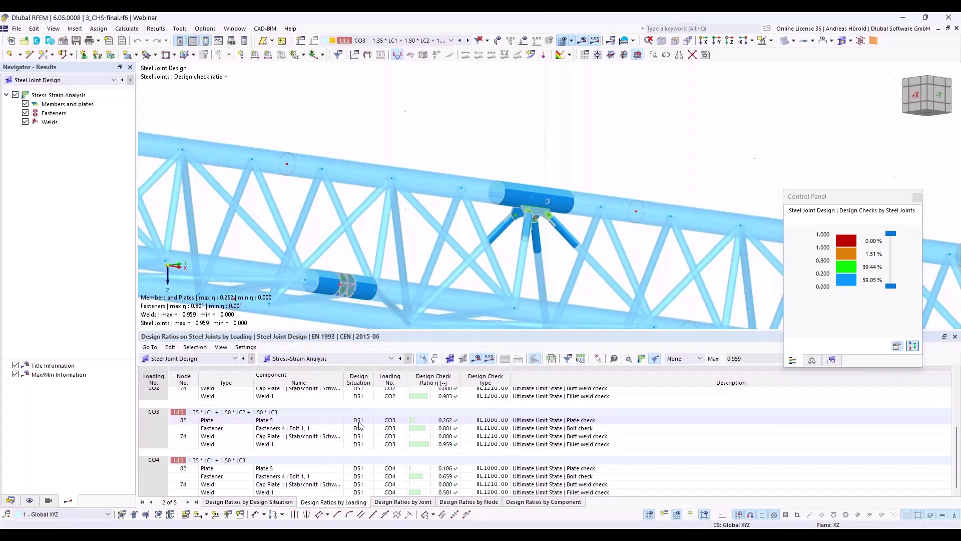
scroll(340, 431, up, 3)
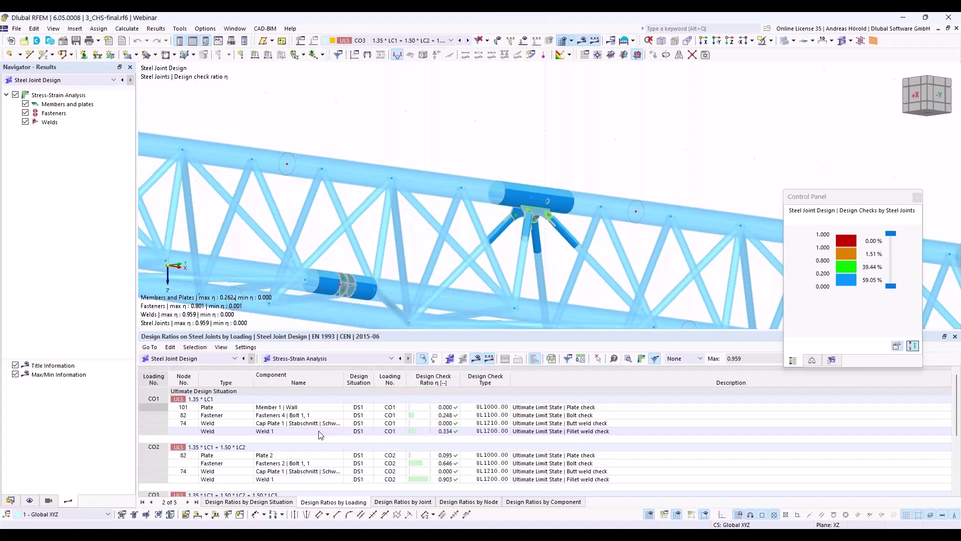
Group the ratios by joint and open the detail formulas for joint 3's 0.468 bolt check
click(395, 502)
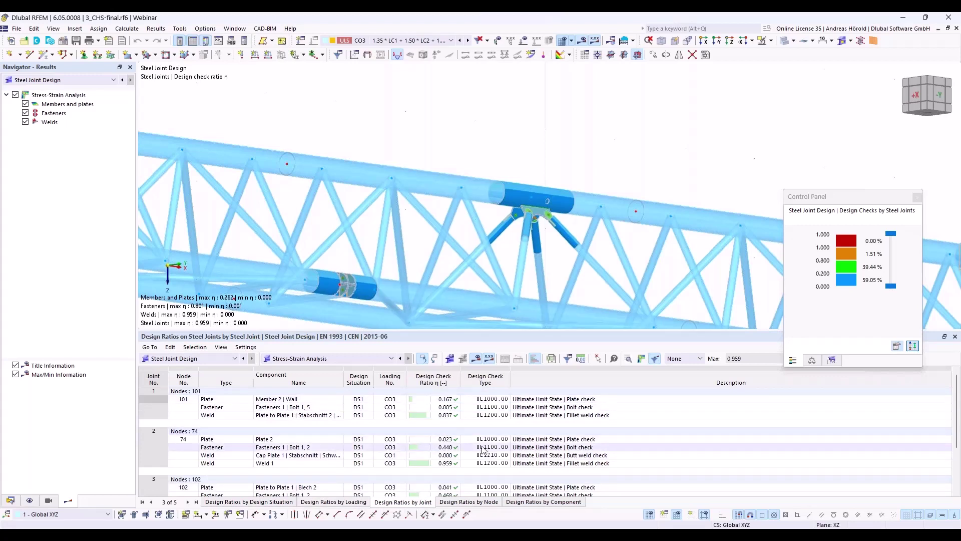
click(445, 418)
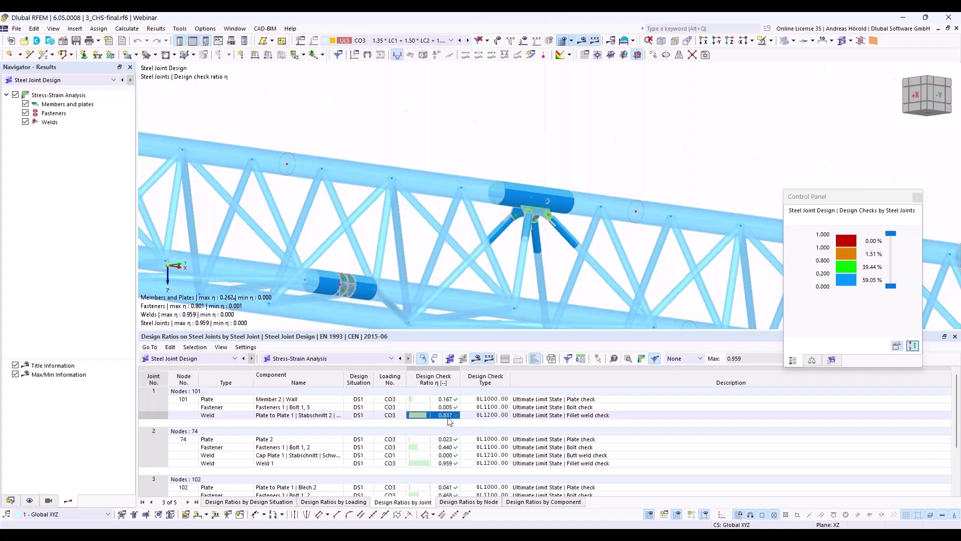
scroll(468, 450, down, 1)
scroll(468, 450, down, 1)
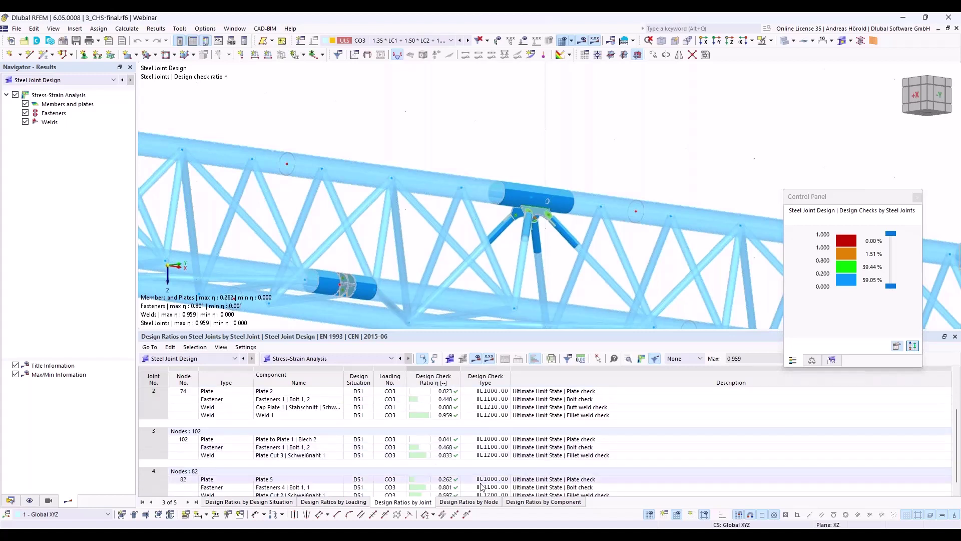
click(443, 448)
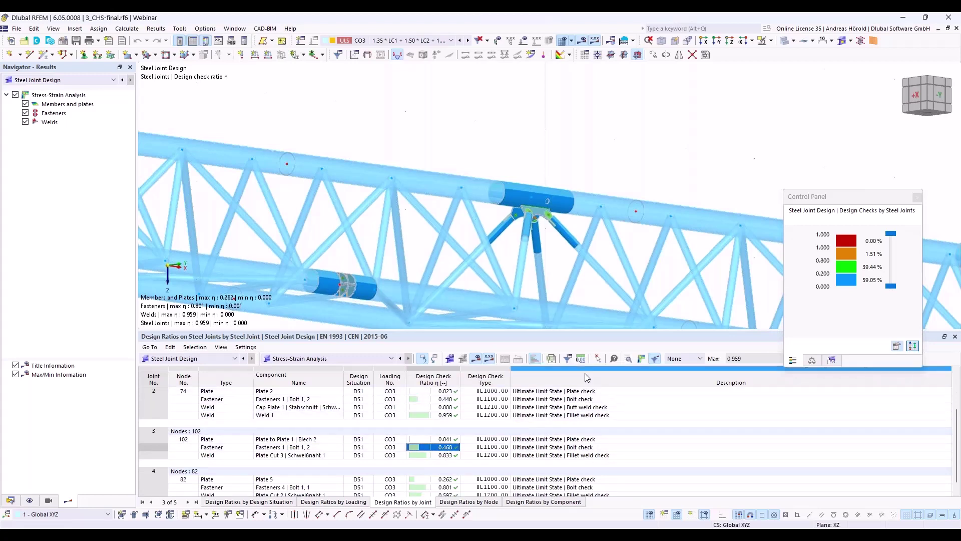
click(628, 359)
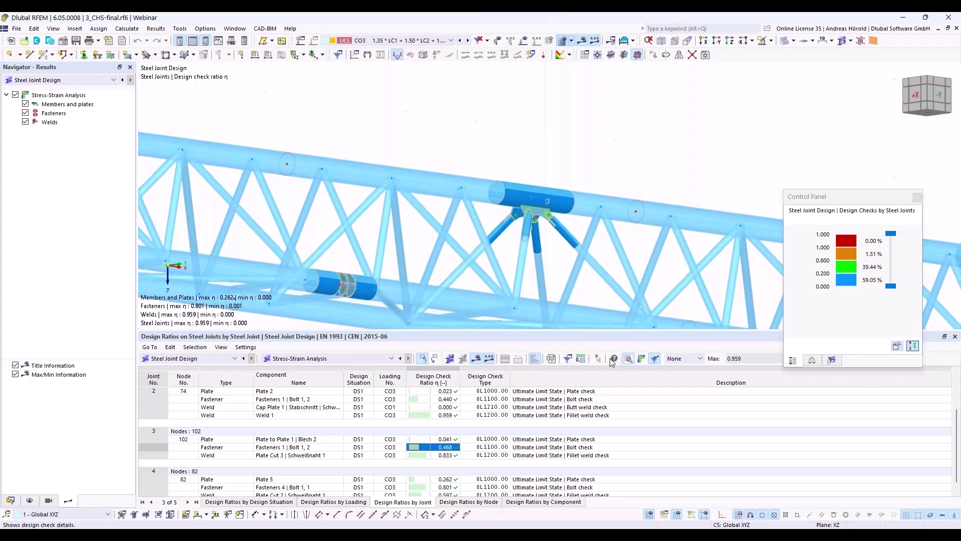
click(612, 359)
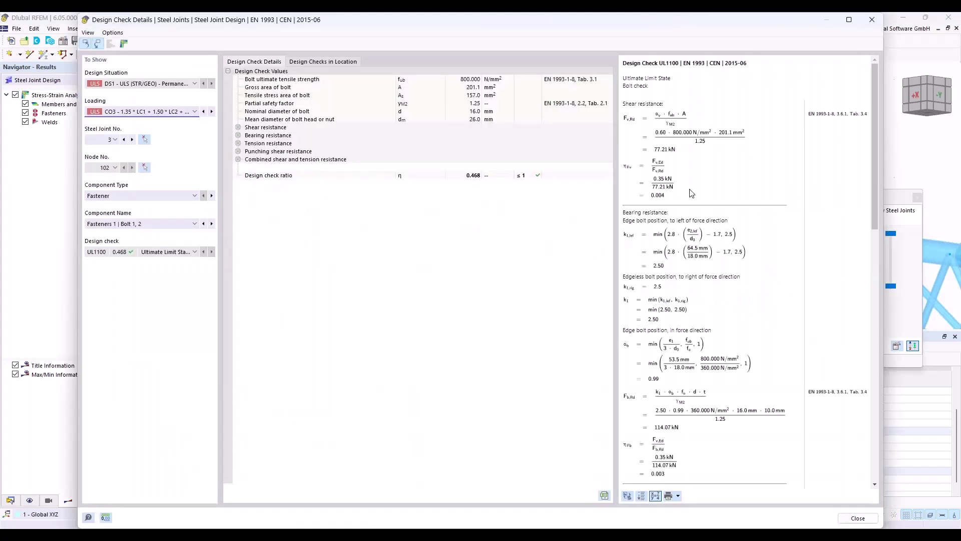
scroll(693, 197, down, 5)
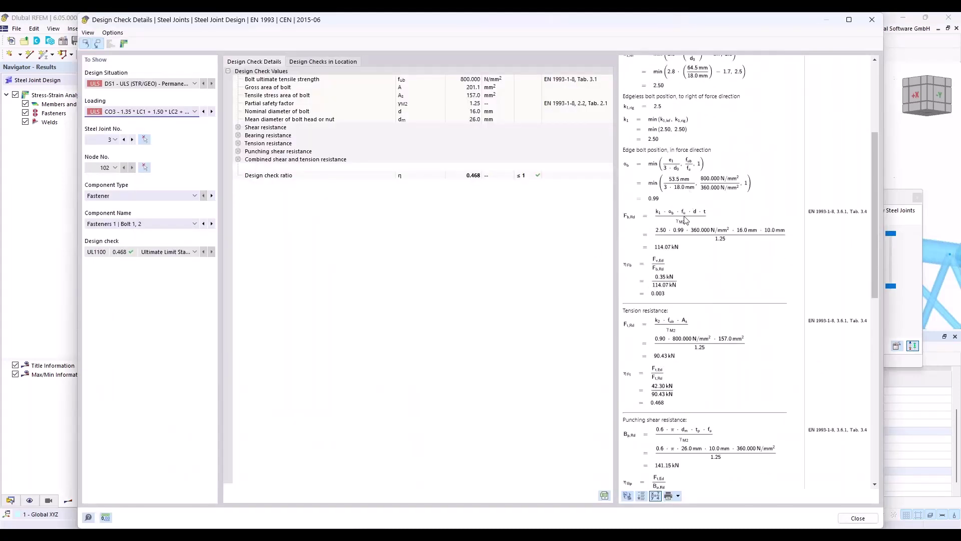
scroll(686, 221, down, 3)
scroll(685, 221, up, 5)
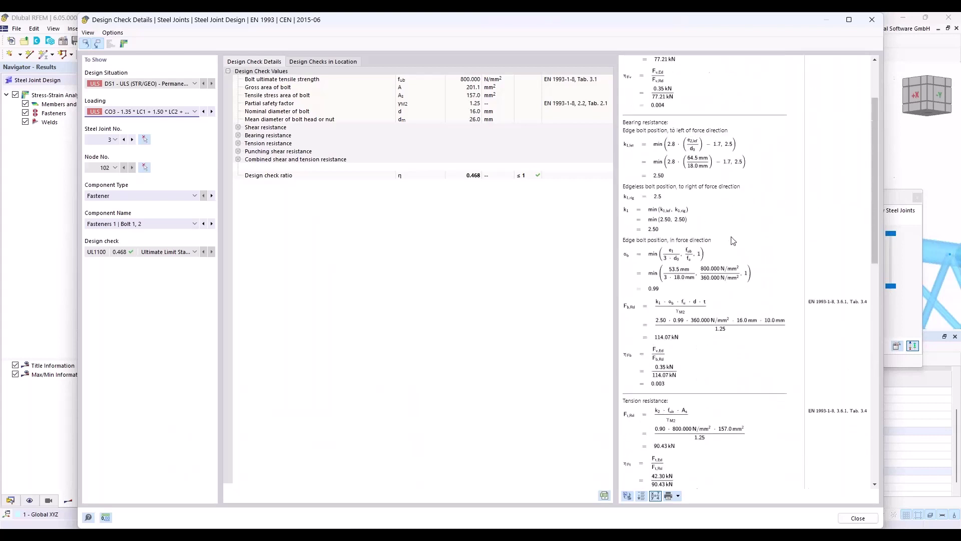
scroll(807, 356, down, 7)
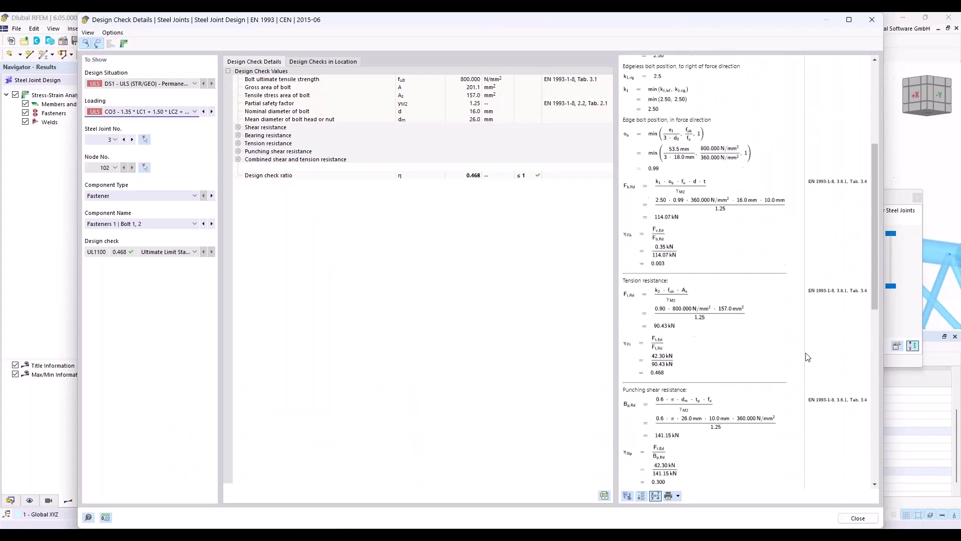
scroll(807, 357, down, 4)
scroll(807, 356, up, 9)
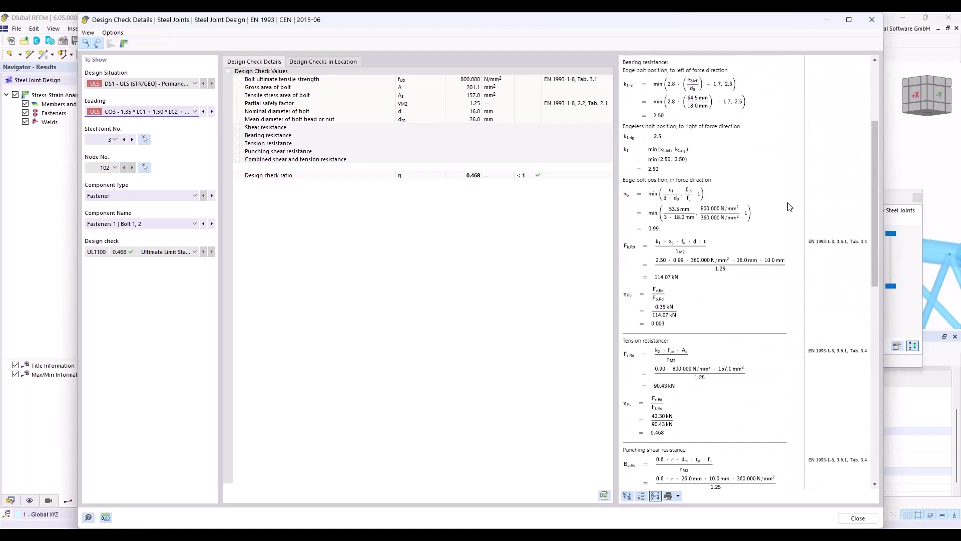
click(873, 20)
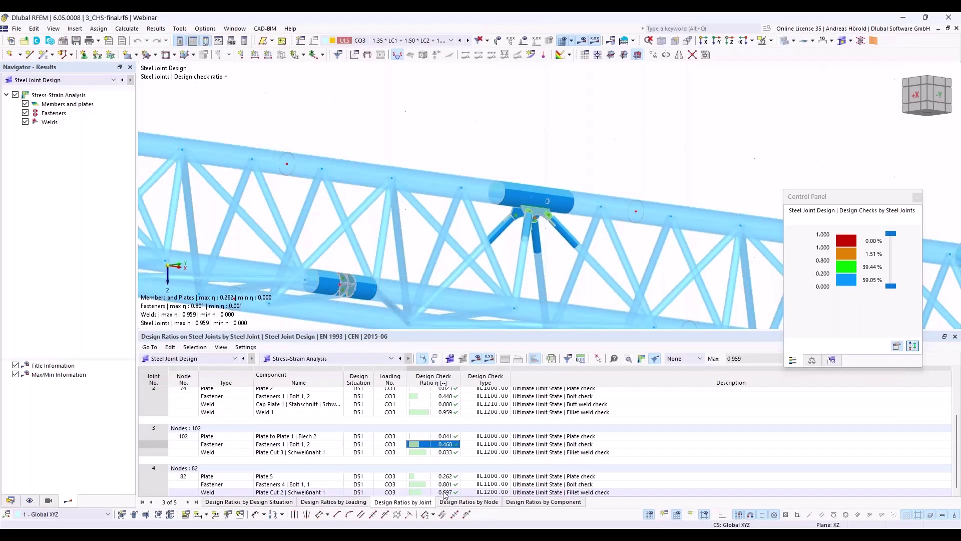
Select joint 4's 0.597 fillet weld check, review its detail formulas, then close them
click(444, 493)
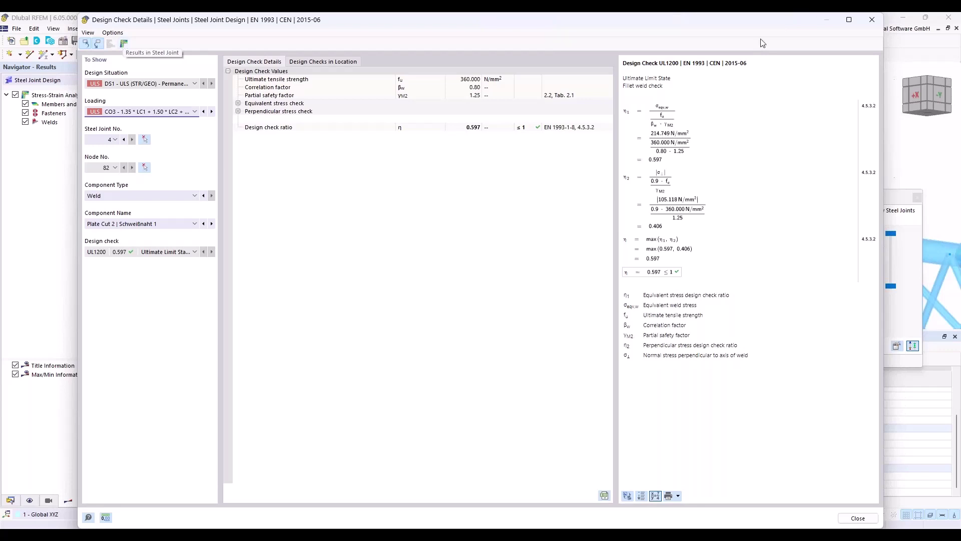
click(872, 20)
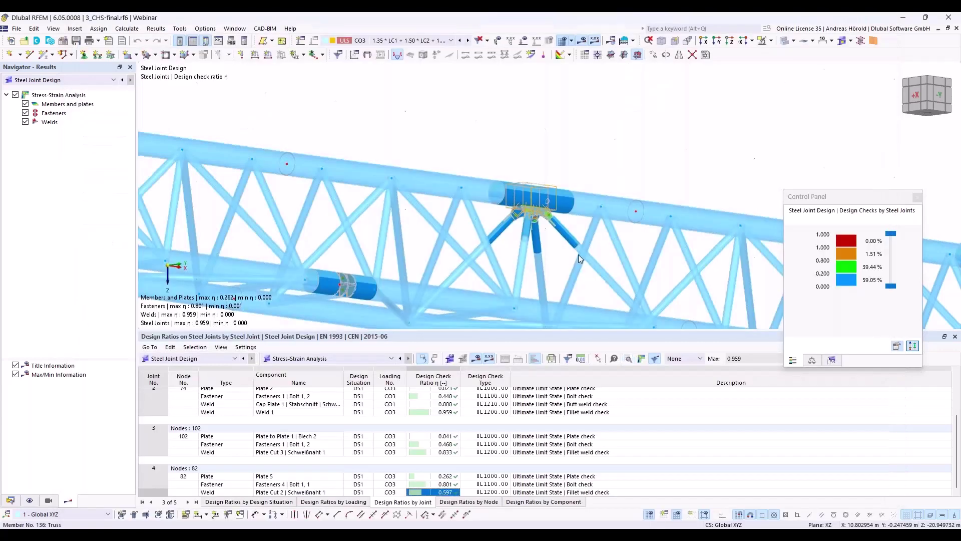
Open Results in Steel Joint for specific components, viewing bolt, Plate 5, then joint 3's weld plastic strains
click(642, 359)
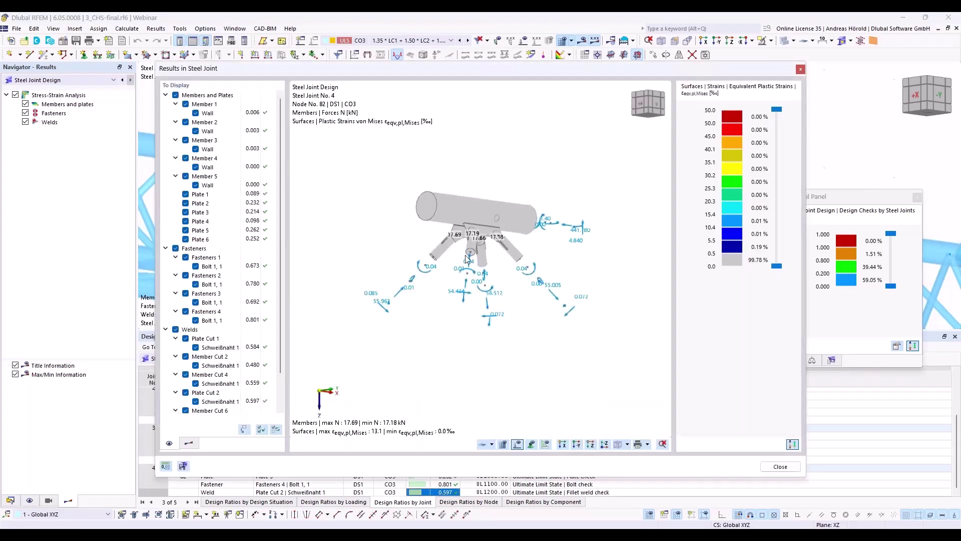
drag(451, 71, 430, 45)
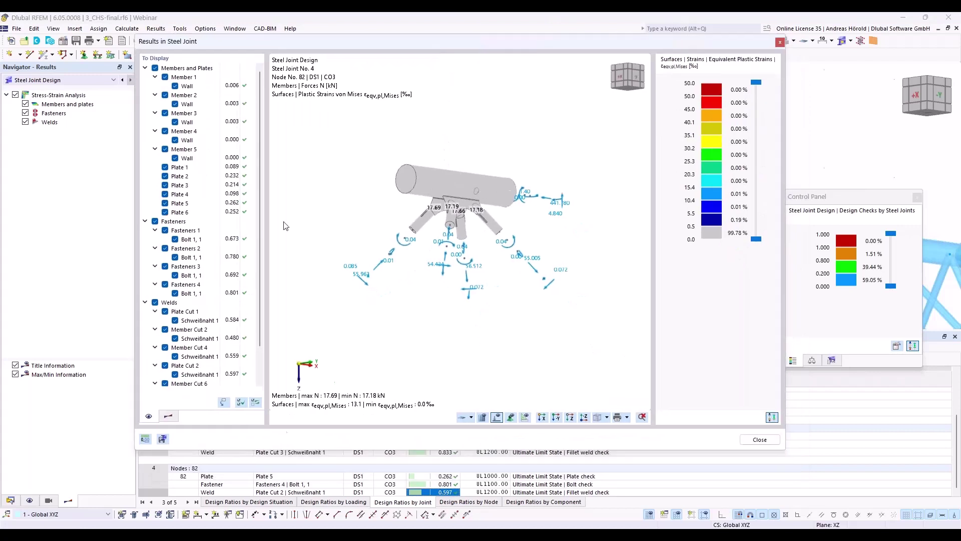
click(224, 403)
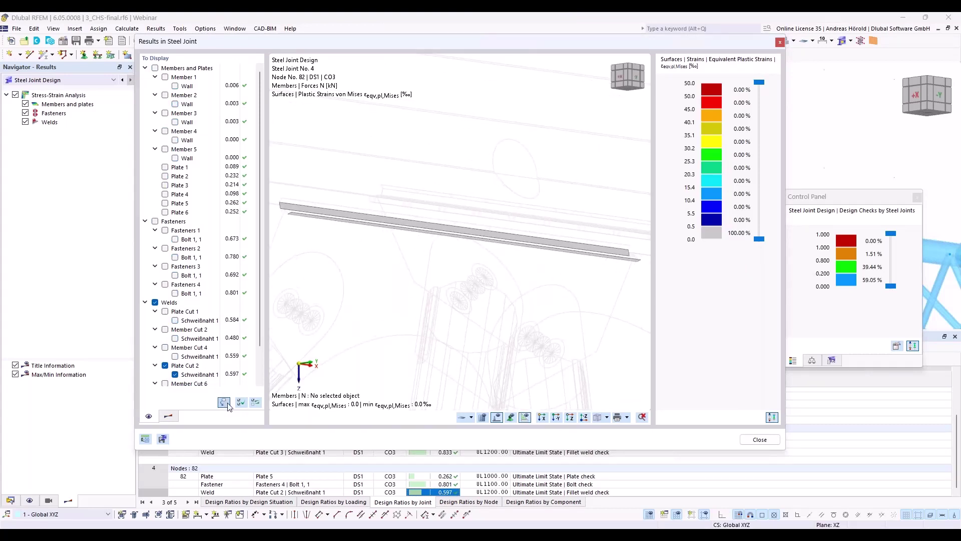
click(441, 484)
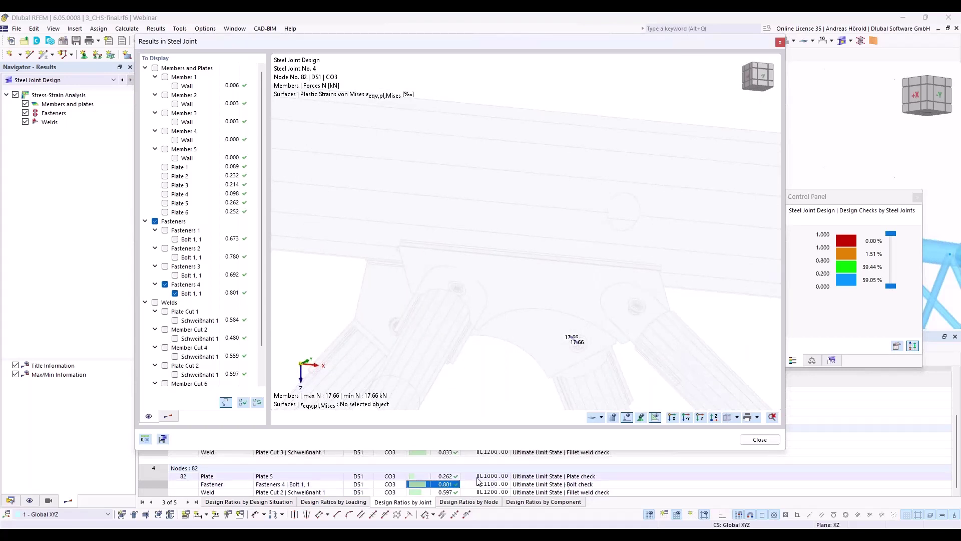
click(448, 477)
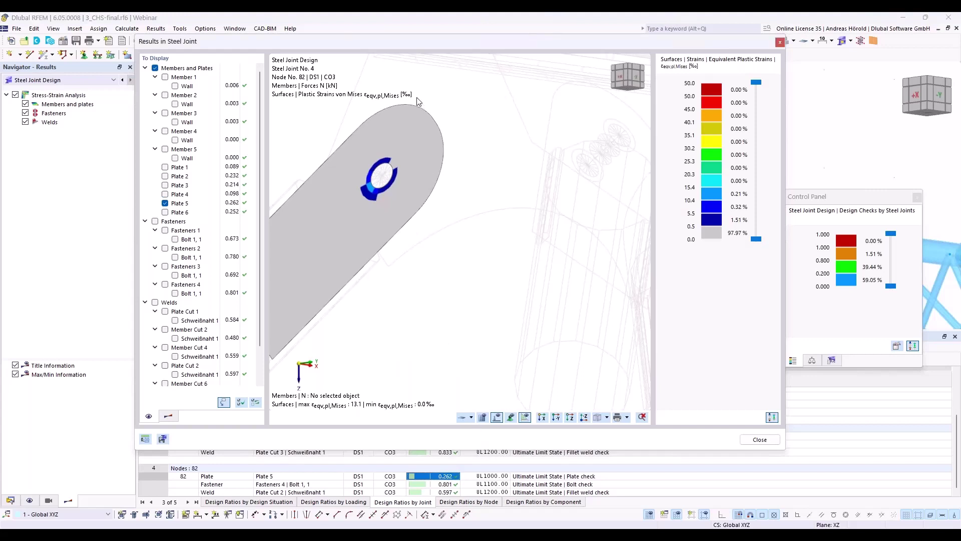
drag(408, 41, 325, 21)
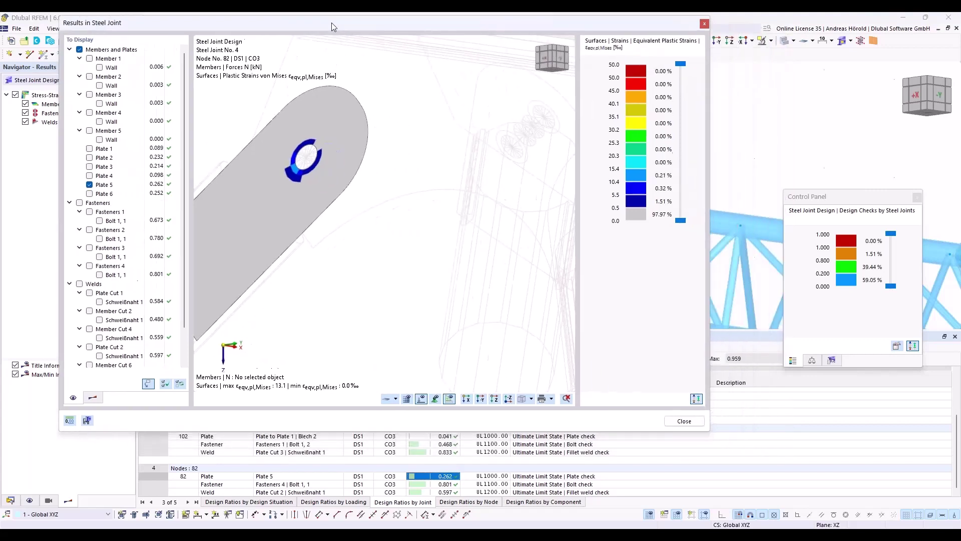
click(437, 453)
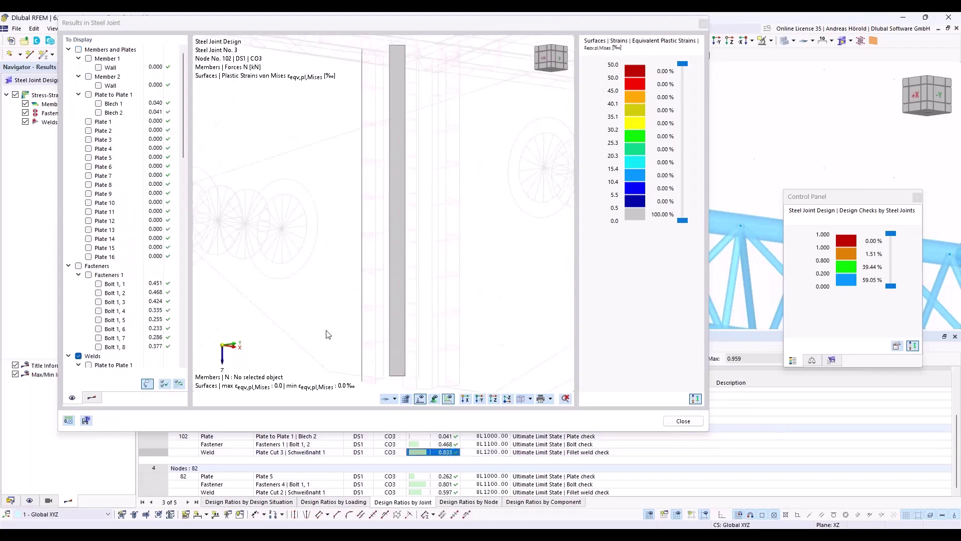
Show equivalent stress contours for joint 3's bolt and plate components
click(93, 398)
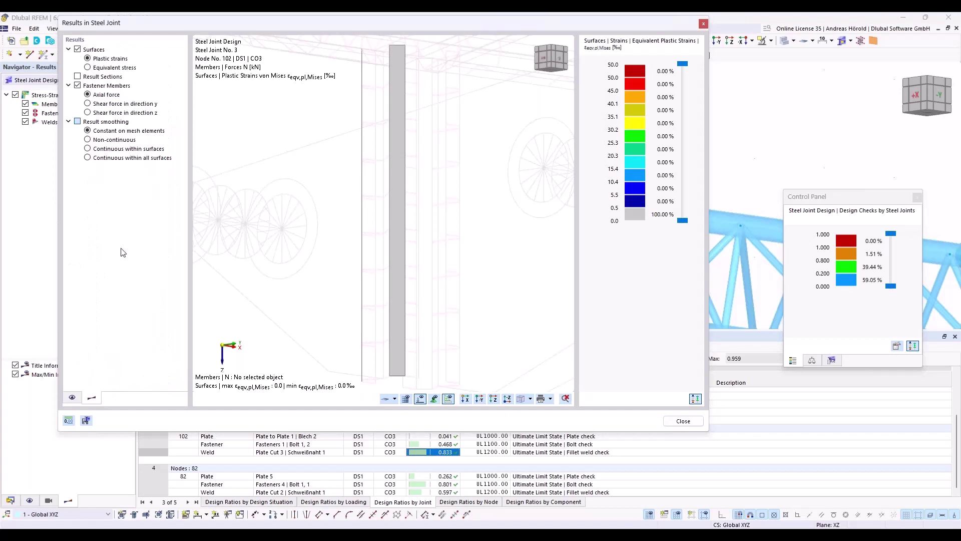
click(111, 68)
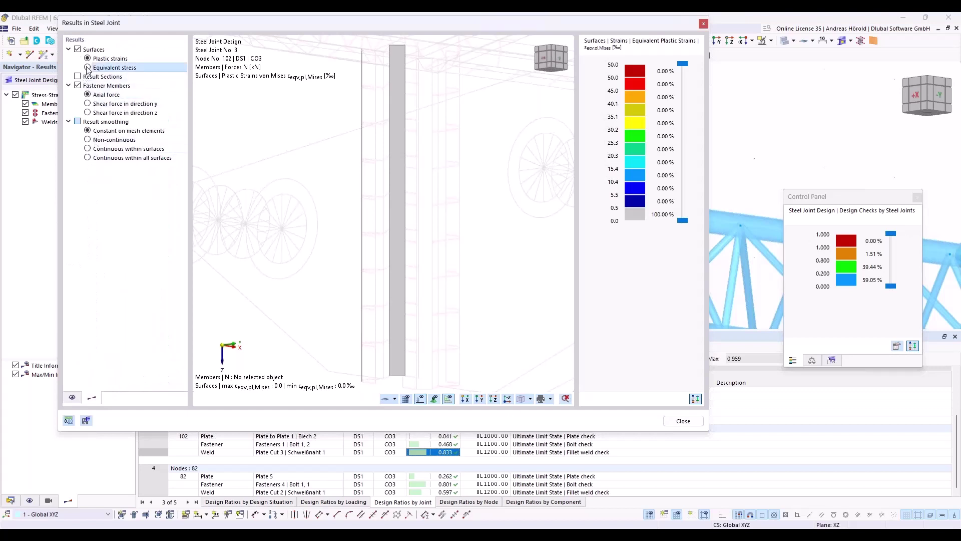
scroll(423, 208, down, 5)
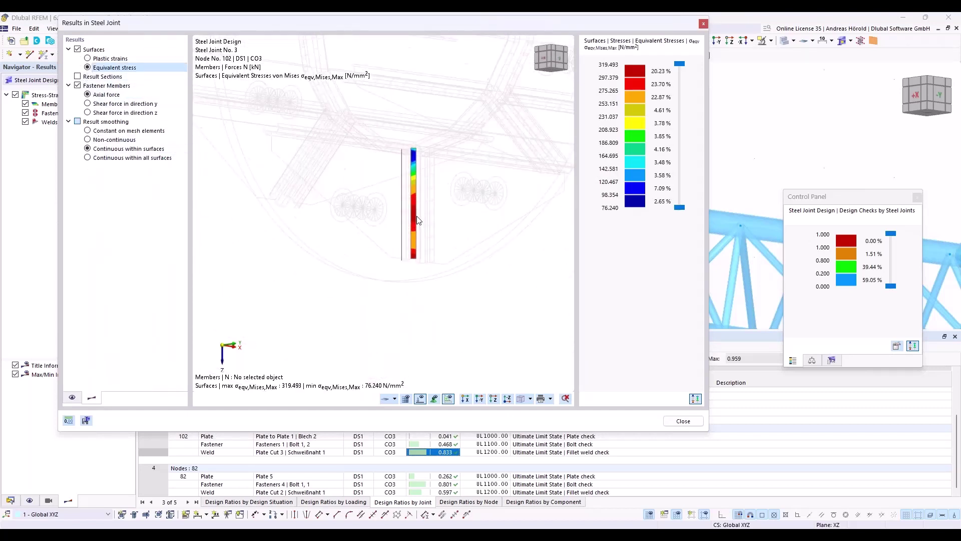
click(551, 400)
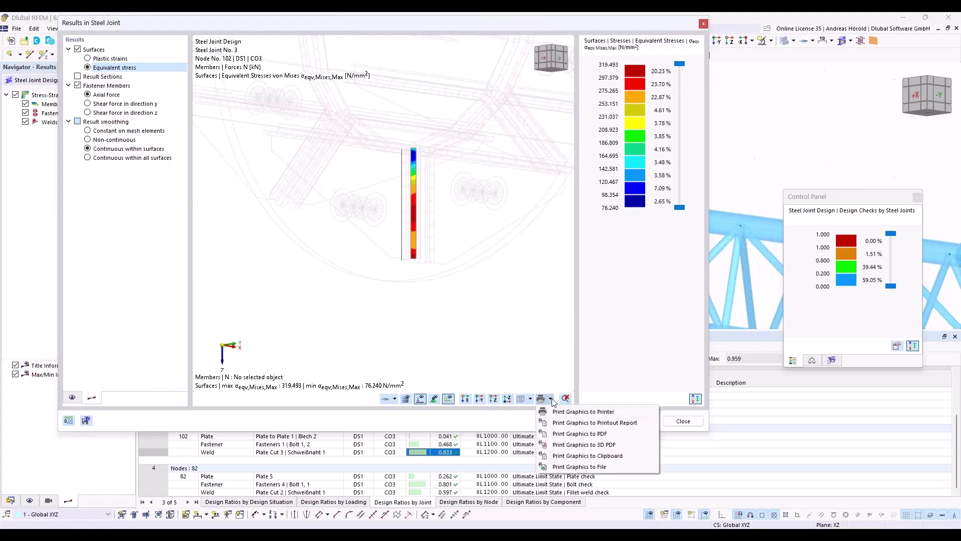
click(551, 400)
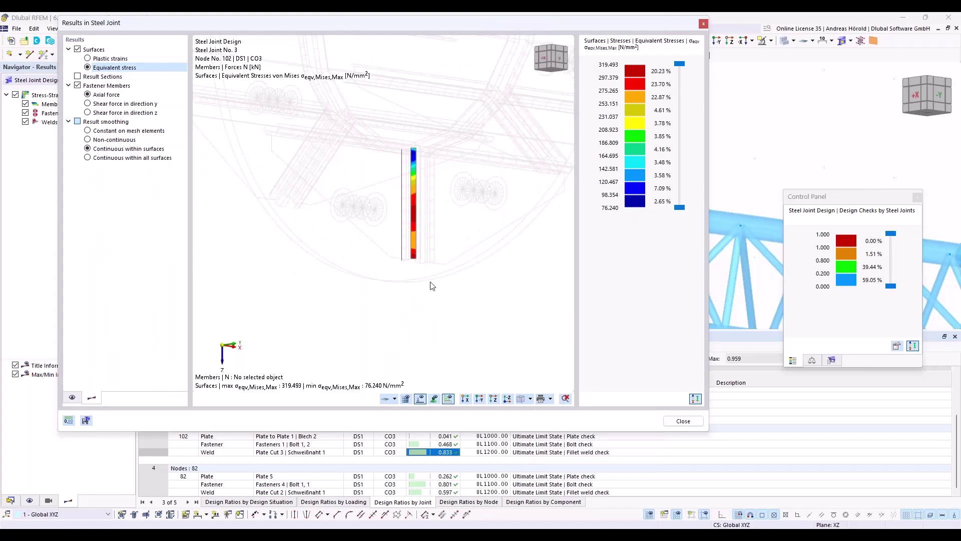
click(445, 444)
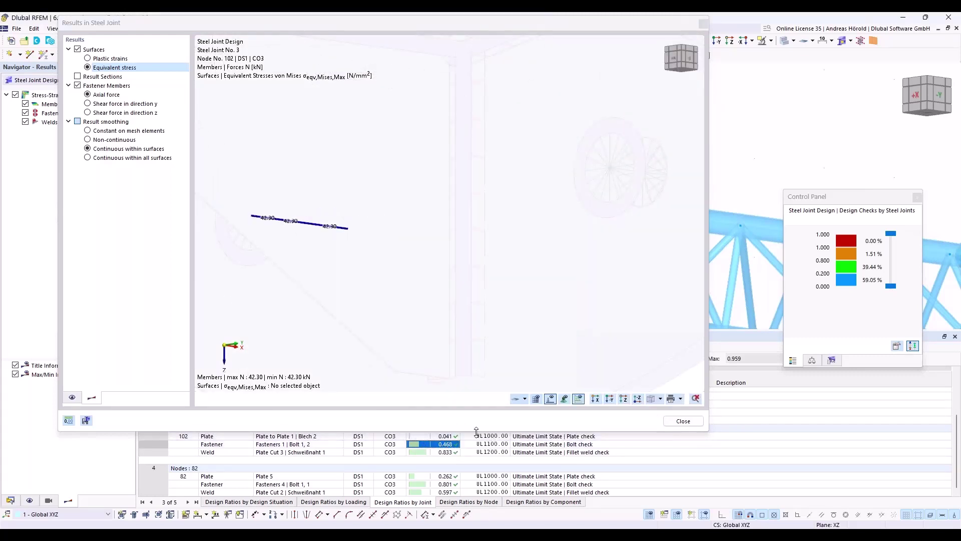
click(456, 436)
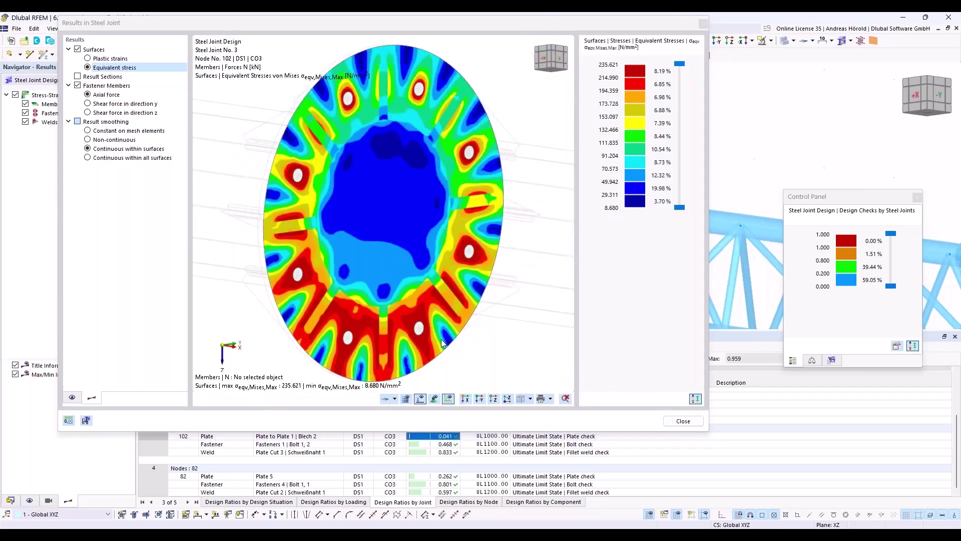
click(72, 398)
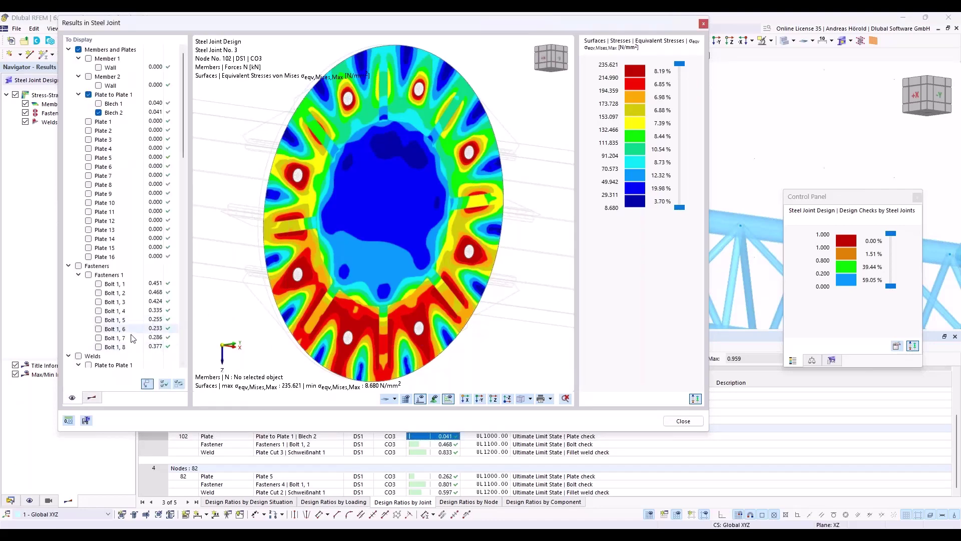
click(93, 398)
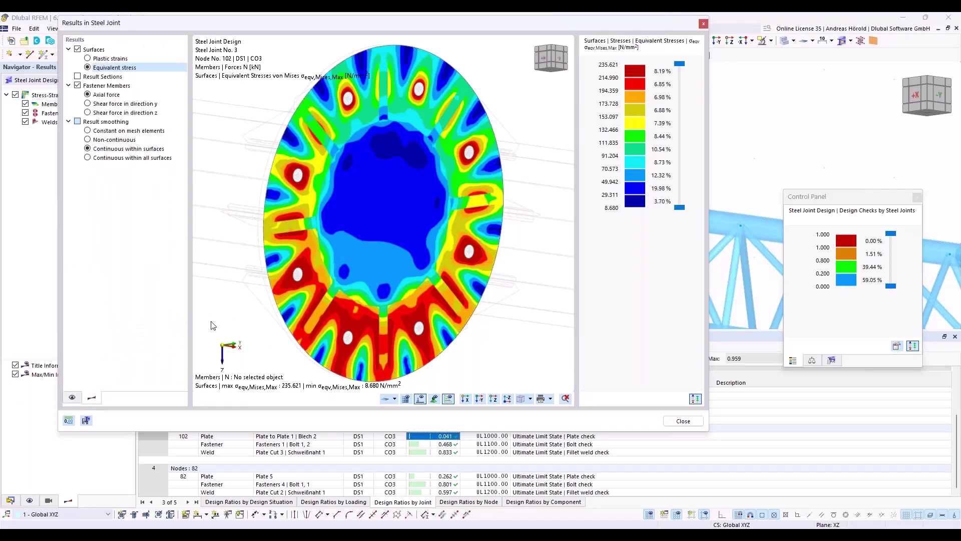
Close the joint results window and show the slide comparing the connections' tension load capacities
click(703, 23)
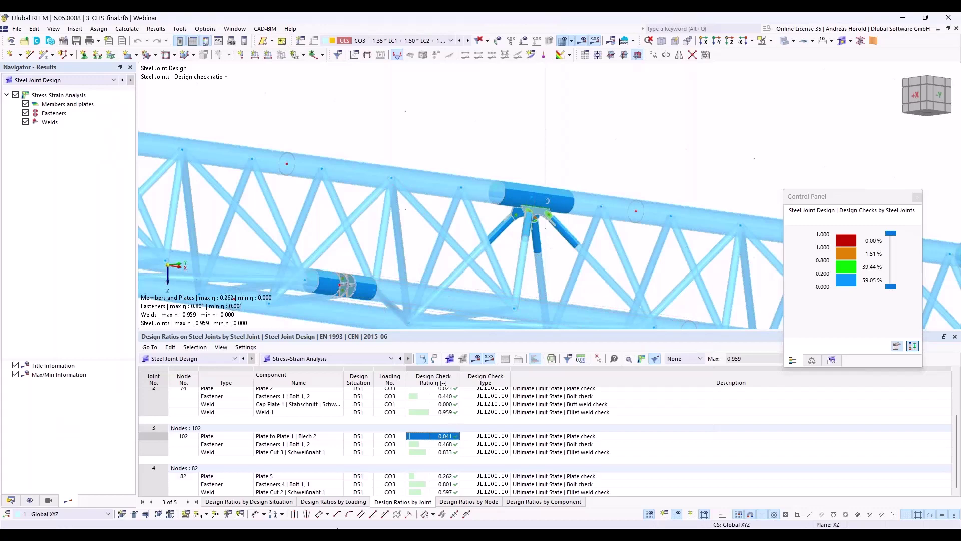
mouse_move(349, 535)
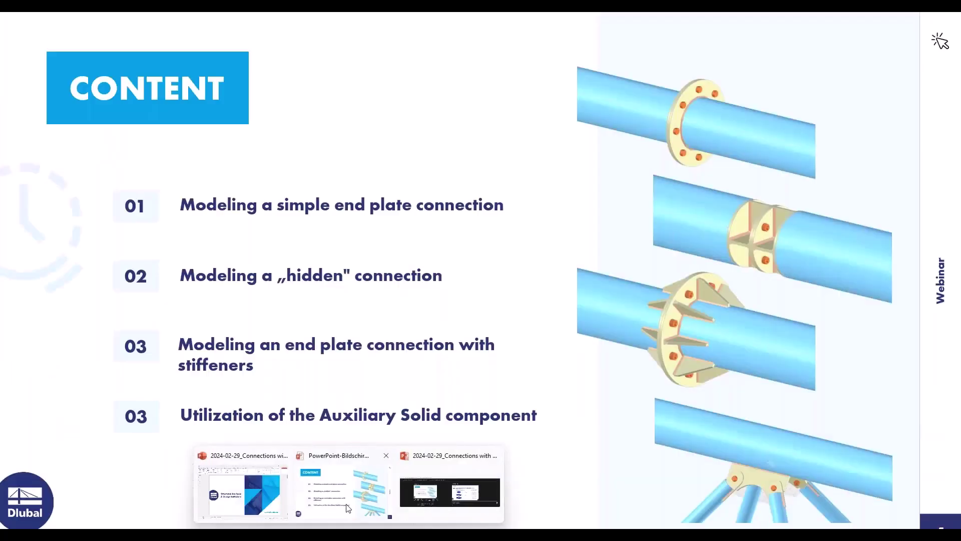
click(345, 491)
click(858, 388)
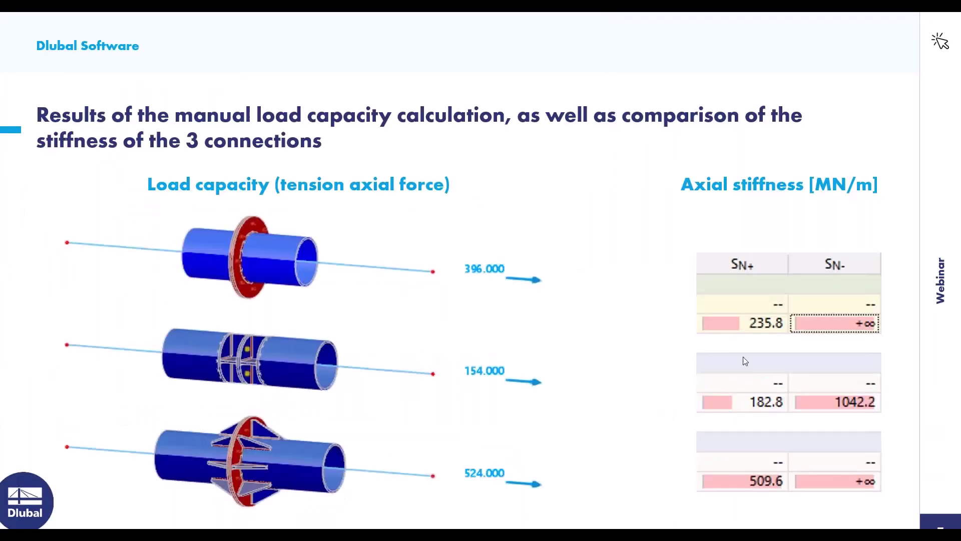